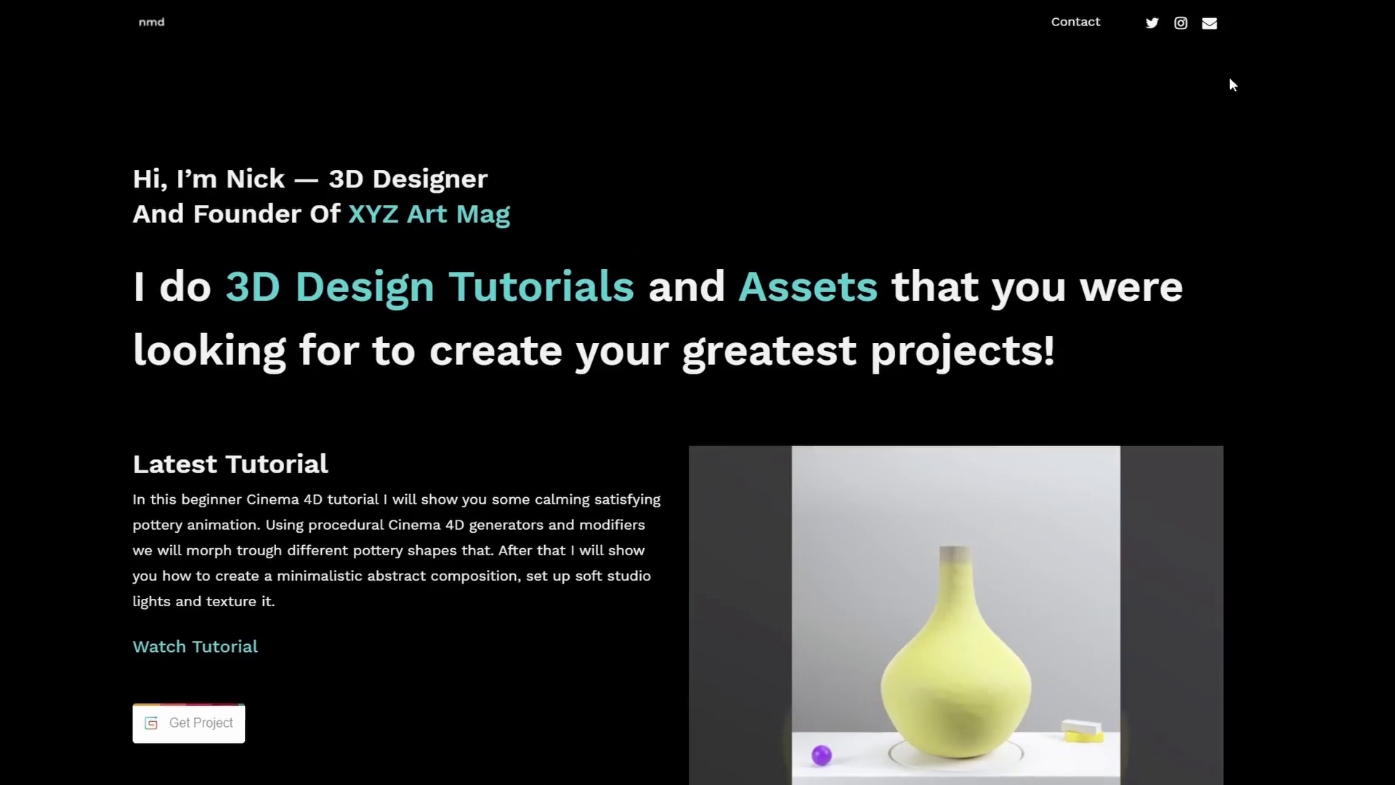
Look through the tutorial entries on the 3D design website down to the page footer.
scroll(697, 392, "down", 1)
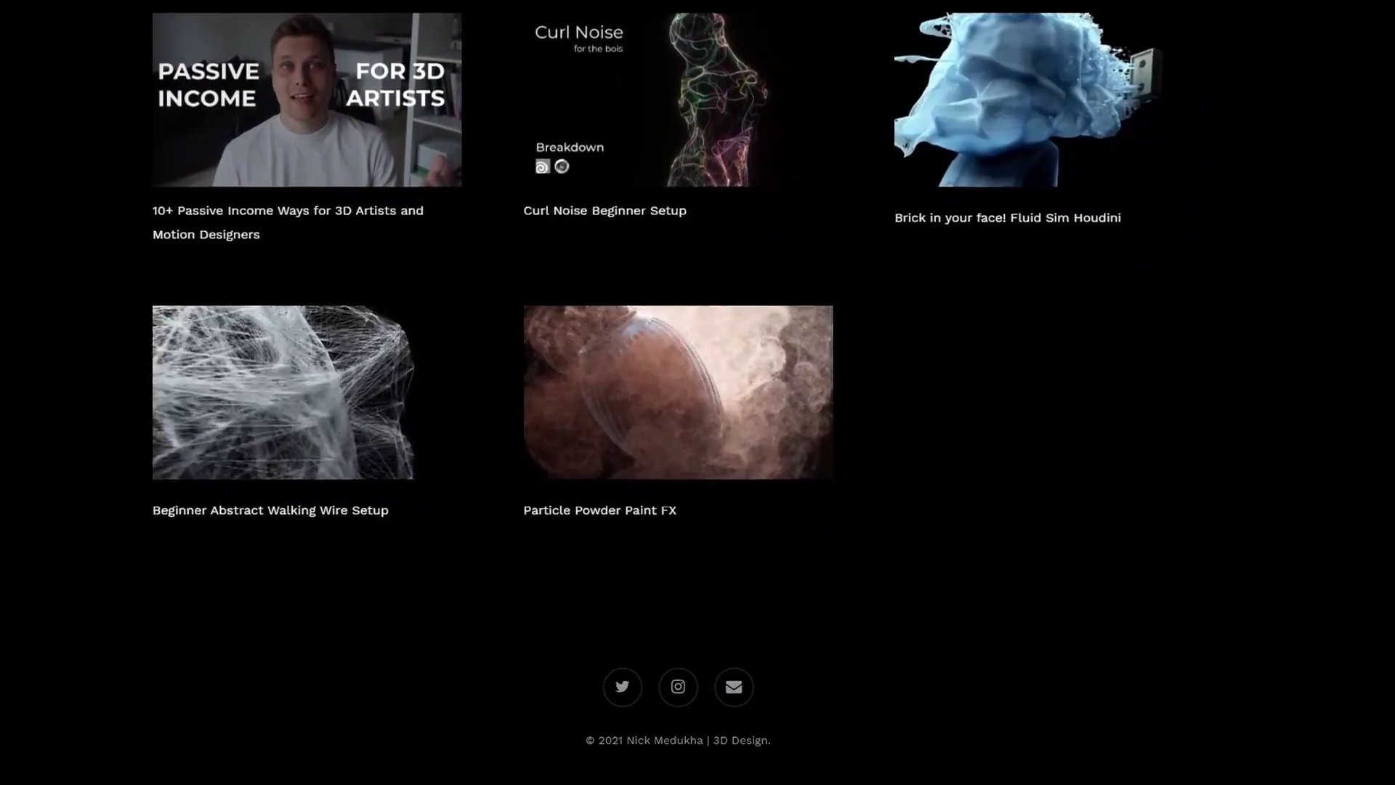
scroll(698, 436, "down", 2)
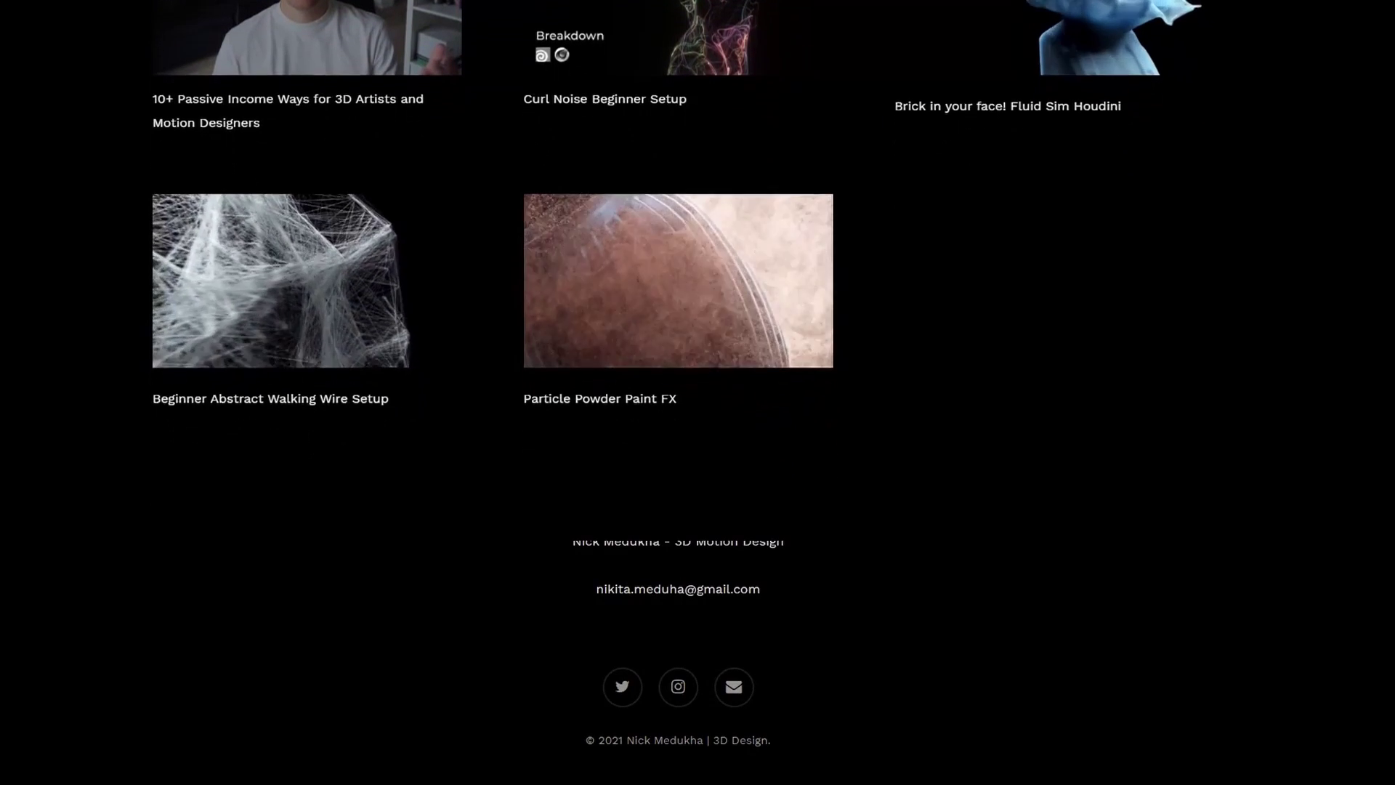
scroll(697, 436, "down", 1)
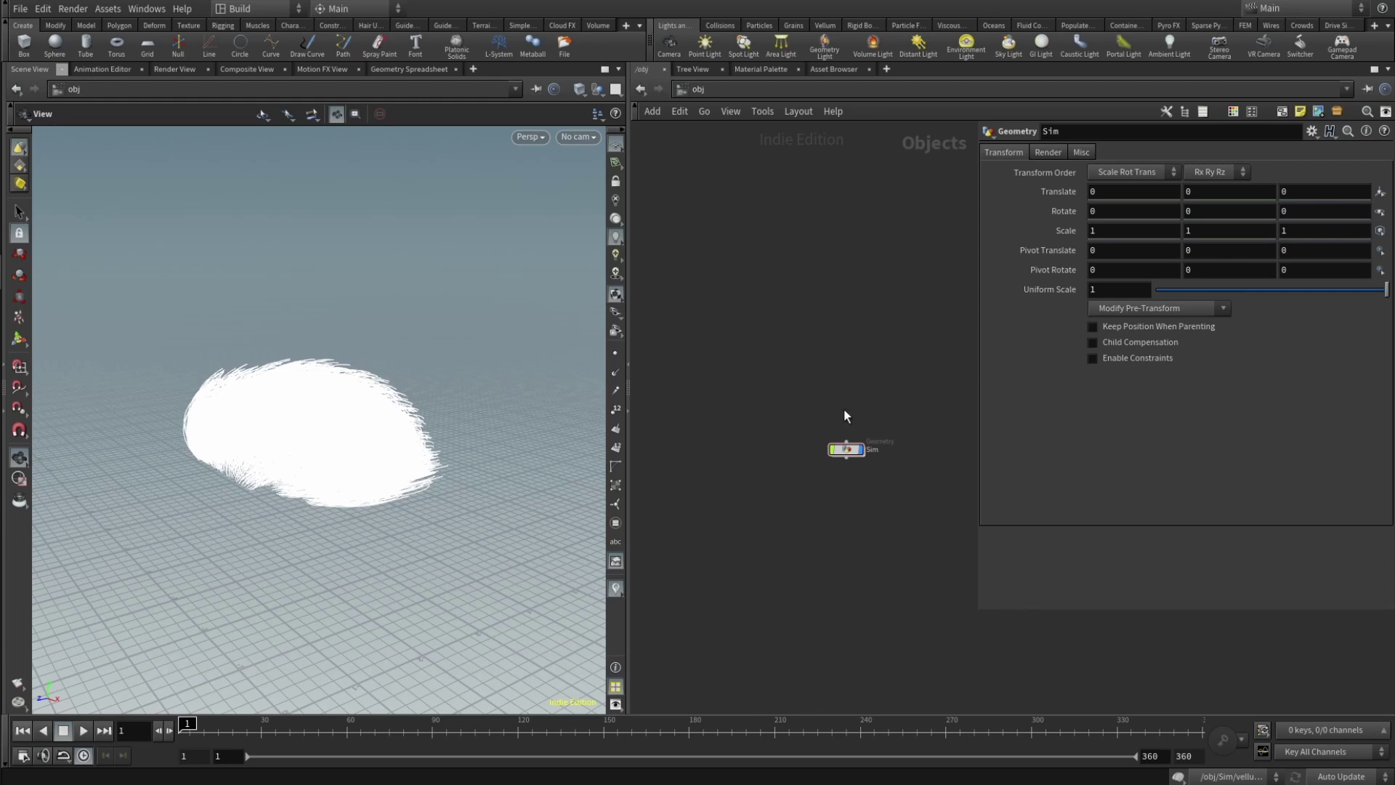
Open the Sim geometry network and display the human bust from the transform11 node.
double_click(852, 446)
middle_click_drag(855, 434, 771, 454)
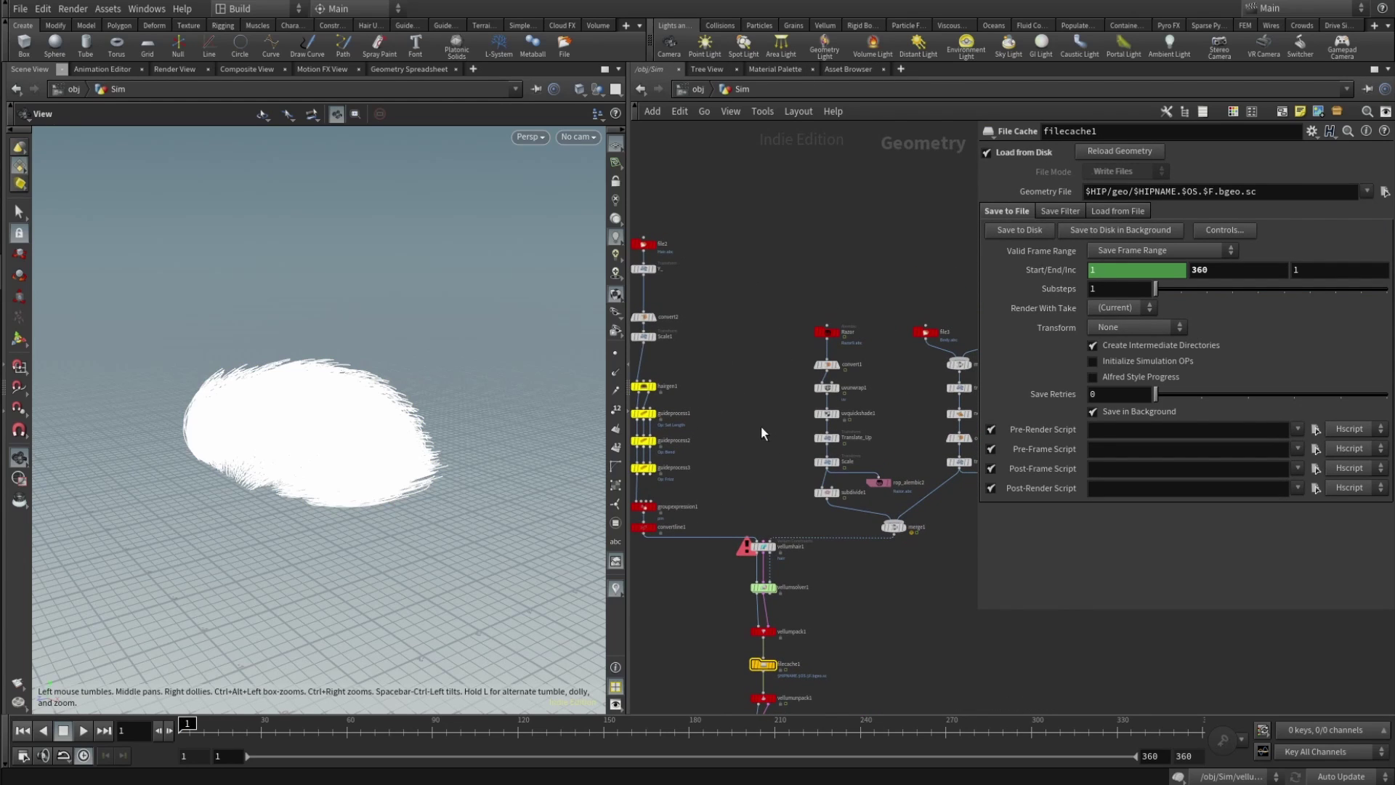
scroll(909, 383, "up", 3)
middle_click_drag(908, 383, 887, 463)
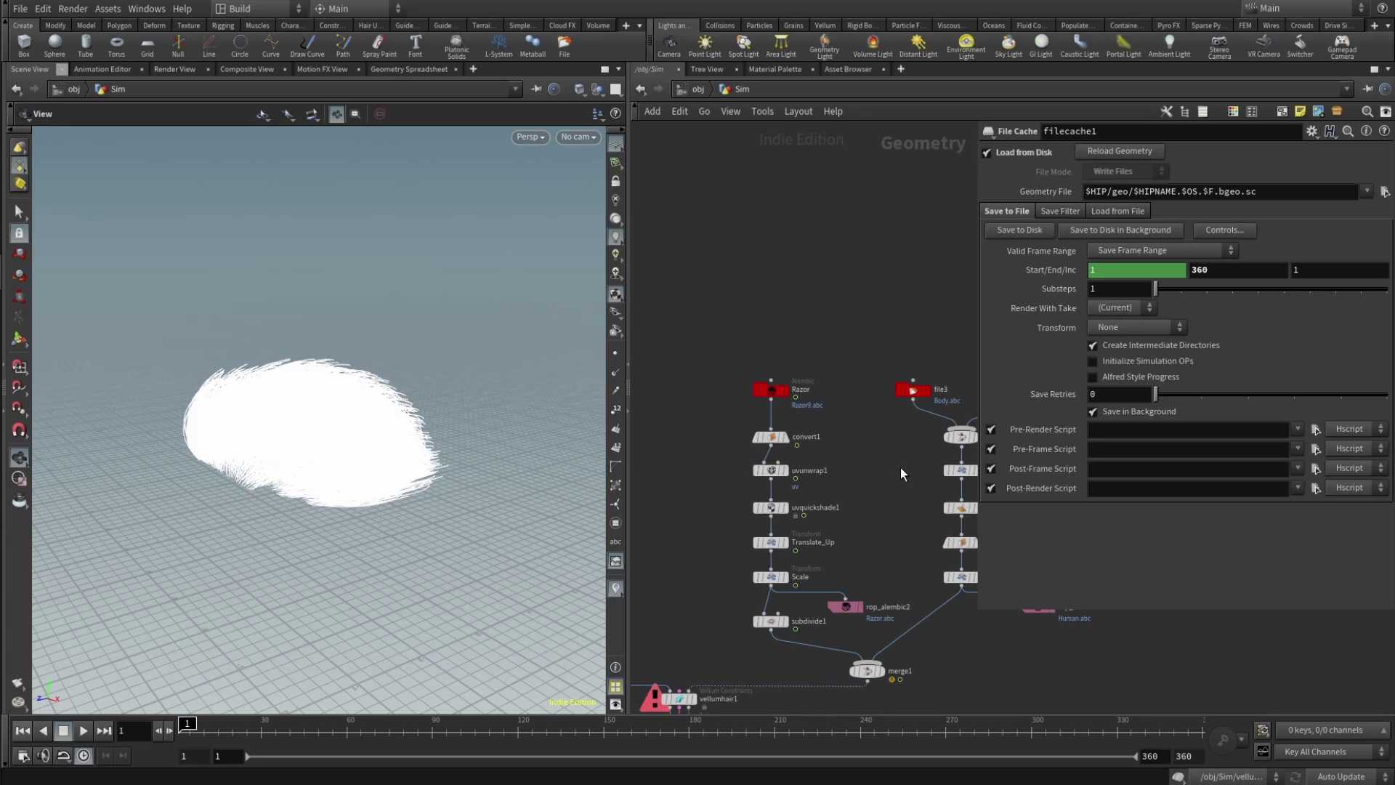
middle_click_drag(878, 438, 766, 472)
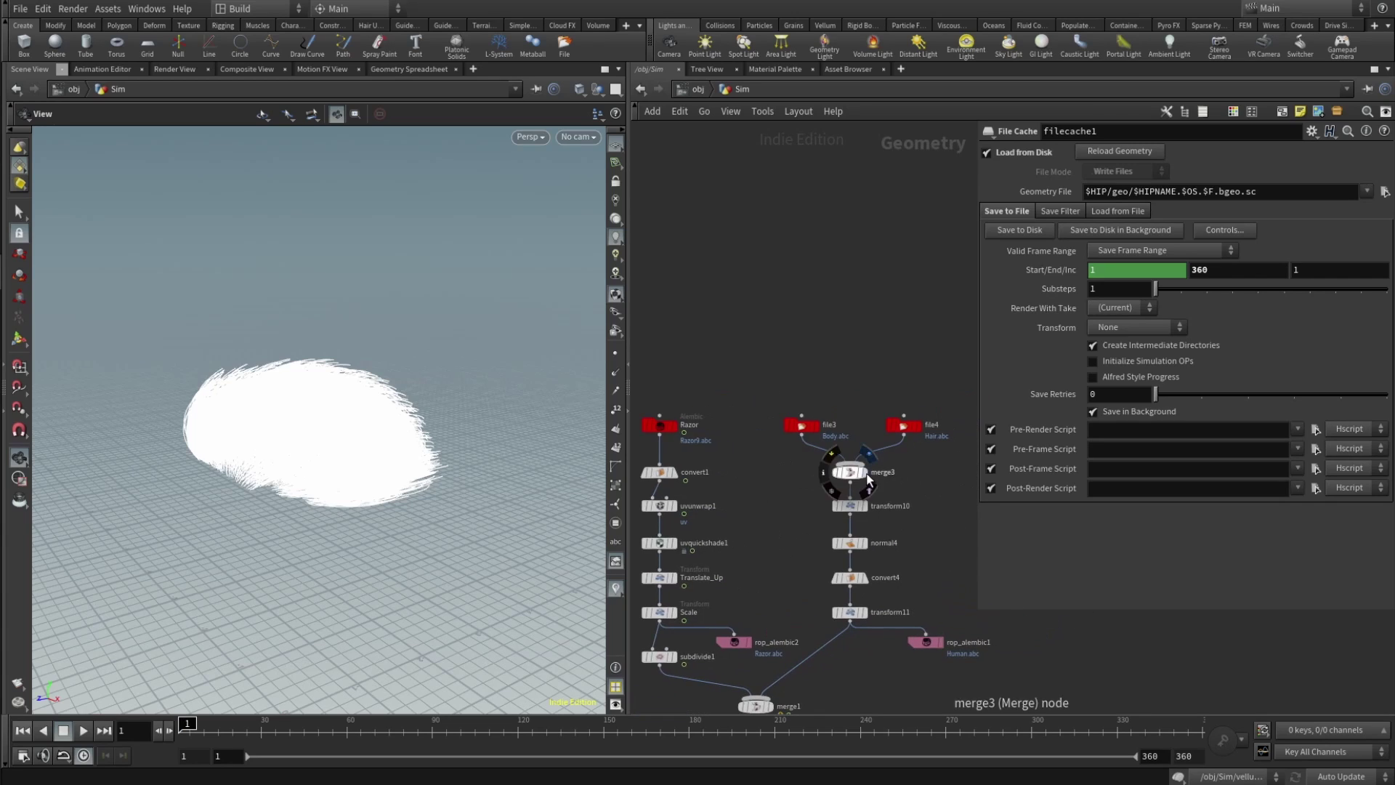
left_click(865, 612)
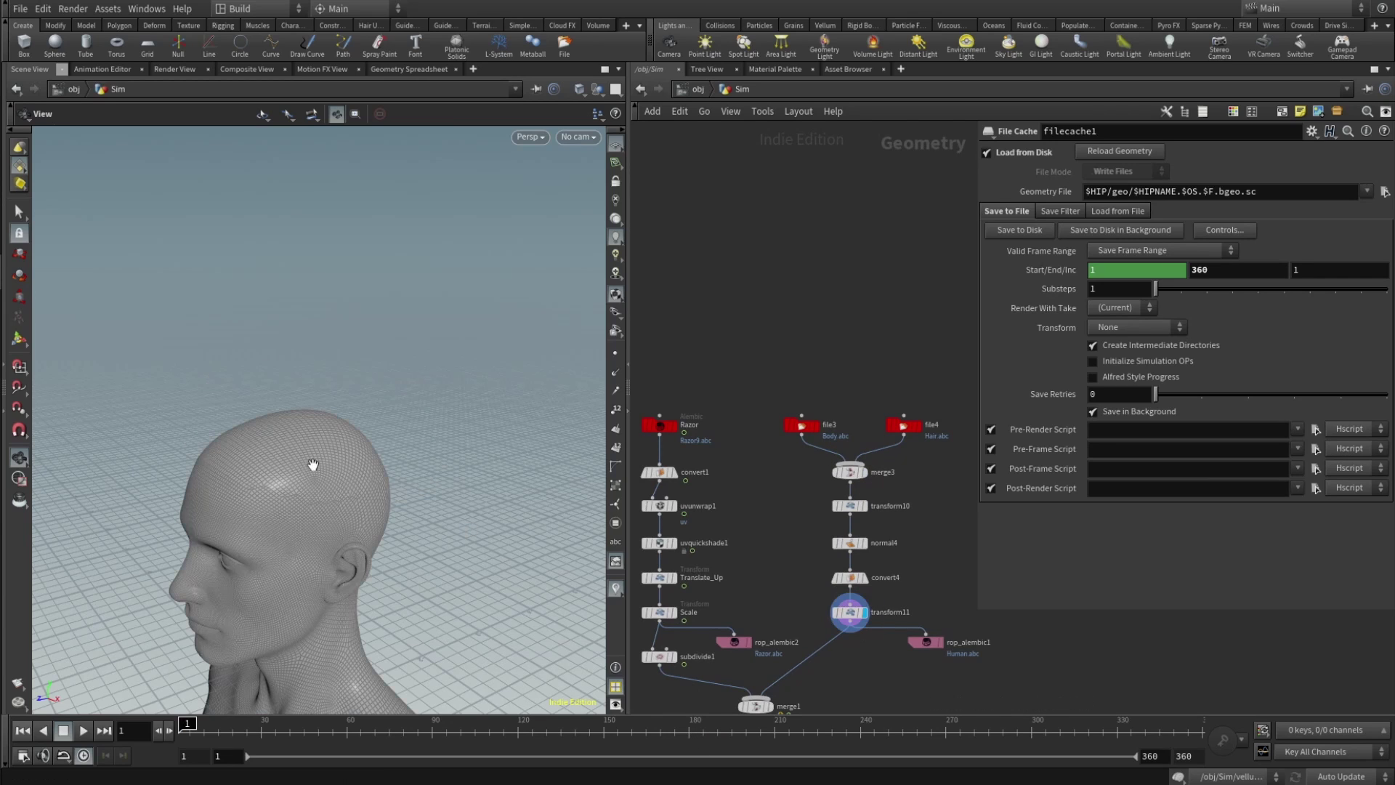
Examine the bust model as a whole and the scalp area of the head from several angles.
scroll(313, 465, "down", 2)
middle_click_drag(312, 632, 368, 448)
scroll(370, 447, "down", 2)
left_click_drag(386, 412, 397, 481)
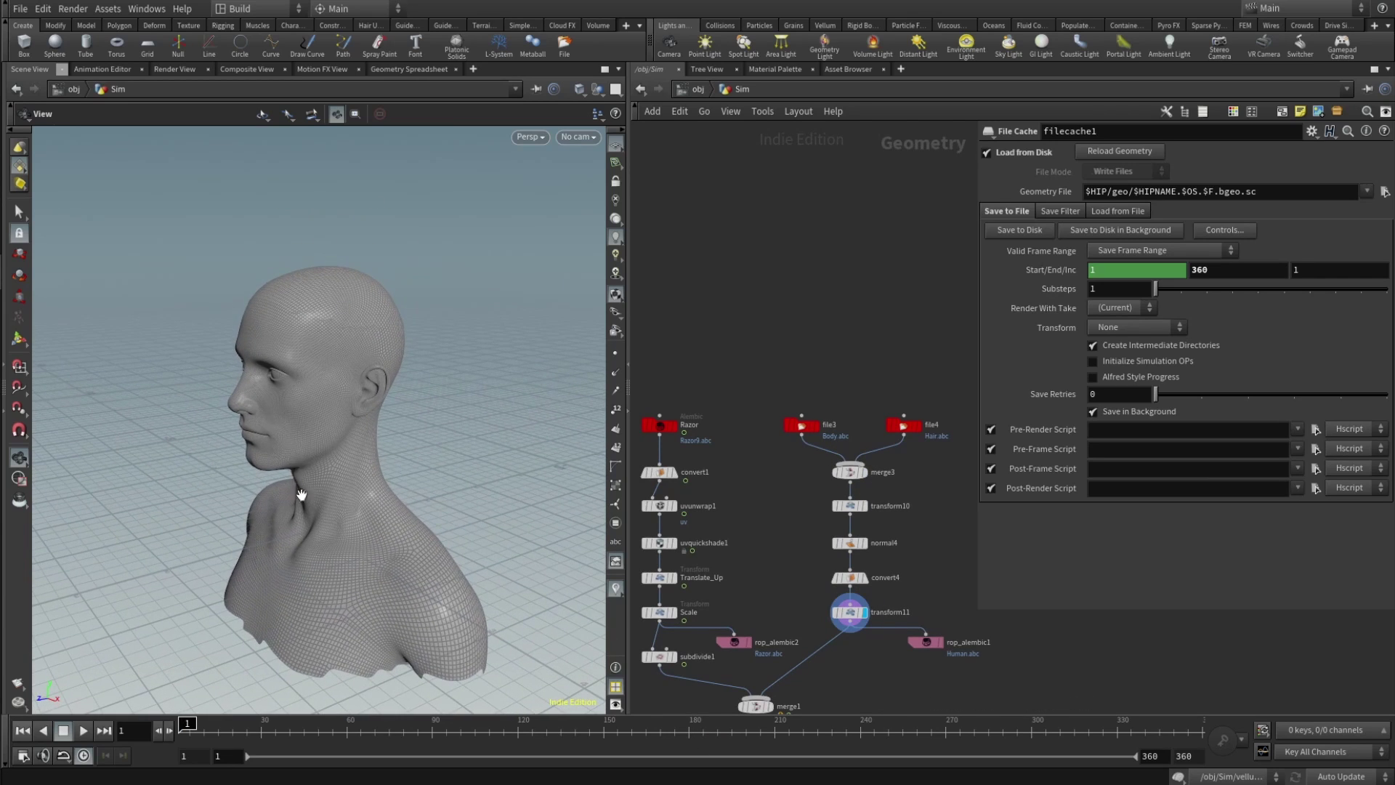
left_click_drag(304, 500, 451, 485)
left_click_drag(131, 498, 302, 459)
right_click_drag(302, 459, 342, 484)
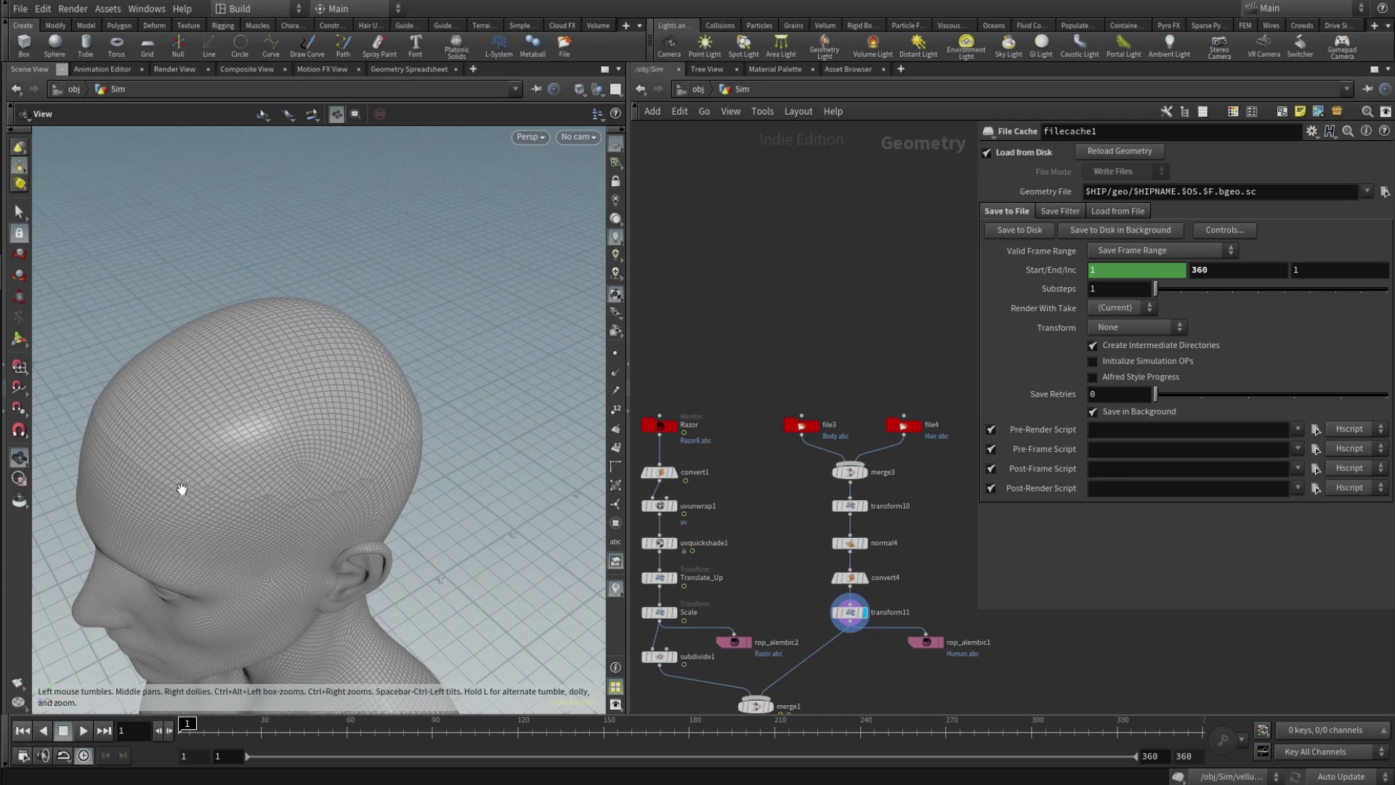
mouse_move(901, 429)
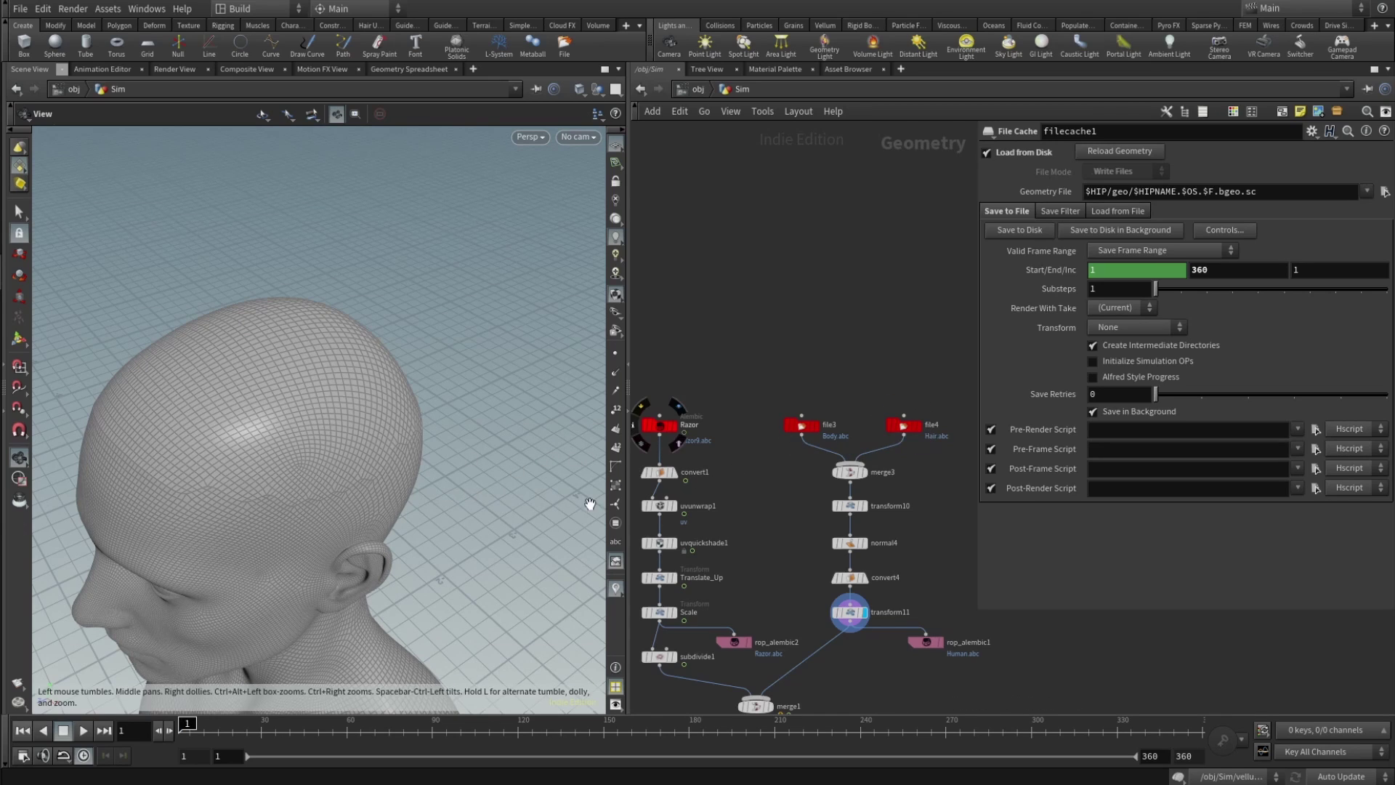
mouse_move(808, 435)
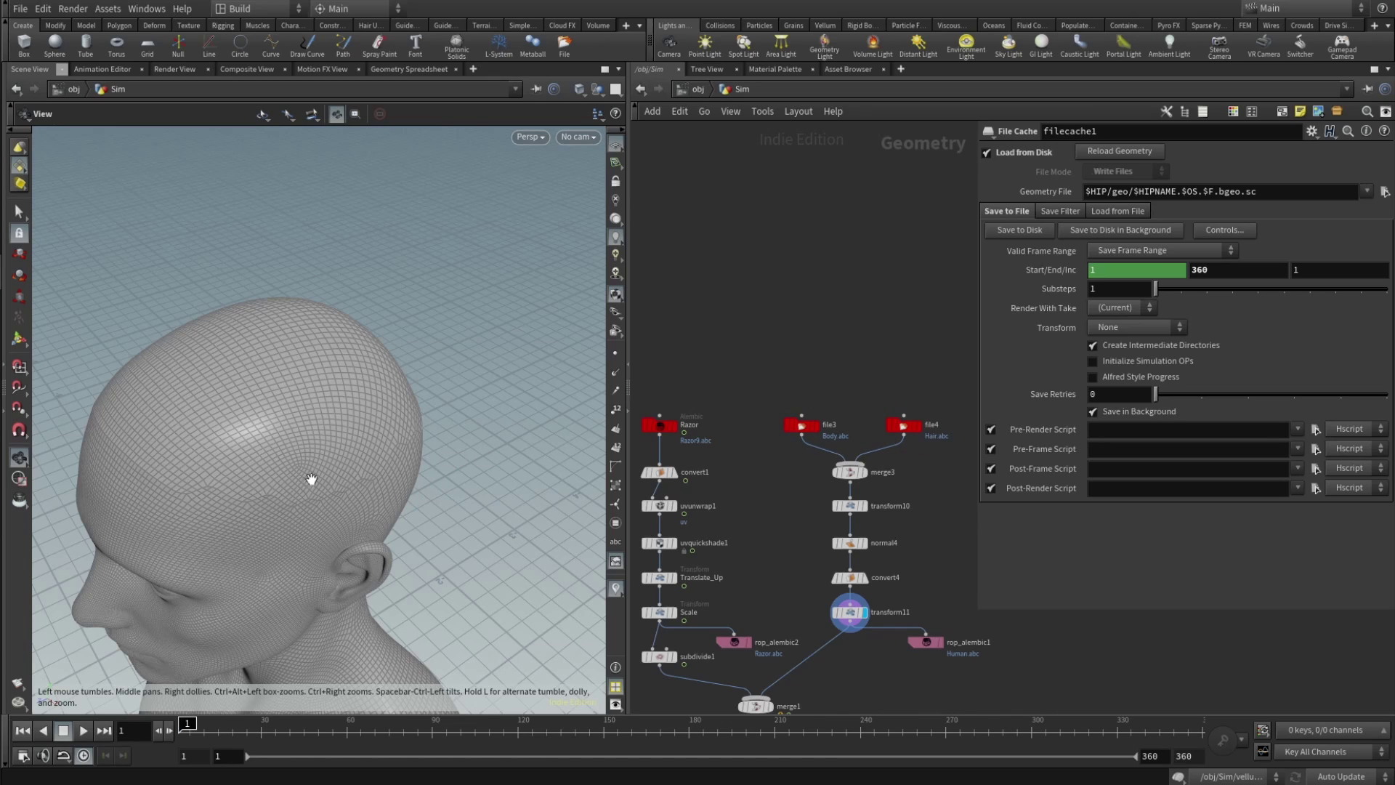
left_click_drag(384, 489, 228, 452)
Select the Razor Alembic node, display subdivide1, and scrub the timeline to preview the razor blade's animation.
mouse_move(670, 435)
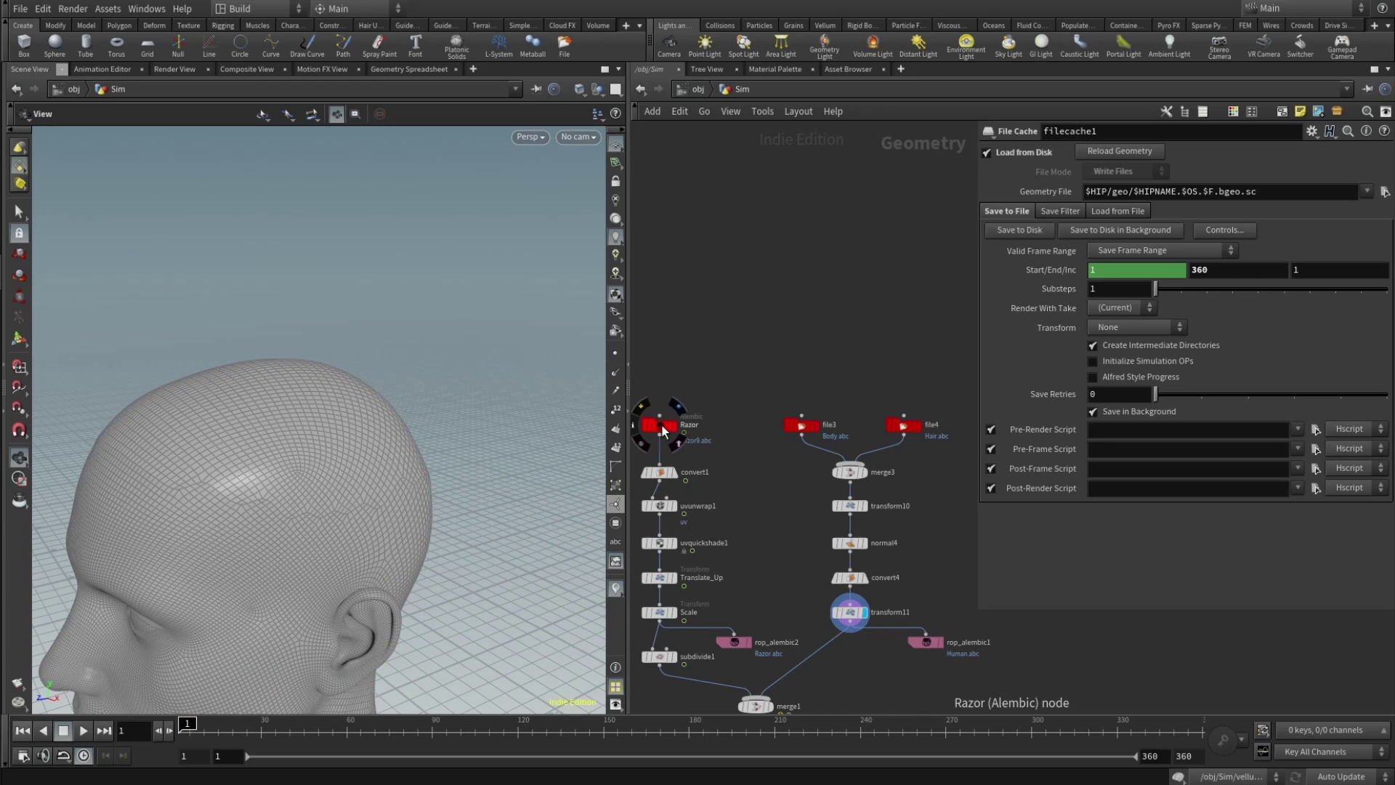
left_click(663, 430)
middle_click_drag(718, 472, 856, 464)
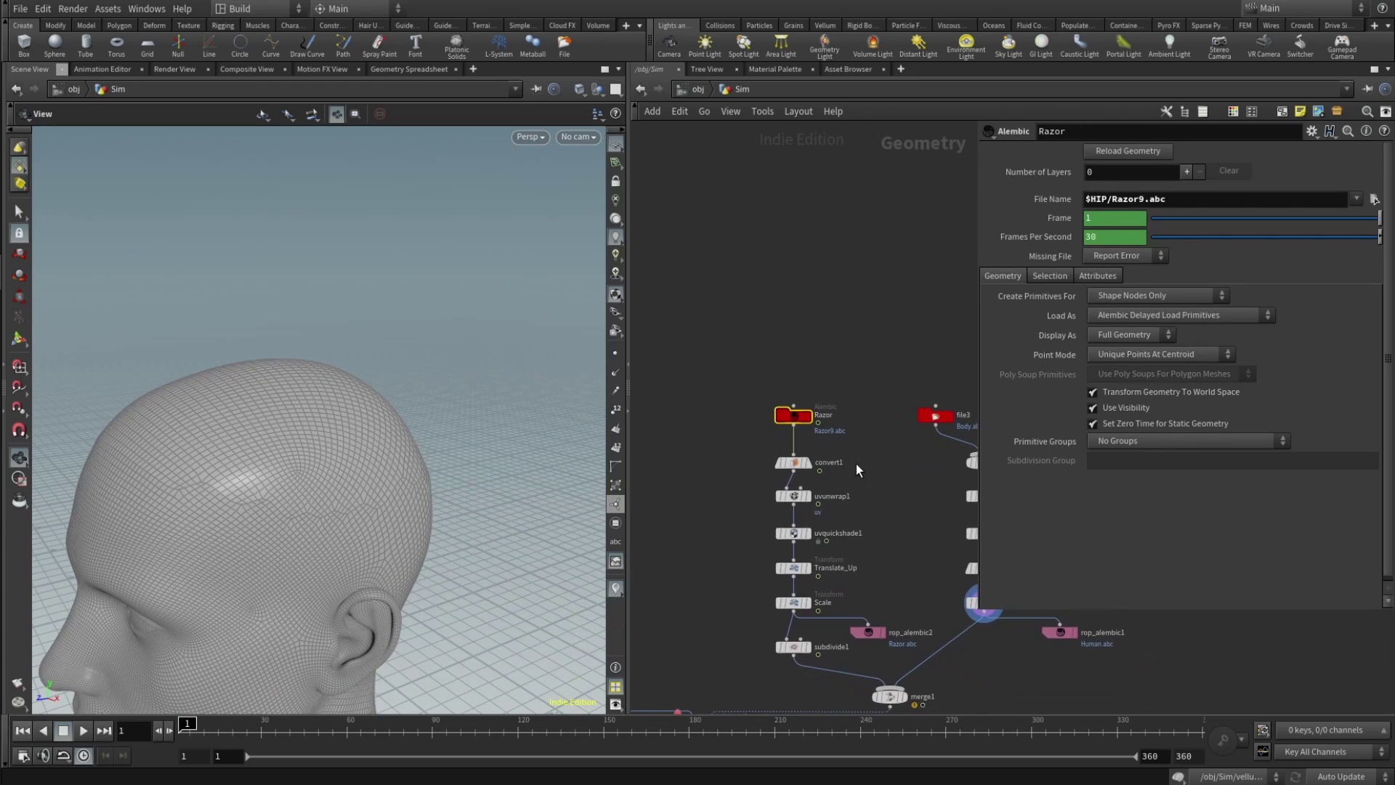
left_click(808, 647)
left_click_drag(267, 508, 287, 607)
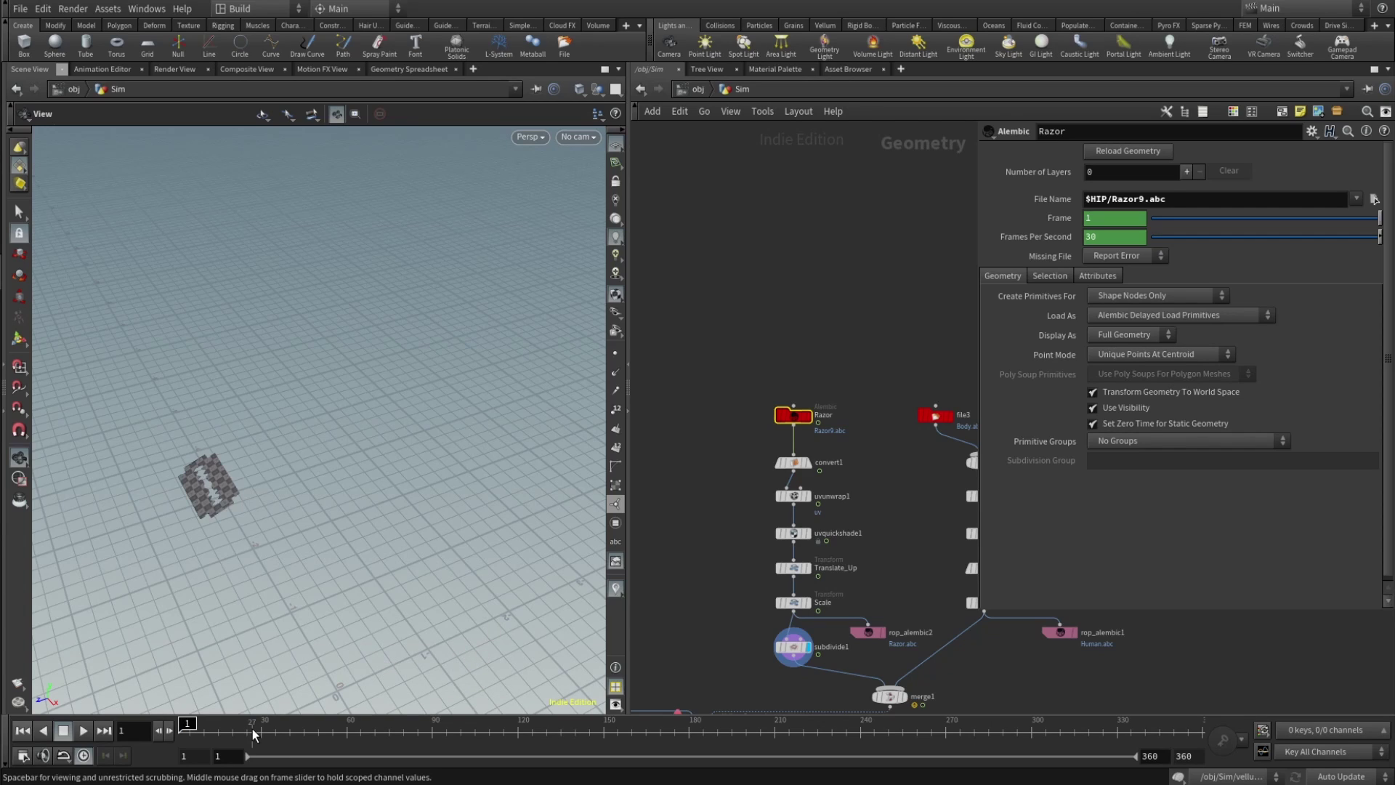
mouse_move(240, 501)
left_mouse_down()
mouse_move(281, 536)
mouse_move(186, 460)
mouse_move(239, 494)
left_mouse_up()
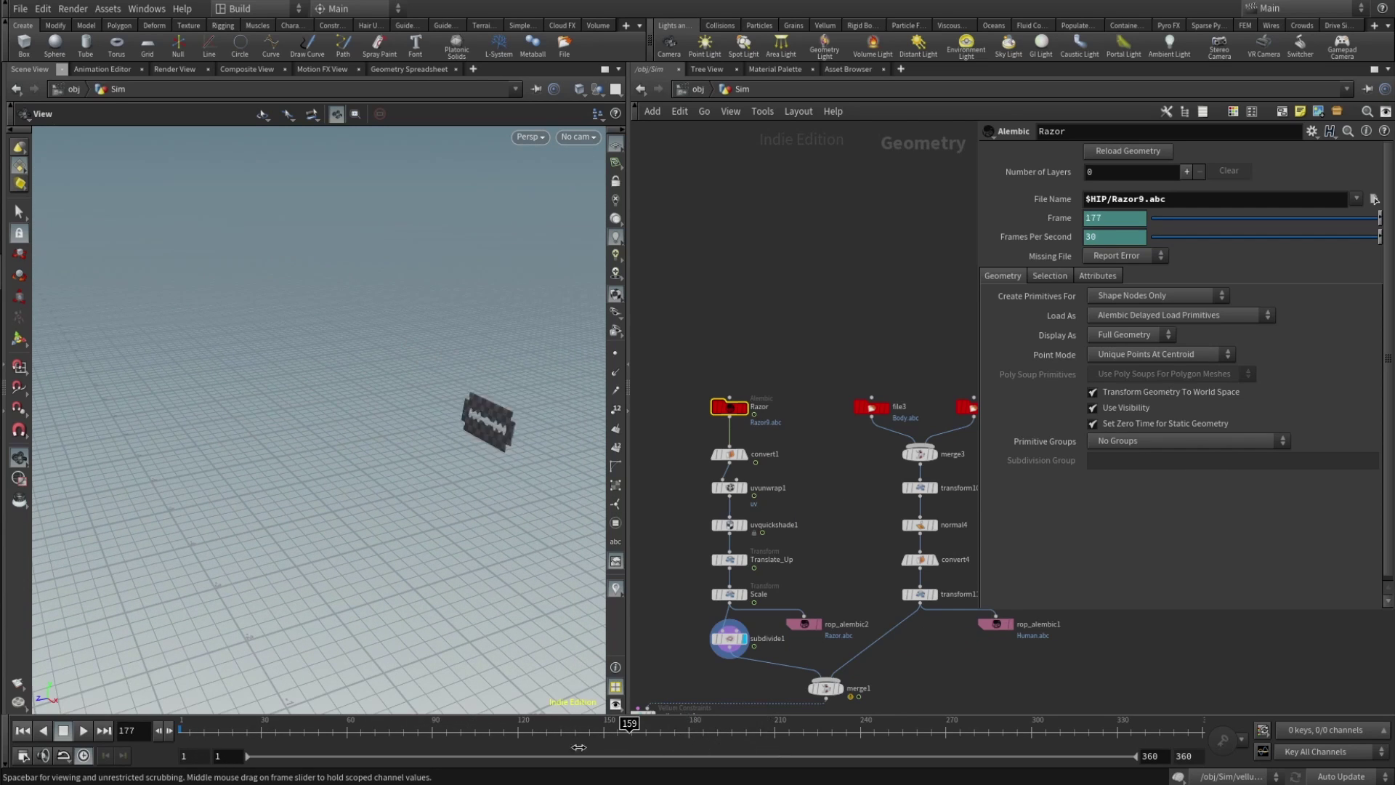
left_click_drag(577, 747, 254, 737)
Display the file3 body import and then the transform11 bust at frame 27 to check the model.
left_click(883, 407)
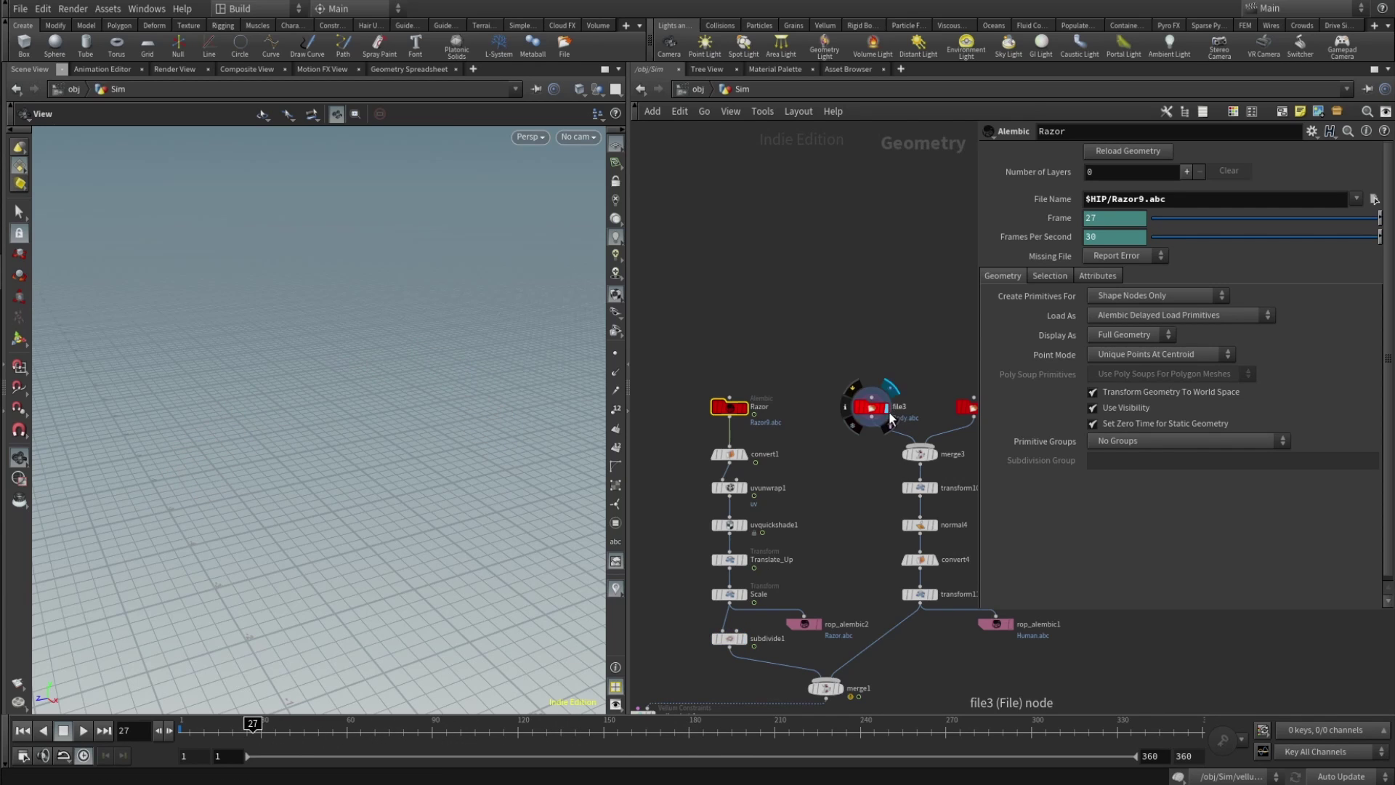
left_click(933, 595)
left_click_drag(336, 396, 396, 385)
Display the razor's subdivide1 node again and return the timeline to frame 1.
left_click(742, 407)
left_click(743, 638)
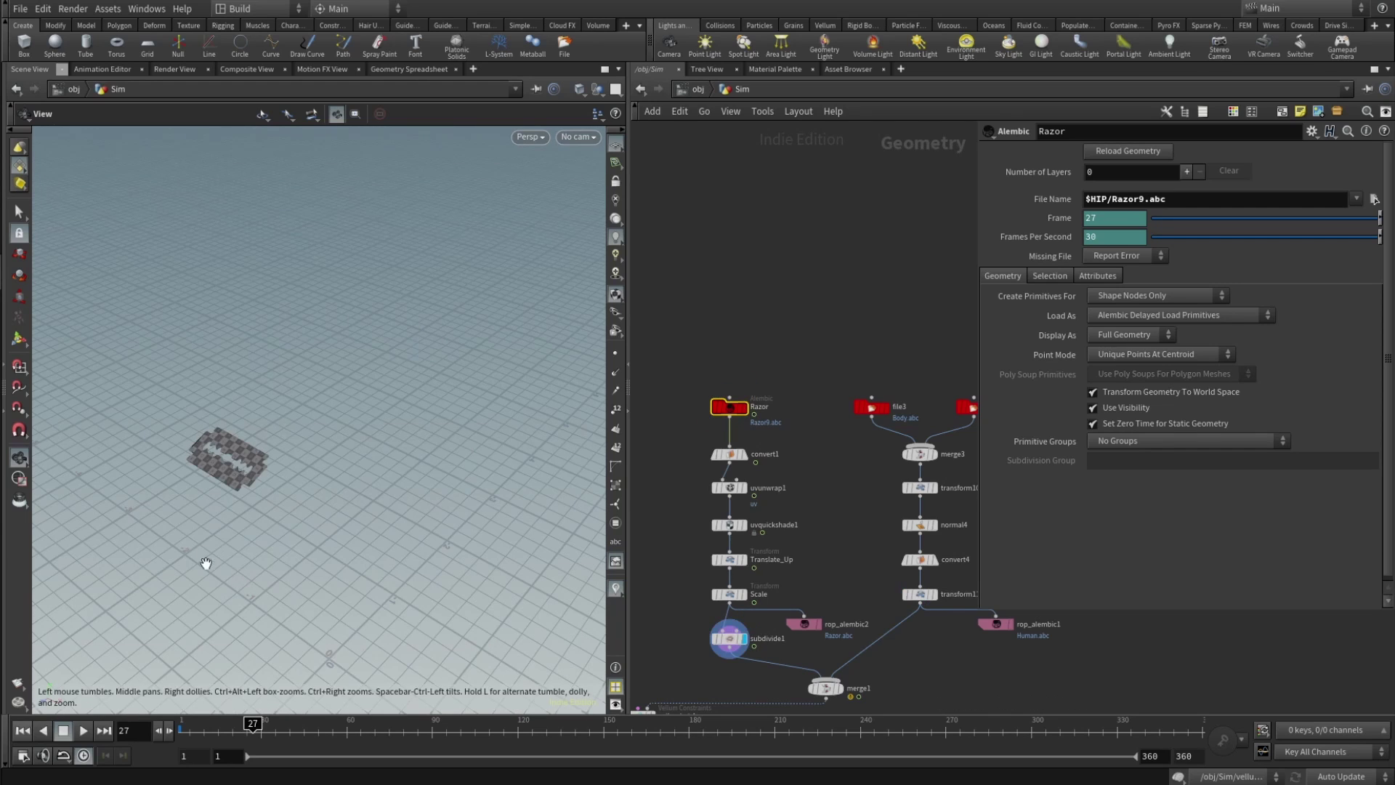
left_click_drag(202, 560, 255, 617)
left_click_drag(270, 757, 211, 756)
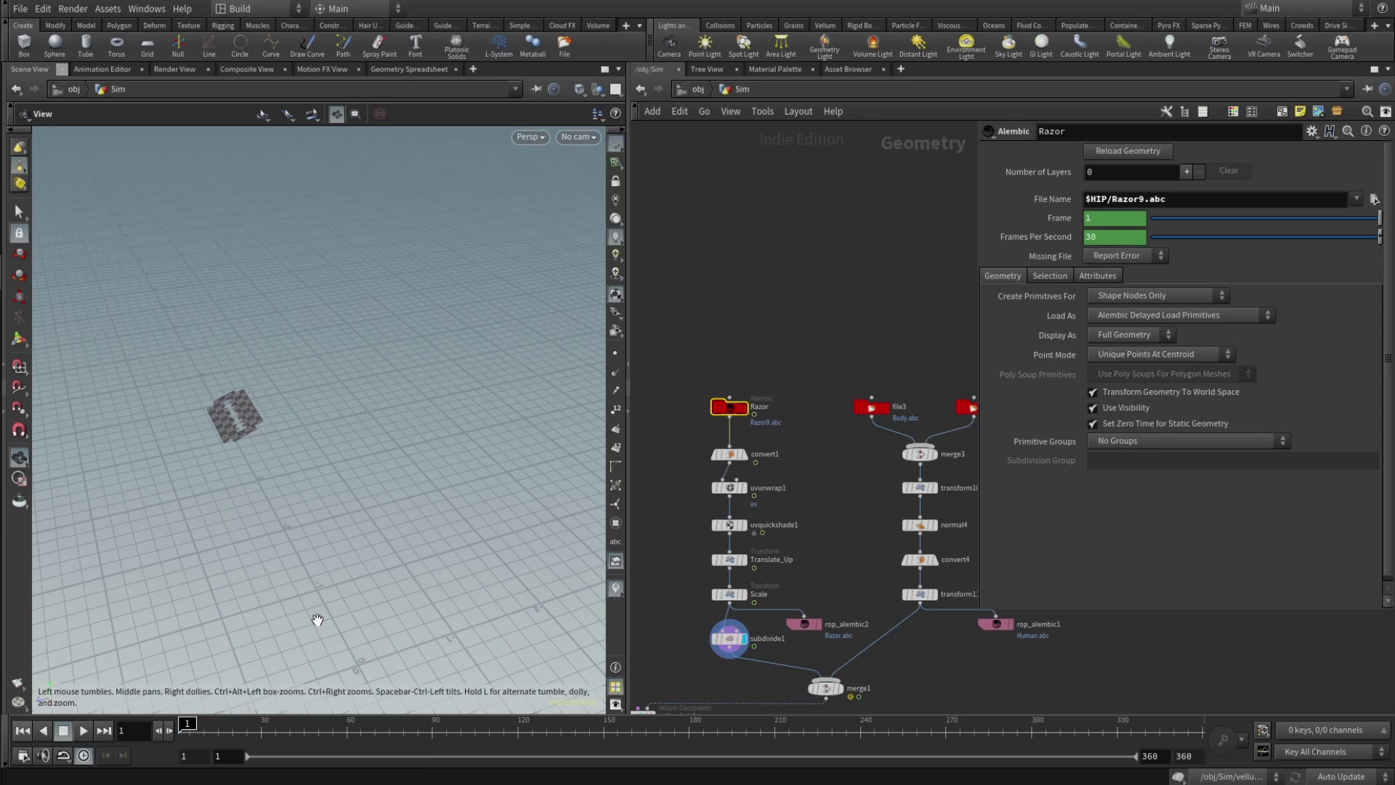
left_click_drag(319, 614, 390, 514)
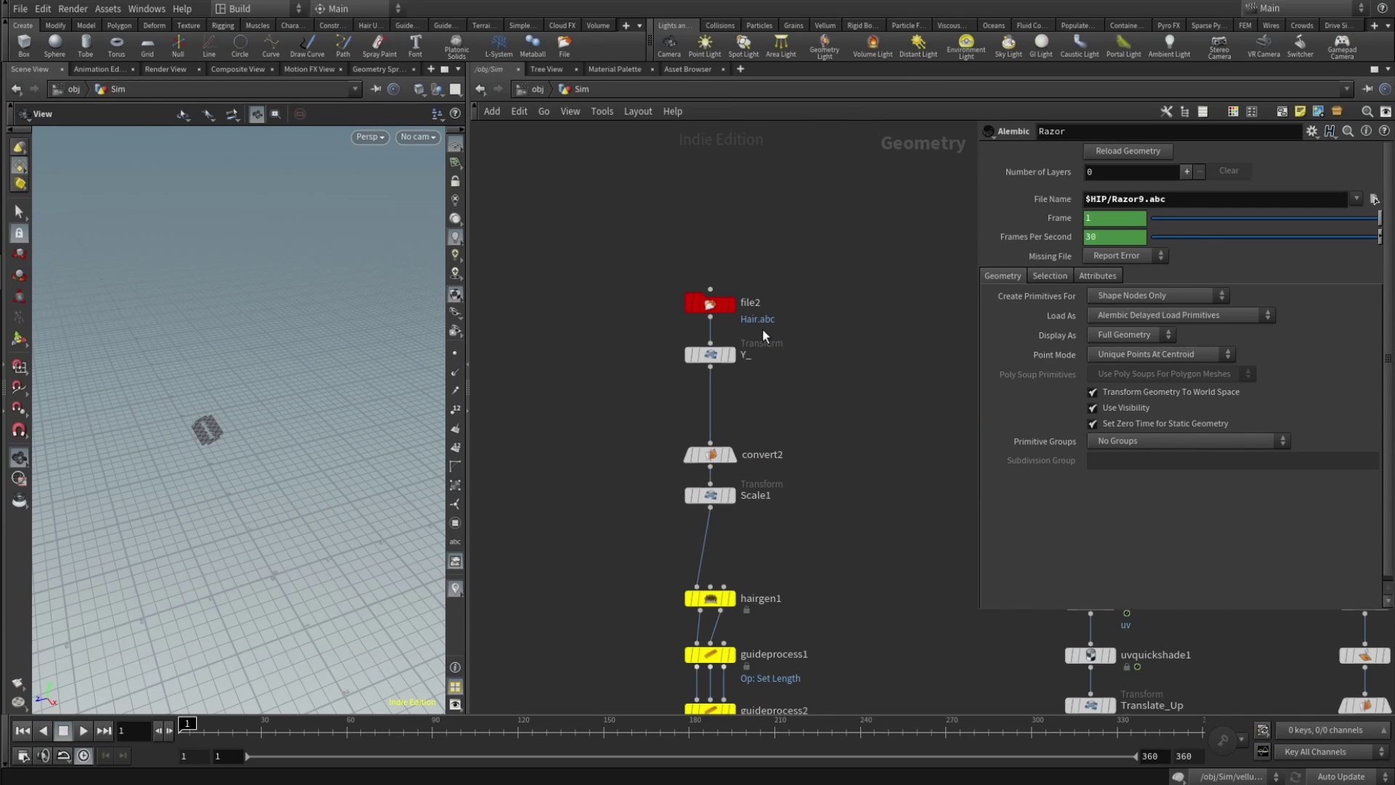
Display the imported scalp surface of the file2 node and then its Y_ transform.
left_click(729, 304)
right_click_drag(254, 530, 286, 342)
right_click_drag(258, 687, 302, 496)
mouse_move(302, 496)
left_mouse_down()
mouse_move(312, 486)
mouse_move(265, 408)
mouse_move(268, 427)
mouse_move(208, 433)
mouse_move(180, 473)
mouse_move(265, 458)
mouse_move(306, 483)
left_mouse_up()
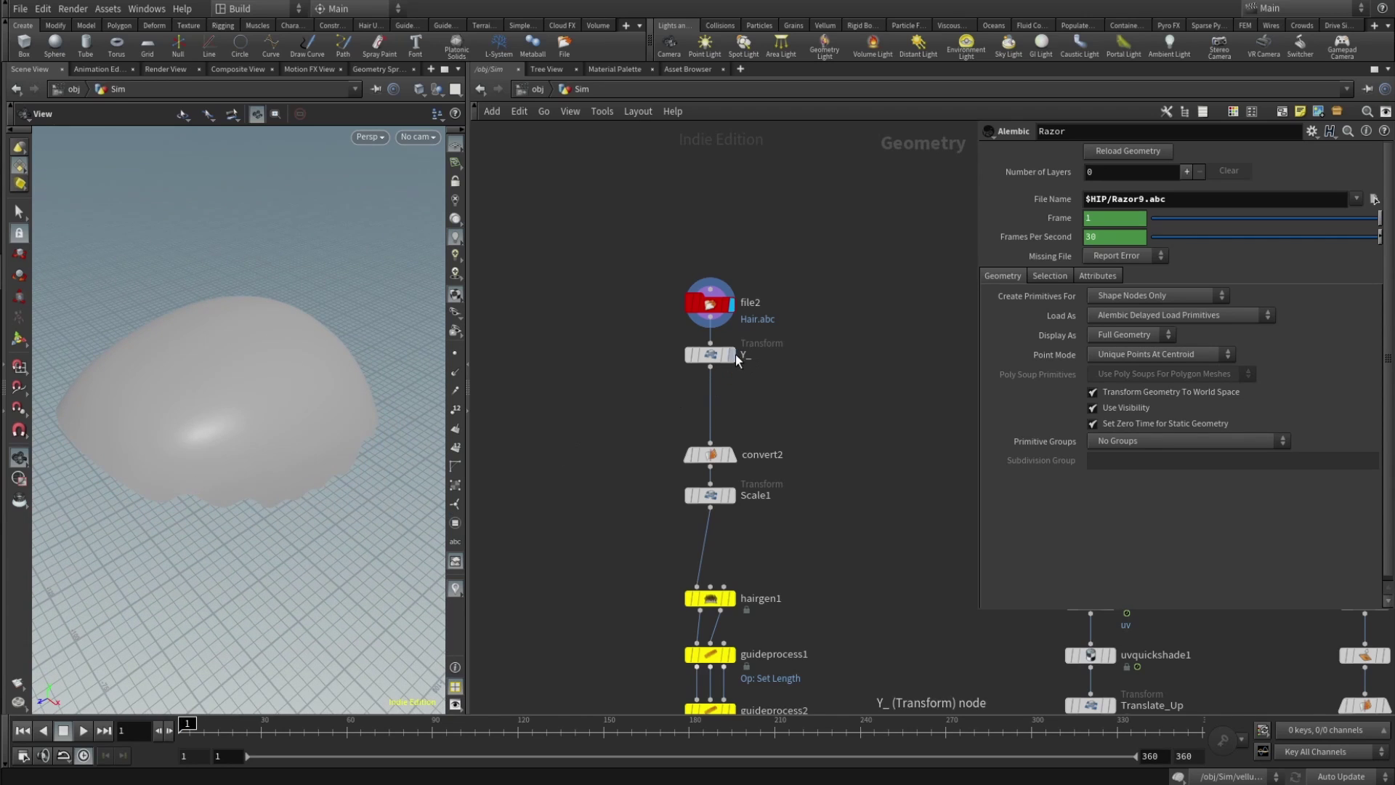
left_click(731, 355)
left_click_drag(354, 229, 288, 487)
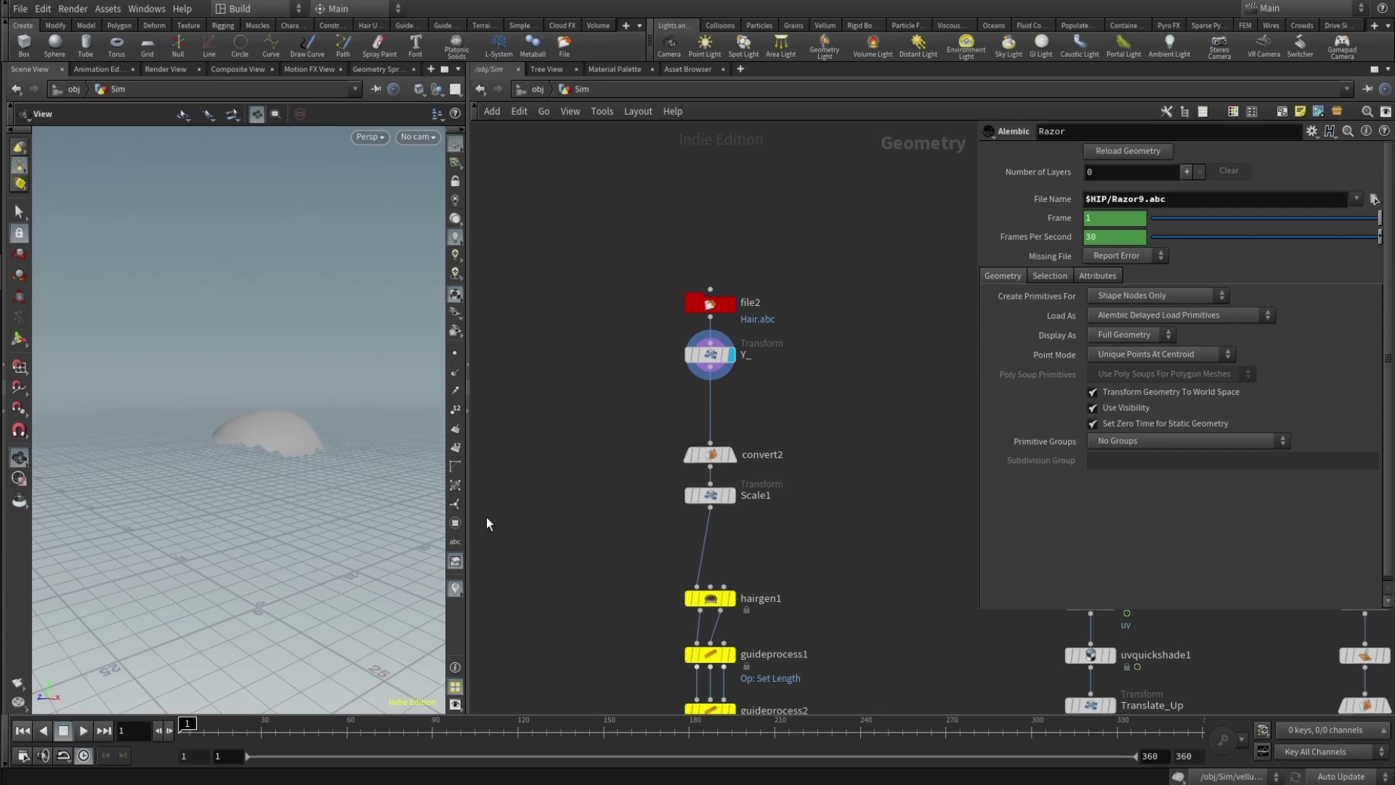
Select and display the convert2 node to inspect the scalp's polygon mesh.
left_click(731, 455)
left_click(715, 458)
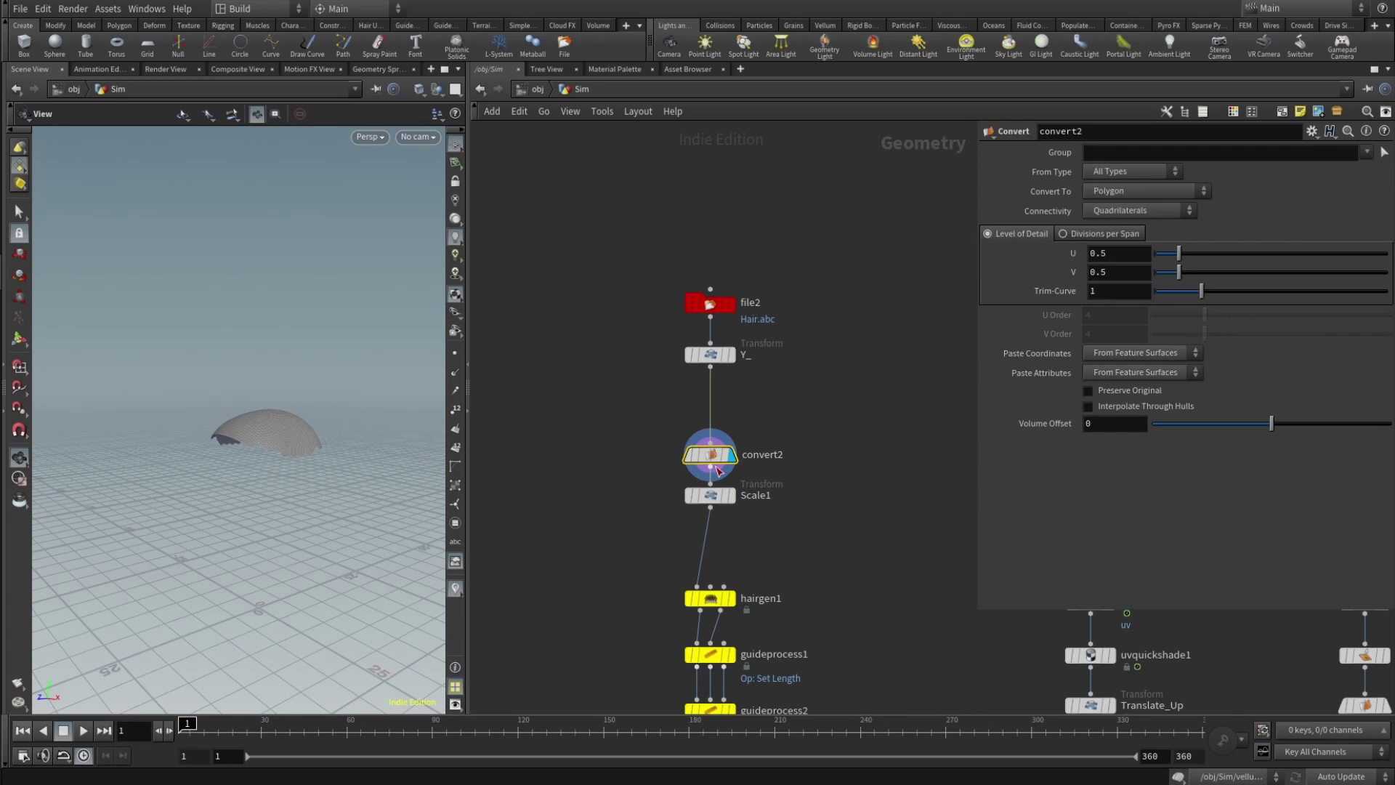
left_click_drag(202, 407, 399, 458)
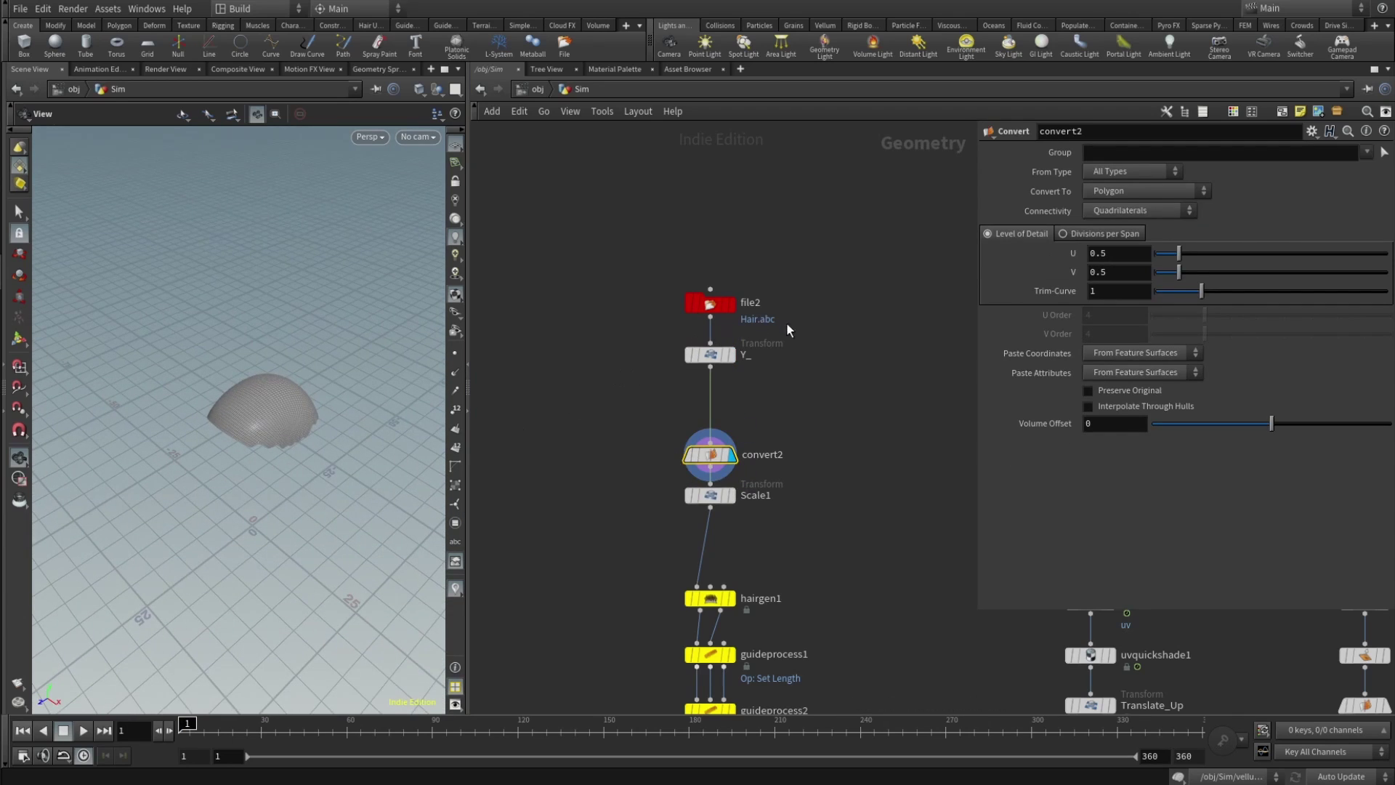
scroll(284, 405, "up", 5)
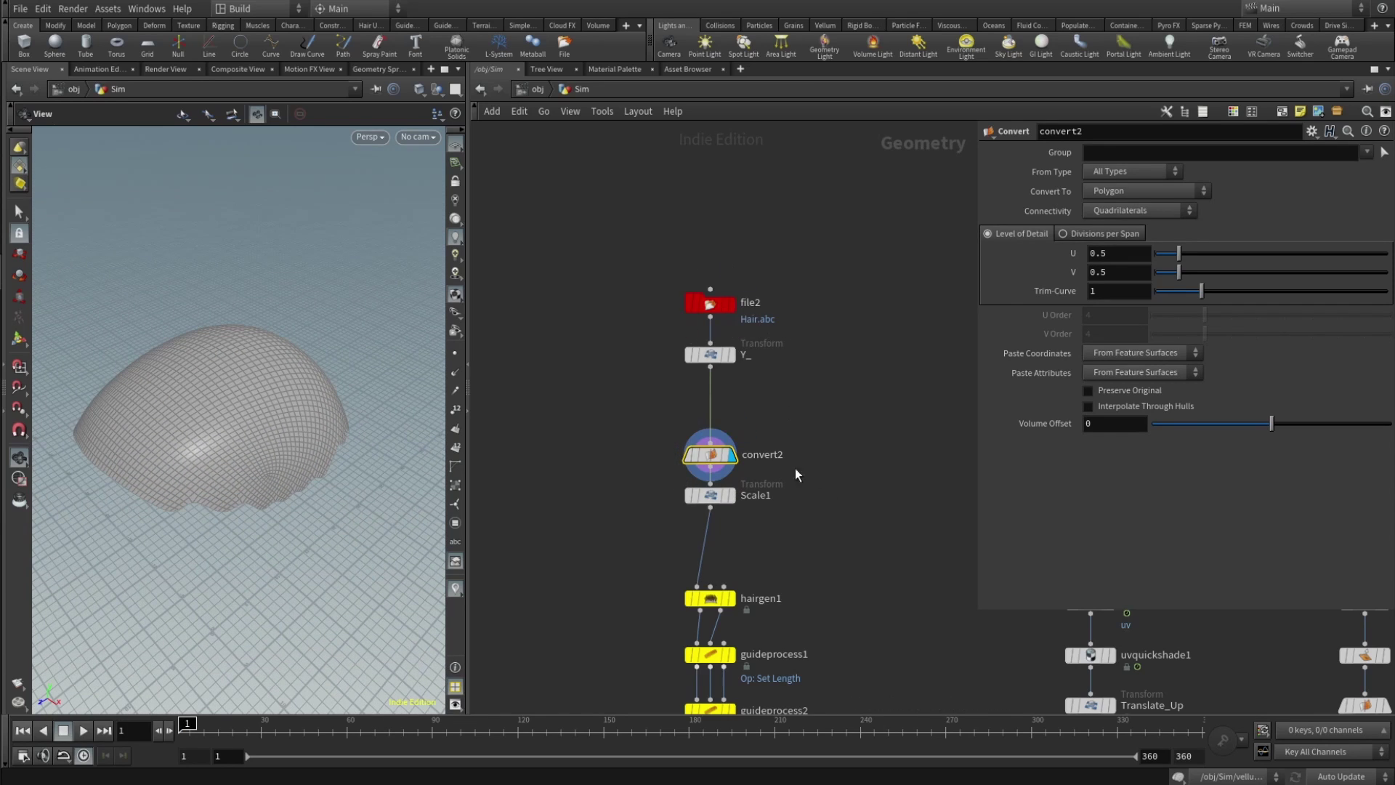
Show the settings of the Scale1 transform node and display its result.
left_click(723, 501)
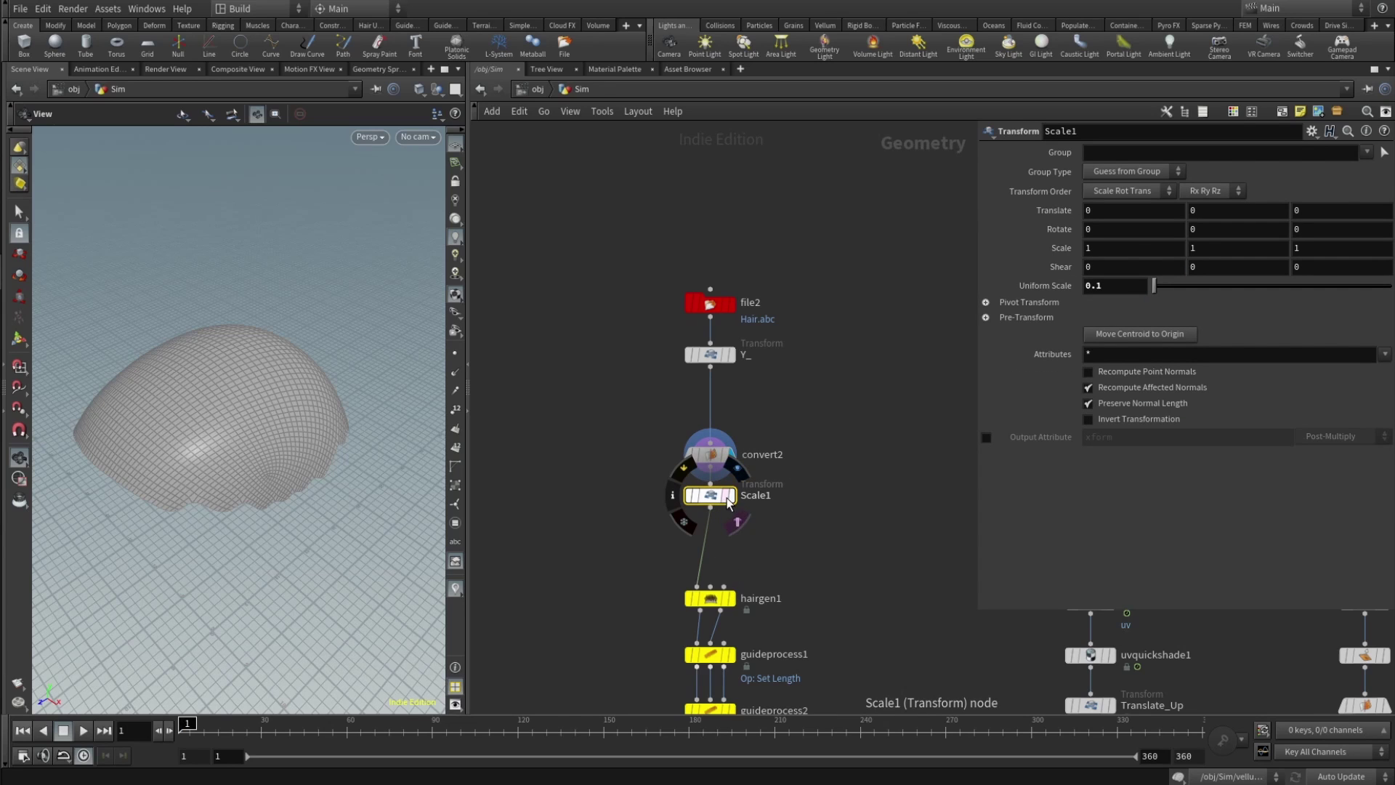
left_click_drag(235, 392, 233, 443)
middle_click_drag(233, 442, 269, 339)
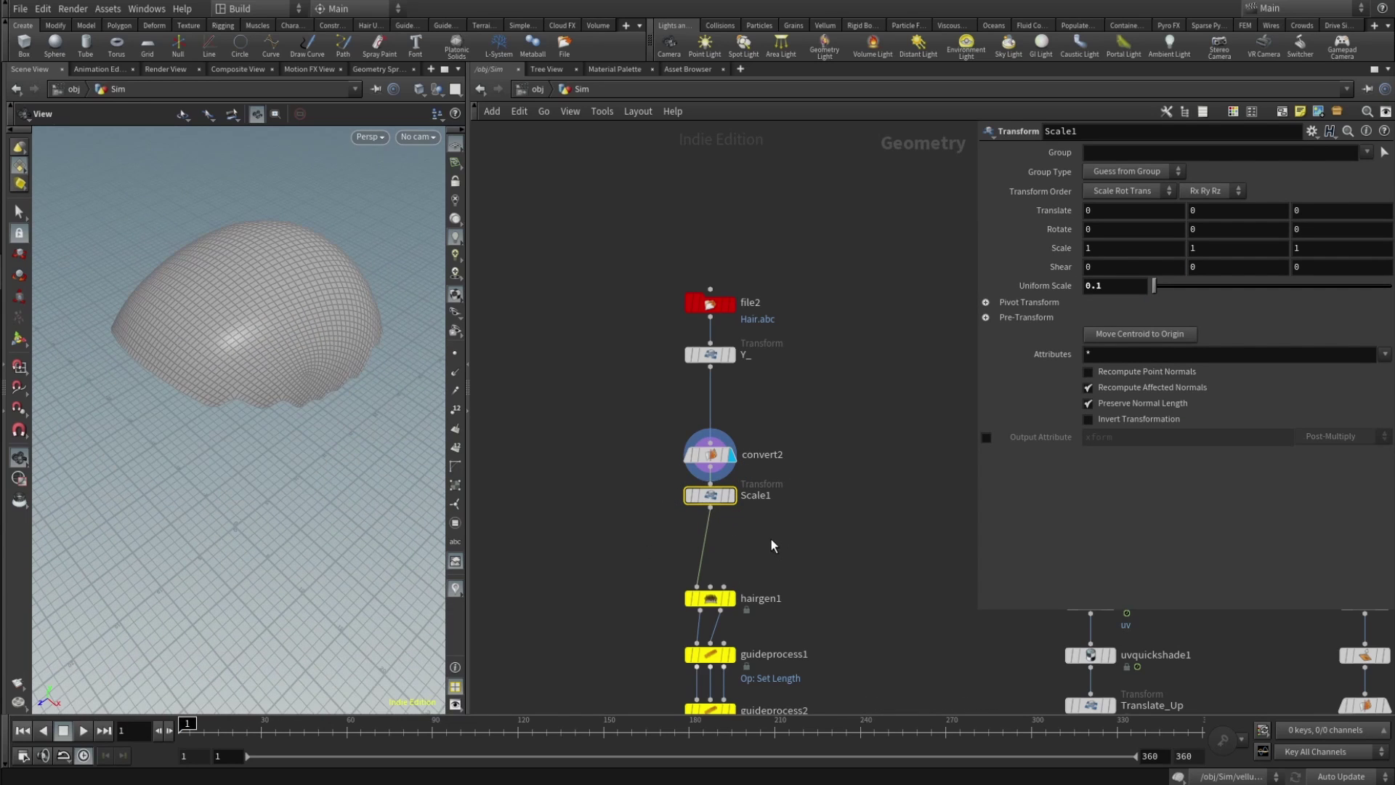
left_click(731, 495)
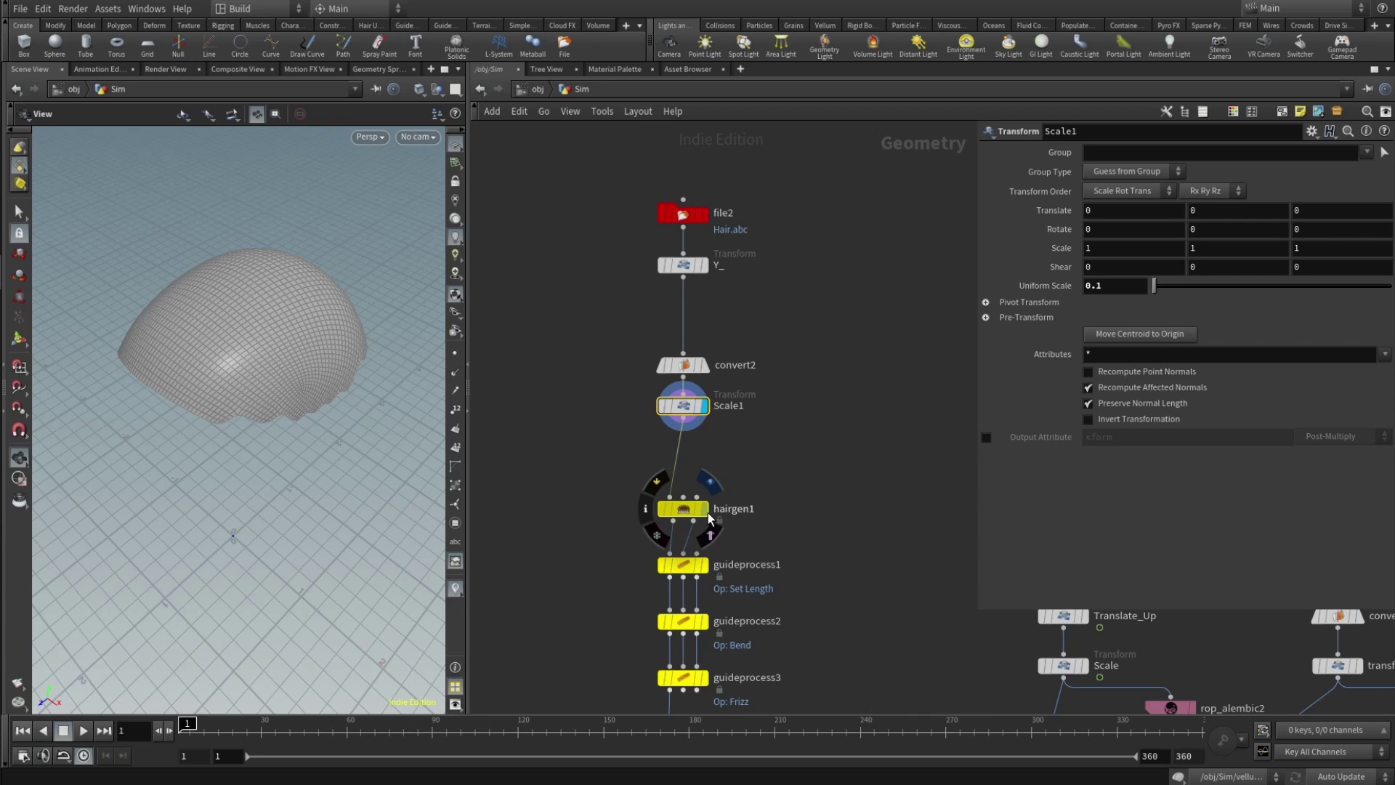
Display the hairgen1 node's hairs, select the node, and enlarge the parameter area to show more of its settings.
left_click(704, 511)
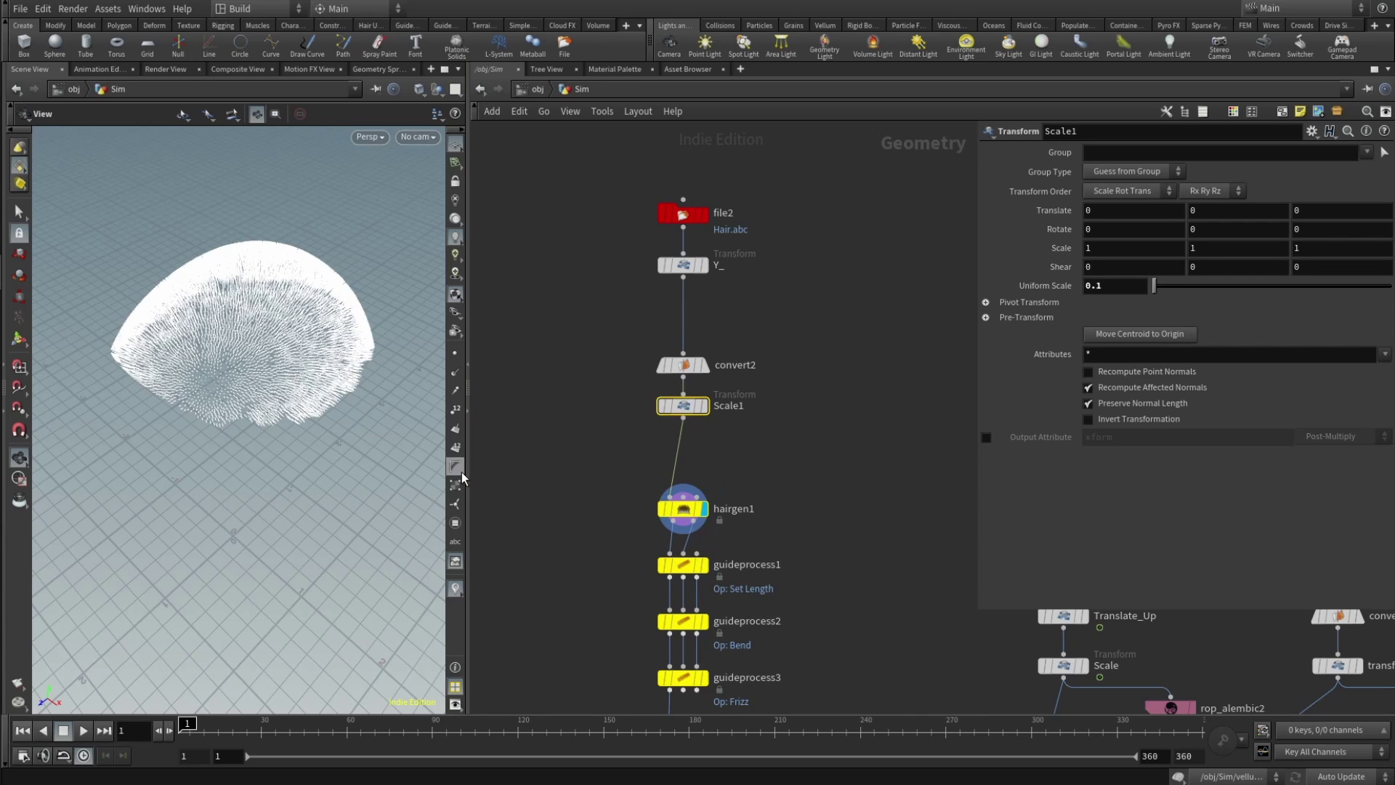
left_click(675, 511)
left_click_drag(145, 421, 213, 419)
left_click_drag(268, 313, 313, 258)
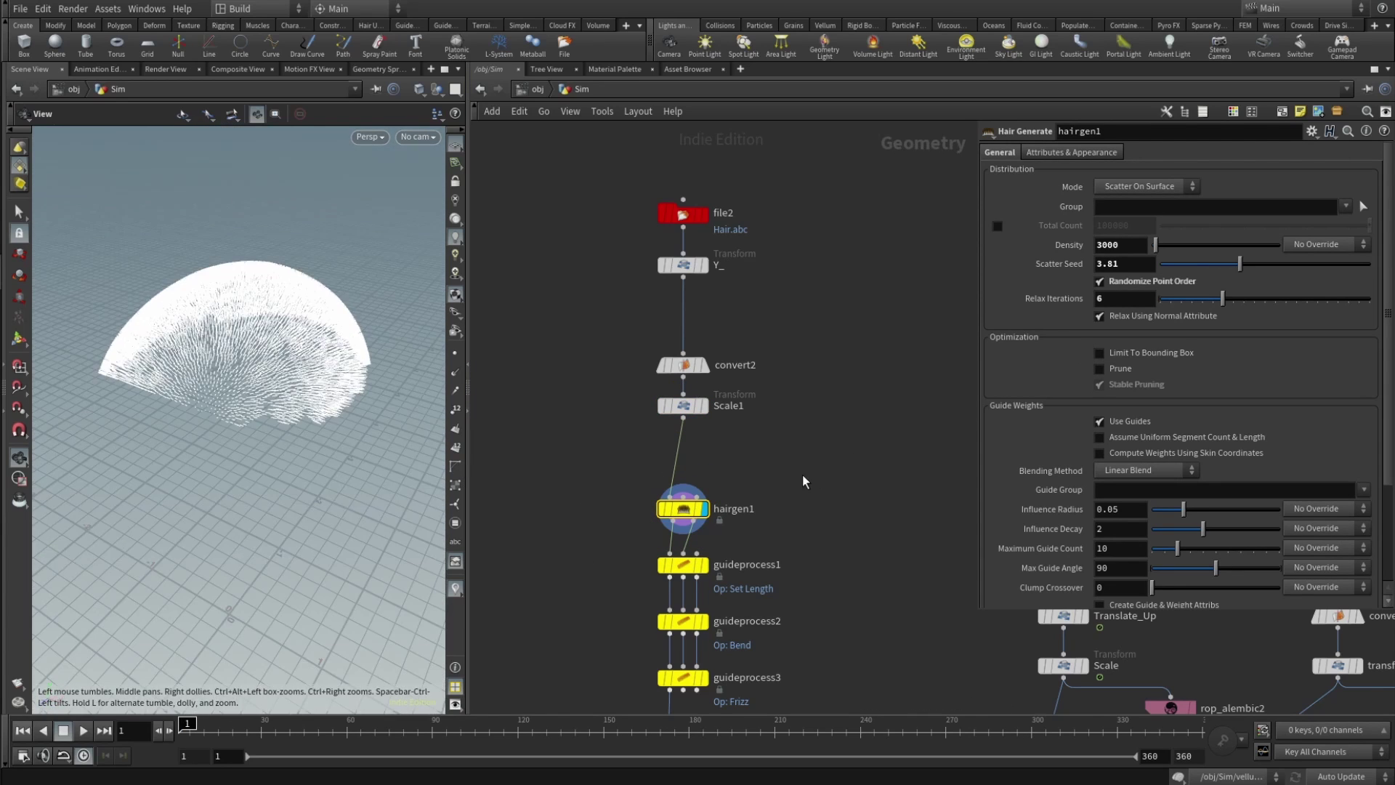
left_click_drag(980, 608, 962, 709)
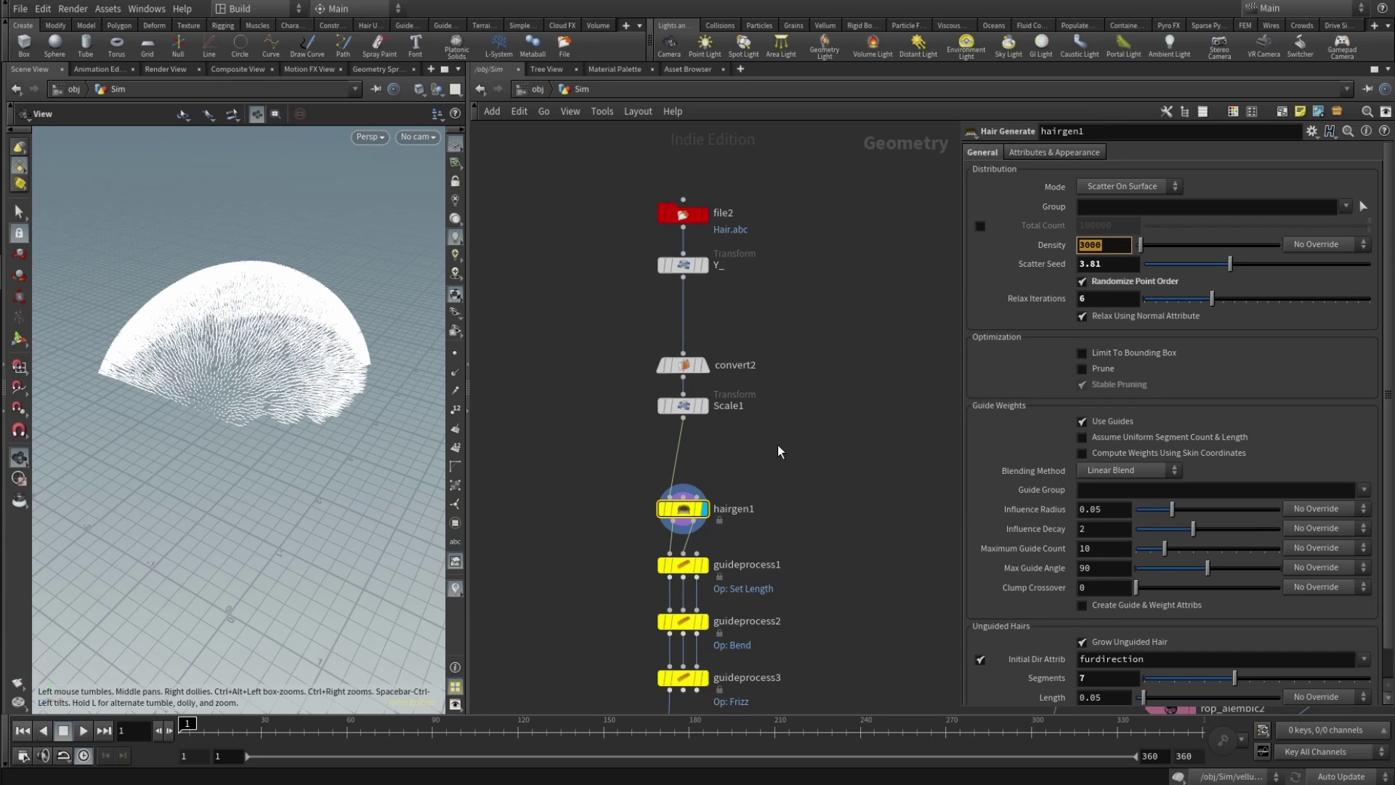
Show the Set Length settings of the guideprocess1 node and display its effect on the hairs.
left_click(696, 526)
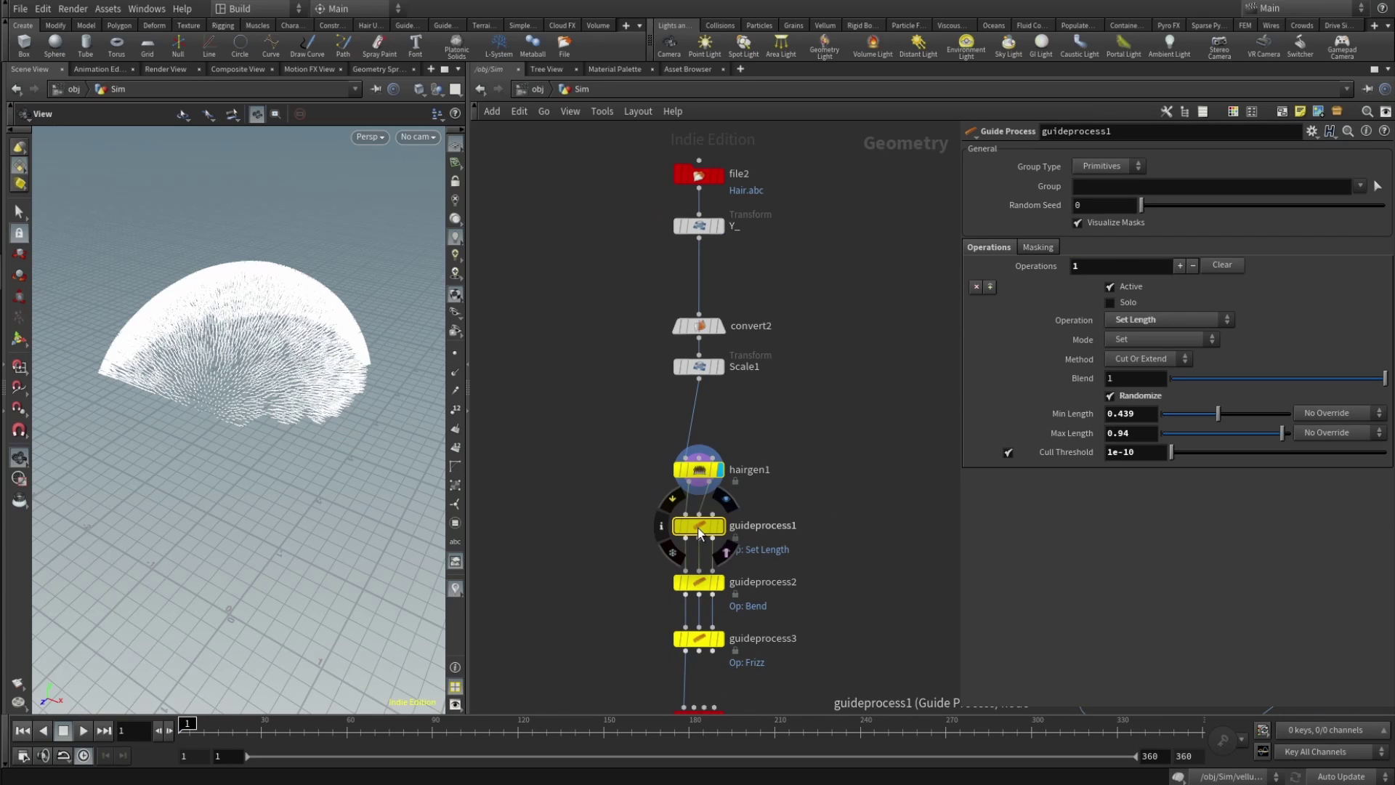
middle_click_drag(848, 478, 853, 429)
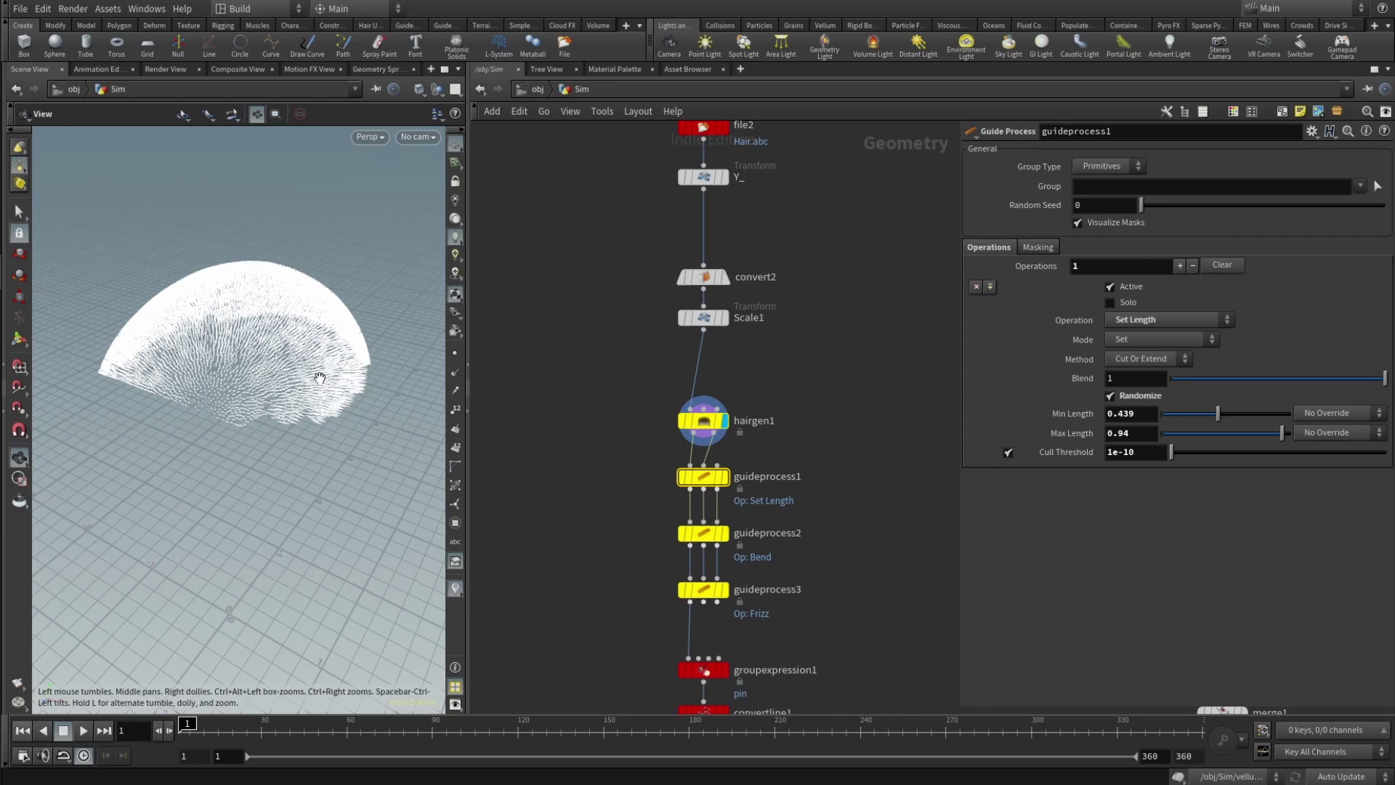
middle_click_drag(320, 377, 305, 438)
right_click_drag(306, 438, 270, 434)
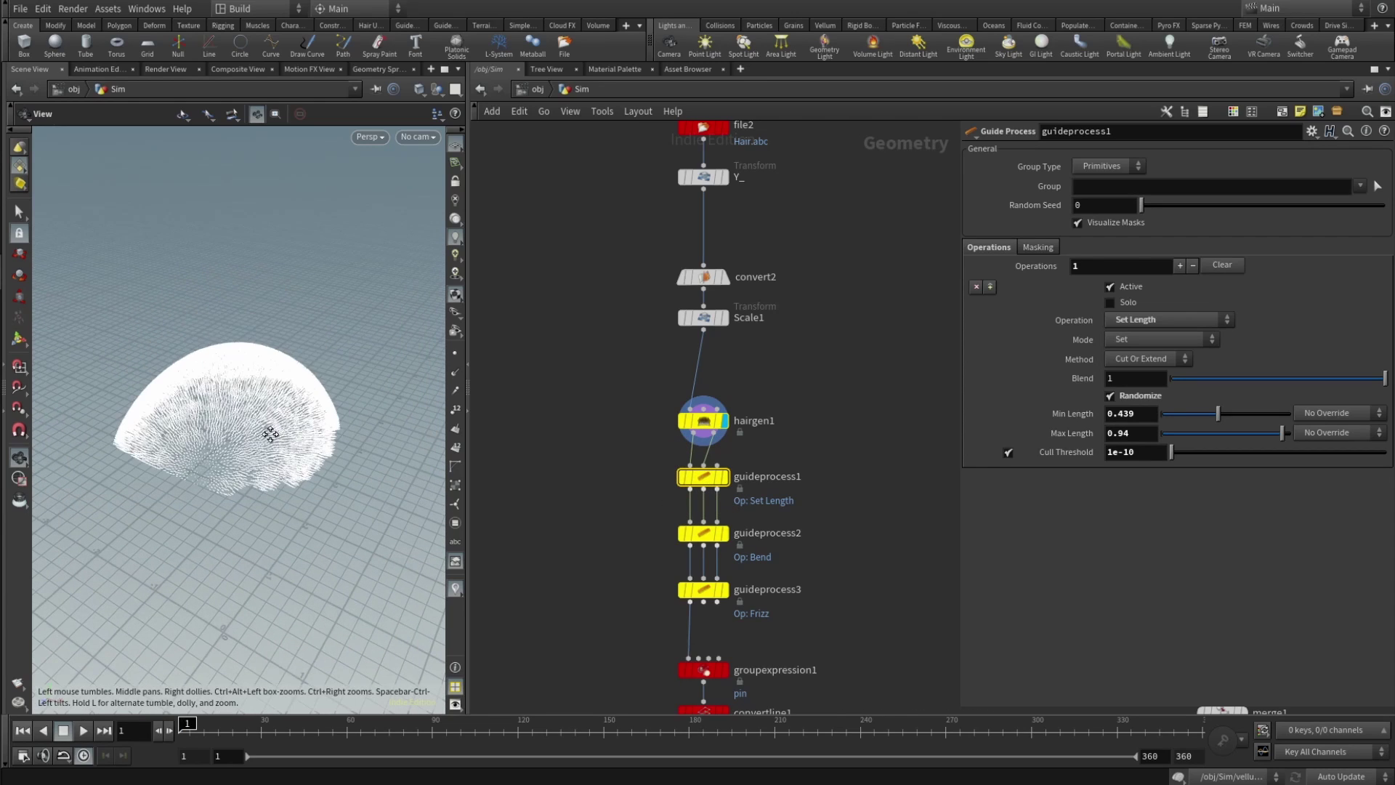
left_click(726, 478)
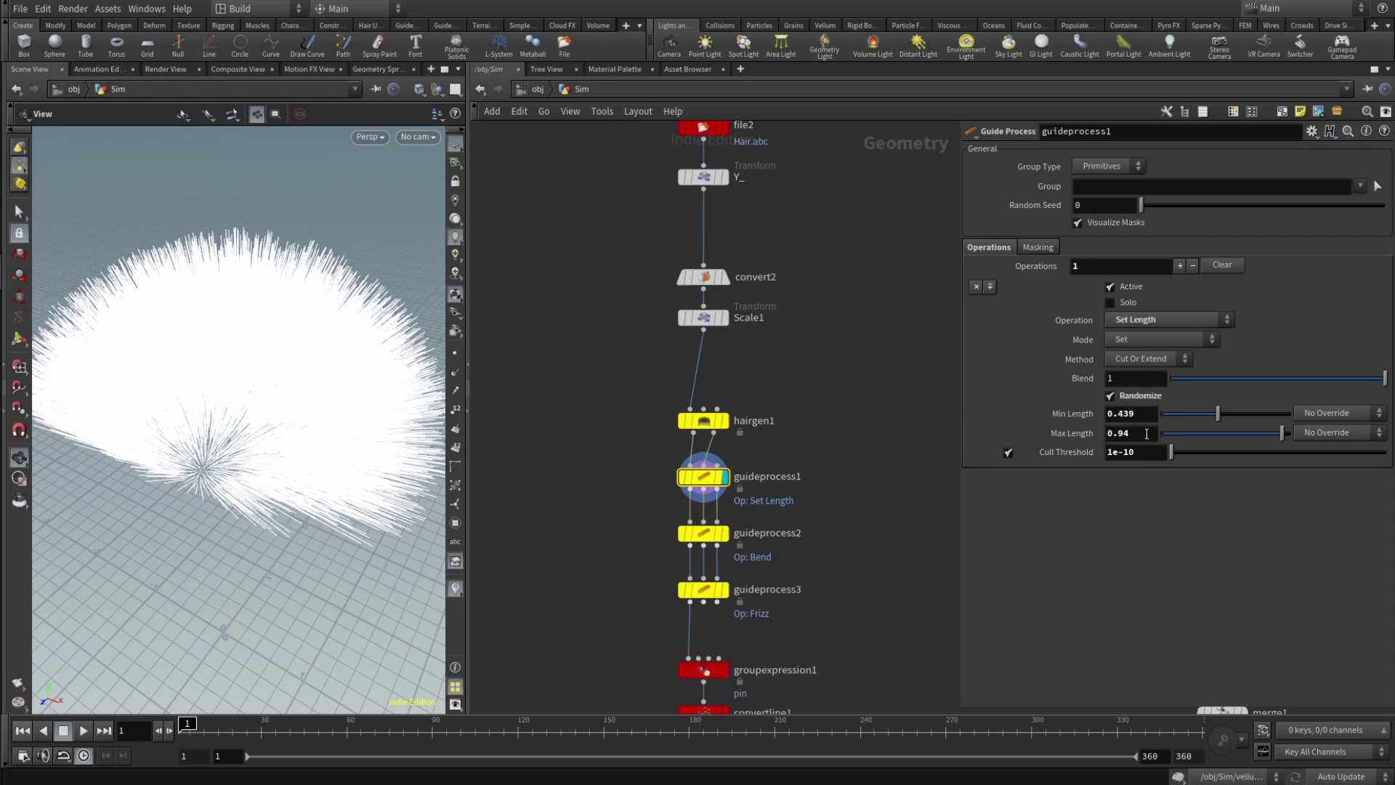
Show the Bend settings of the guideprocess2 node and display the bent hairs.
left_click(709, 537)
left_click(723, 533)
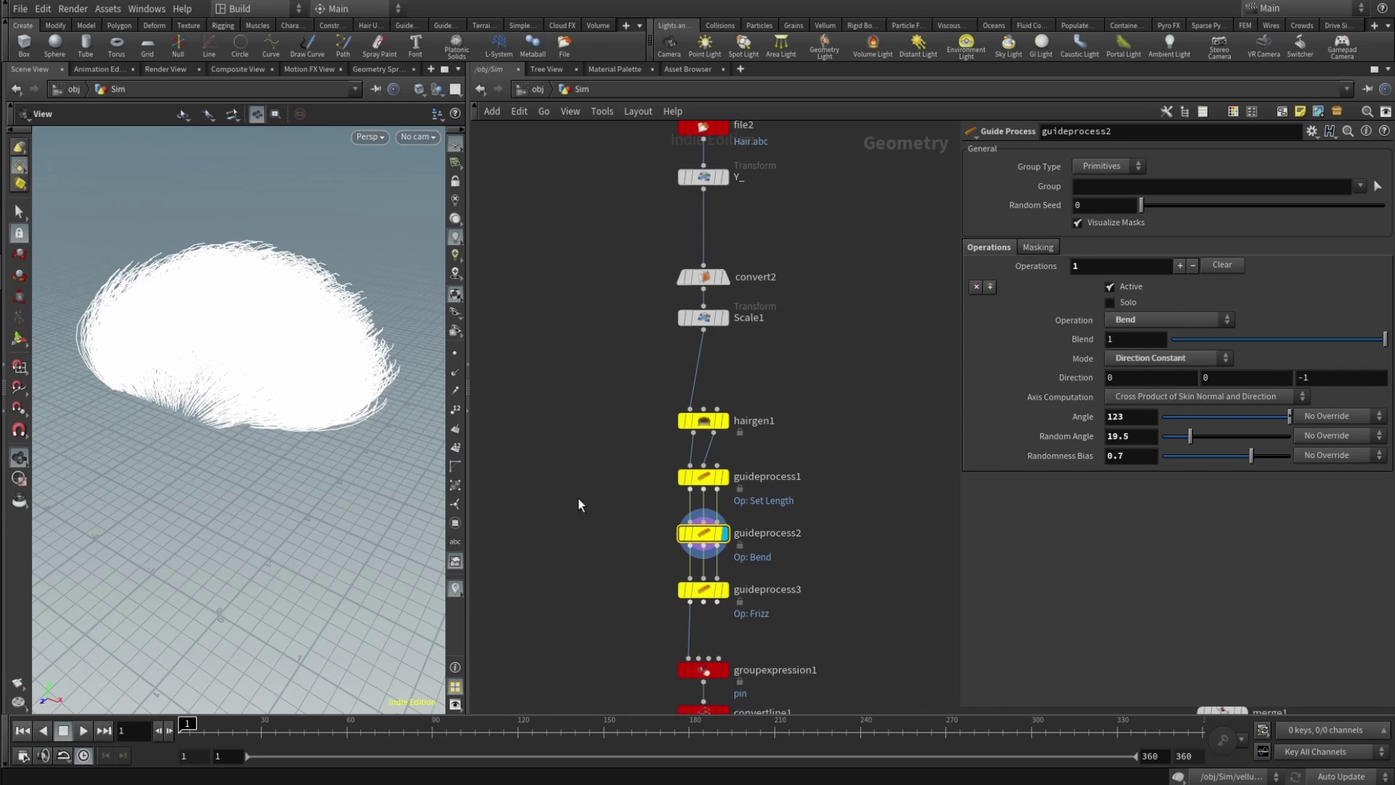
Inspect the bent hairs, then set guideprocess2's bend Angle to 90 and Random Angle to 19.2.
left_click_drag(240, 319, 378, 392, "alt")
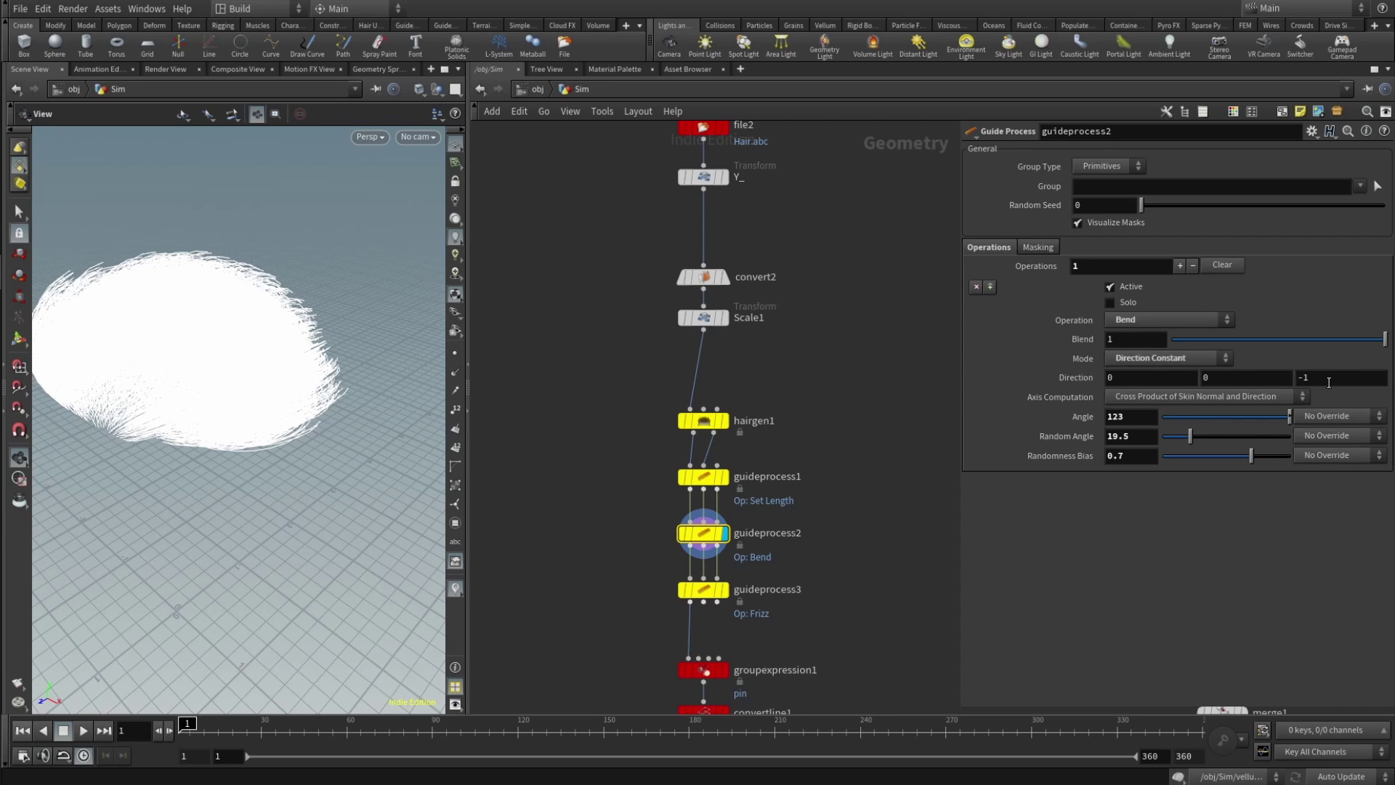
mouse_move(283, 349)
left_mouse_down()
mouse_move(249, 349)
mouse_move(259, 326)
mouse_move(271, 347)
left_mouse_up()
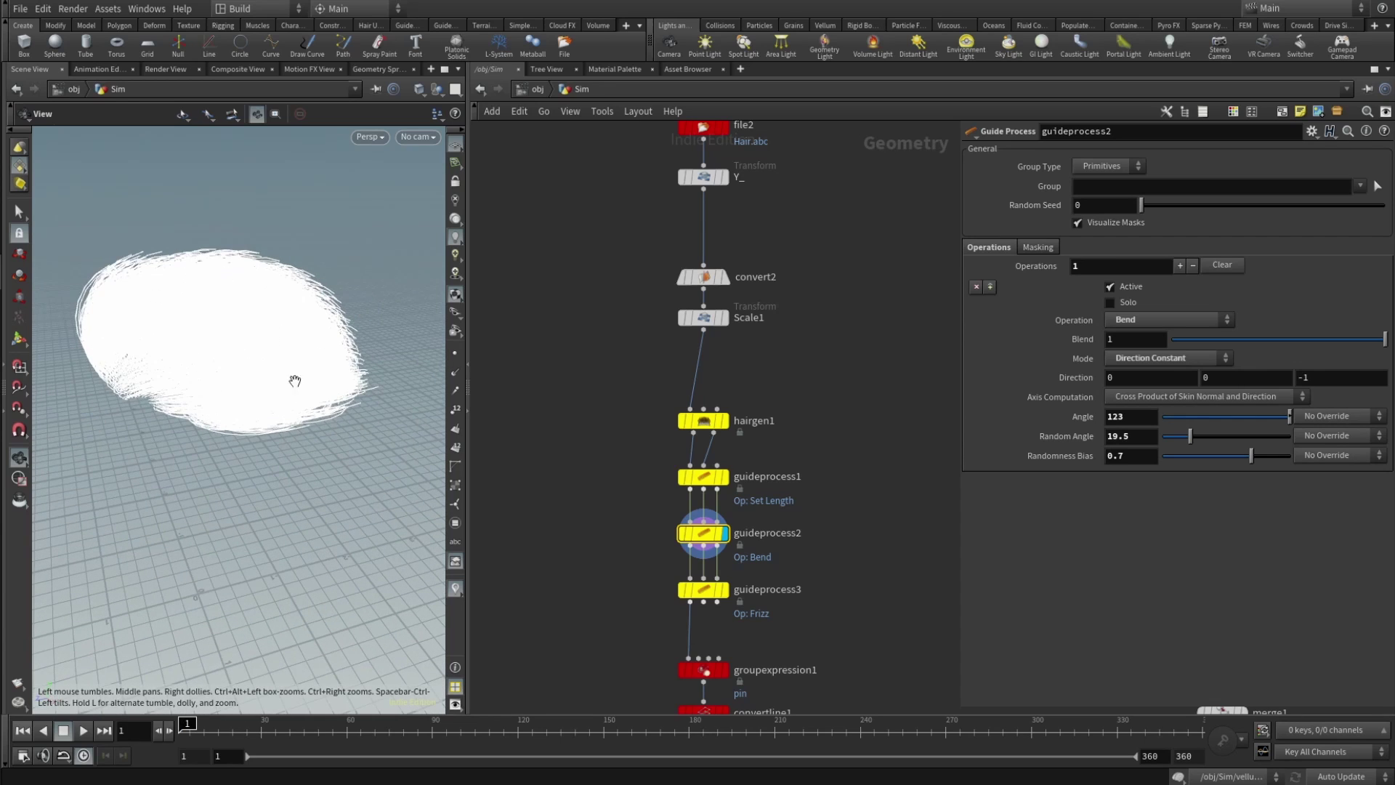
left_click_drag(414, 358, 264, 351)
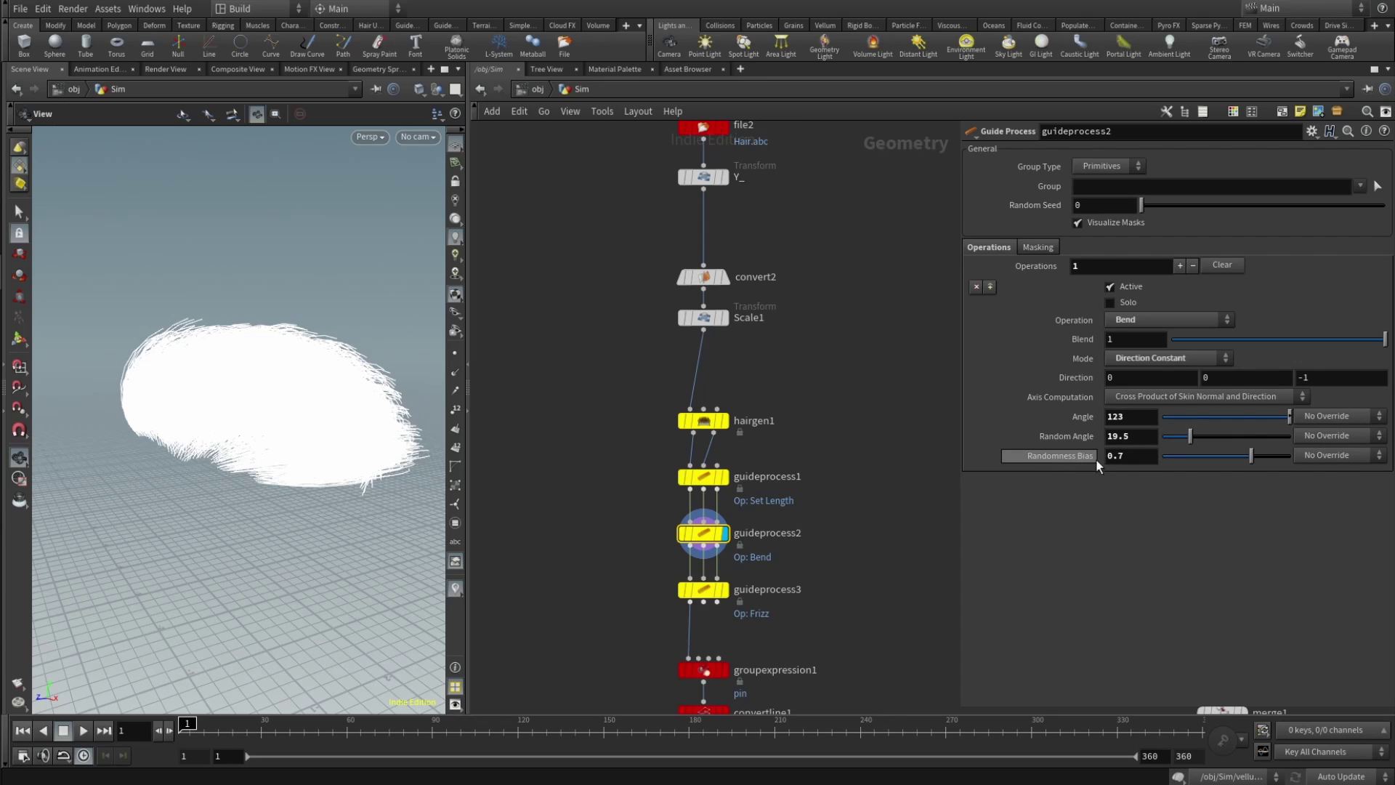
mouse_move(1289, 417)
left_mouse_down()
mouse_move(1118, 421)
mouse_move(1291, 418)
left_mouse_up()
mouse_move(1192, 434)
left_mouse_down()
mouse_move(1336, 435)
mouse_move(1148, 436)
mouse_move(1189, 436)
left_mouse_up()
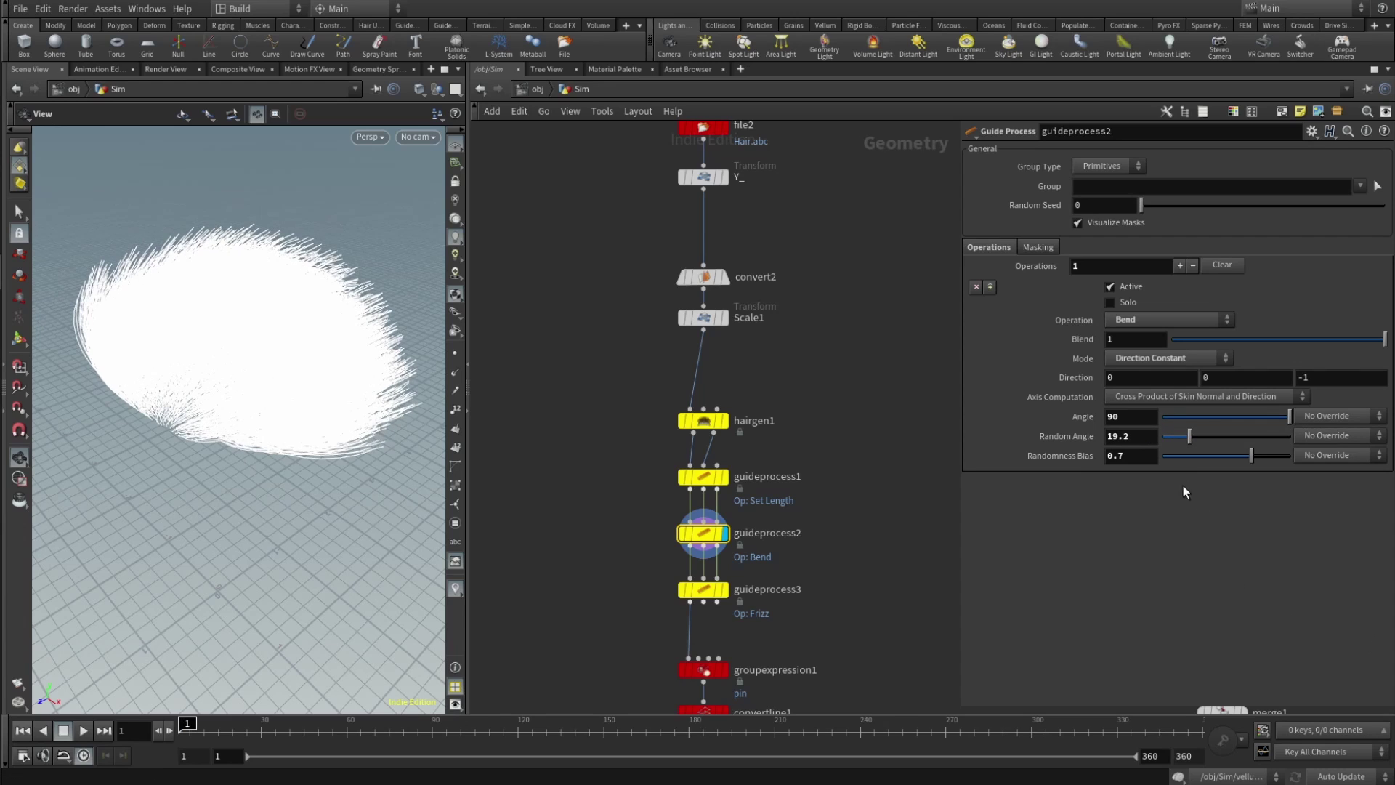
Display the guideprocess3 node's frizzed hairs with its settings and set the frizz Amplitude to 0.0183.
left_click(708, 588)
left_click(728, 592)
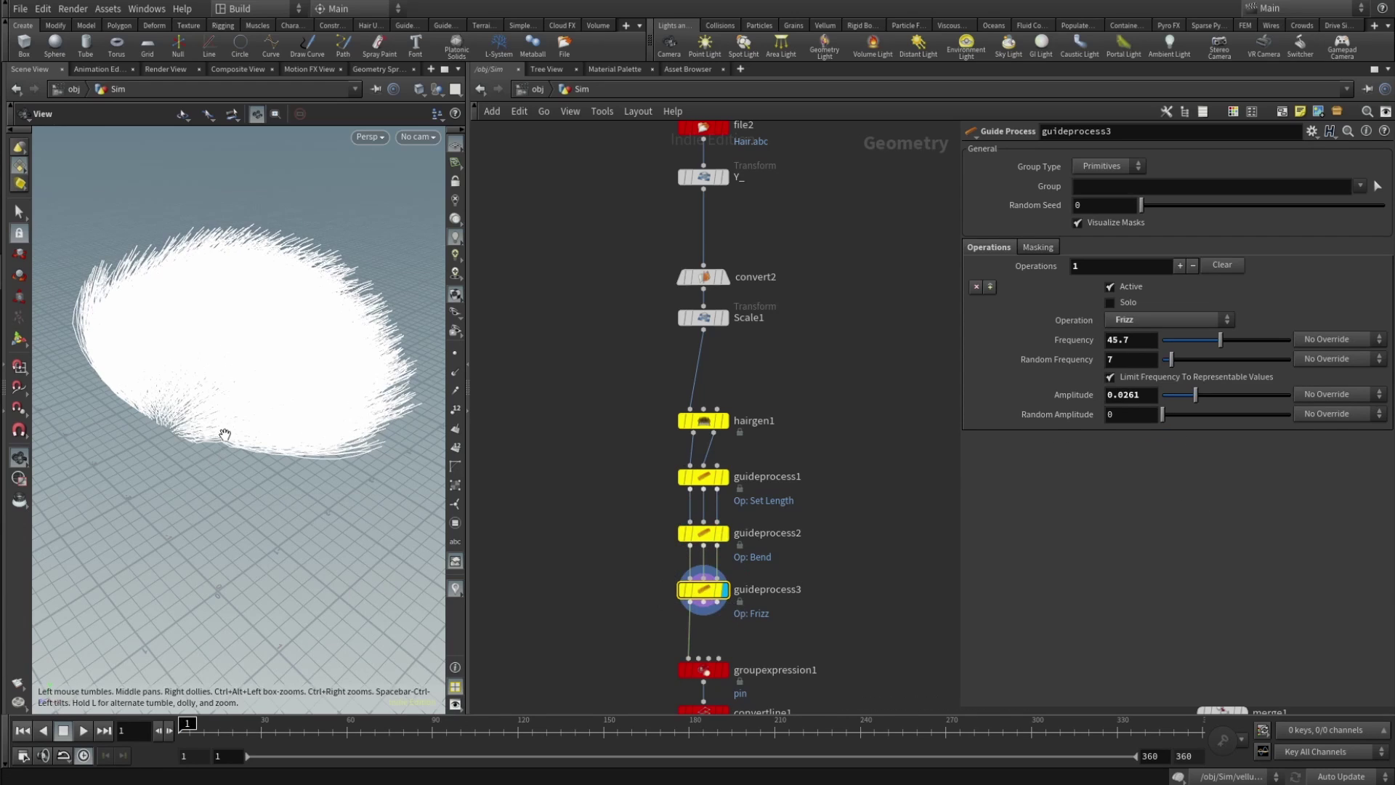
scroll(251, 442, "up", 10)
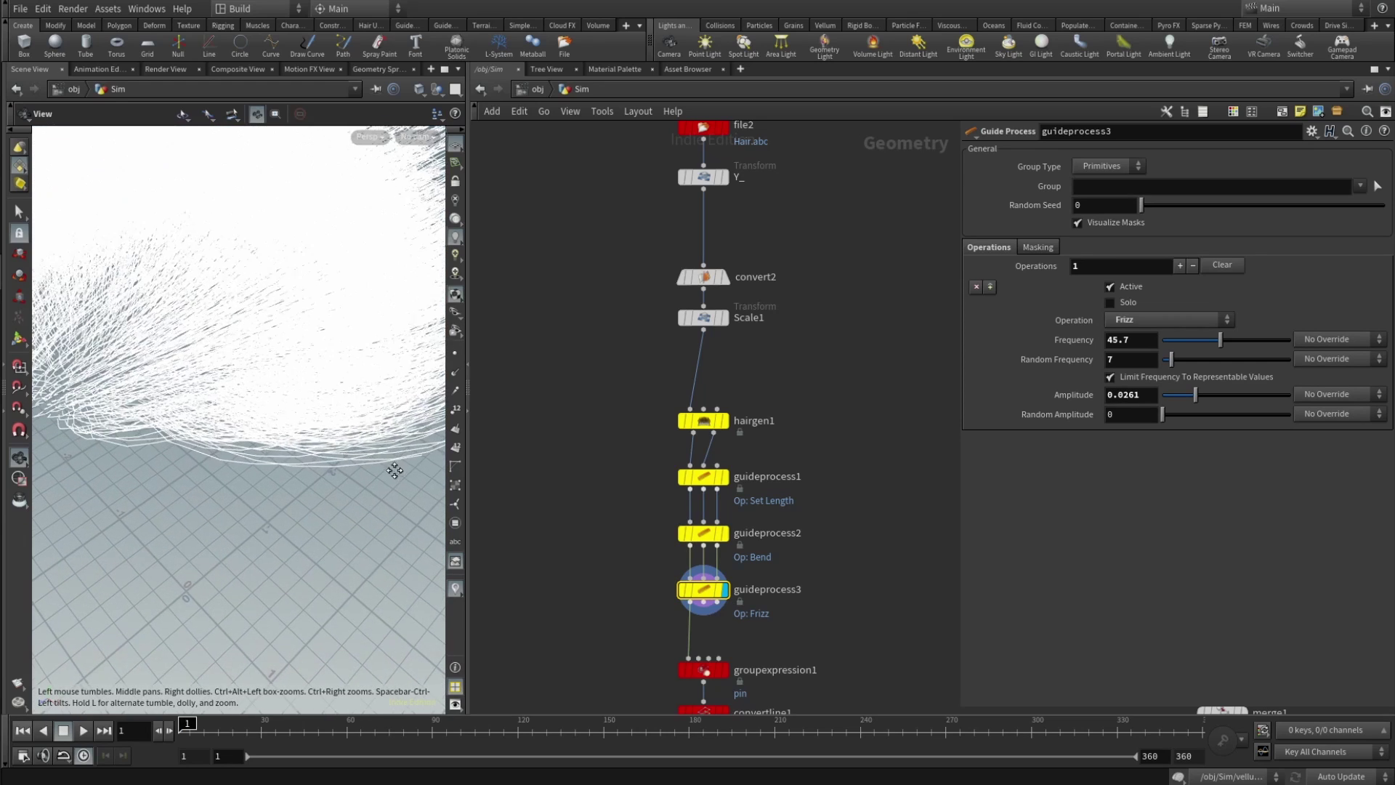
middle_click_drag(195, 442, 312, 434)
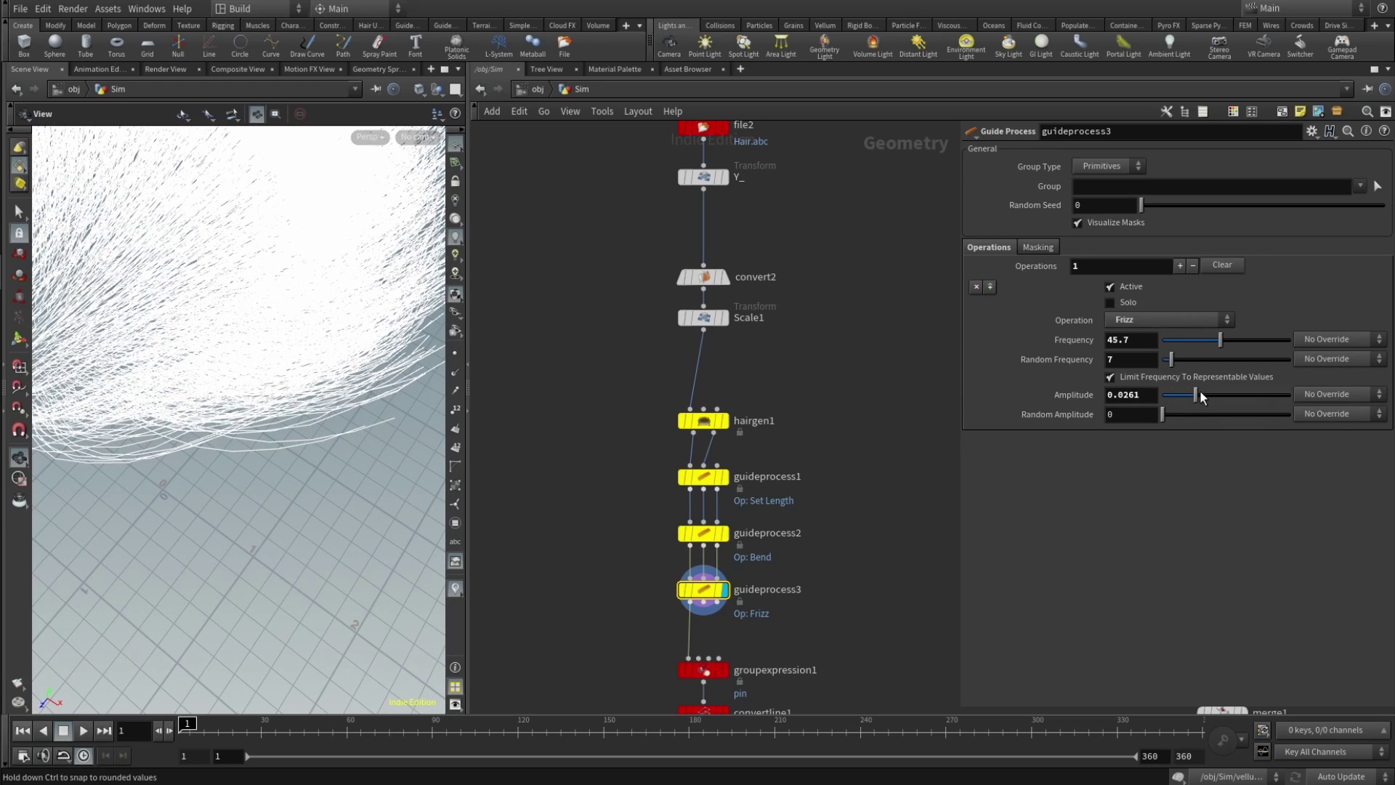
mouse_move(1195, 394)
left_mouse_down()
mouse_move(1248, 394)
mouse_move(1162, 398)
mouse_move(1185, 395)
left_mouse_up()
mouse_move(293, 442)
left_mouse_down()
mouse_move(274, 414)
mouse_move(283, 435)
left_mouse_up()
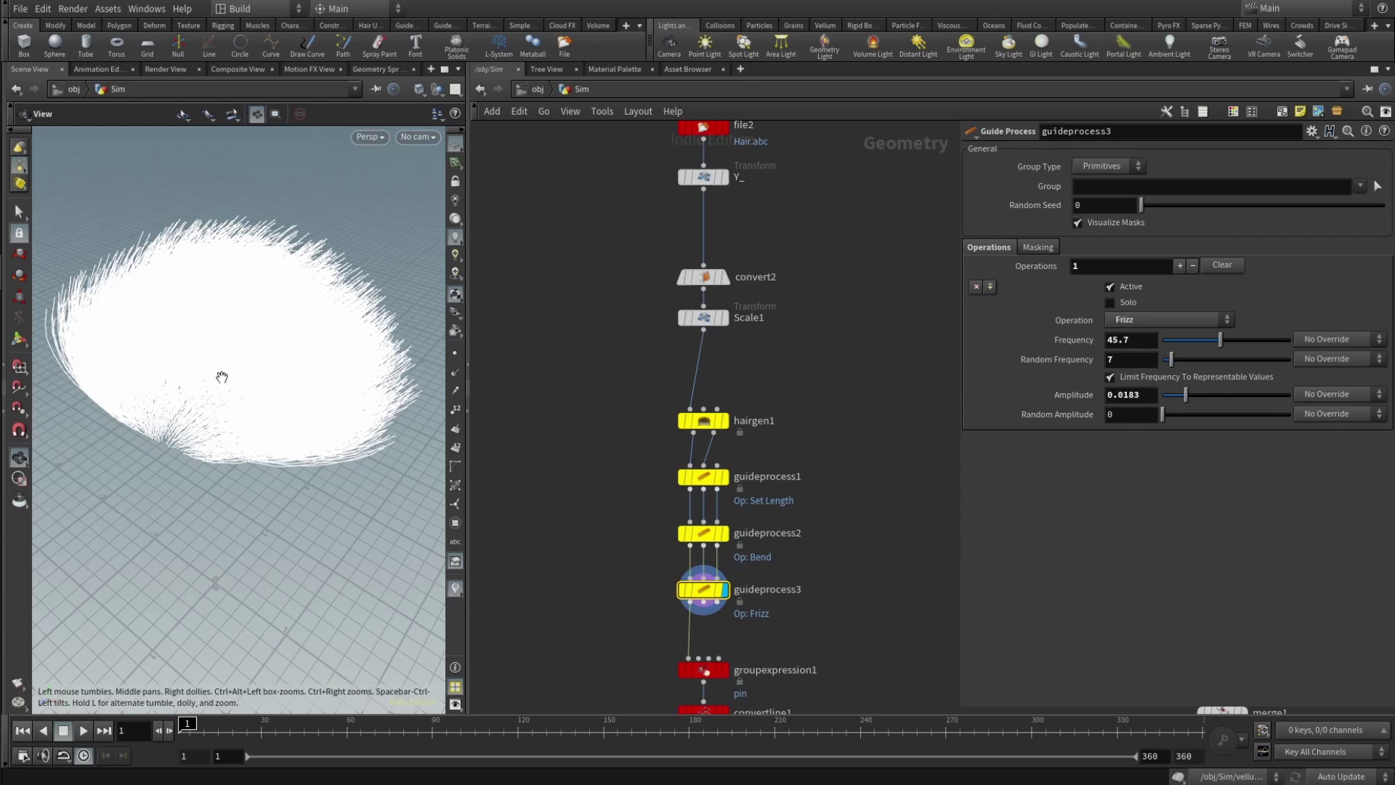
Show the hairgen1 node's Unguided Hairs settings and examine the hair segments with point numbers displayed, leaving Segments at 7.
left_click(701, 421)
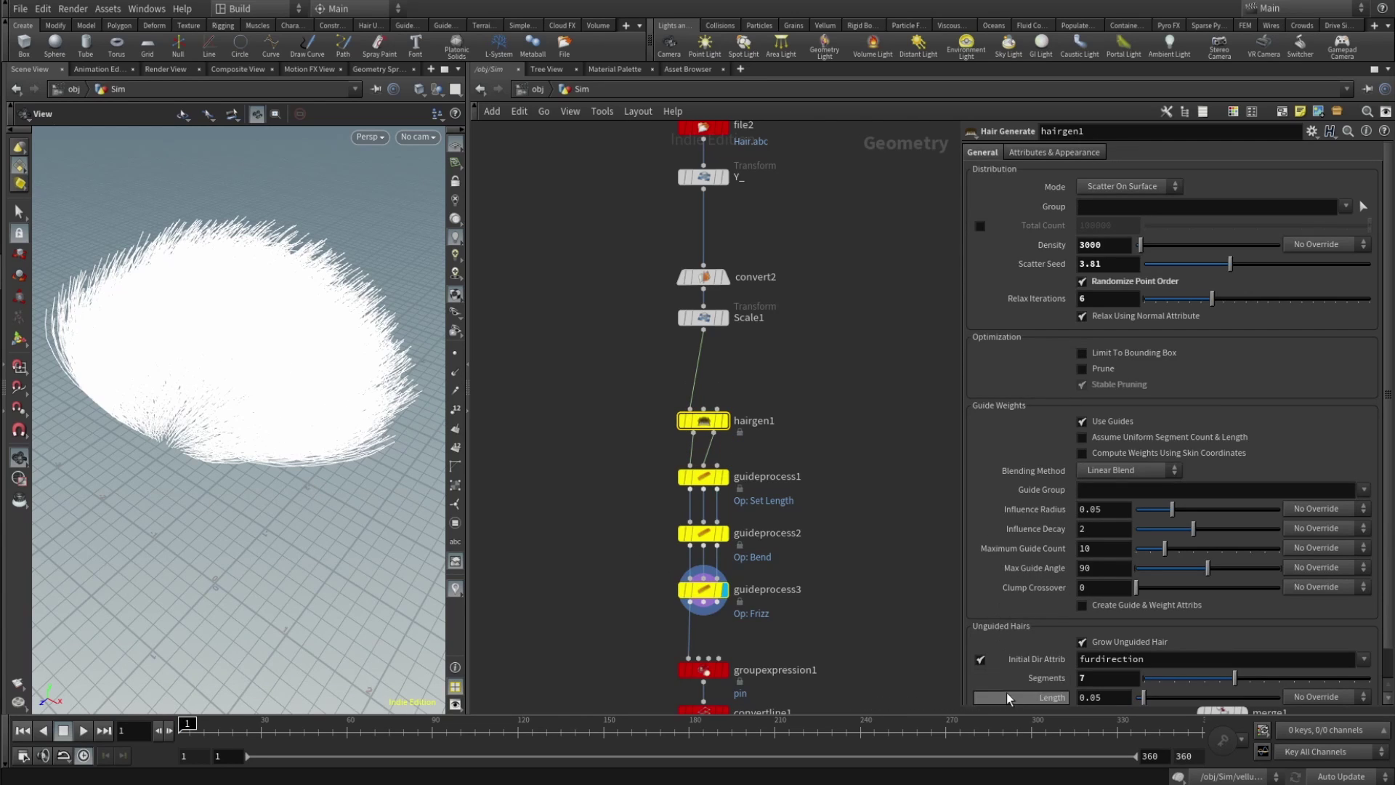
scroll(1387, 630, "down", 1)
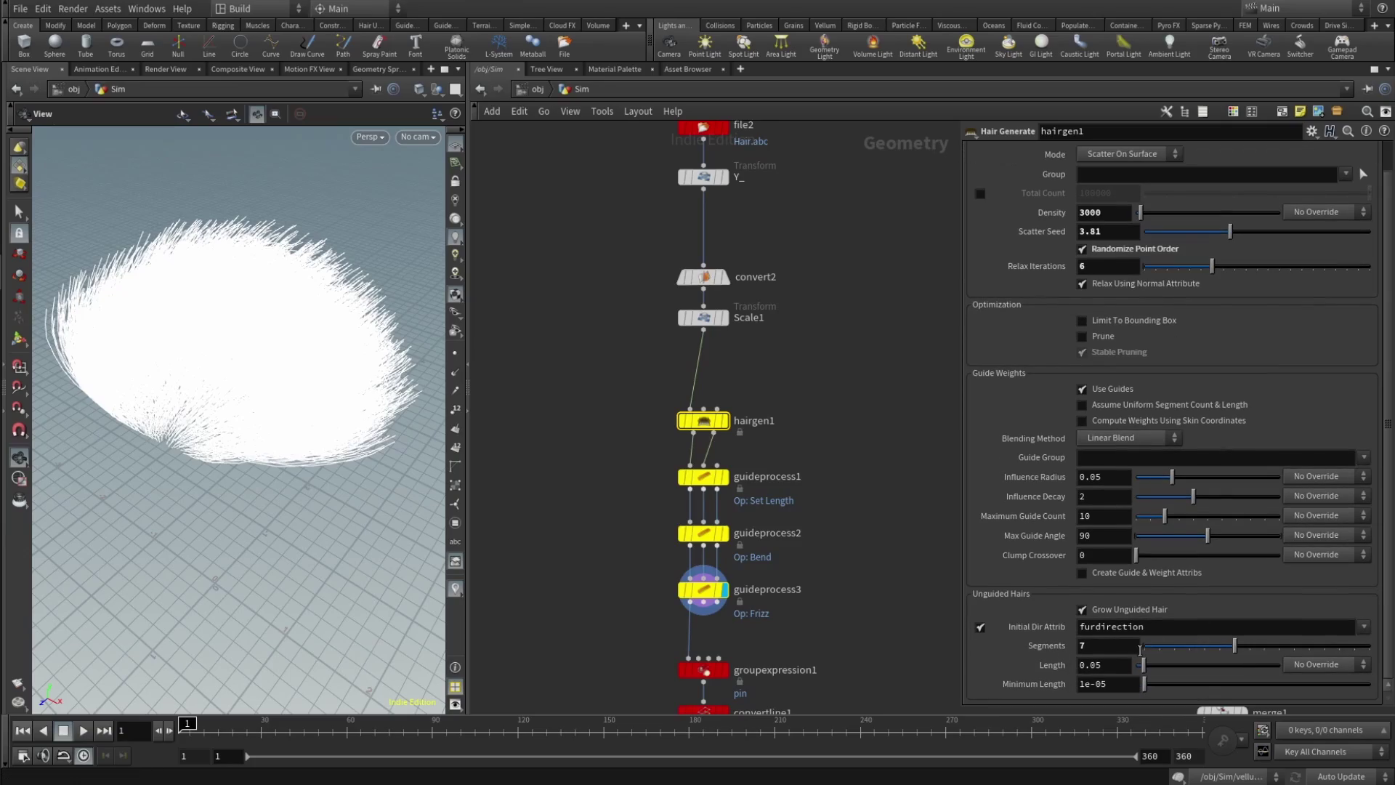
left_click(455, 411)
scroll(282, 480, "up", 5)
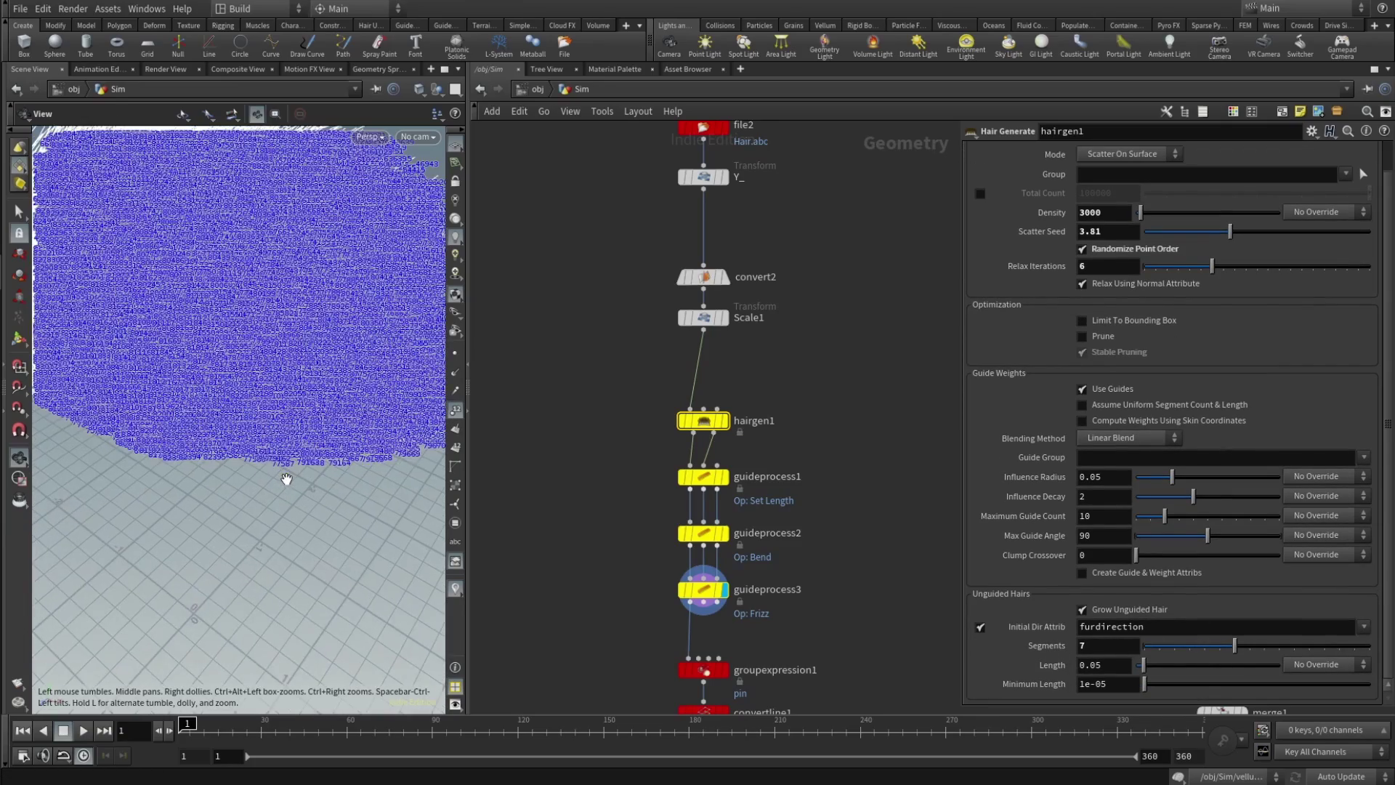
mouse_move(280, 469)
left_mouse_down()
mouse_move(305, 471)
mouse_move(286, 474)
left_mouse_up()
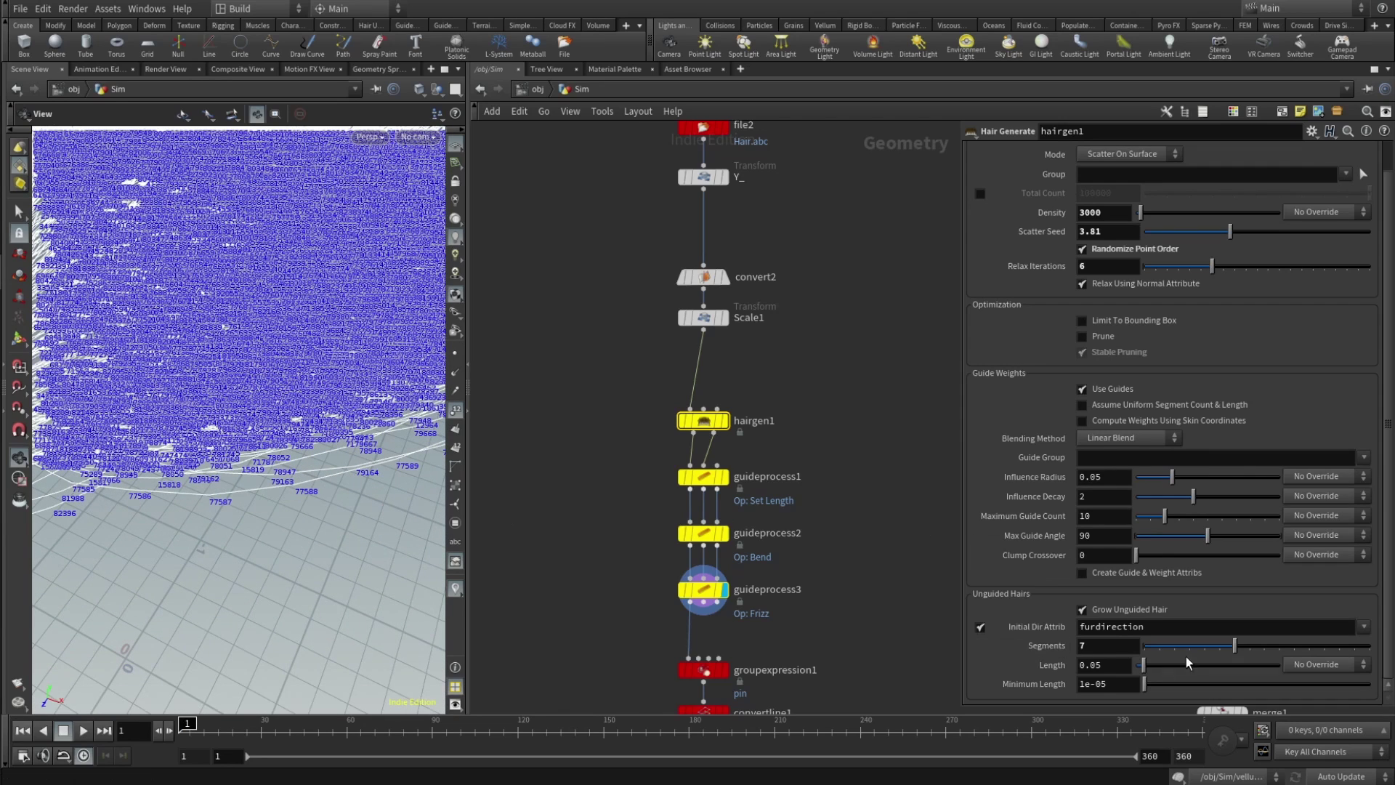
mouse_move(1247, 646)
left_mouse_down()
mouse_move(1354, 644)
mouse_move(1235, 646)
left_mouse_up()
Hide the point numbers in the viewport and bring the whole hair back into view.
left_click_drag(355, 479, 278, 330)
scroll(283, 332, "down", 2)
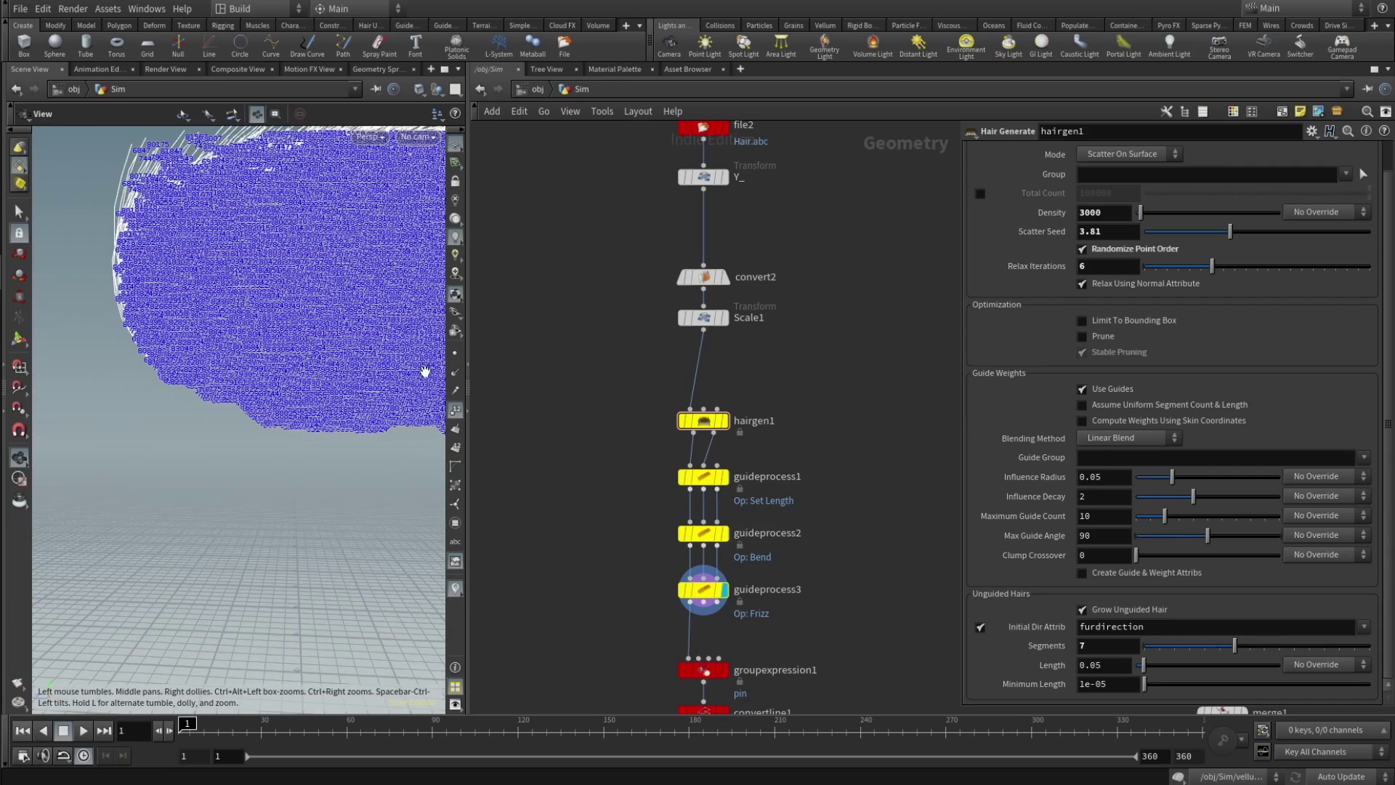
left_click(457, 409)
left_click_drag(216, 291, 280, 380)
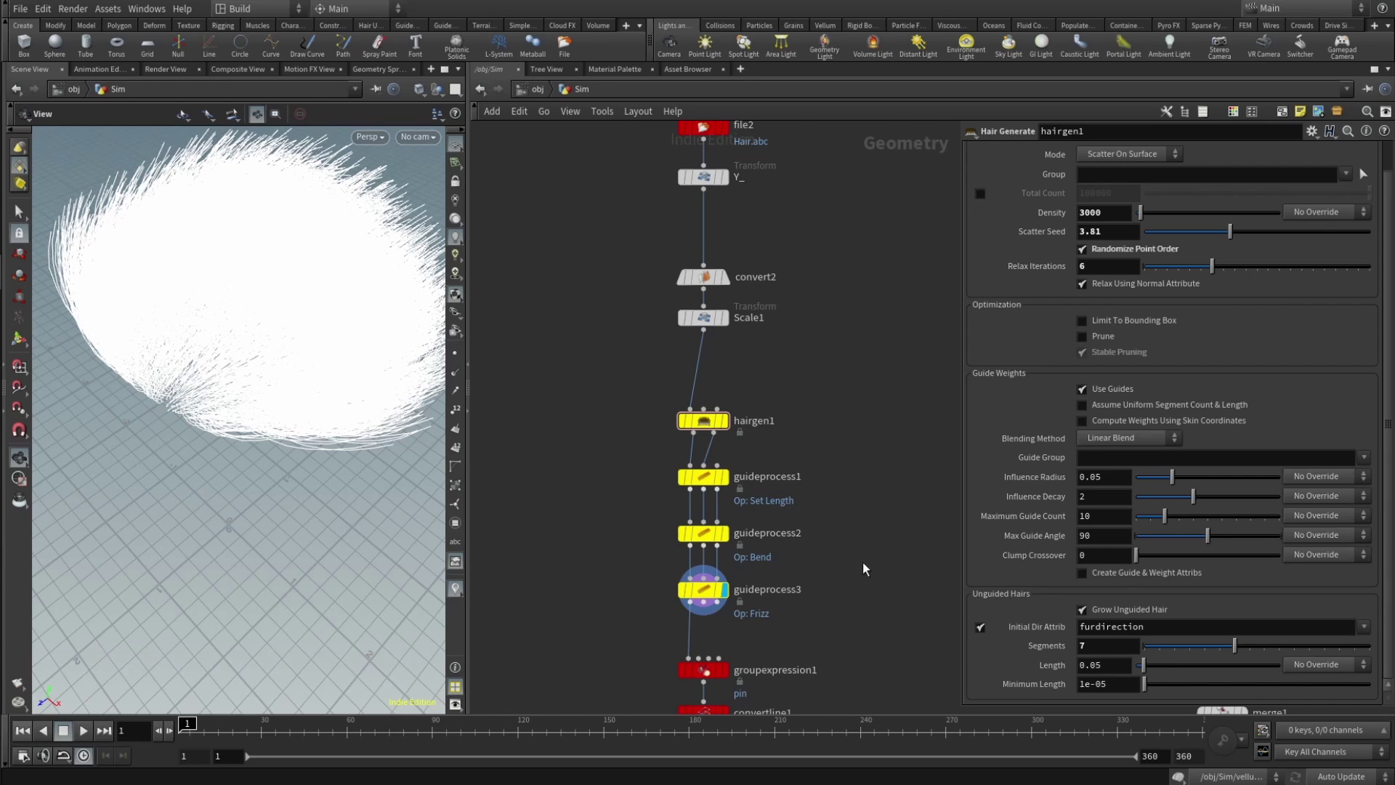
Show the groupexpression1 node's settings with its pin group displayed, and check the preset list of the VEXpression.
mouse_move(862, 562)
middle_mouse_down()
mouse_move(866, 591)
mouse_move(863, 554)
middle_mouse_up()
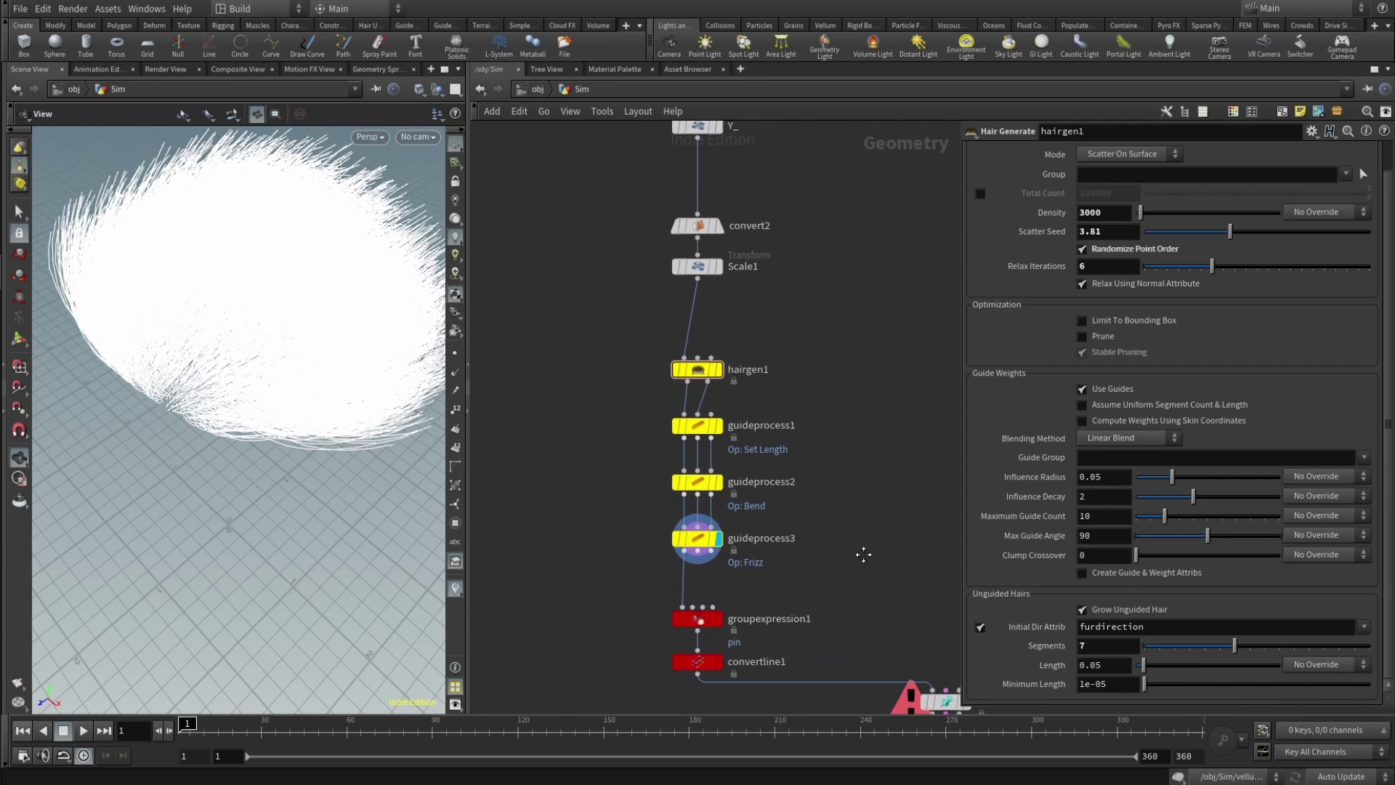
left_click(694, 617)
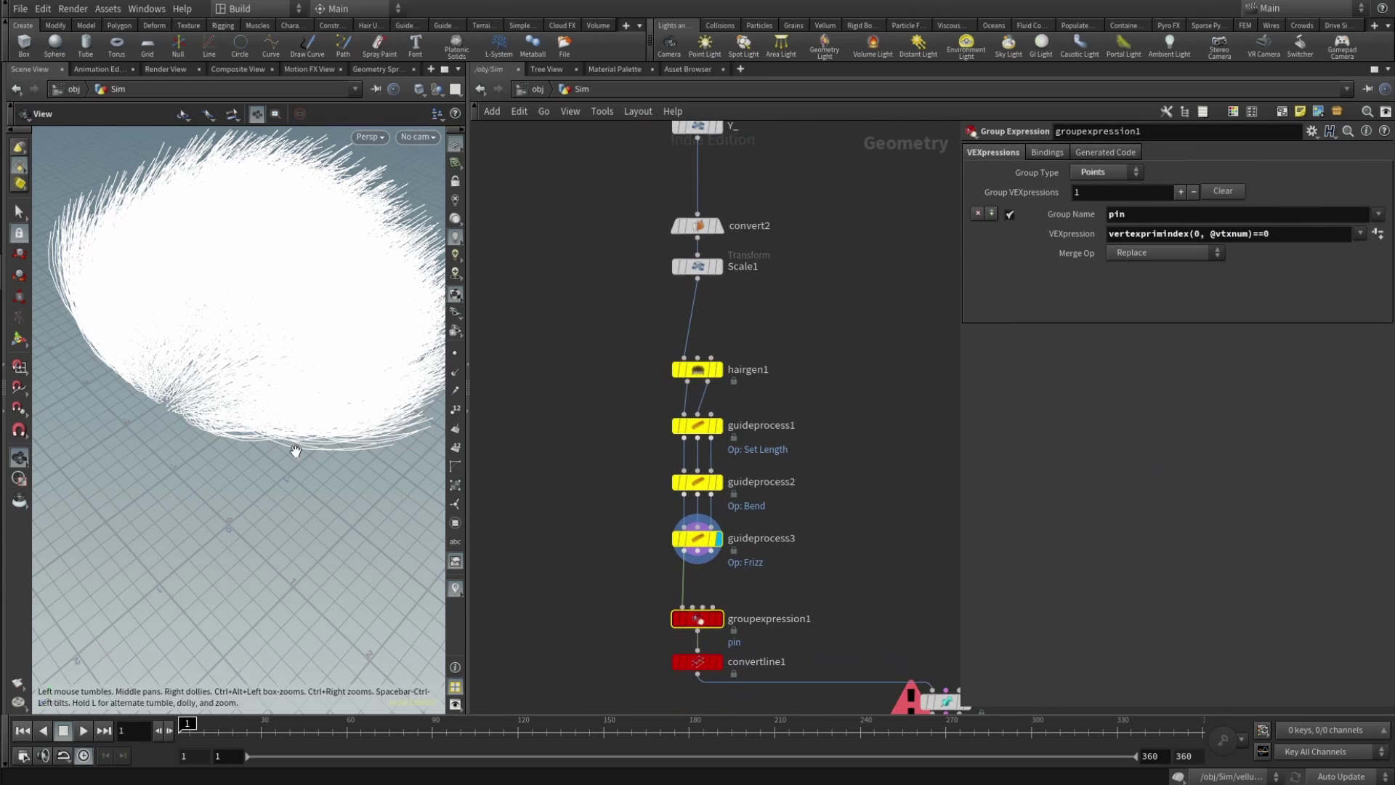
mouse_move(314, 455)
left_mouse_down()
mouse_move(314, 364)
mouse_move(315, 429)
left_mouse_up()
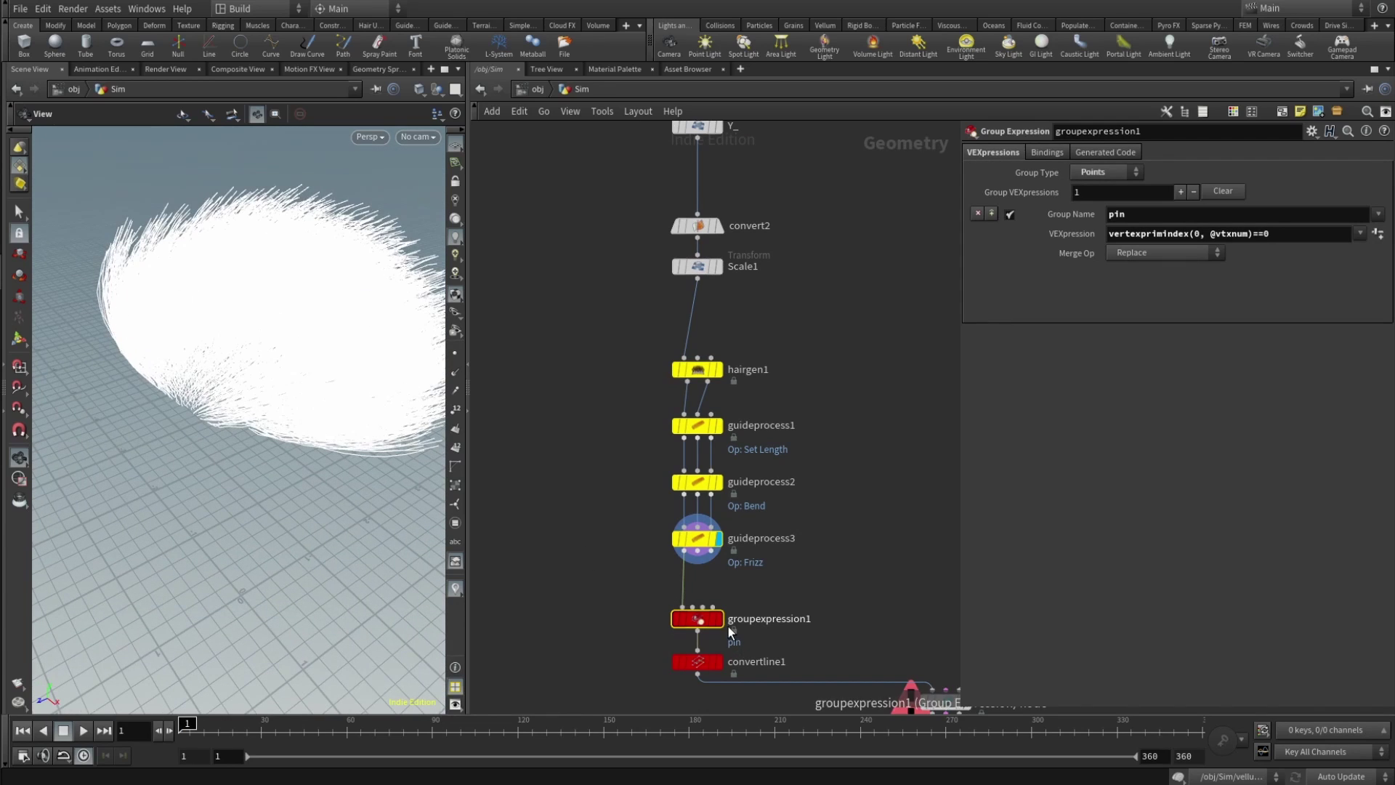
mouse_move(725, 625)
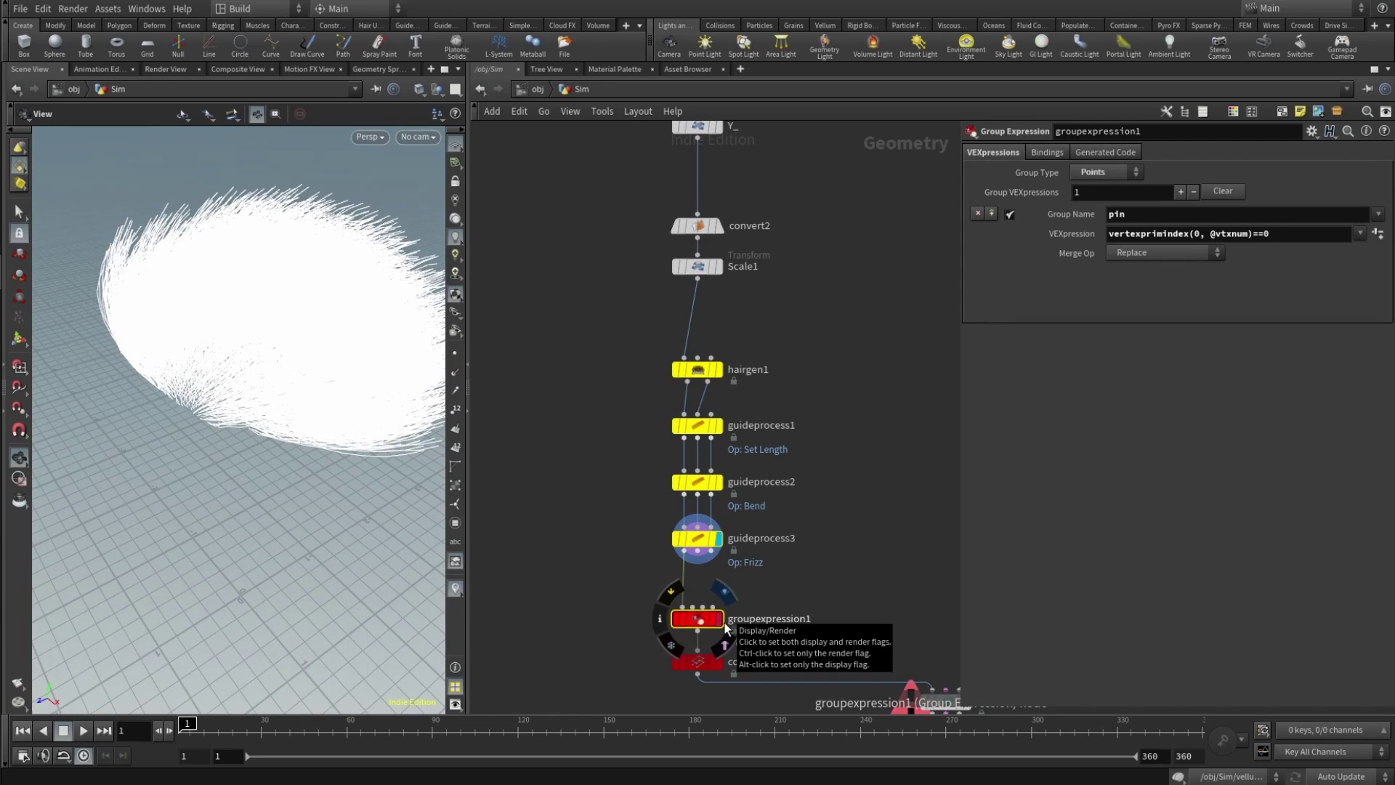
left_click(725, 628)
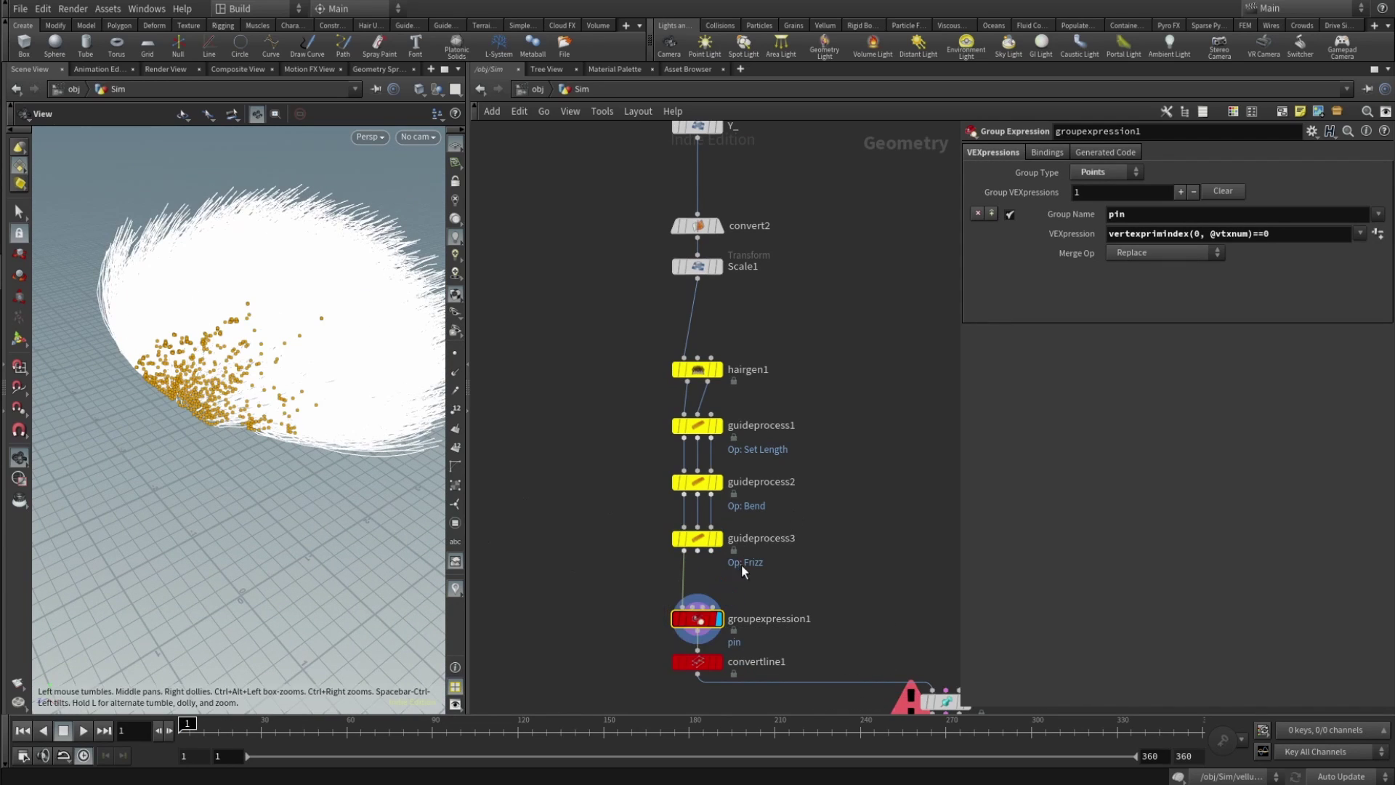
mouse_move(709, 617)
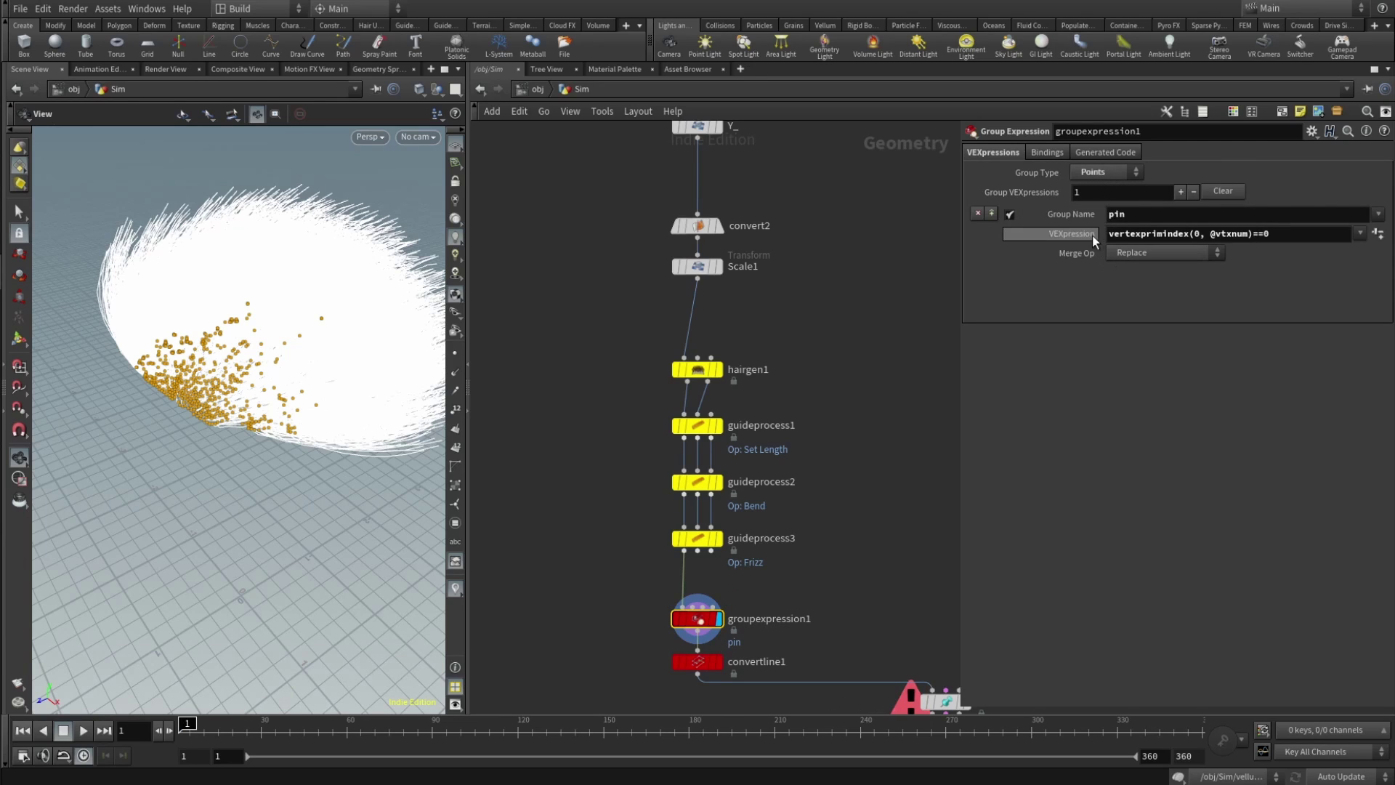
left_click(1359, 233)
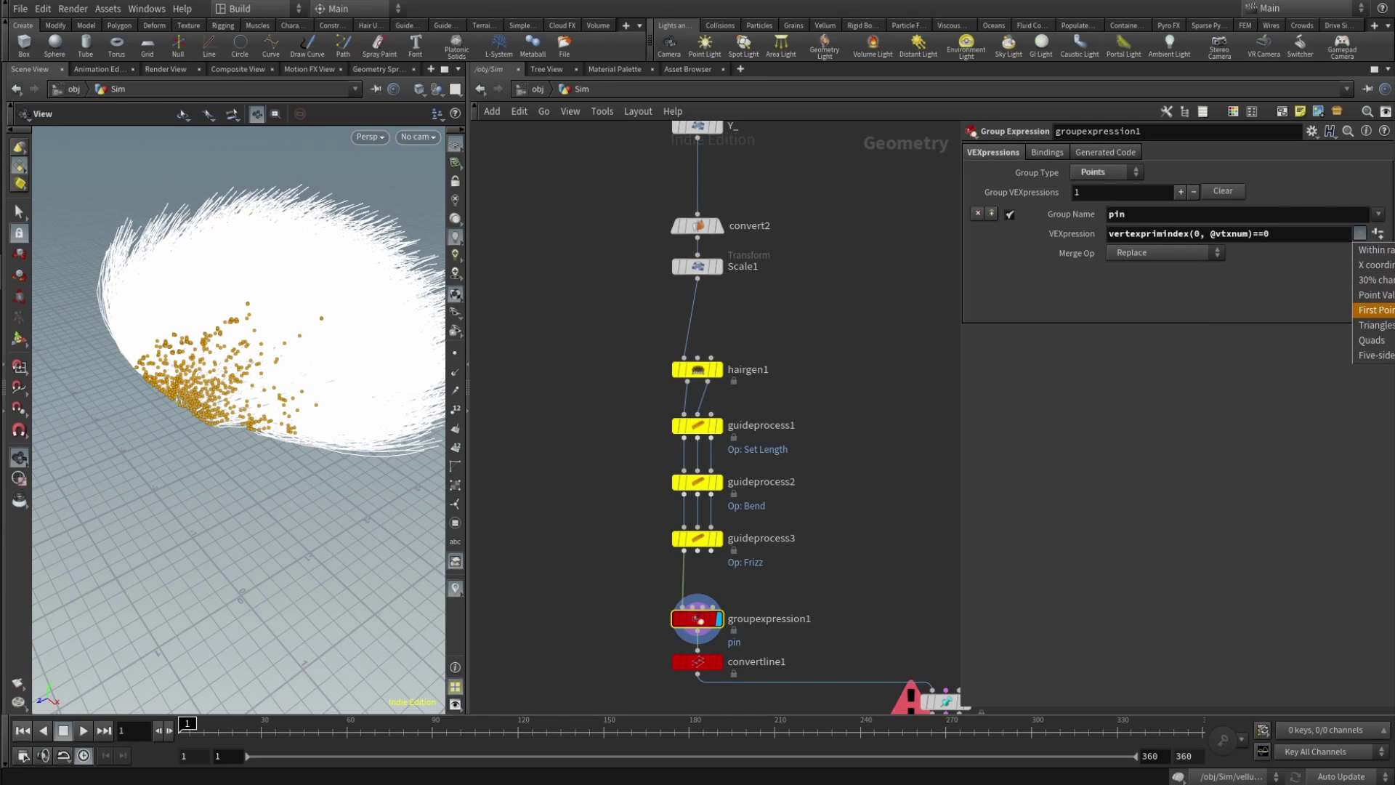
left_click(1249, 279)
Show the convertline1 node's settings and display its result on the hairs.
middle_click_drag(856, 636, 800, 510)
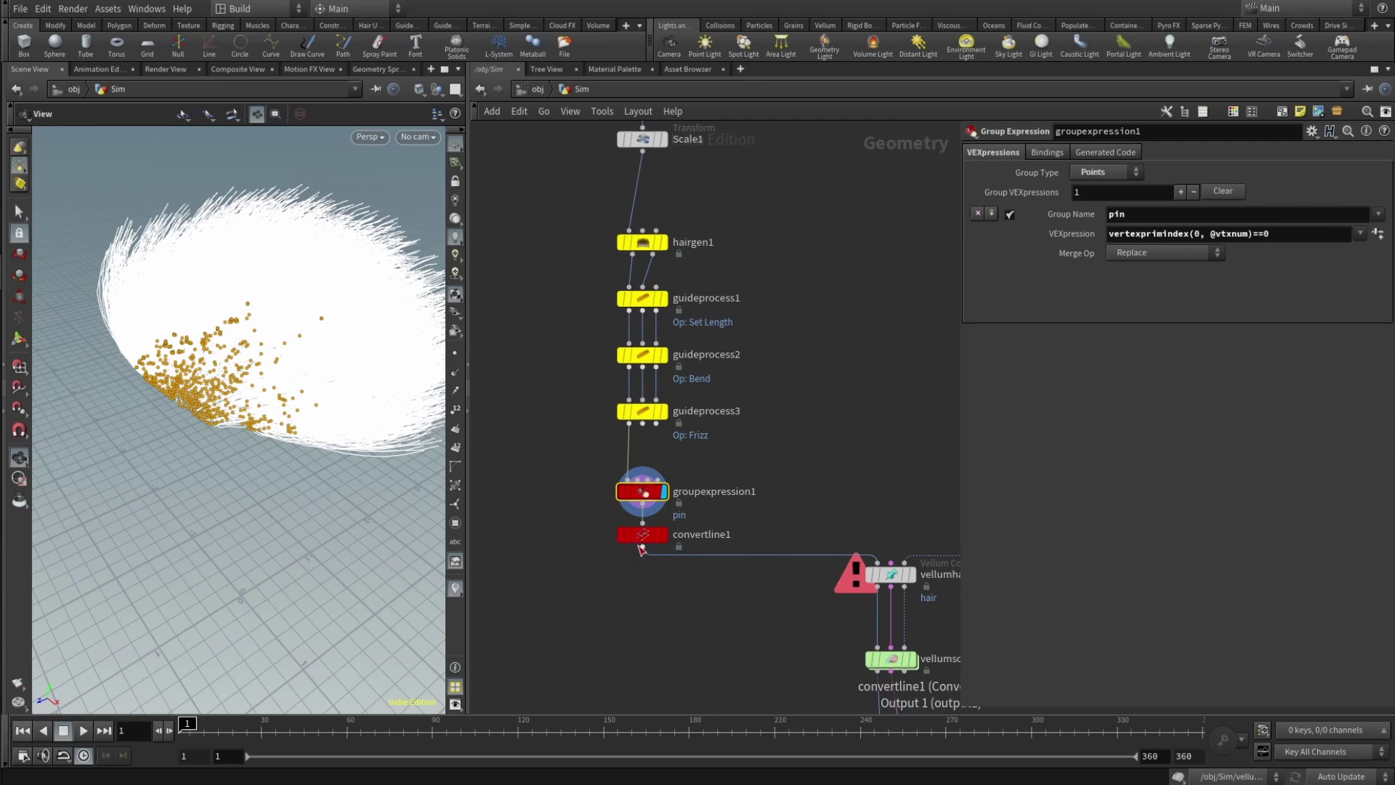
mouse_move(642, 539)
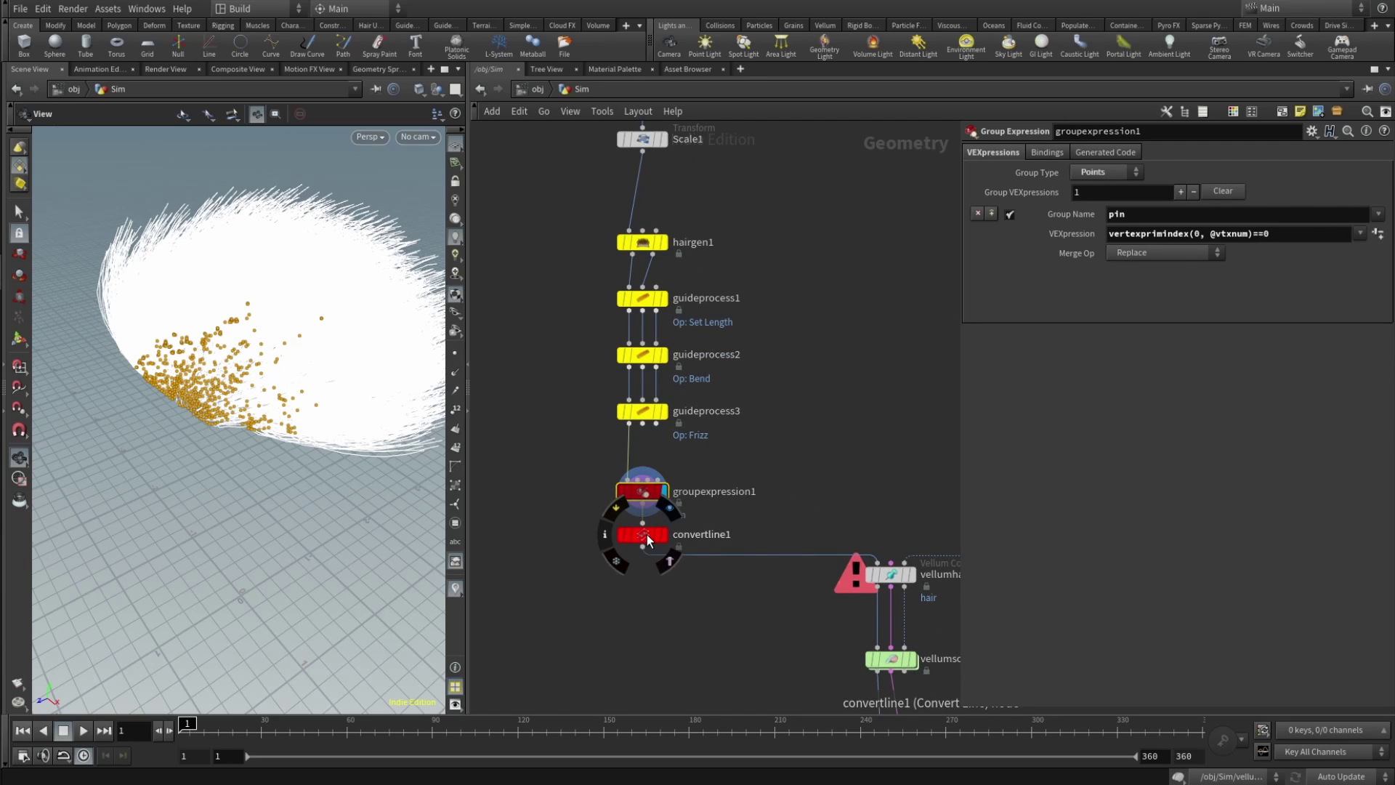
left_click(655, 545)
left_click(664, 536)
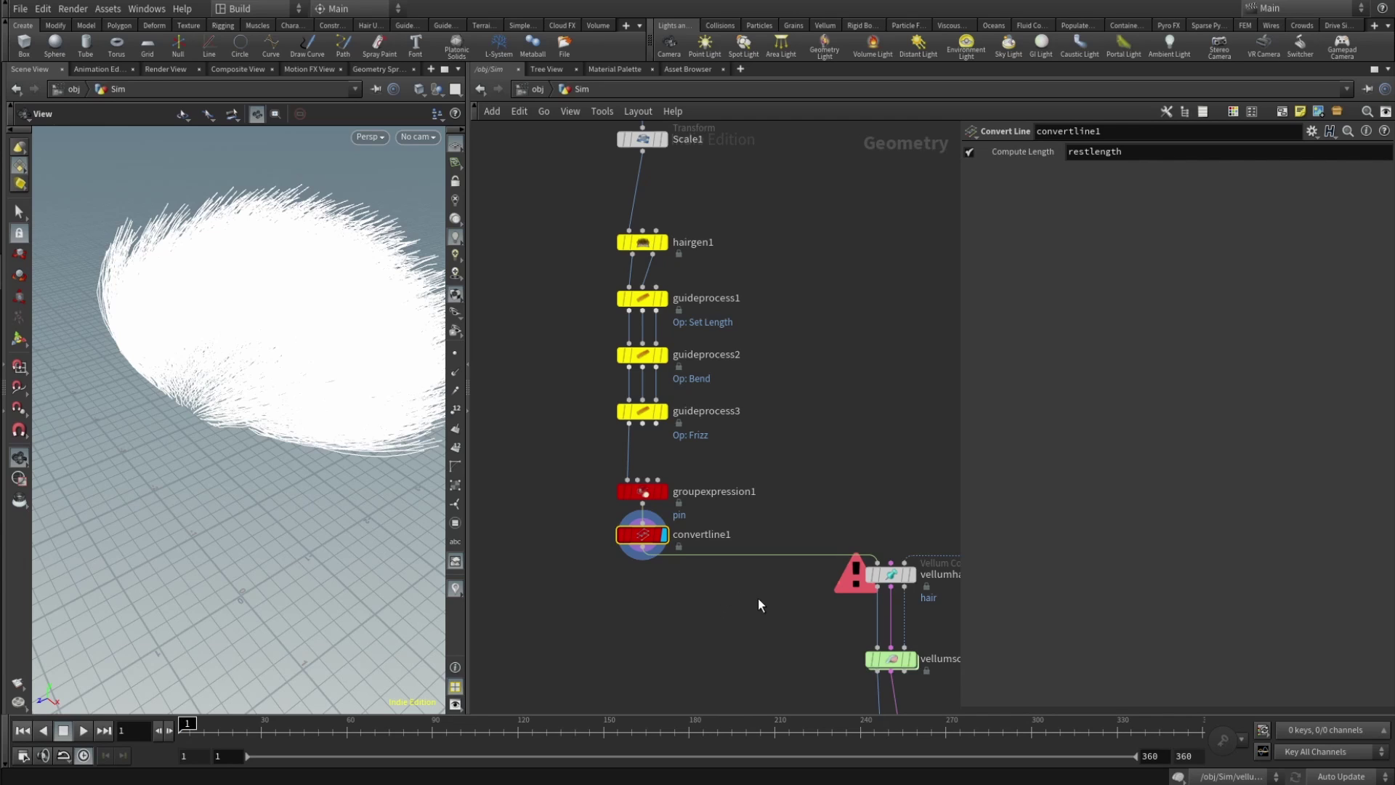
left_click_drag(196, 489, 295, 321)
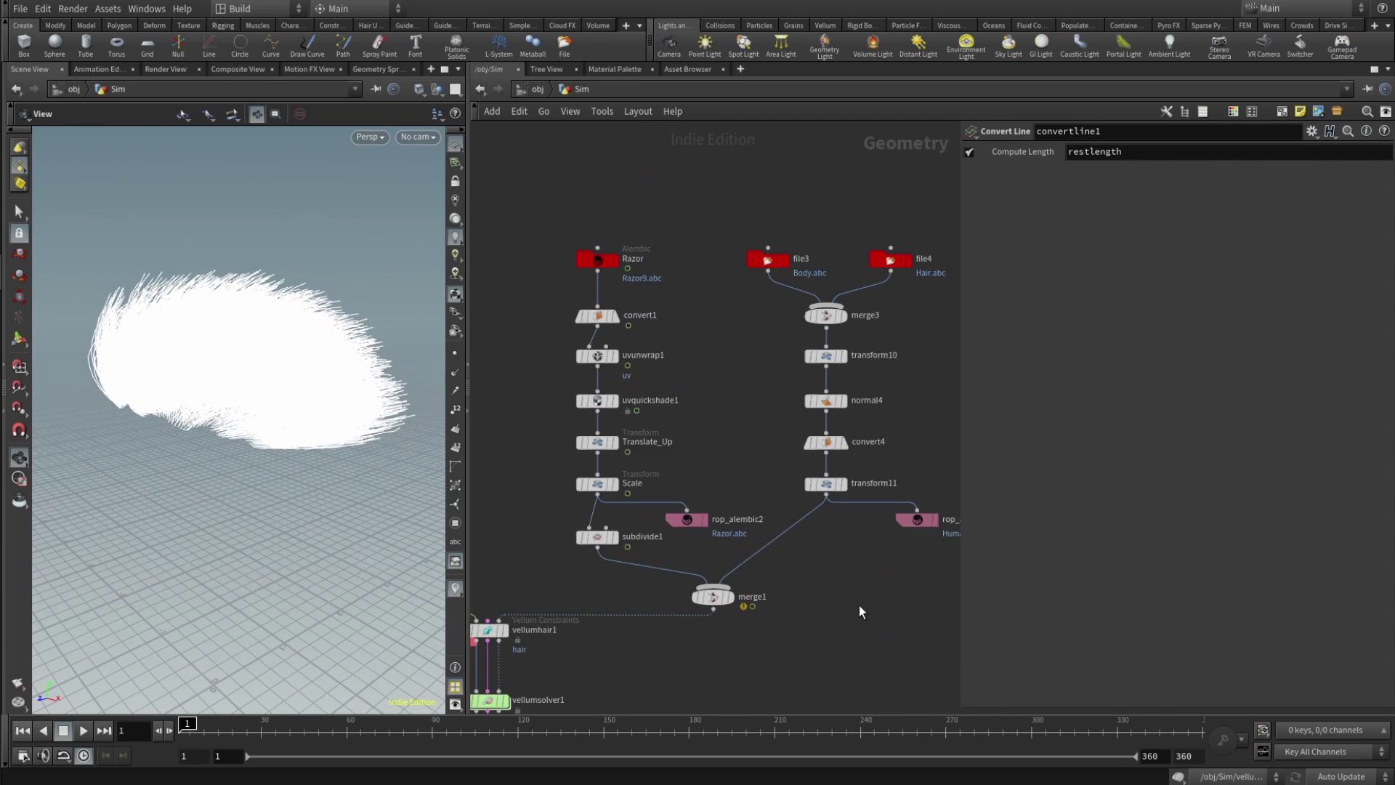
Go to the body branch of the network and display the results of merge3 and transform10.
middle_click_drag(953, 636, 883, 630)
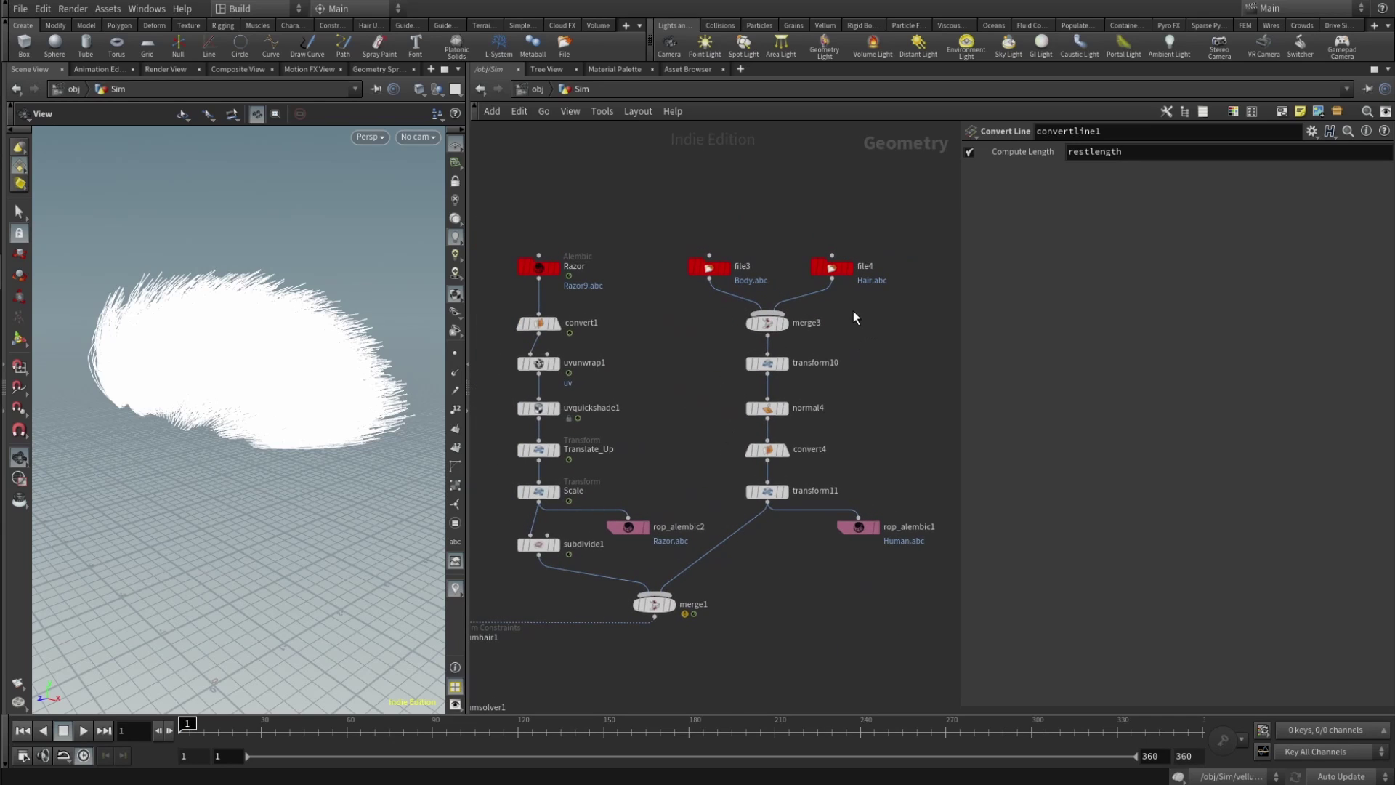
middle_click_drag(813, 554, 765, 626)
left_click(735, 396)
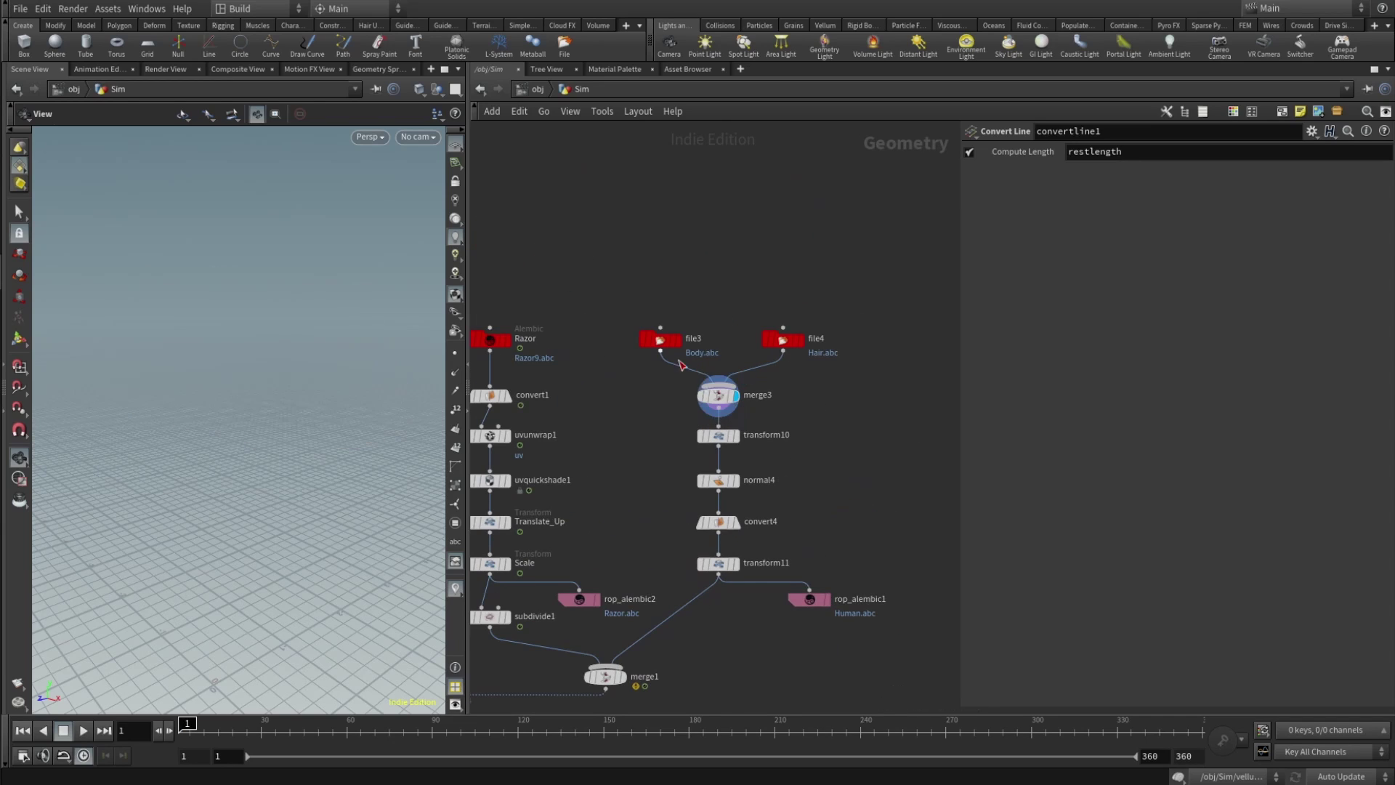
left_click(736, 435)
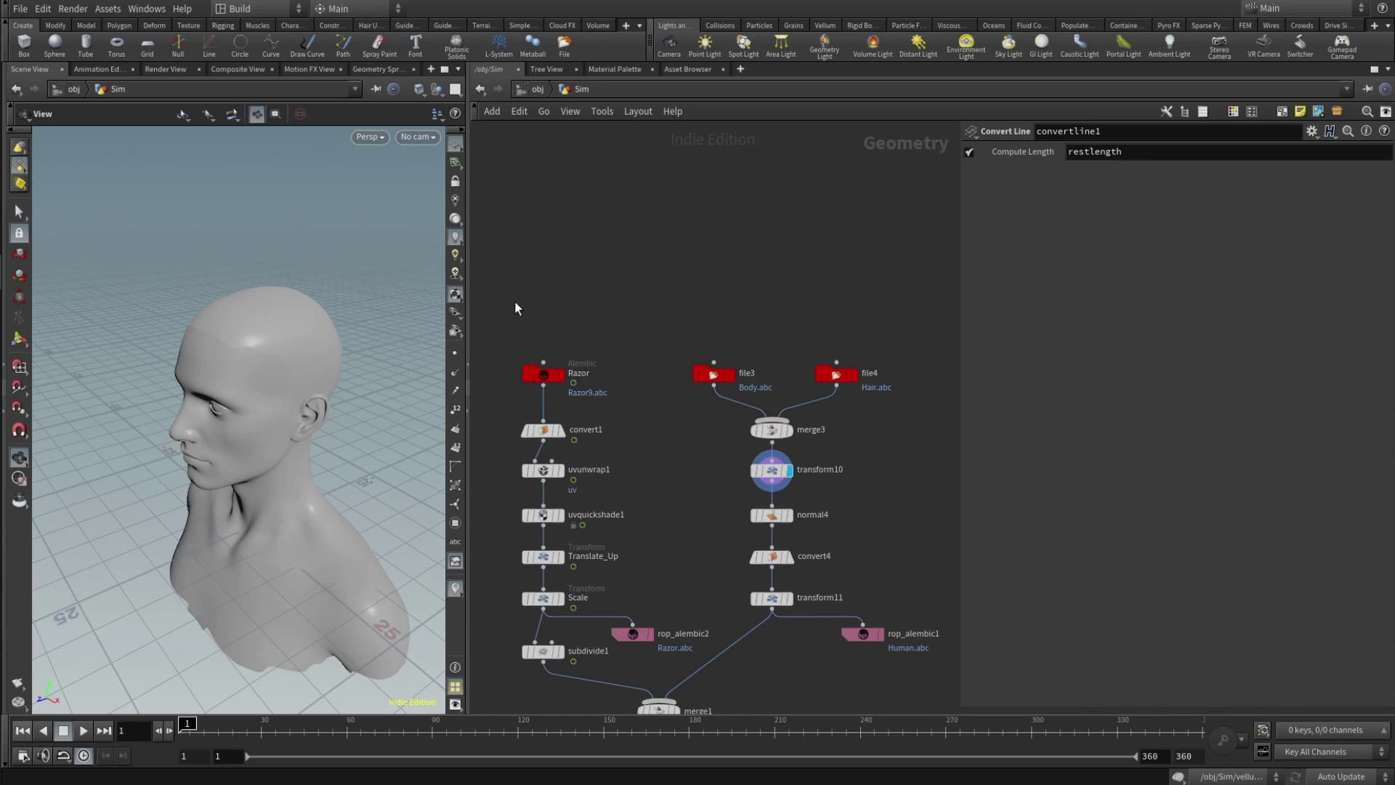
Show the import settings of the Razor and file3 nodes, then select the row of import nodes.
left_click(545, 376)
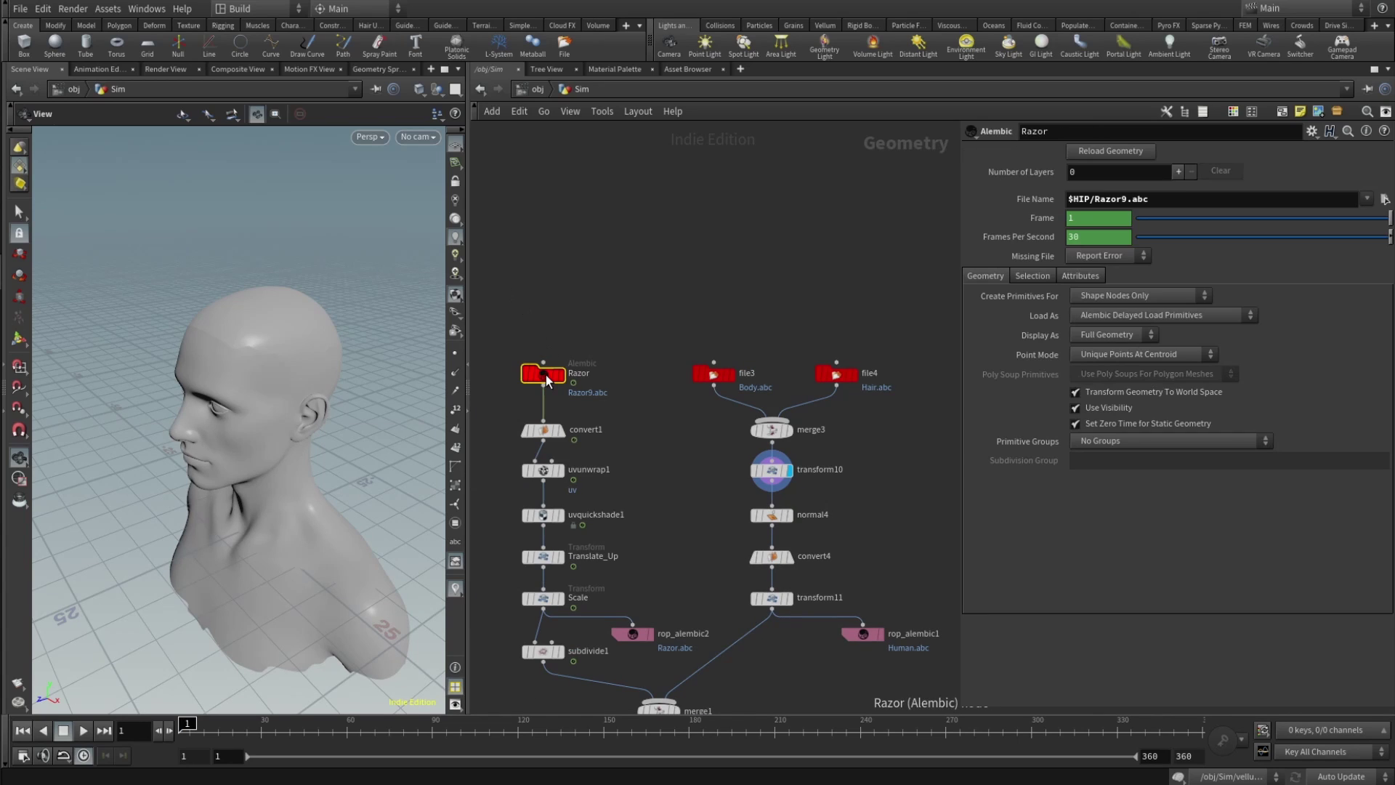
left_click(714, 384)
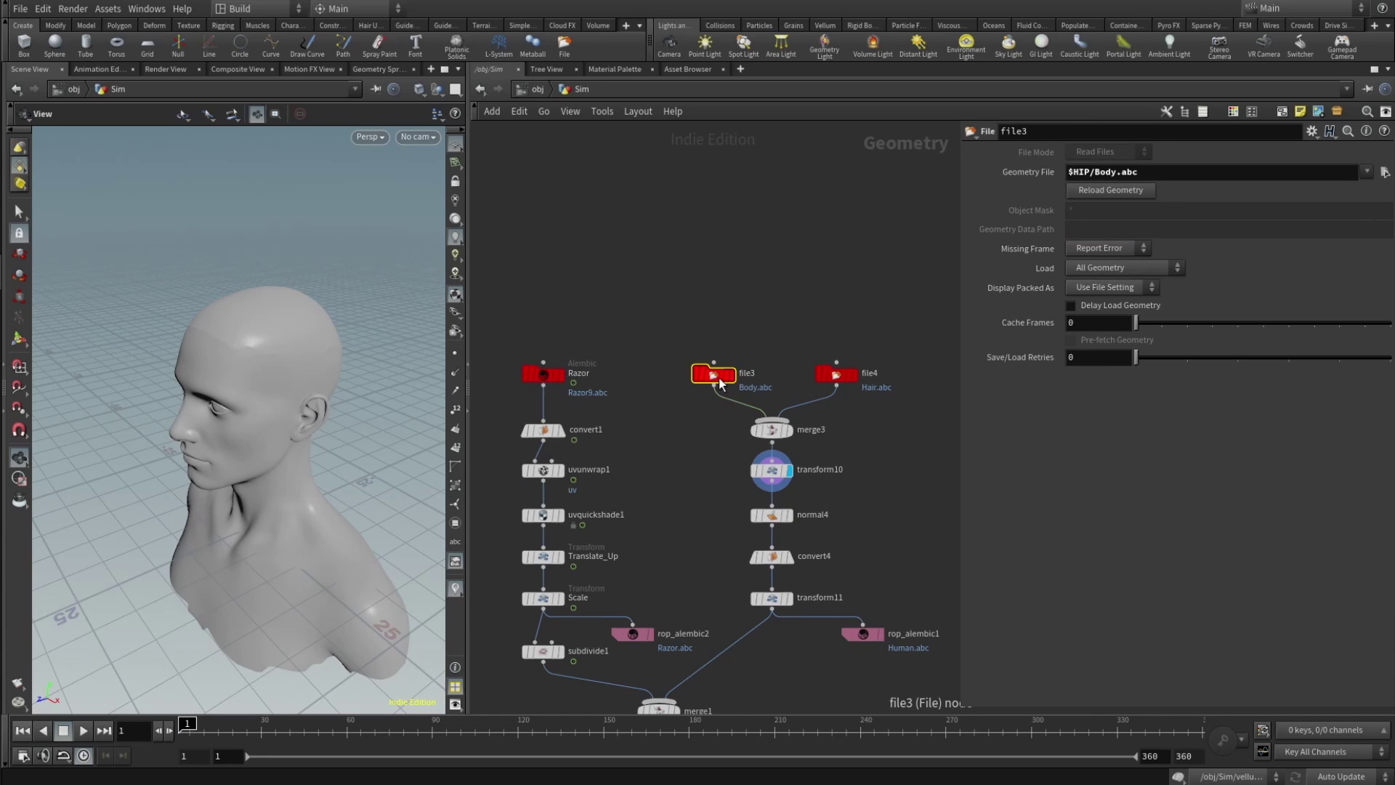
left_click_drag(521, 306, 866, 396)
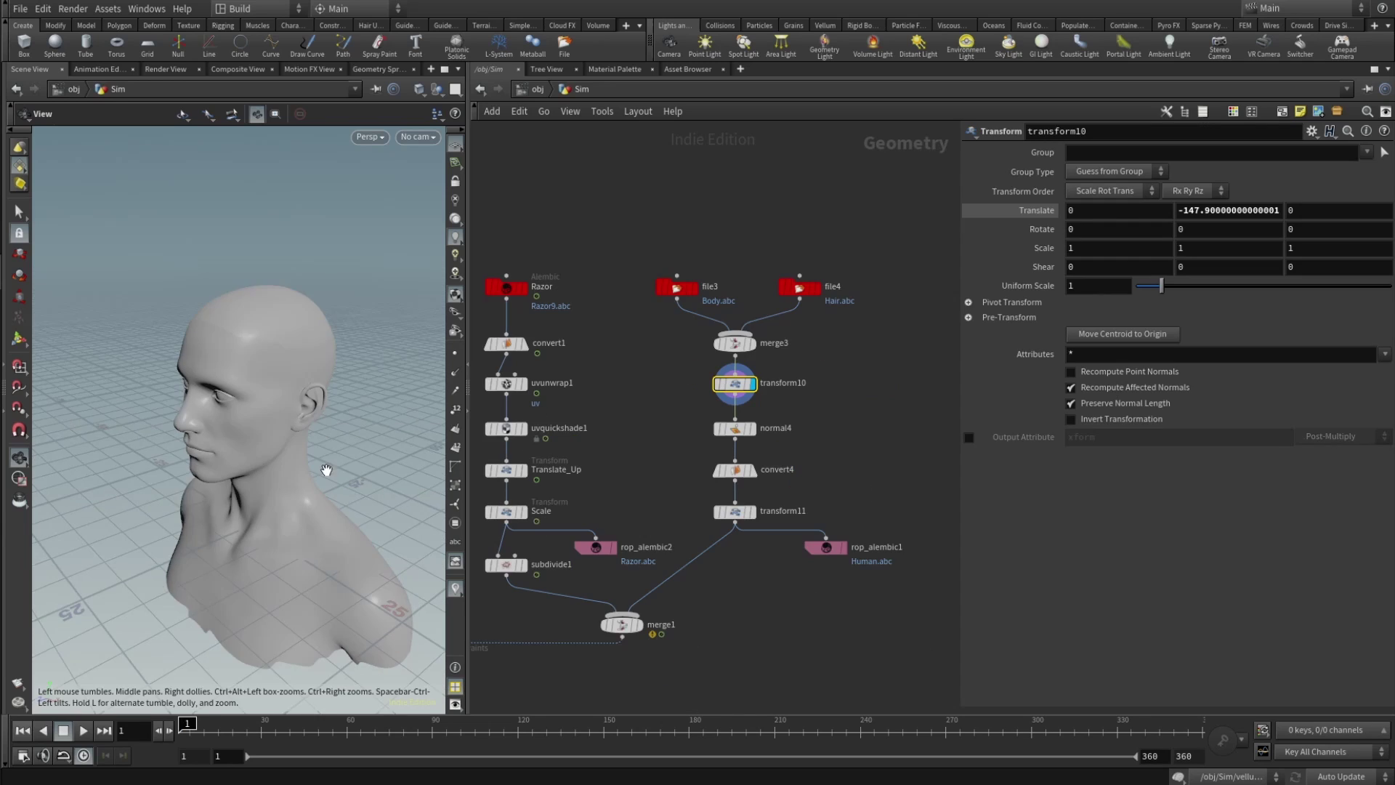
Show transform10's settings and display the results of normal4, convert4 and transform11 in turn.
left_click_drag(326, 470, 327, 436)
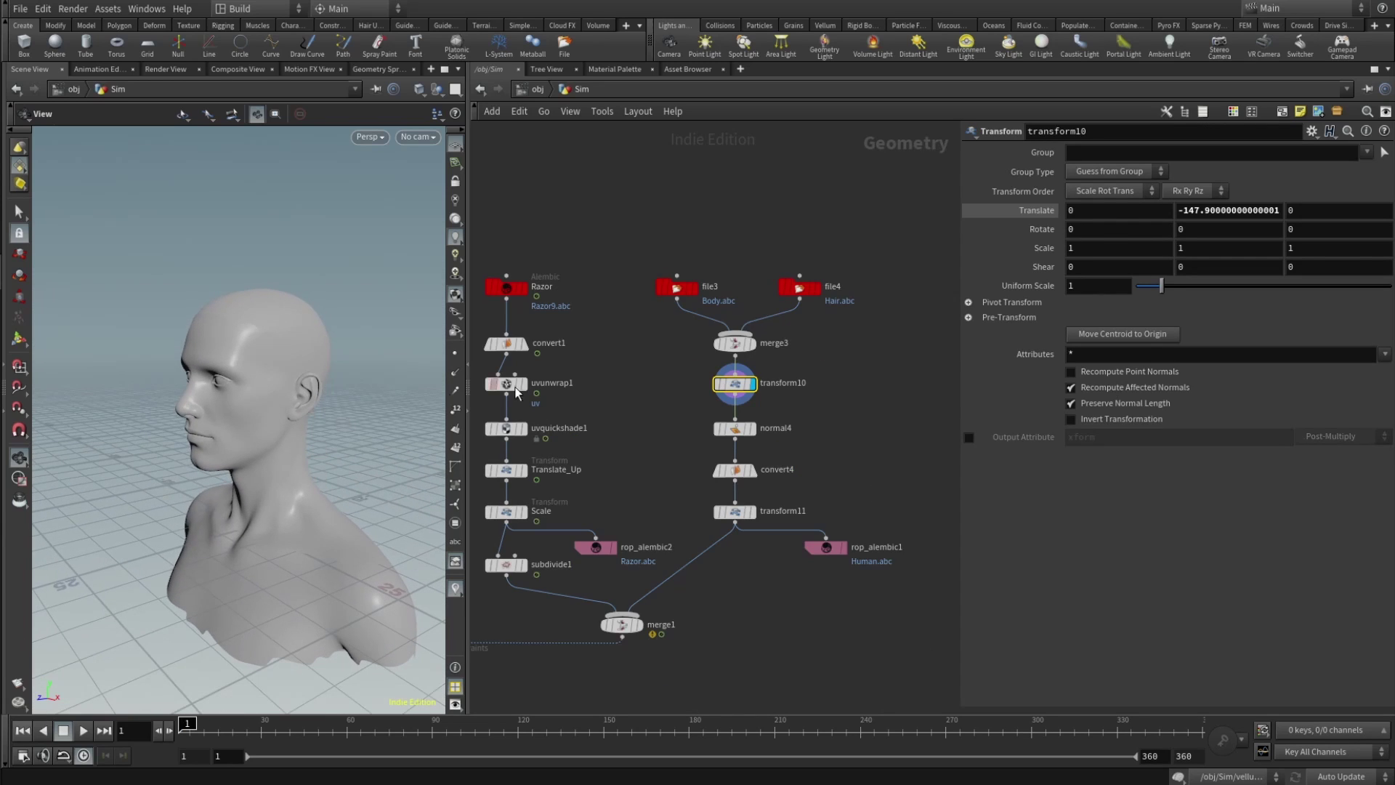
left_click(759, 482)
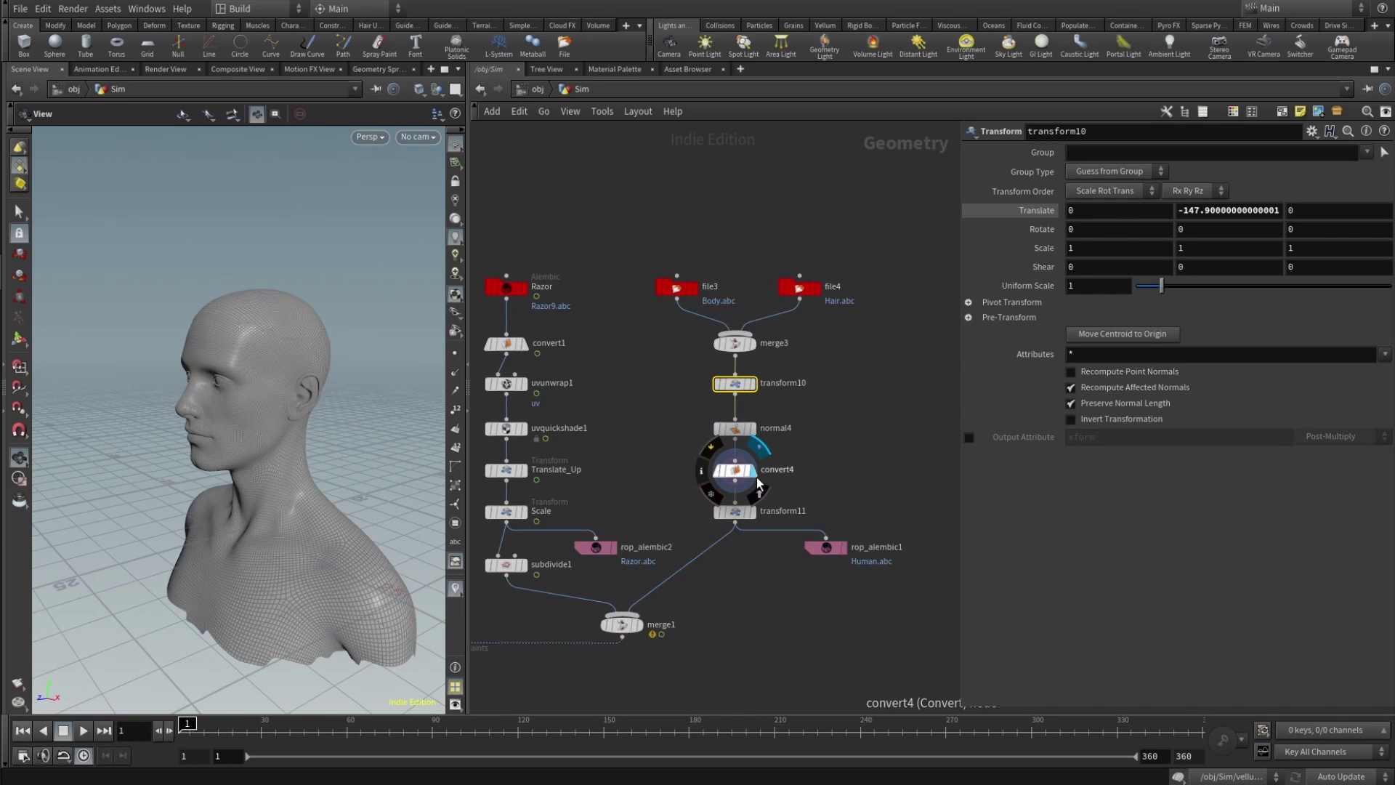
left_click(759, 523)
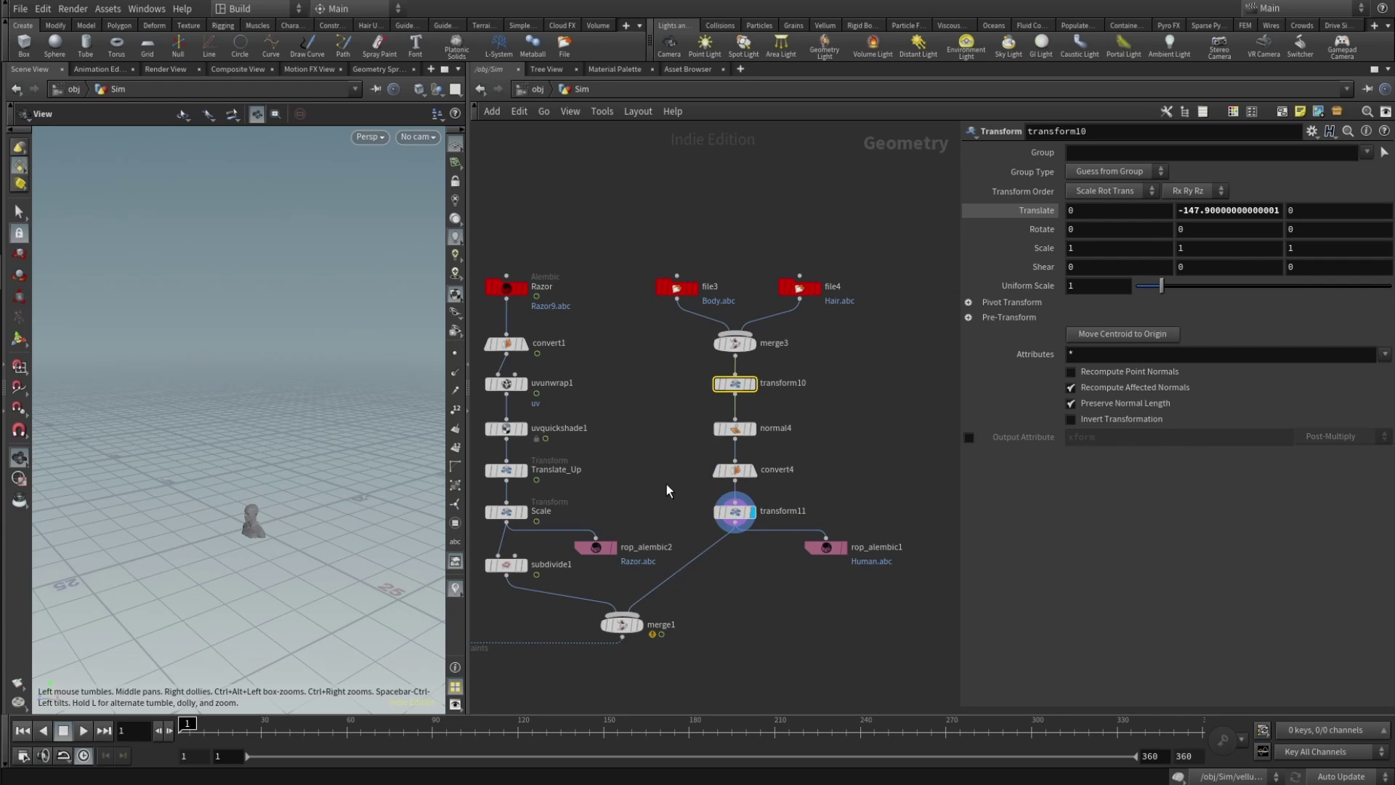
Go to the razor branch and display the results of convert1, uvunwrap1 and uvquickshade1 in turn.
middle_click_drag(680, 481, 834, 431)
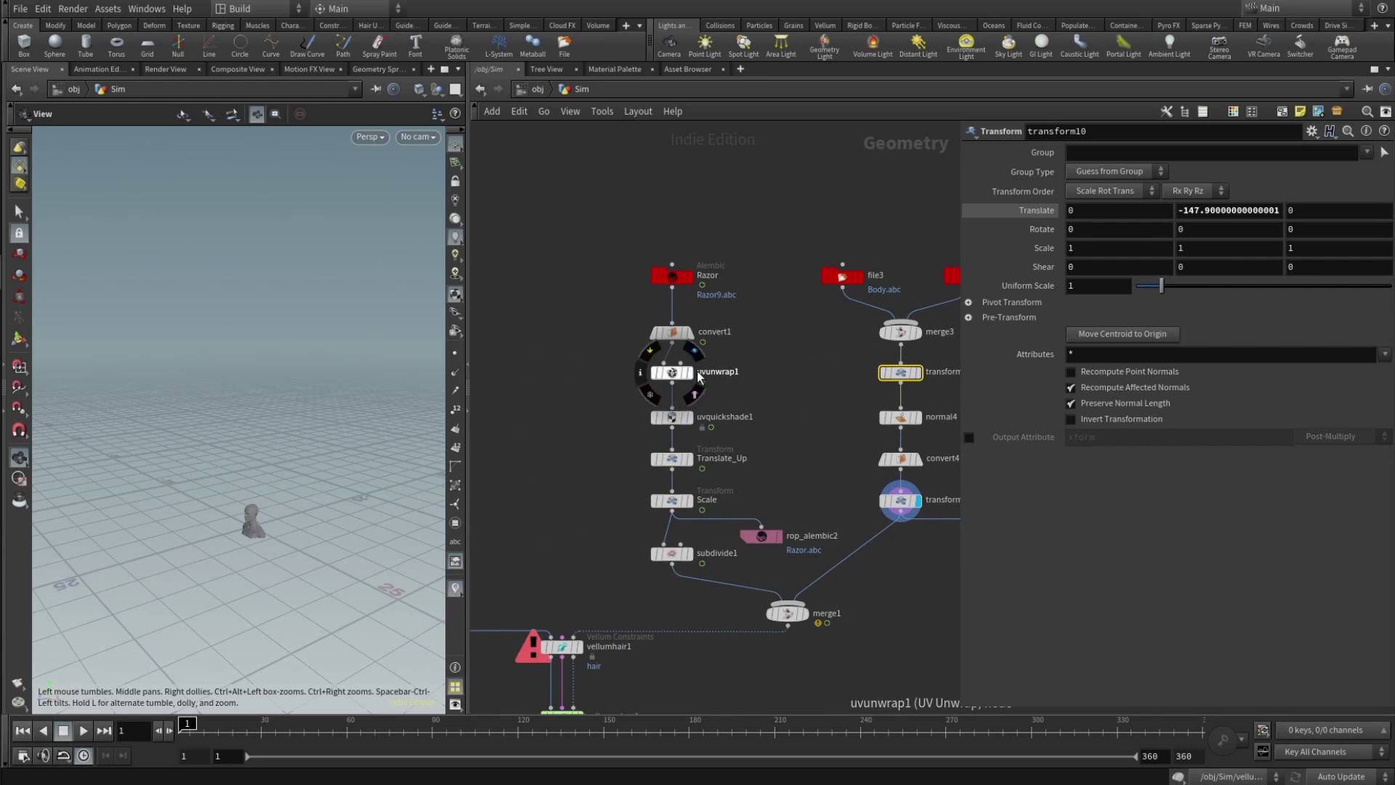
left_click(693, 333)
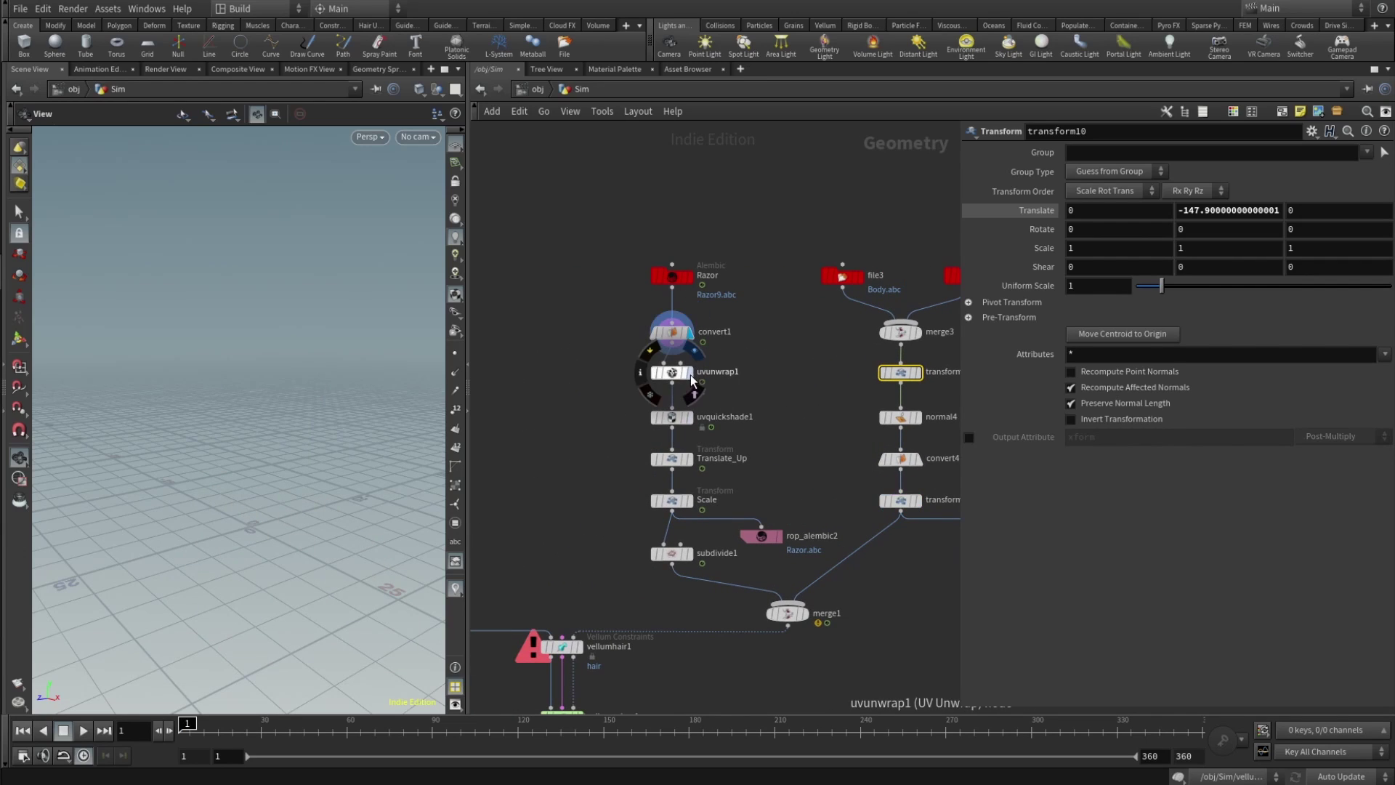
left_click(688, 374)
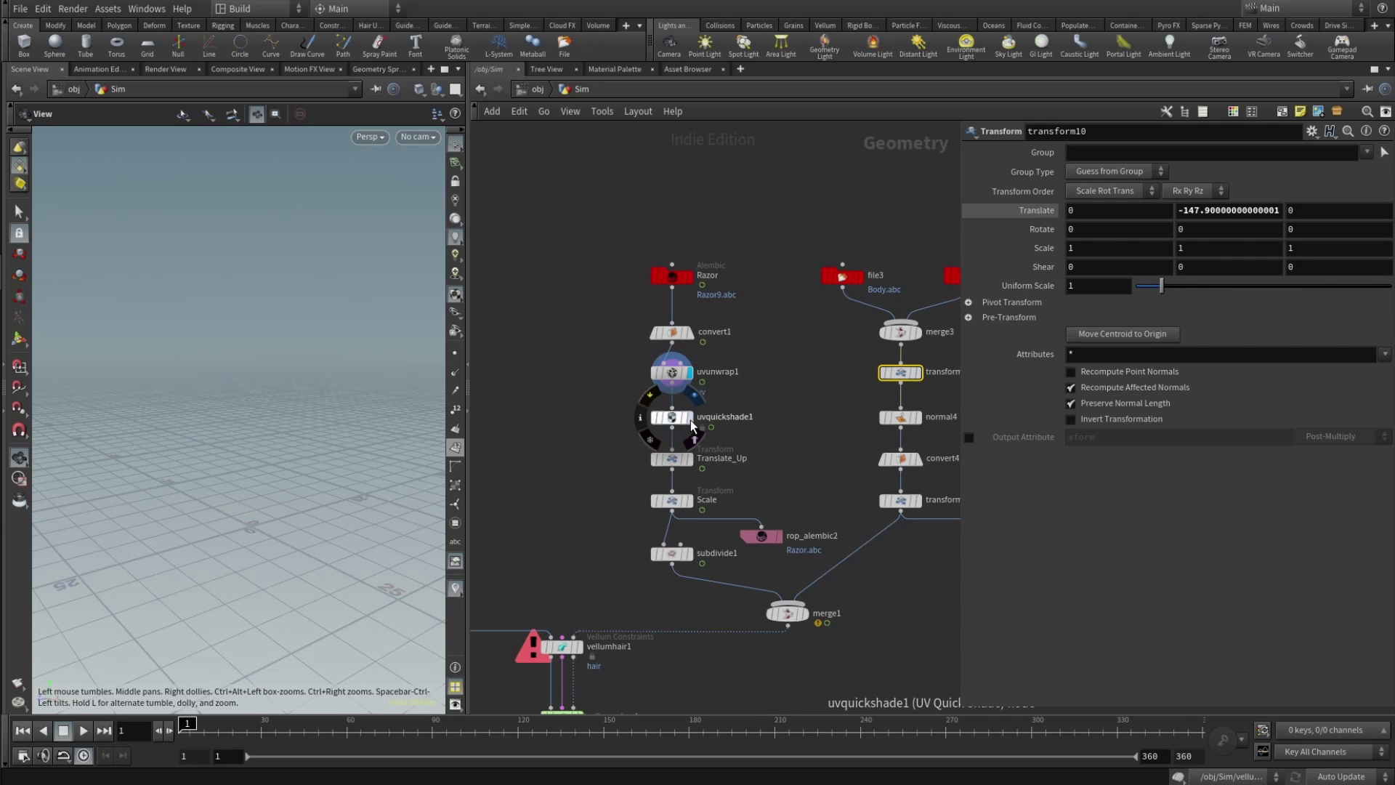
left_click(691, 426)
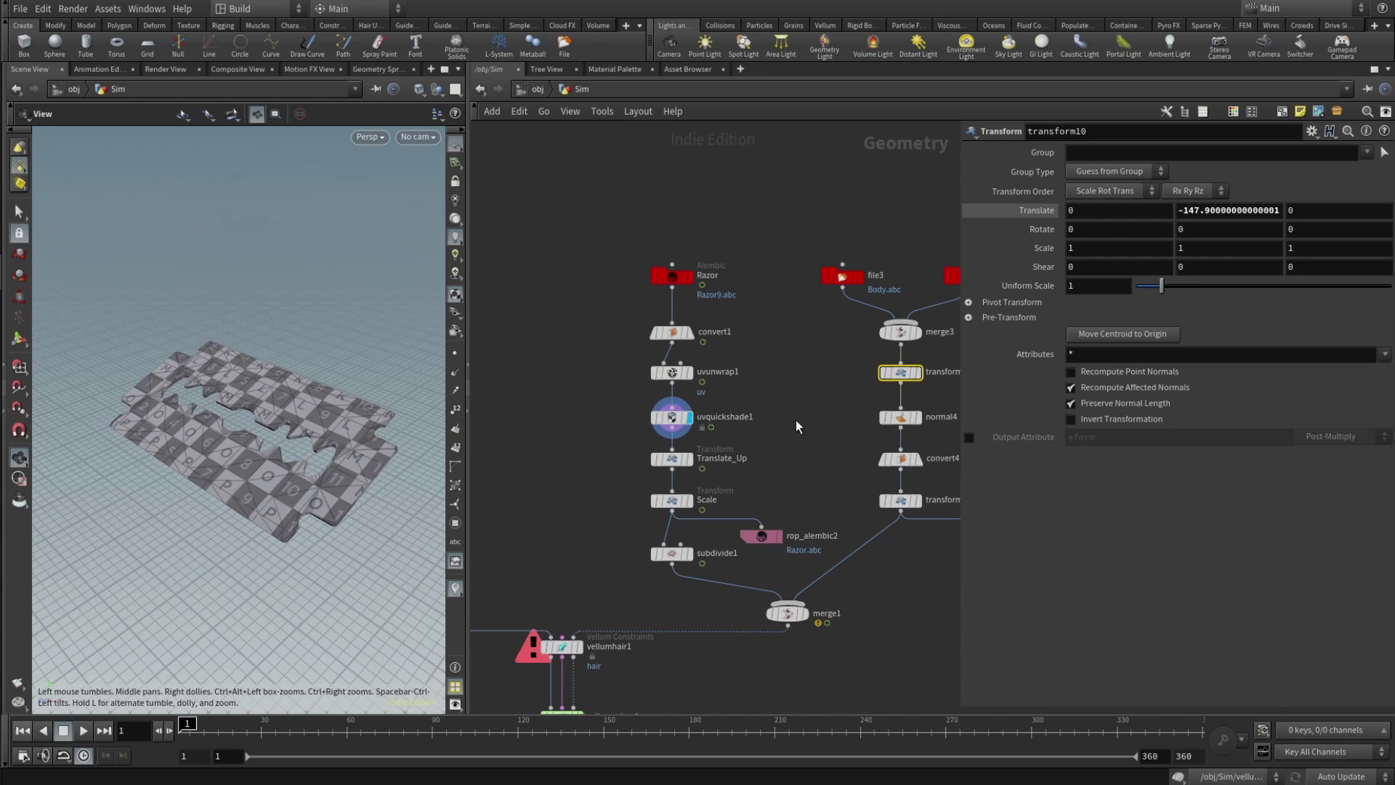
left_click(670, 423)
Display the results of the razor branch's Scale and subdivide1 nodes and examine the subdivided blade.
left_click(689, 501)
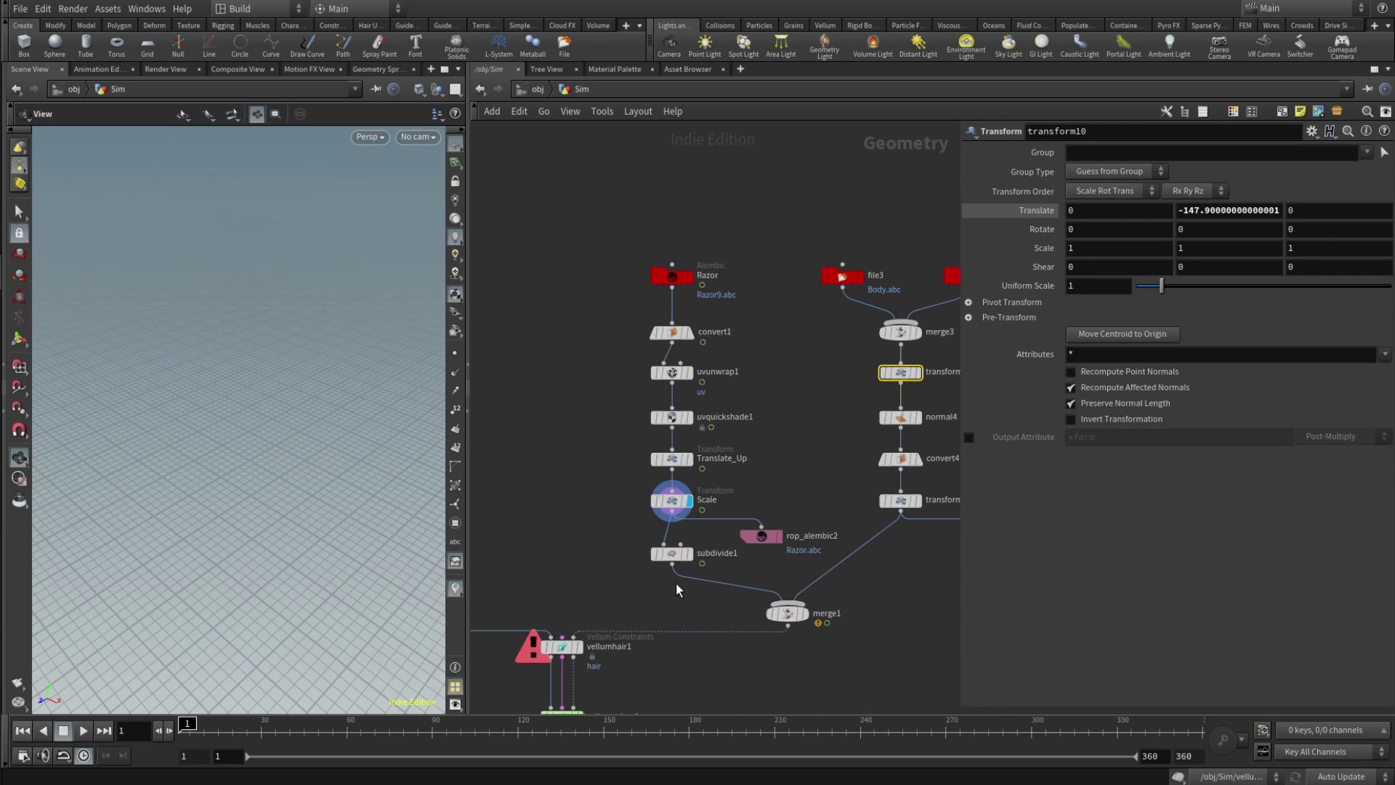
left_click(688, 553)
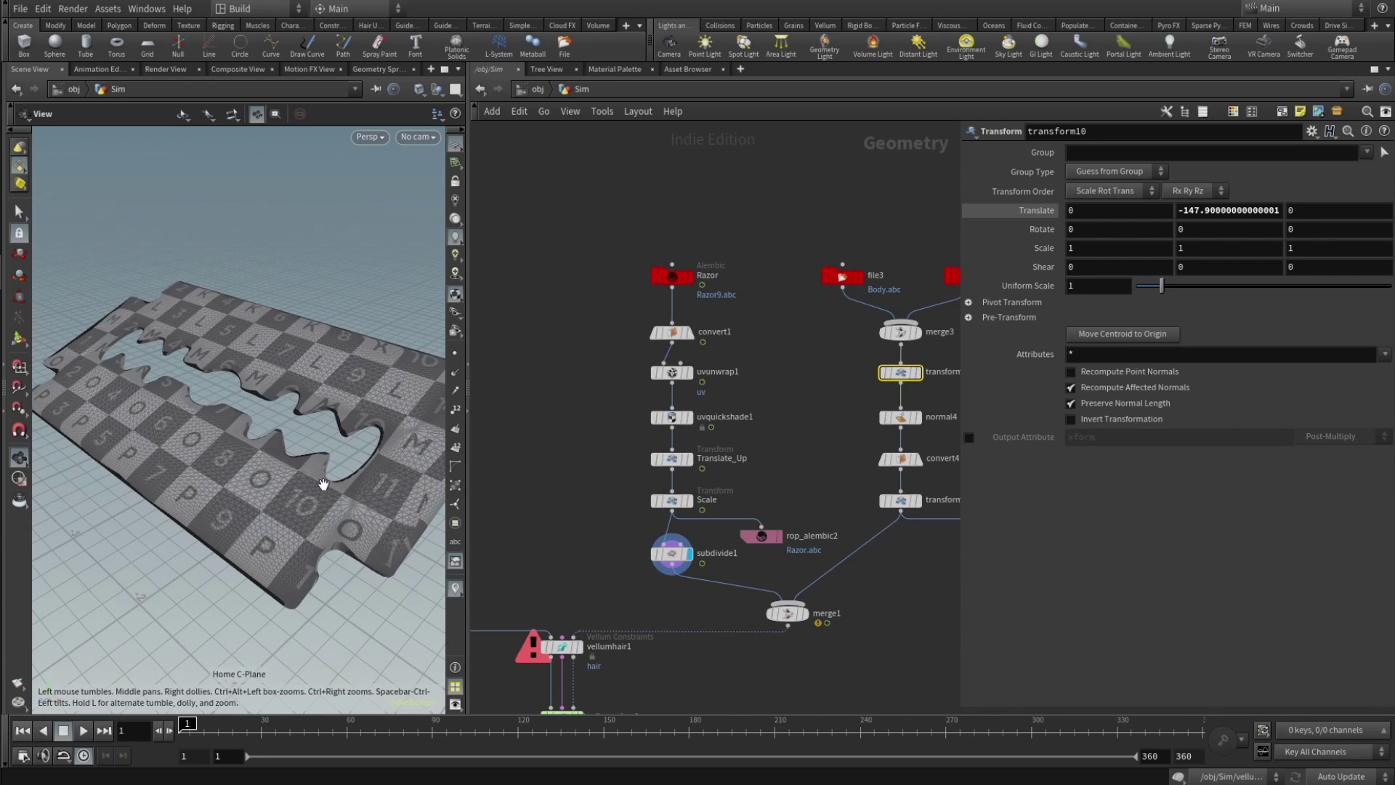
mouse_move(320, 497)
left_mouse_down()
mouse_move(302, 470)
mouse_move(177, 505)
mouse_move(224, 536)
mouse_move(325, 519)
left_mouse_up()
Display the combined head and razor from merge1 and scrub the razor animation to frame 30.
left_click(803, 614)
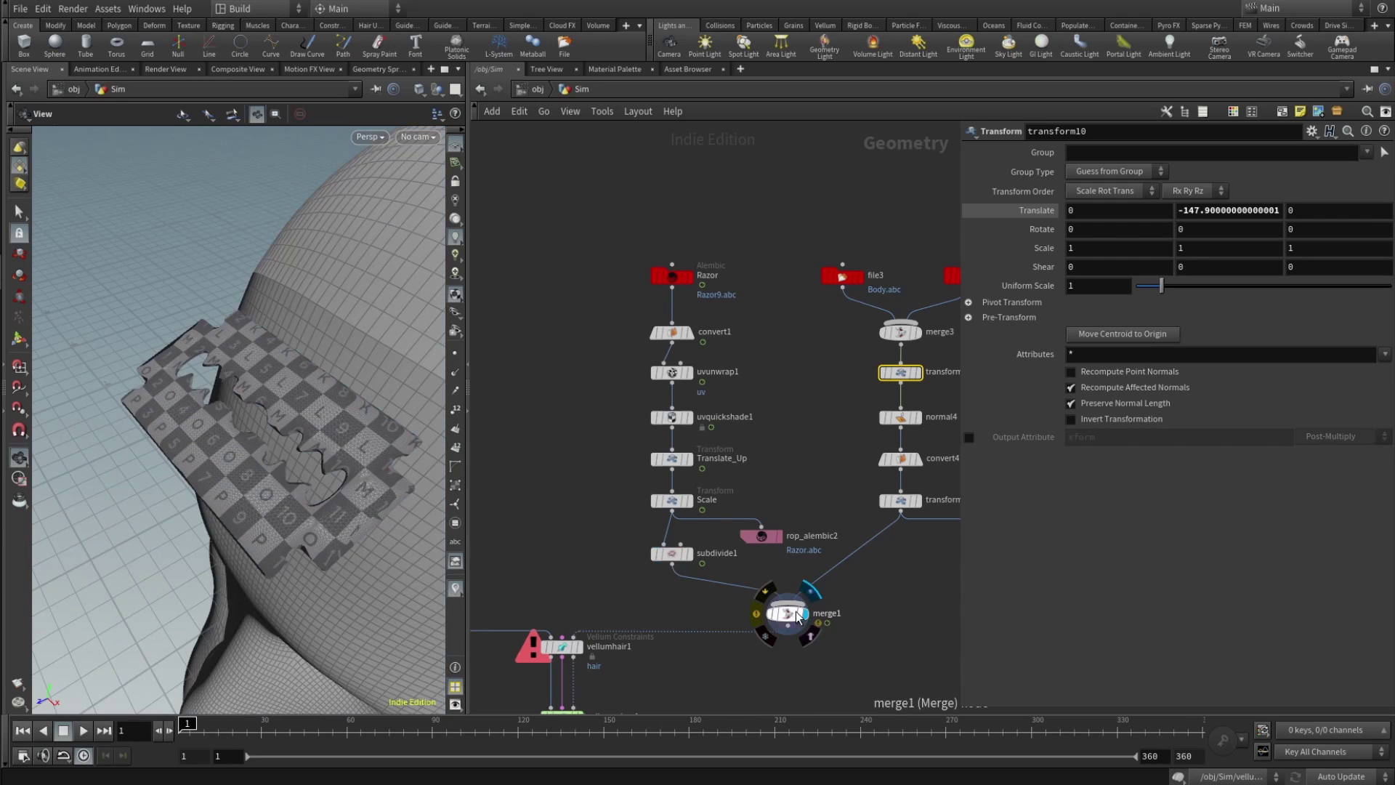
left_click_drag(359, 427, 268, 440)
scroll(342, 467, "down", 4)
middle_click_drag(342, 463, 244, 485)
left_click_drag(188, 726, 262, 730)
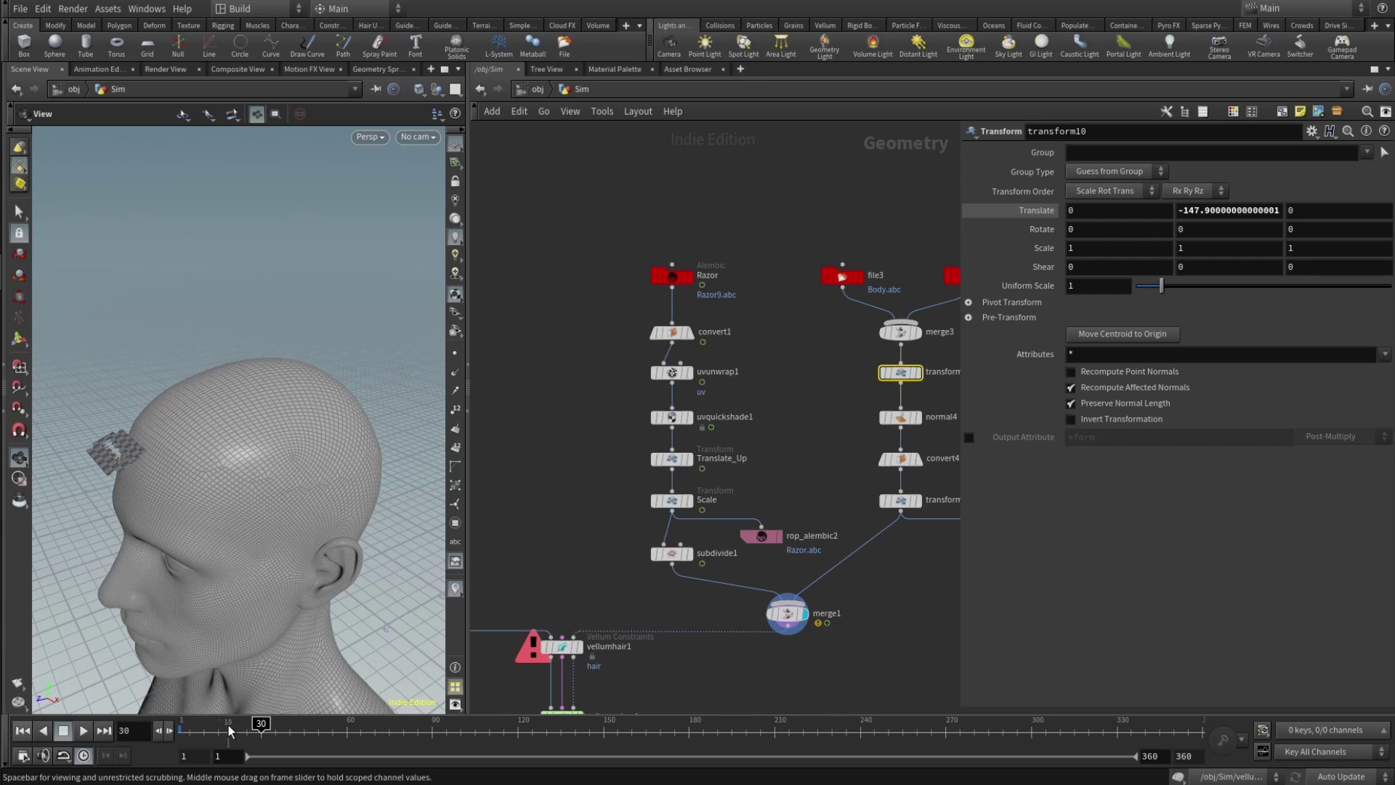
Show vellumhair1's constraint settings and review its density, drag and pin-to-animation values.
middle_click_drag(707, 670, 701, 462)
left_click(557, 455)
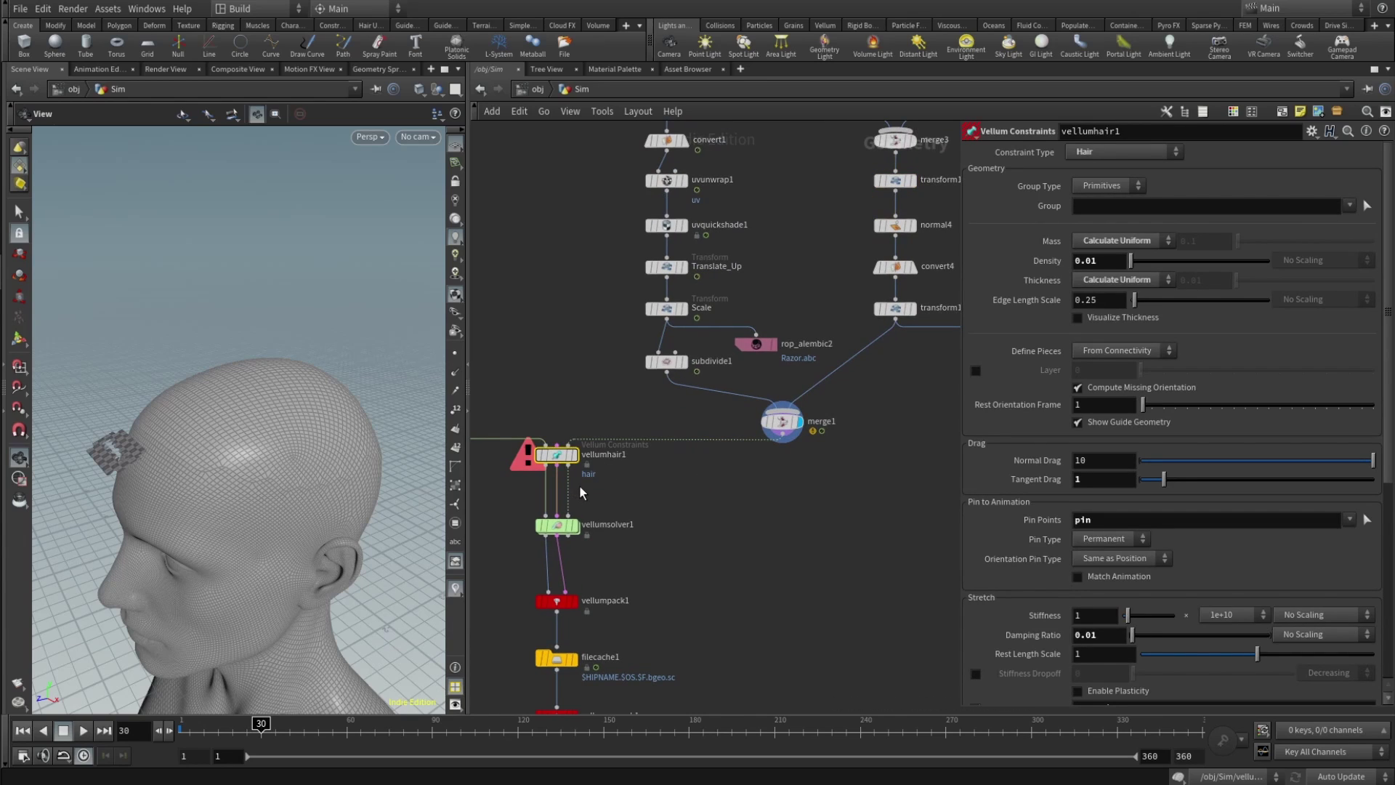
middle_click_drag(551, 413, 600, 454)
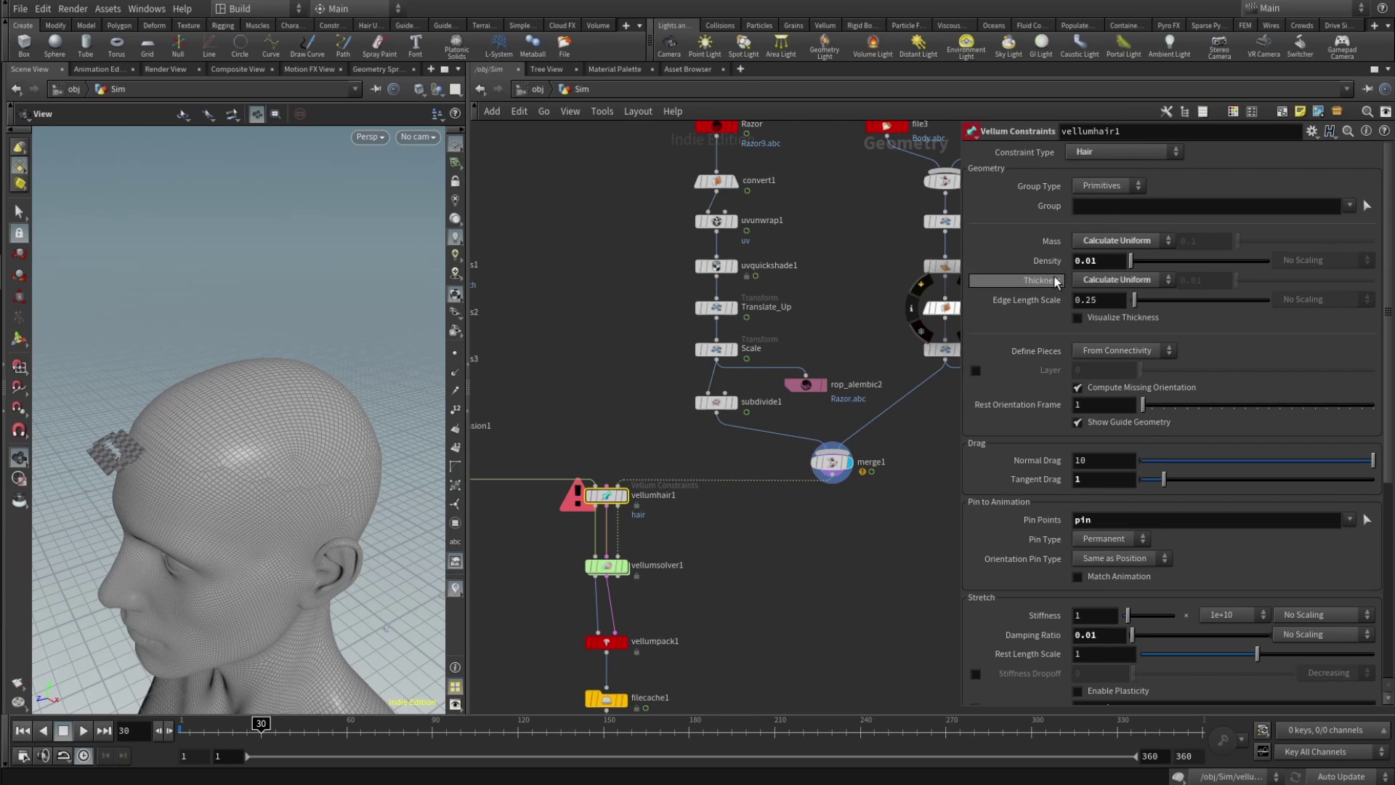
left_click(1111, 261)
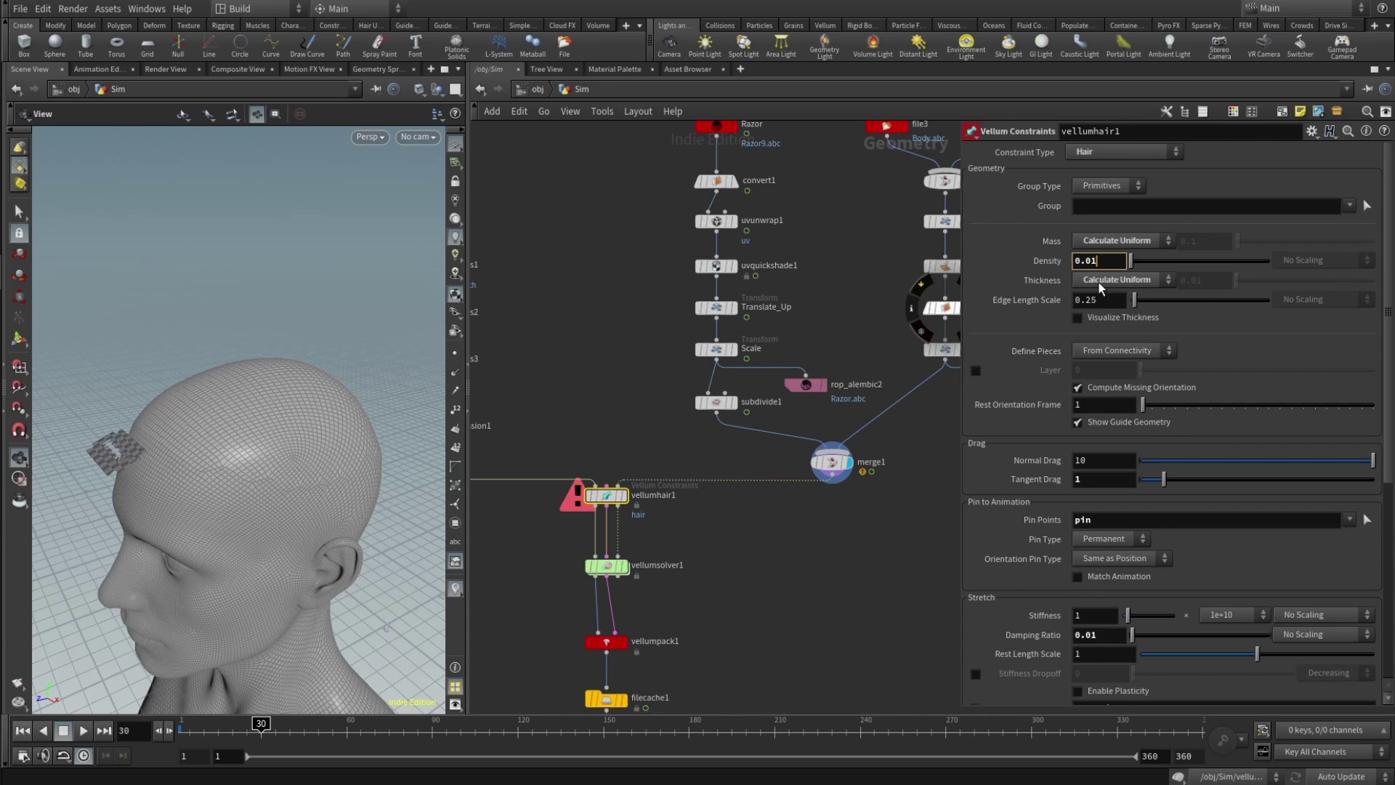
scroll(1240, 412, "down", 3)
scroll(1000, 326, "down", 3)
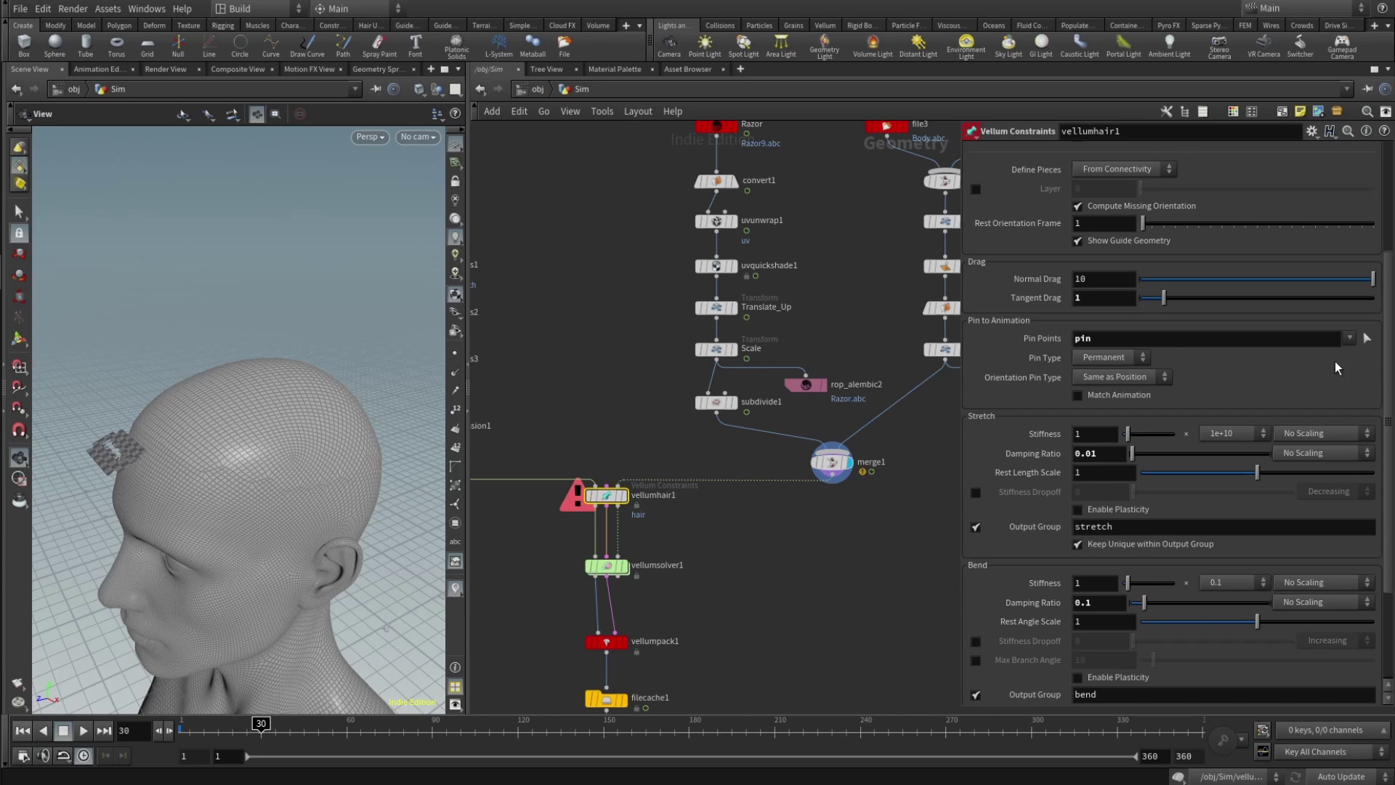
Review vellumhair1's stretch, bend and breaking settings, including the available bend stiffness multipliers.
scroll(1384, 364, "down", 3)
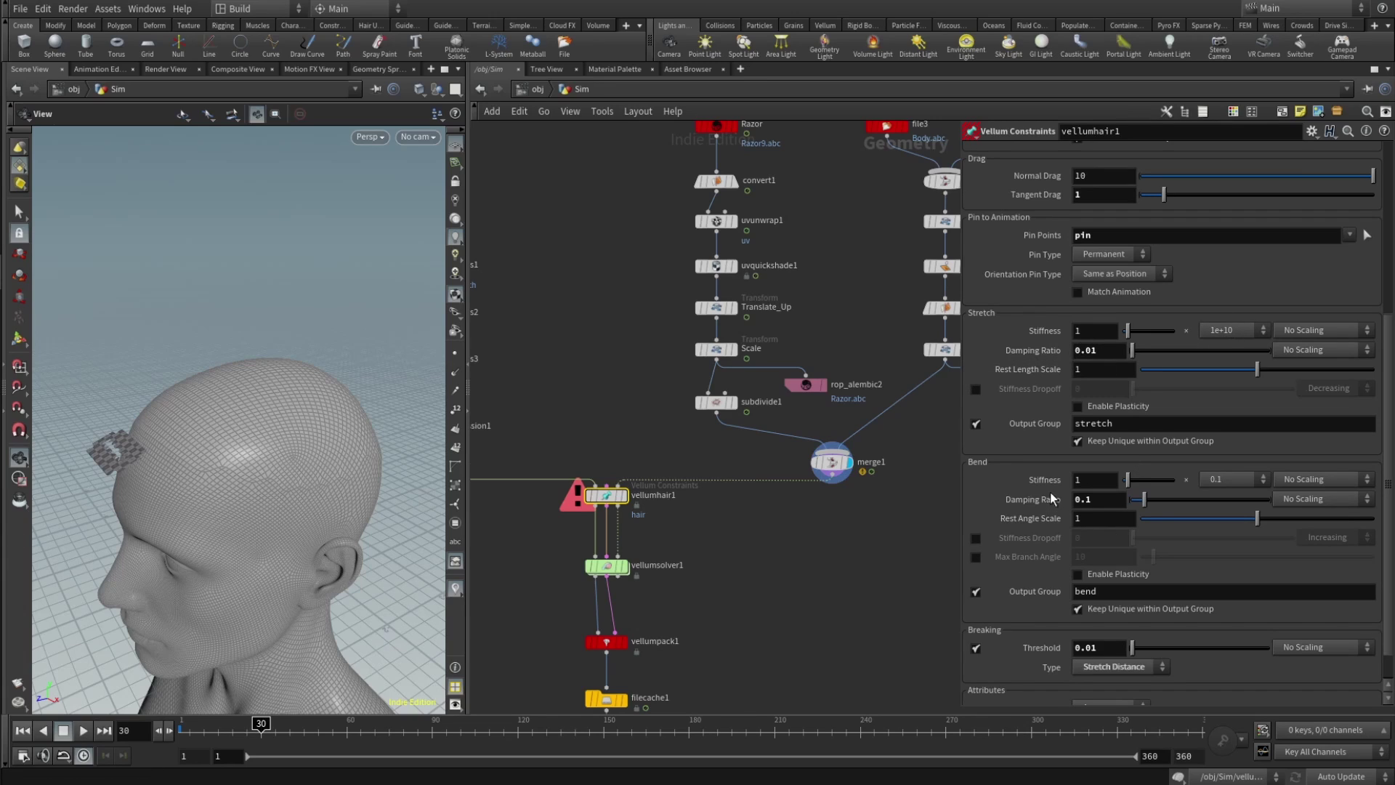
left_click(1238, 481)
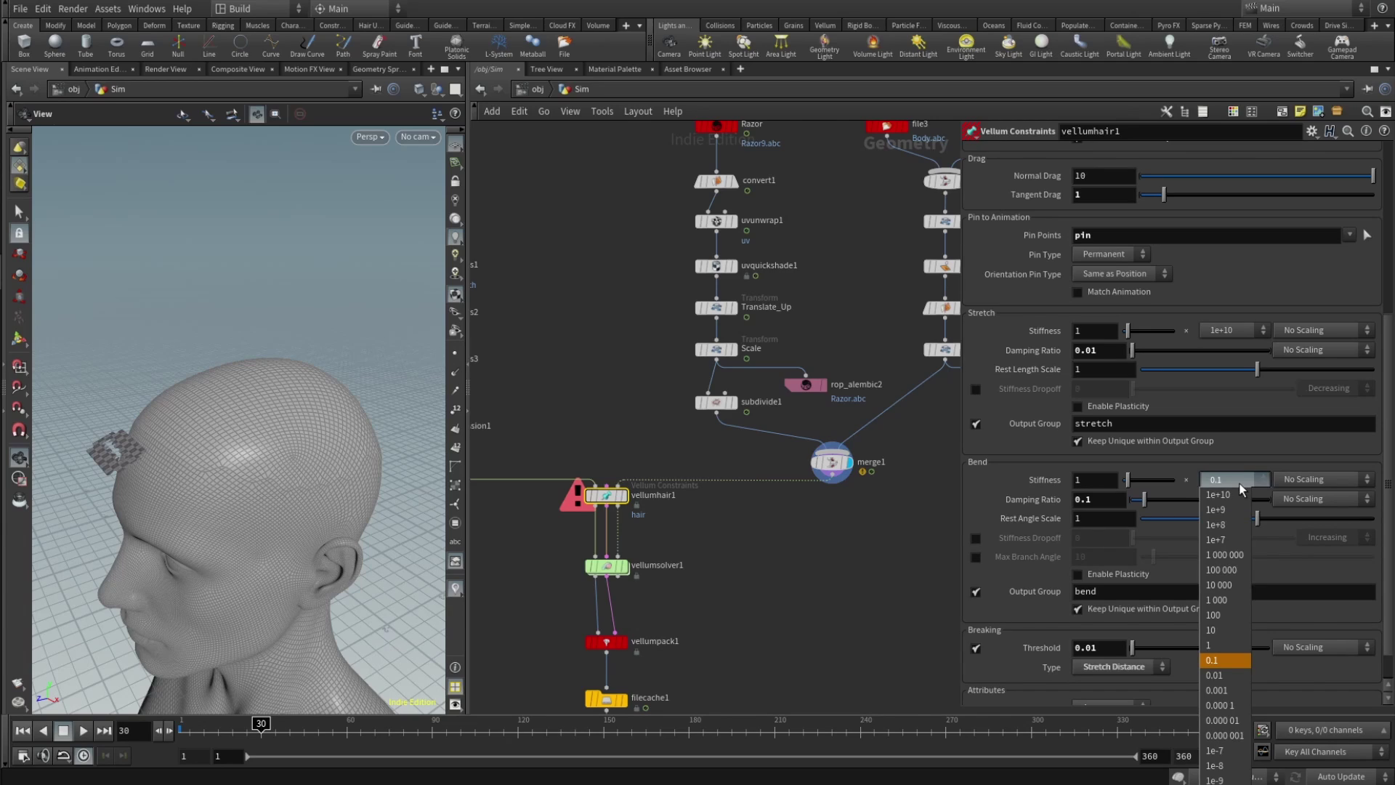
left_click(1239, 482)
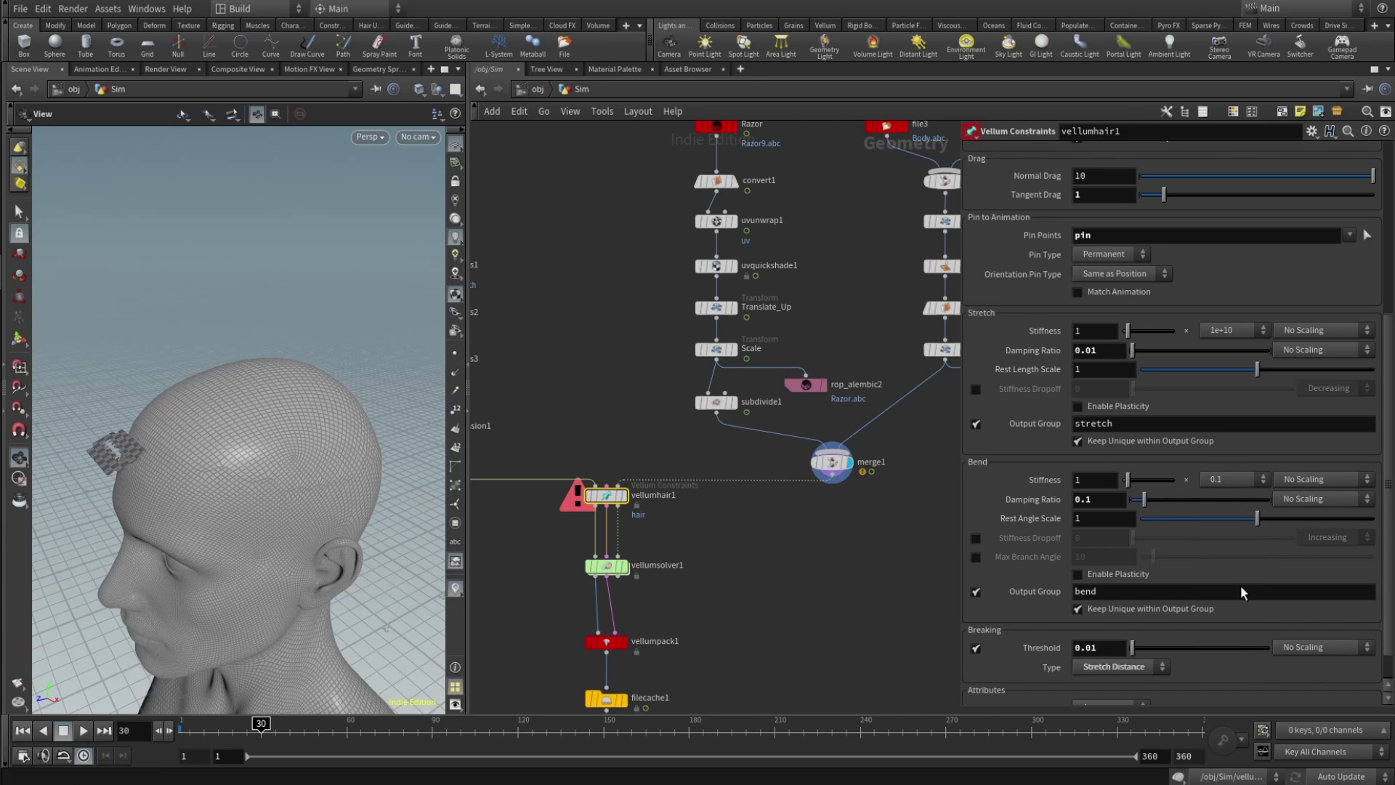
scroll(1248, 657, "down", 2)
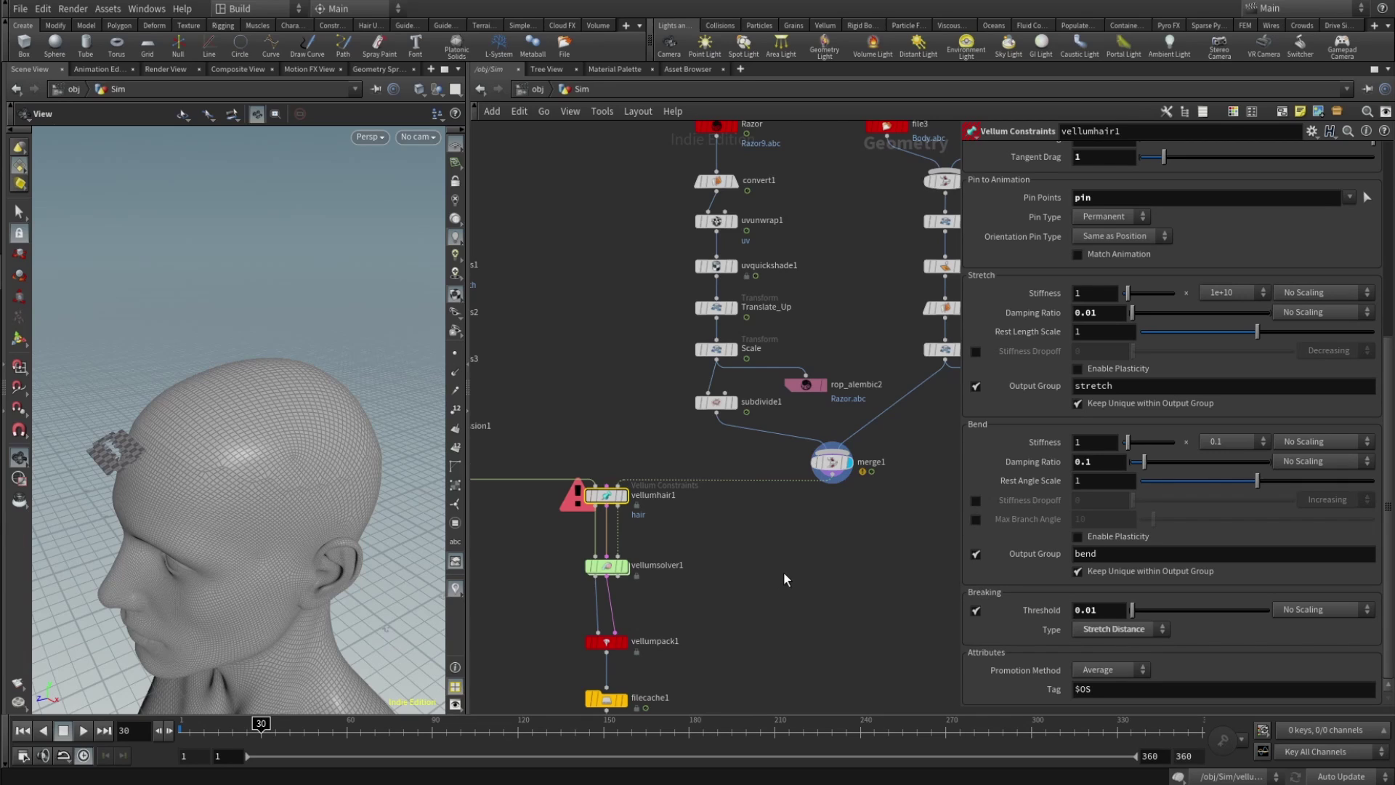
Show vellumsolver1's settings, checking its forces as well as its iteration and collision values.
left_click(609, 567)
middle_click_drag(614, 570, 694, 503)
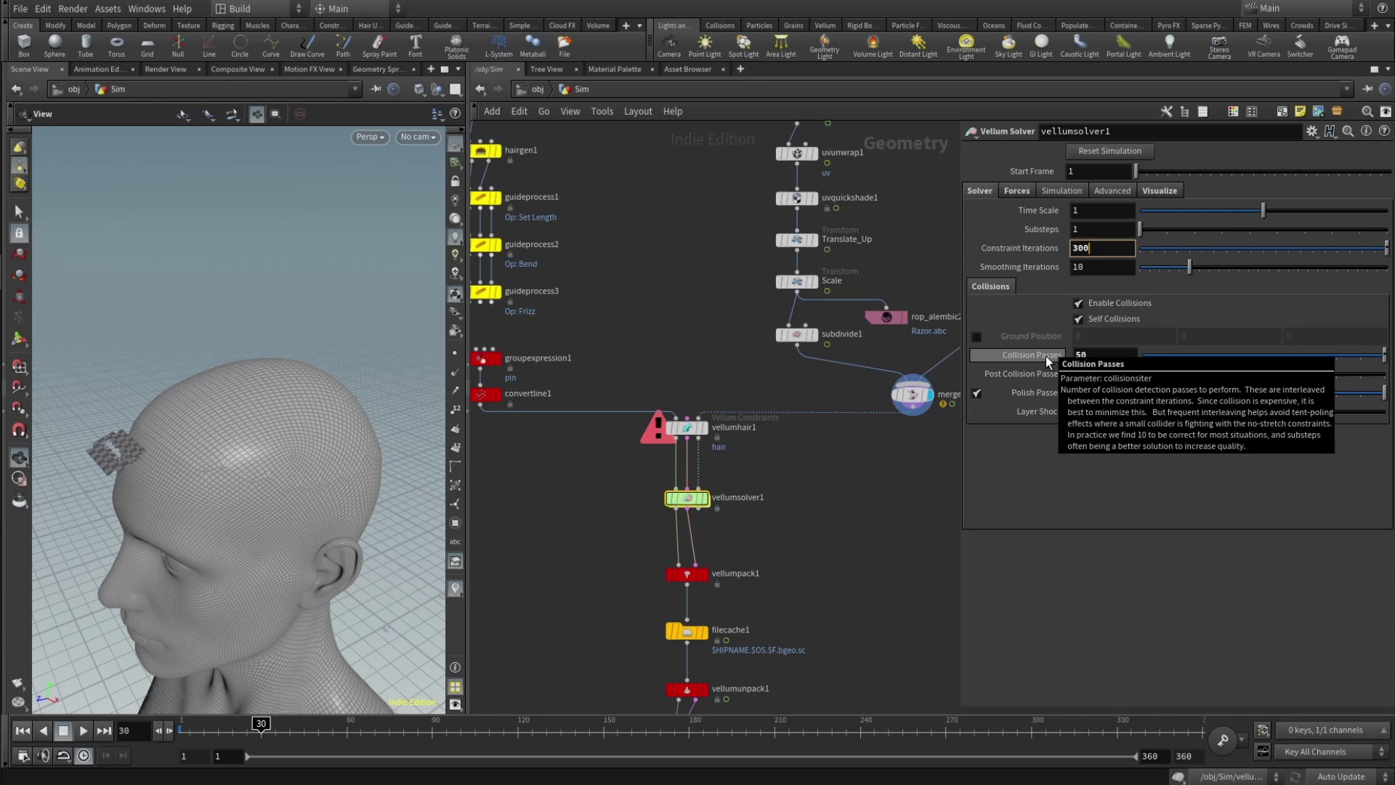
left_click(1018, 191)
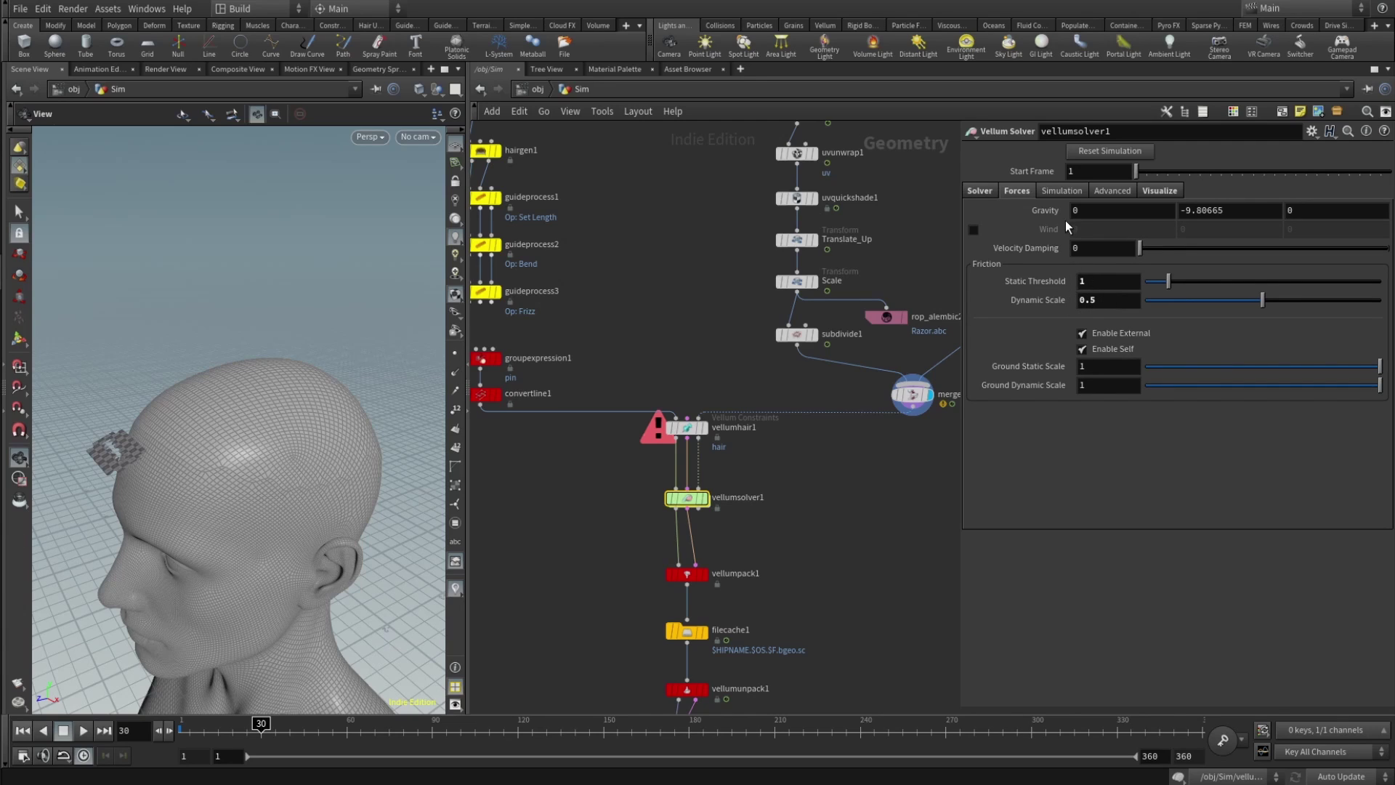
left_click(979, 190)
Enter vellumsolver1's internal forces network and show the settings of popdrag1 and popfan1.
double_click(688, 500)
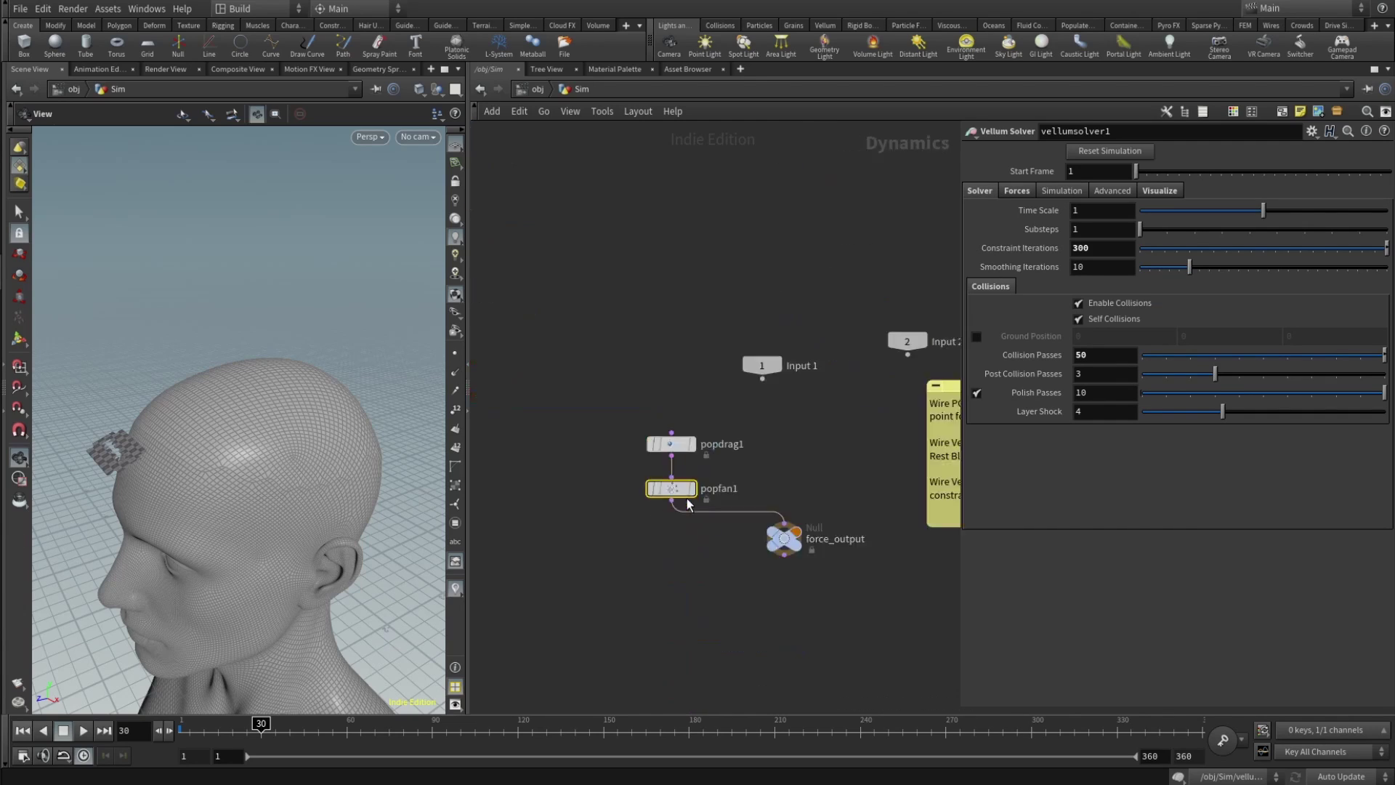
left_click(673, 443)
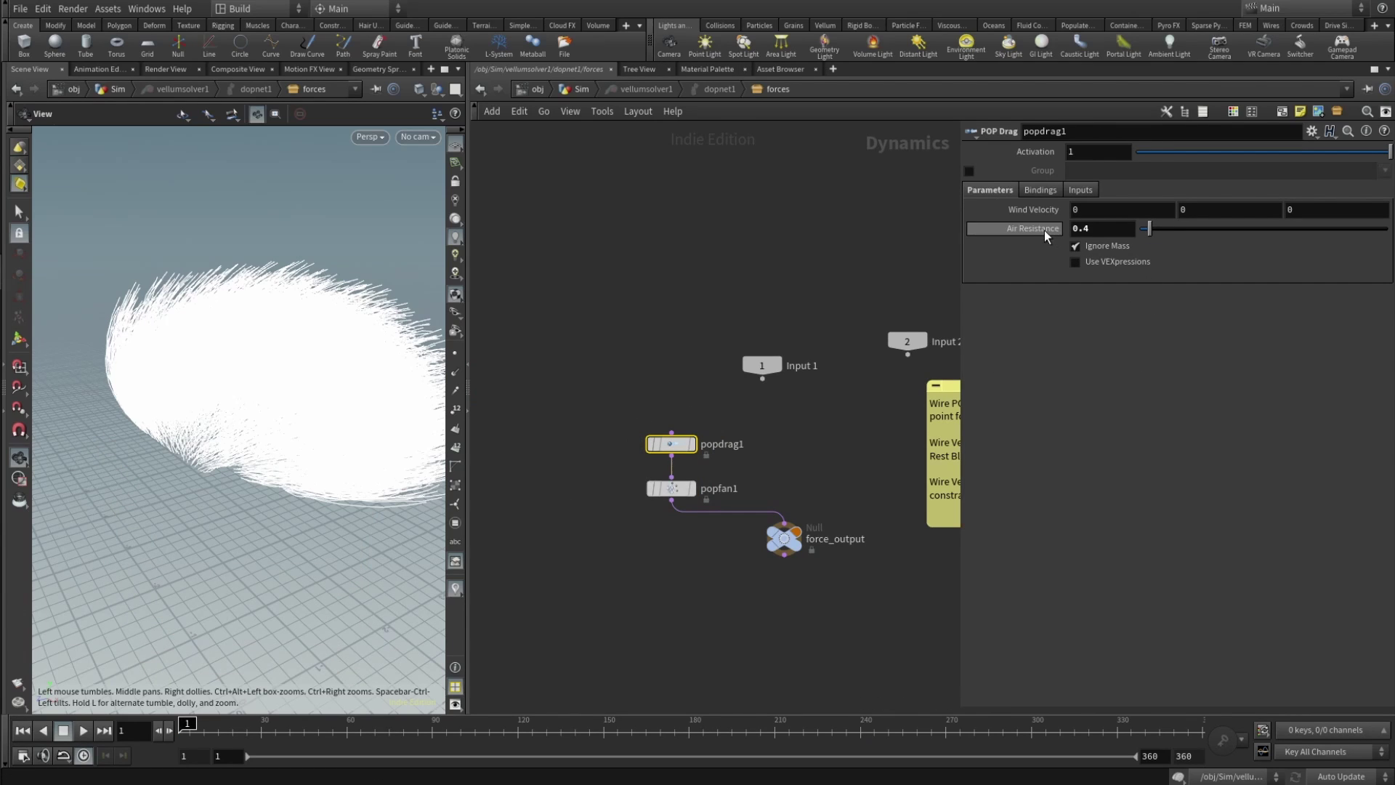
left_click(671, 487)
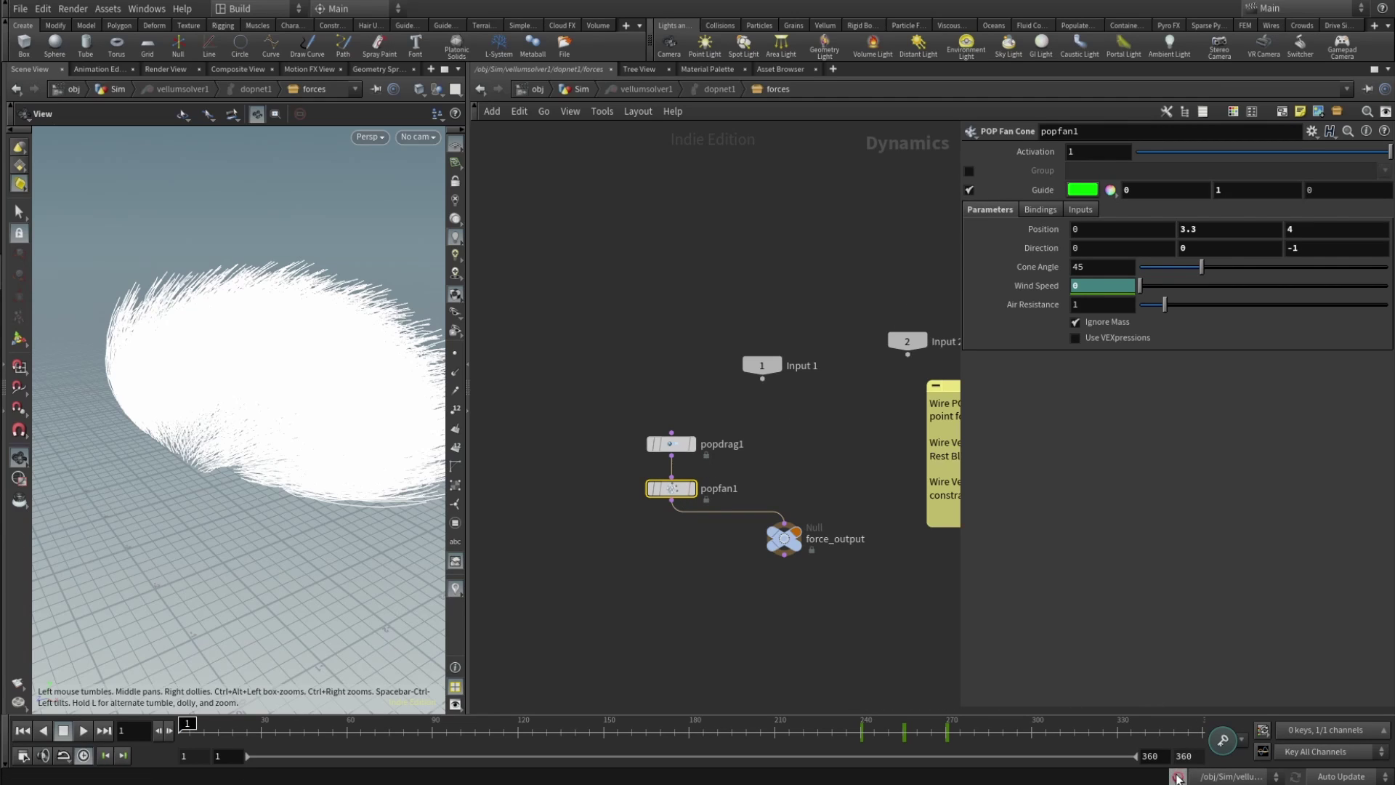
Scrub the timeline across popfan1's Wind Speed keyframes between frames 240 and 270.
left_click(870, 732)
left_click(860, 735)
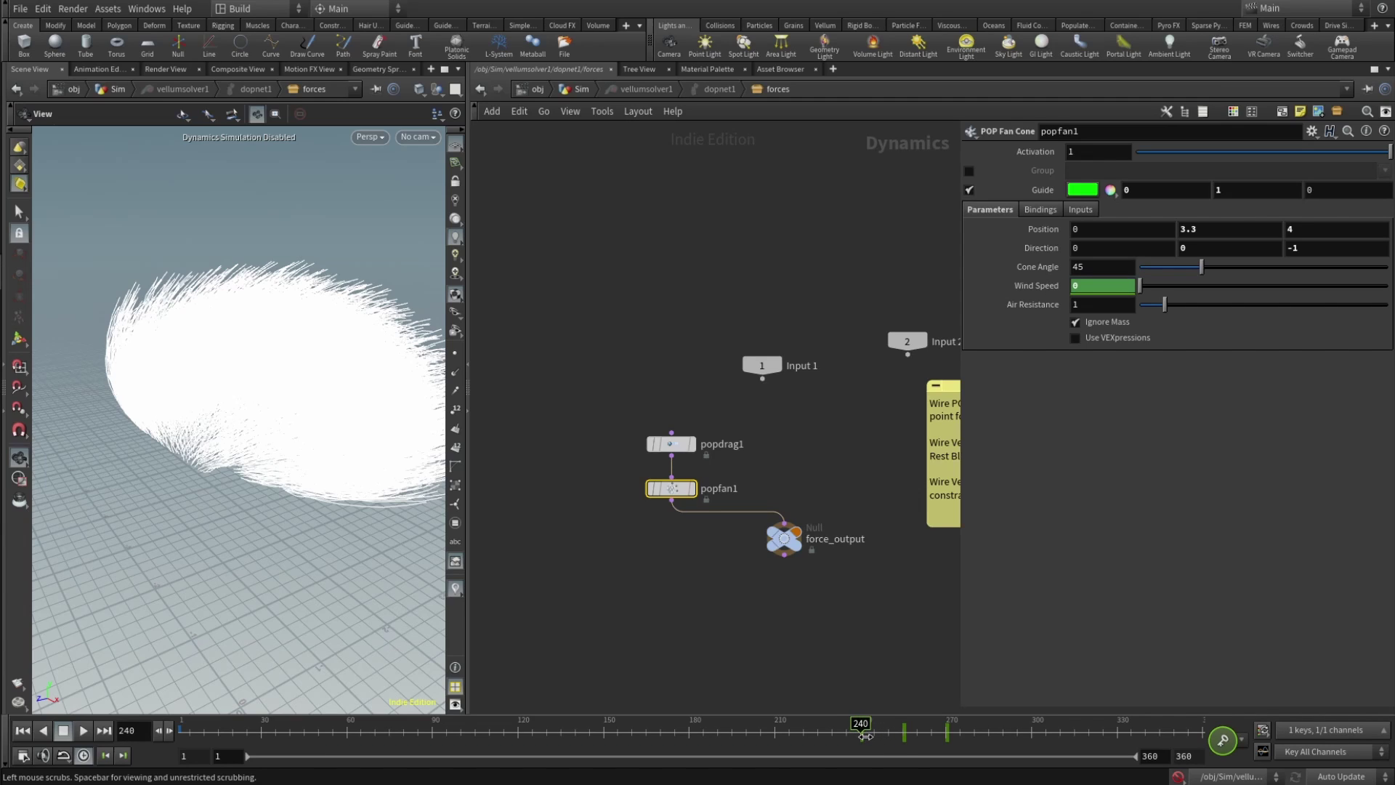
left_click_drag(864, 736, 951, 747)
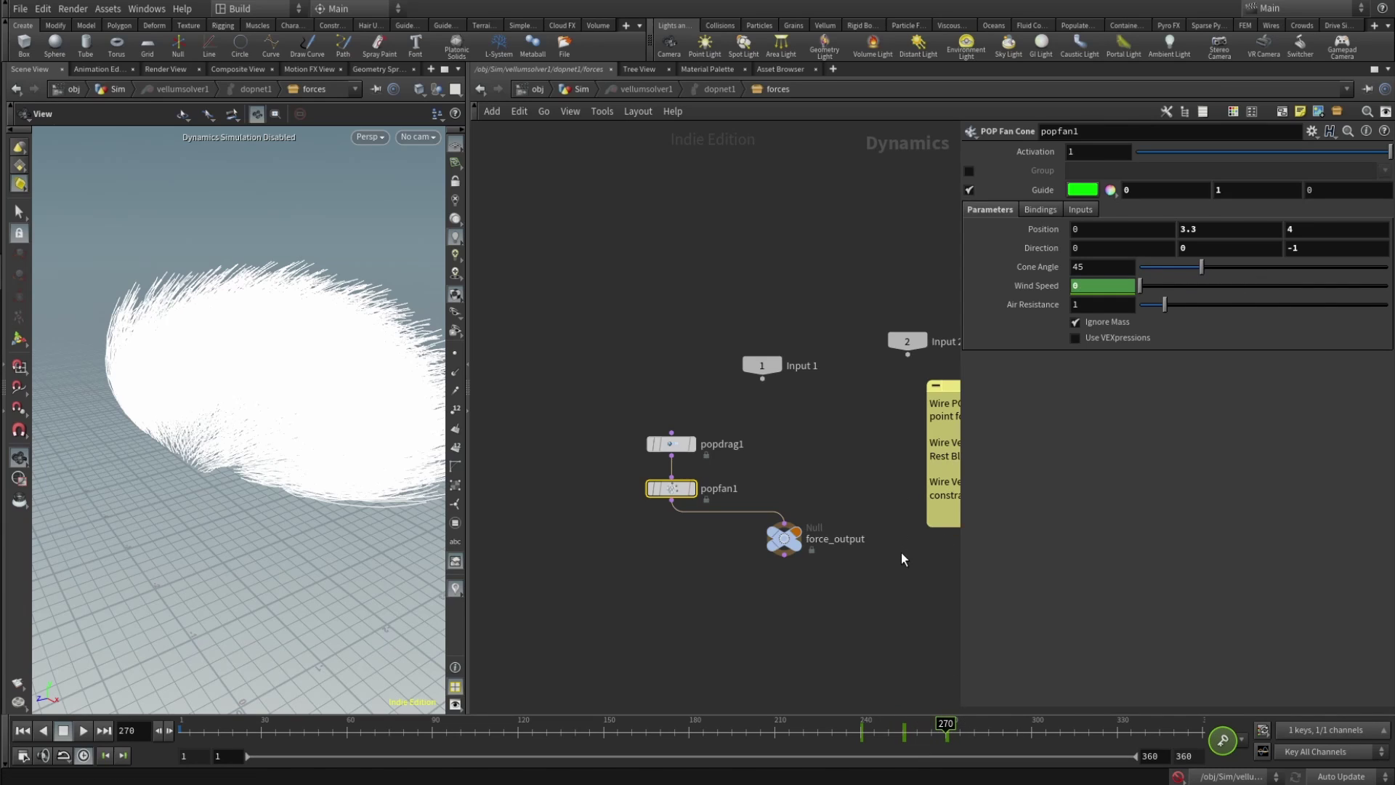
left_click_drag(799, 728, 948, 739)
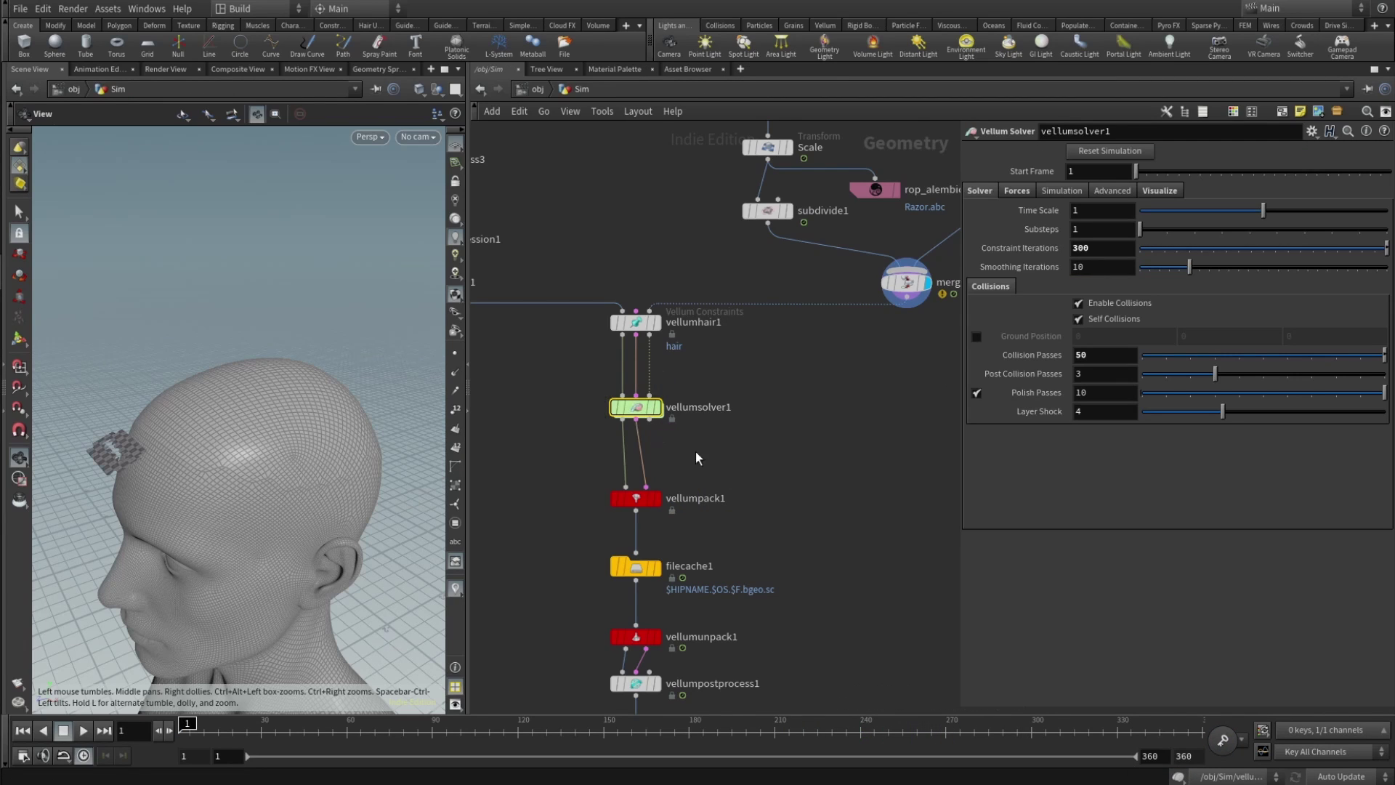
Show the settings of vellumpack1 and filecache1 below the solver in the Sim network.
middle_click_drag(871, 489, 893, 394)
left_click(657, 407)
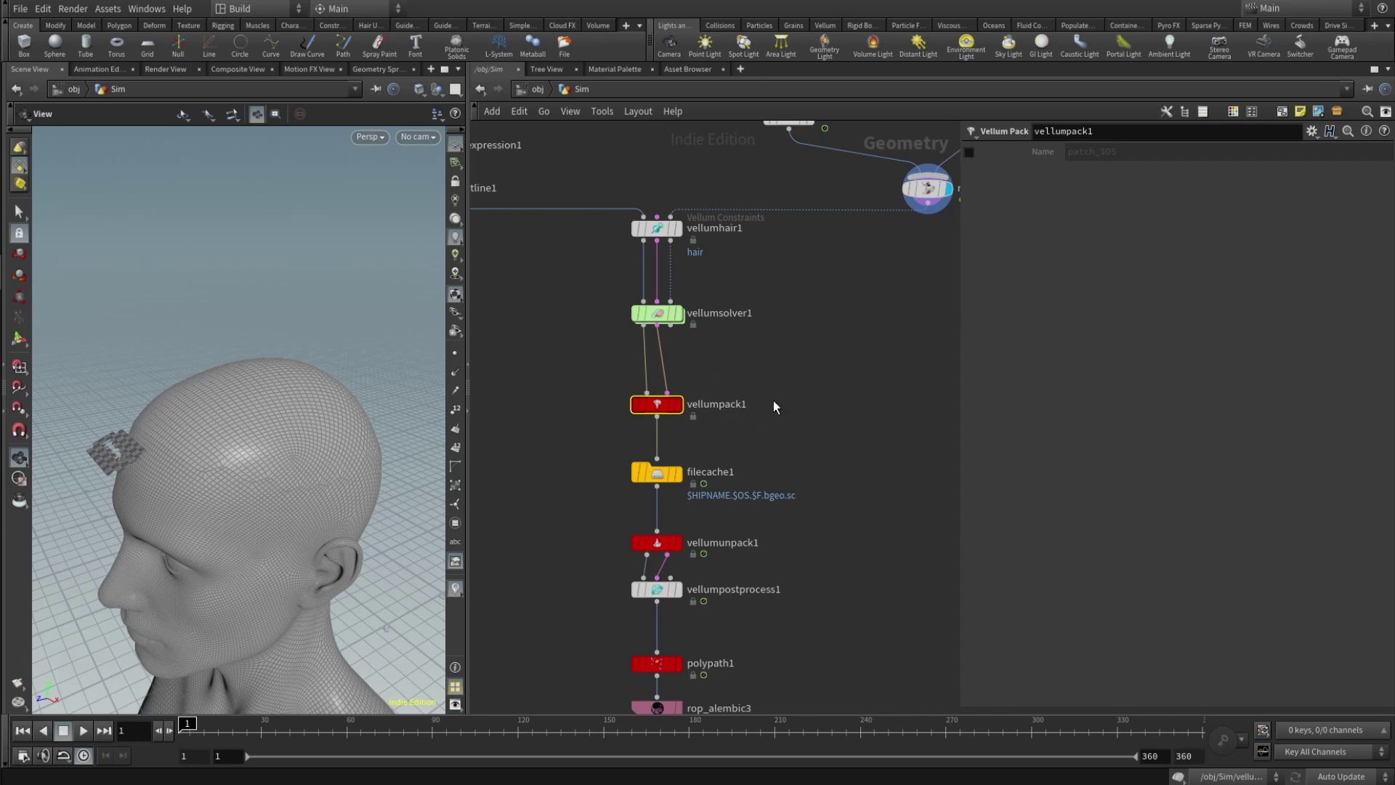
left_click(657, 473)
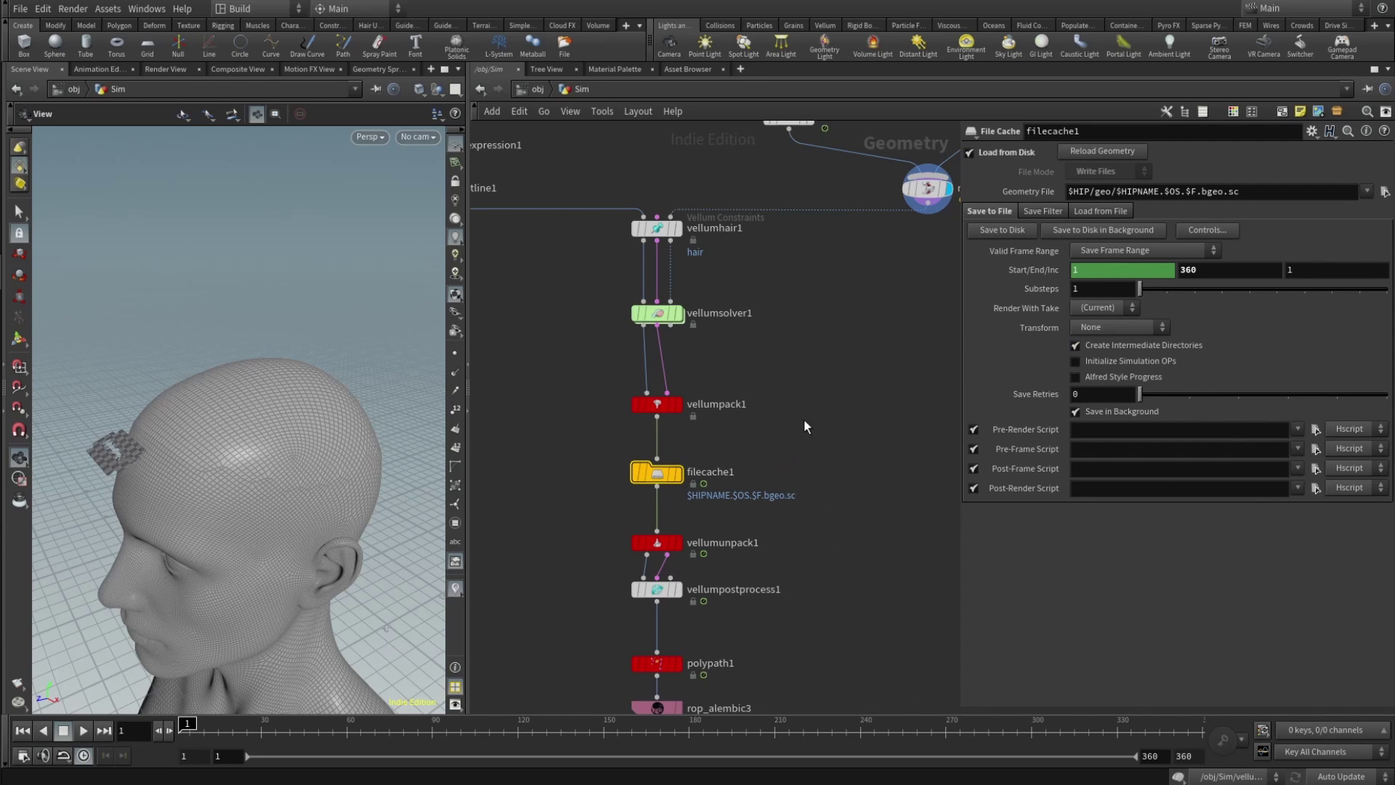
Show the settings of vellumunpack1 and vellumpostprocess1, and display the post-processed hair.
middle_click_drag(676, 497, 661, 379)
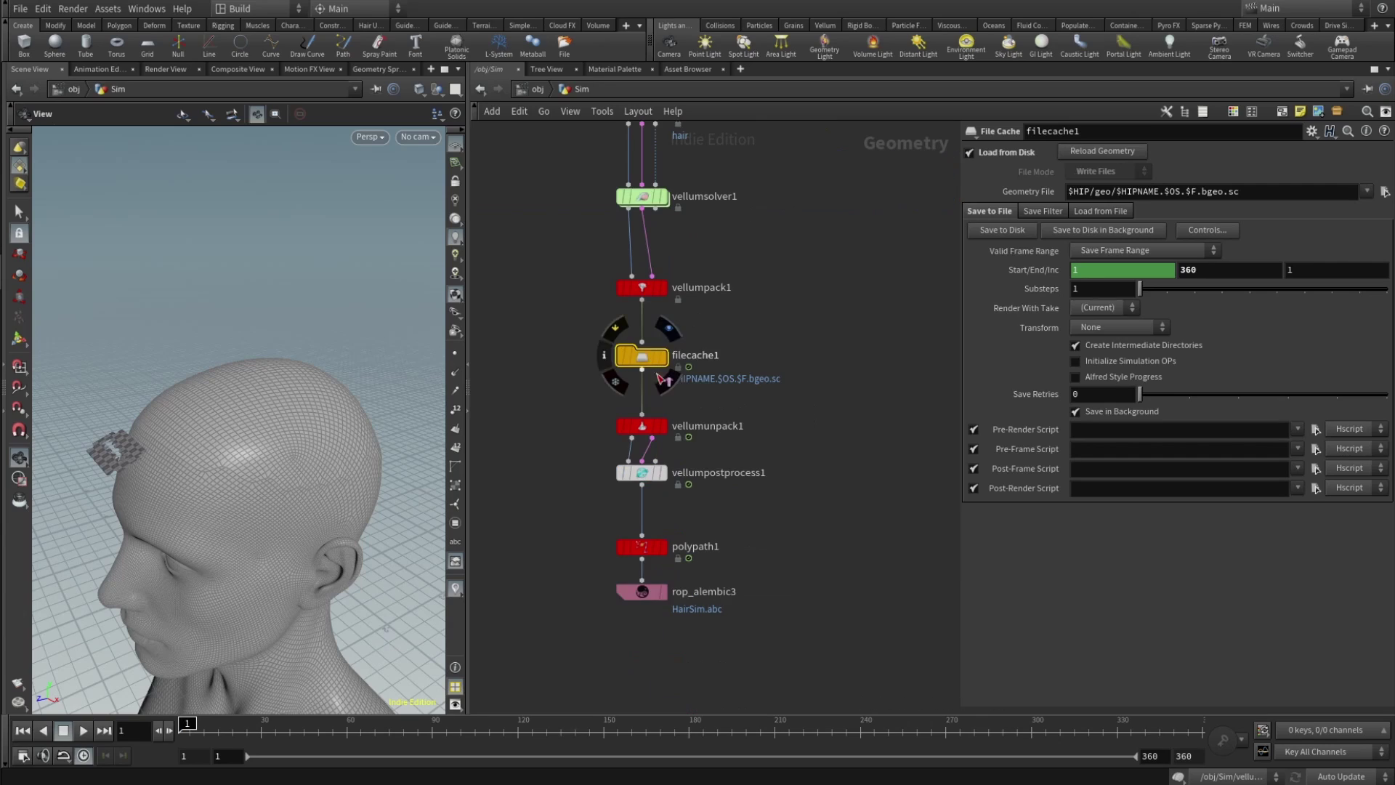
left_click(652, 431)
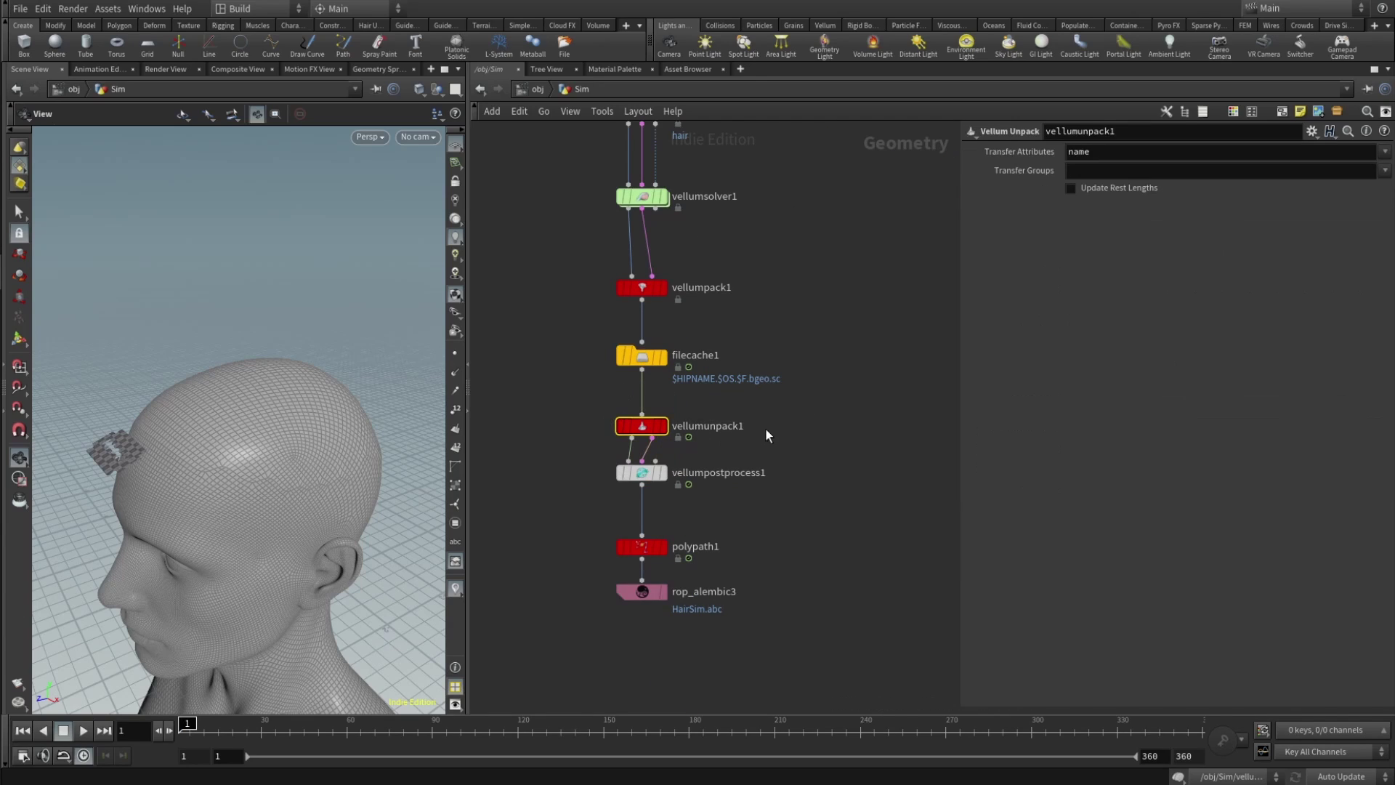
left_click(642, 474)
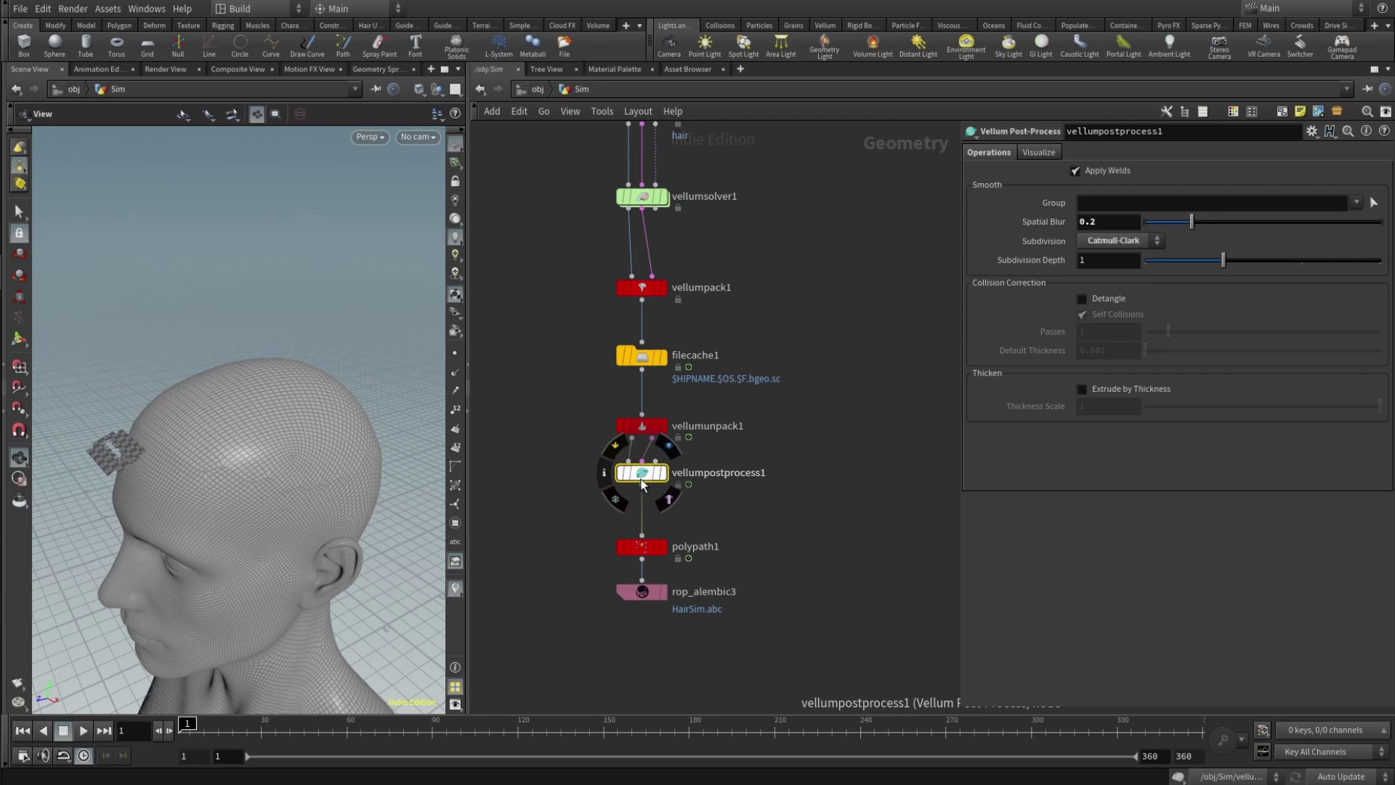
left_click(667, 446)
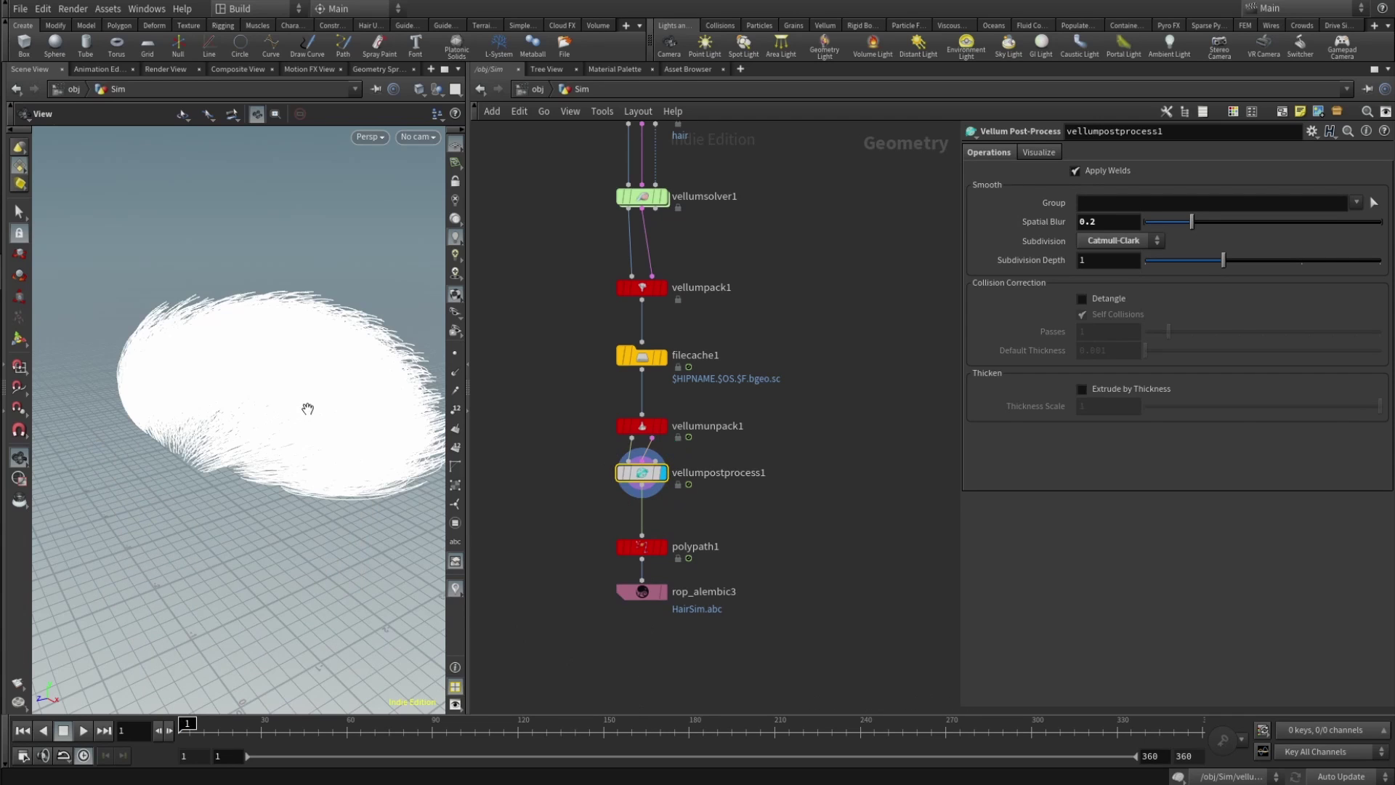
Display filecache1's cached hair and scrub through about the first 30 frames of the simulation.
left_click_drag(308, 408, 388, 404)
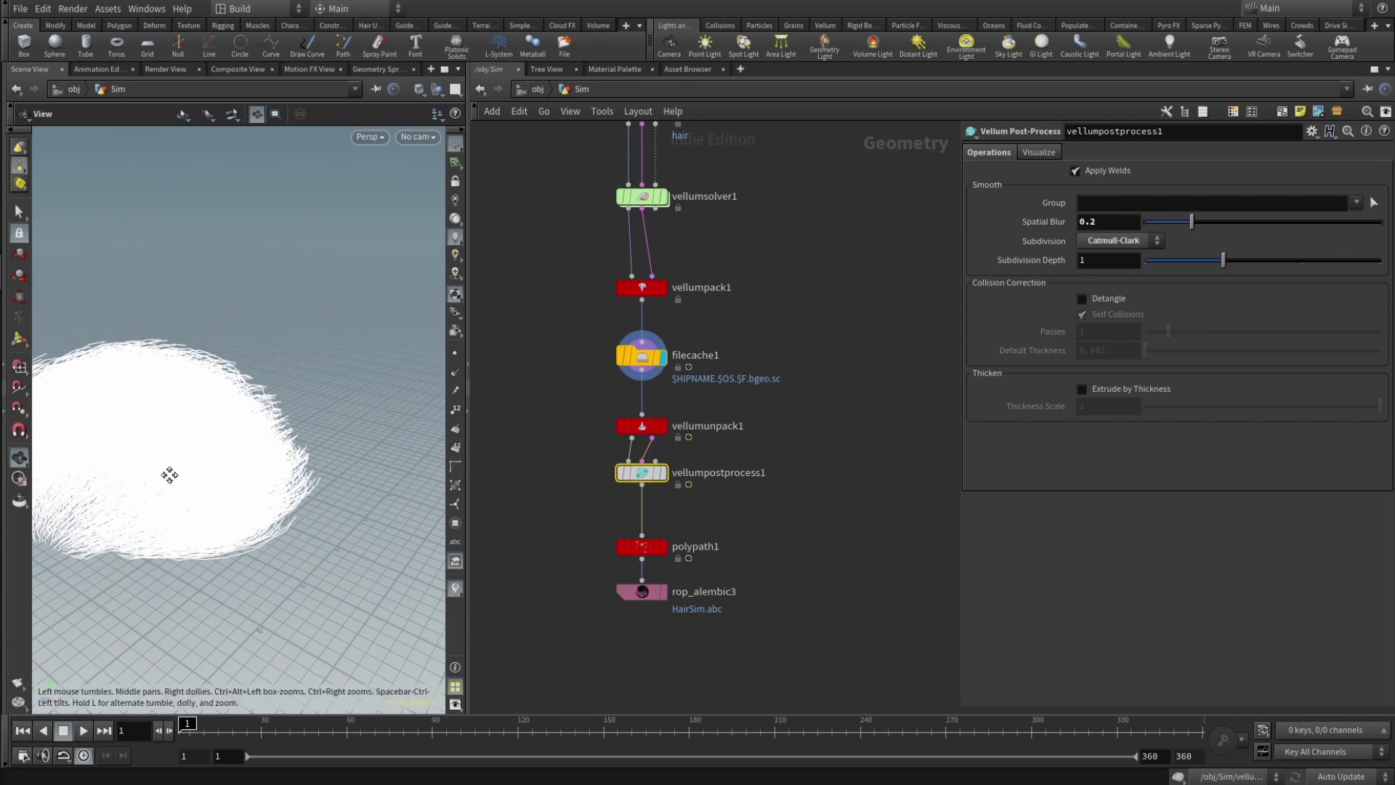
middle_click_drag(171, 474, 254, 532)
left_click_drag(190, 736, 267, 732)
left_click_drag(330, 560, 190, 476)
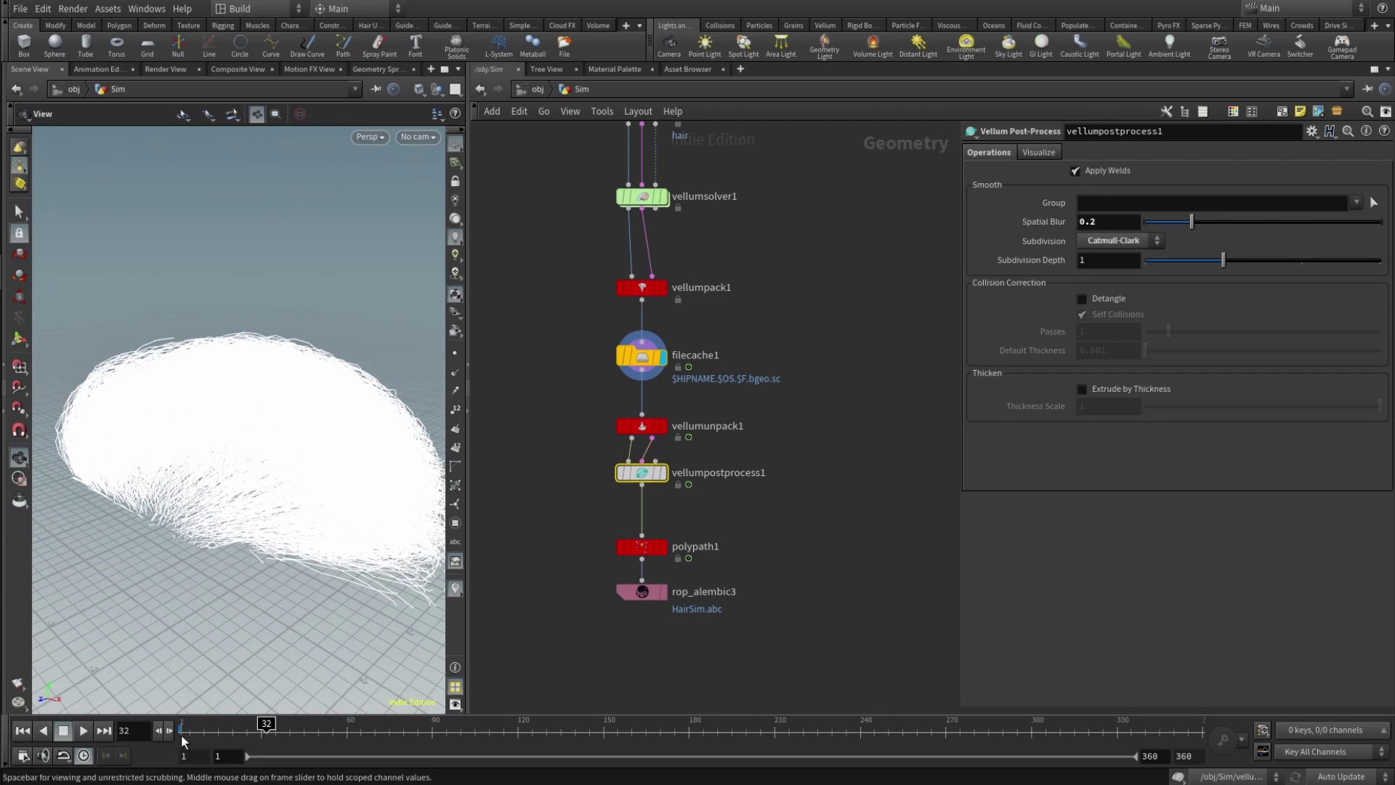
left_click_drag(182, 741, 258, 741)
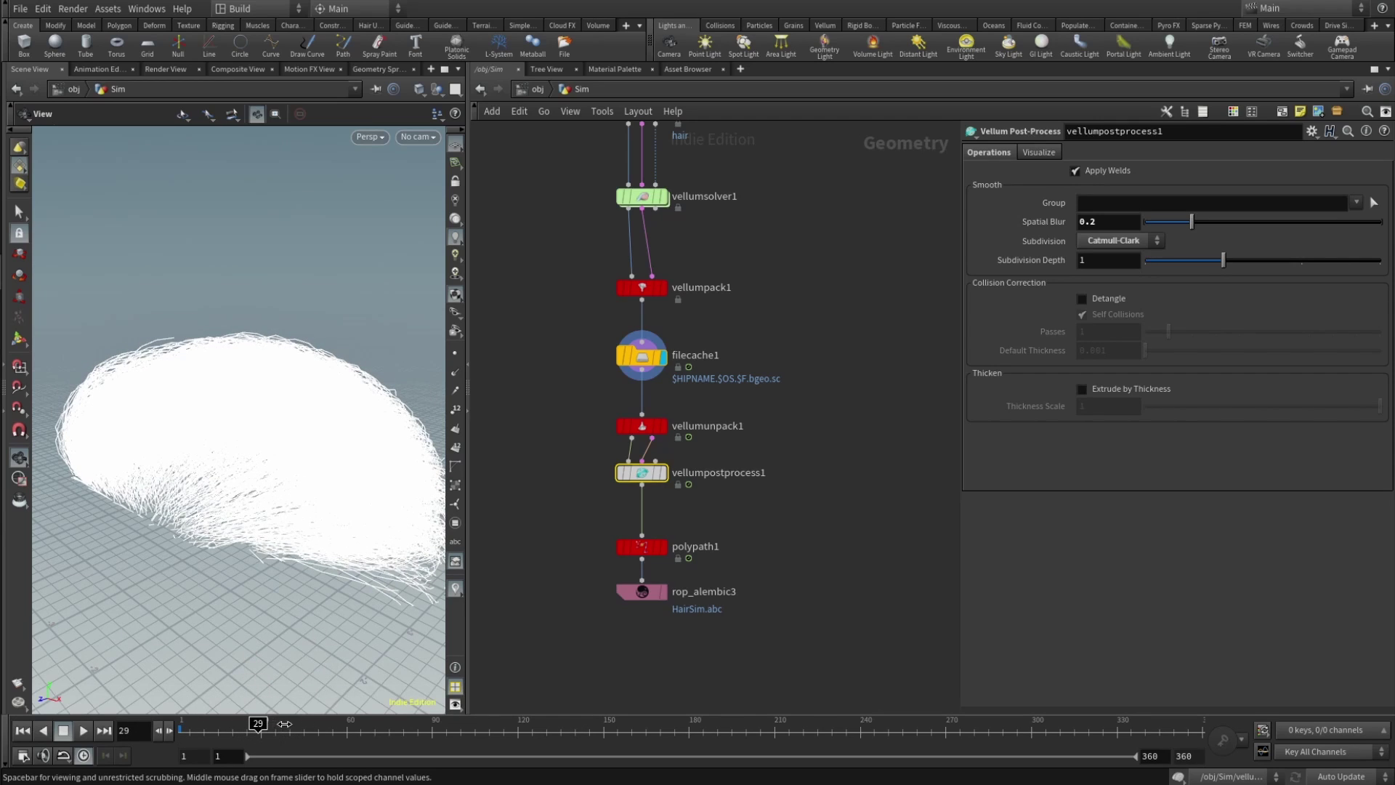
Scrub the cached simulation on to frame 253 and examine the hair on the head and the cut strands.
left_click_drag(320, 726, 552, 723)
mouse_move(228, 548)
left_mouse_down()
mouse_move(167, 465)
mouse_move(218, 436)
mouse_move(268, 481)
mouse_move(245, 542)
left_mouse_up()
left_click_drag(552, 725, 898, 725)
left_click_drag(392, 617, 327, 508)
middle_click_drag(327, 508, 144, 367)
left_click_drag(144, 366, 234, 444)
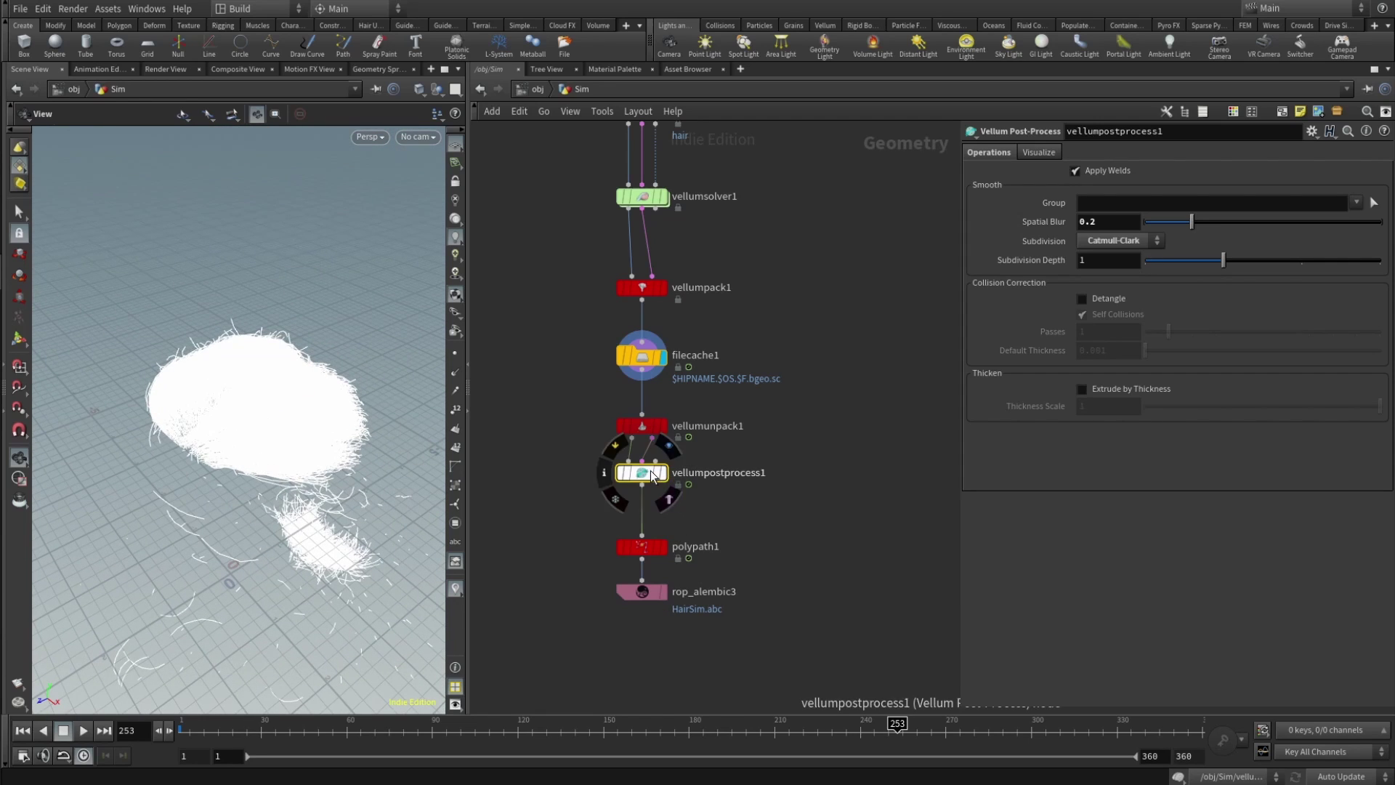
scroll(249, 477, "up", 1)
scroll(249, 476, "up", 2)
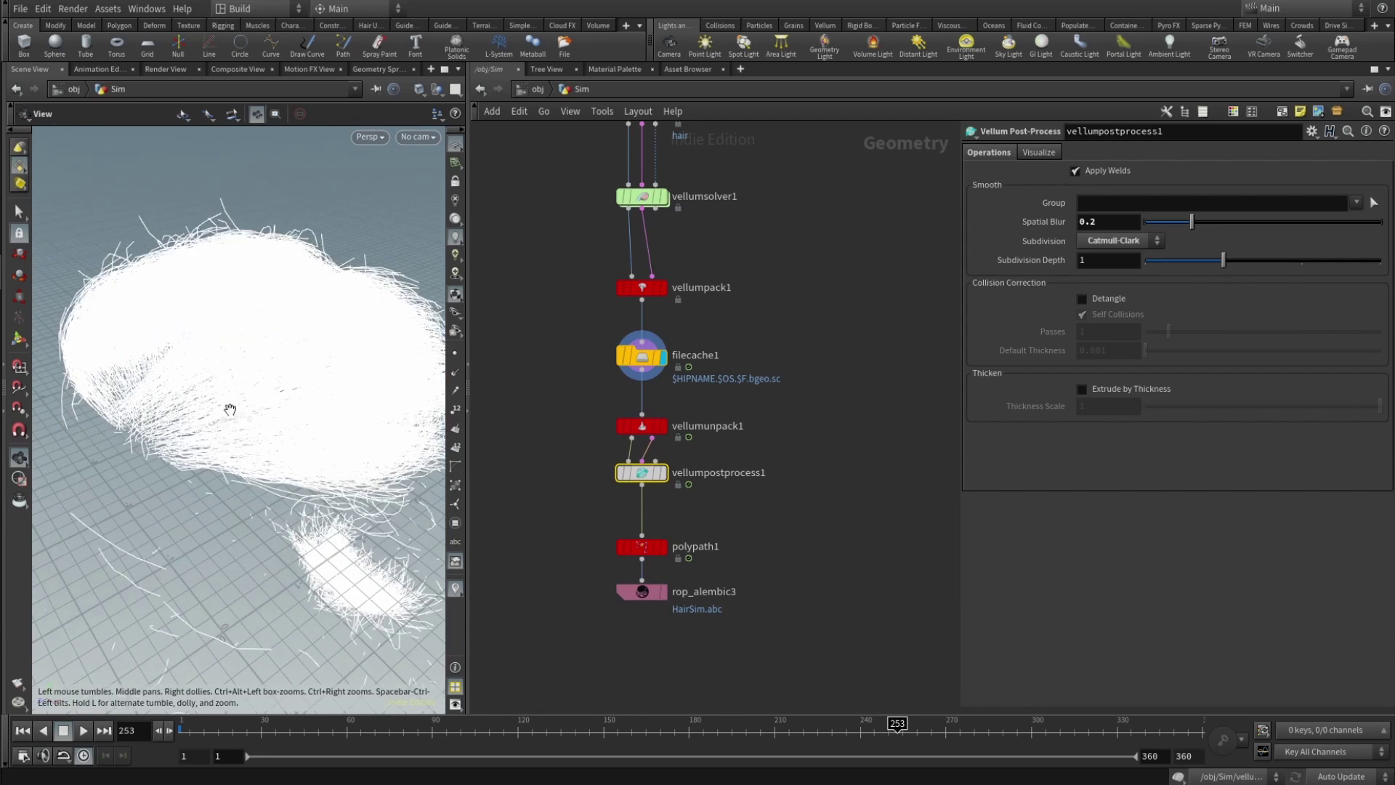
Examine the cut strands up close, display vellumpostprocess1's output and compare the smoothed hair with the cached hair.
middle_click_drag(275, 519, 286, 325)
mouse_move(213, 598)
middle_mouse_down()
mouse_move(215, 526)
mouse_move(280, 397)
middle_mouse_up()
left_click_drag(280, 398, 211, 358)
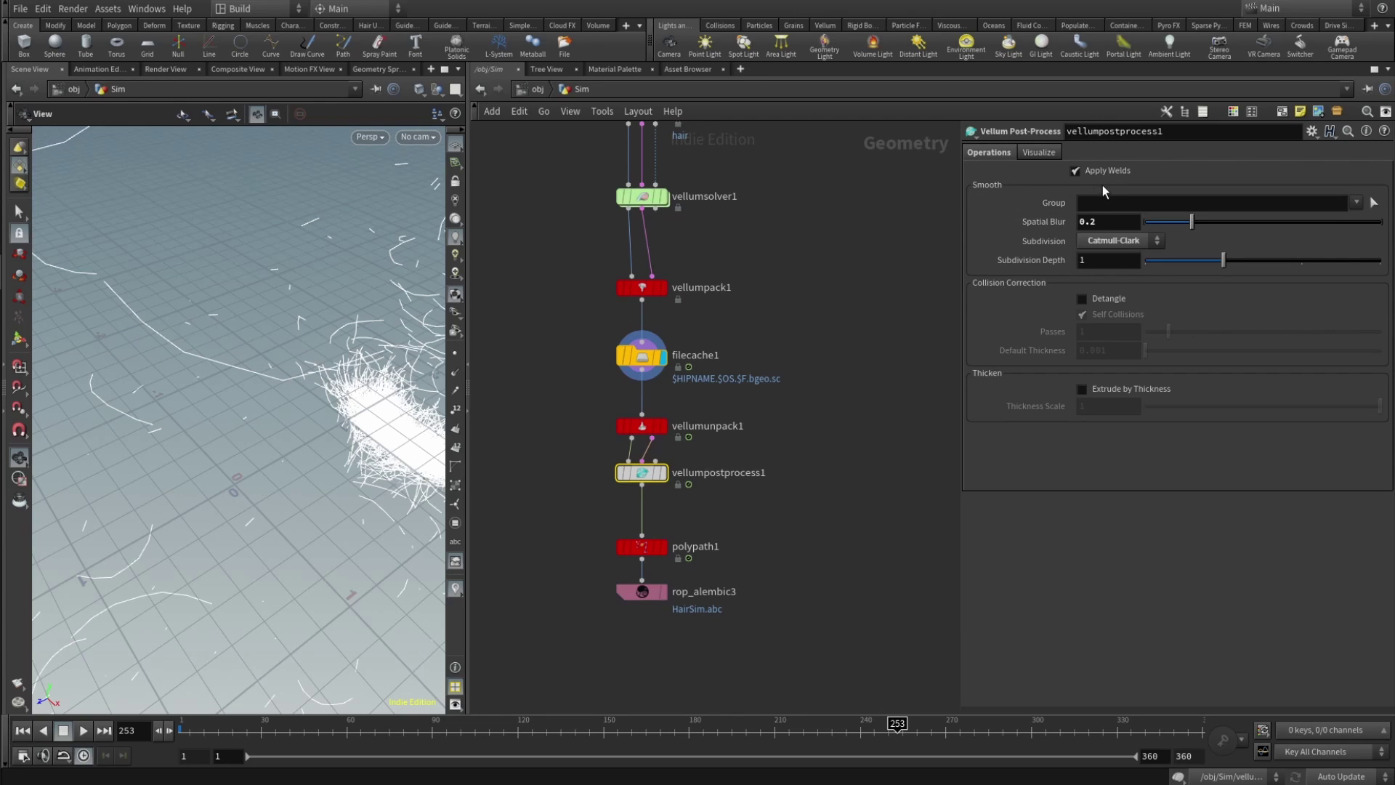
mouse_move(663, 478)
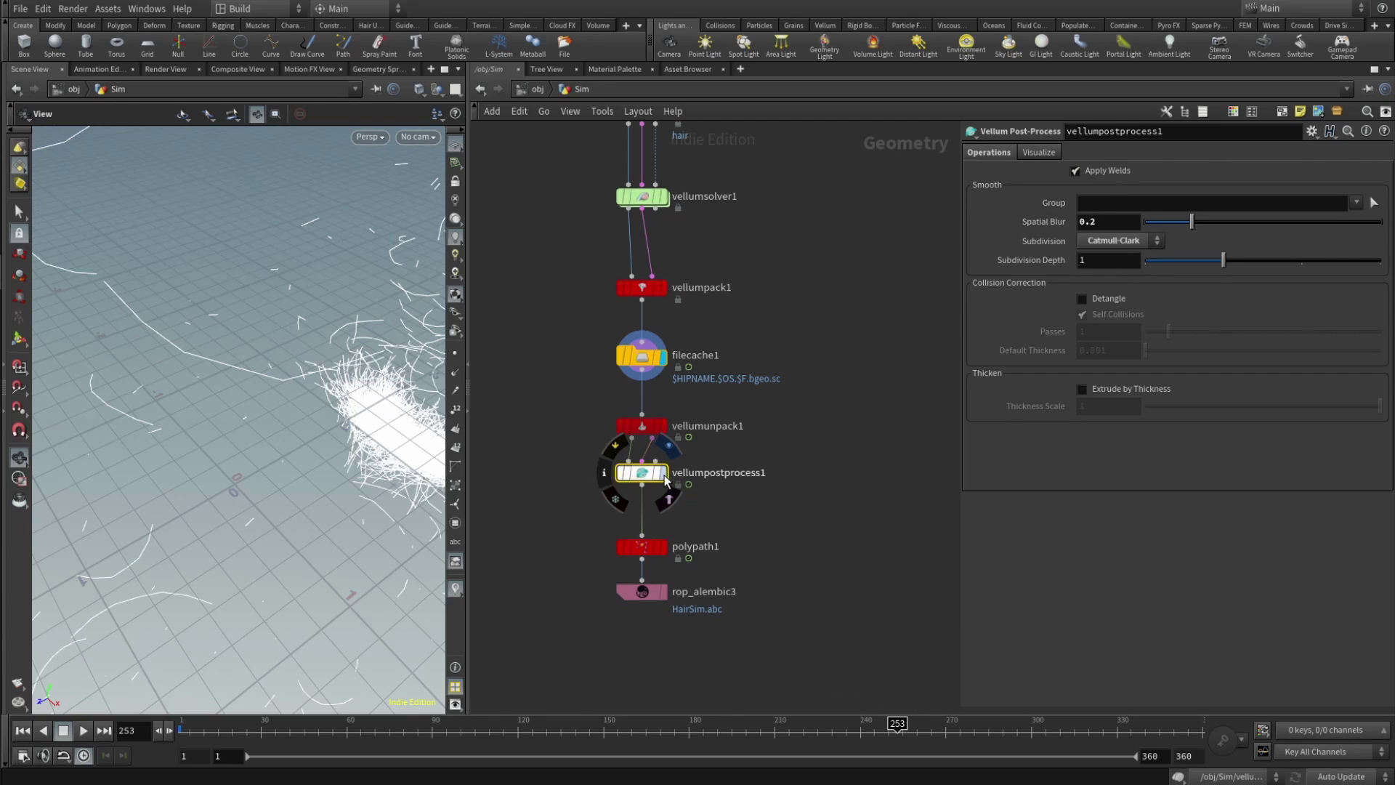
left_click(664, 476)
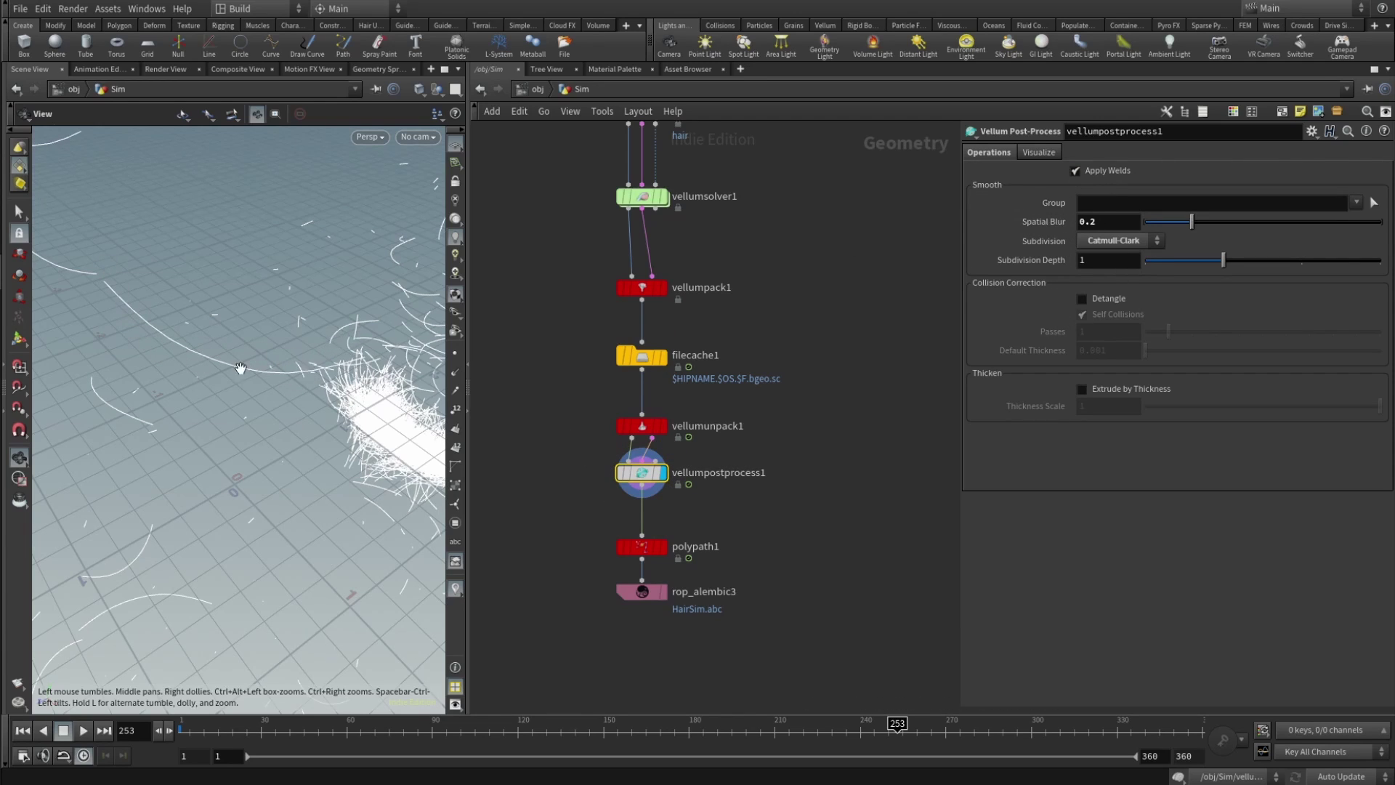
right_click_drag(203, 364, 243, 389)
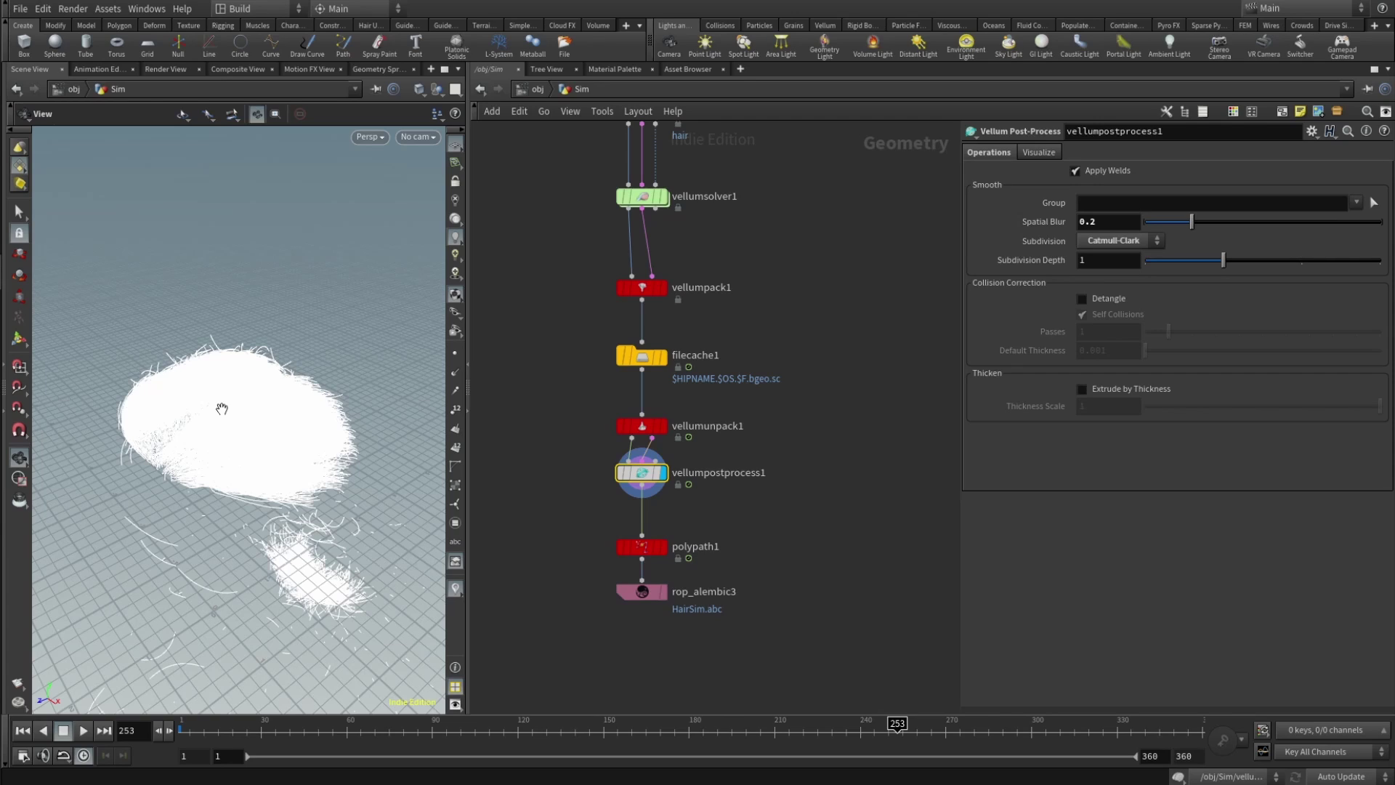
Display polypath1, show the export settings of rop_alembic3, and locate the razor and human Alembic export nodes in the network.
left_click(638, 547)
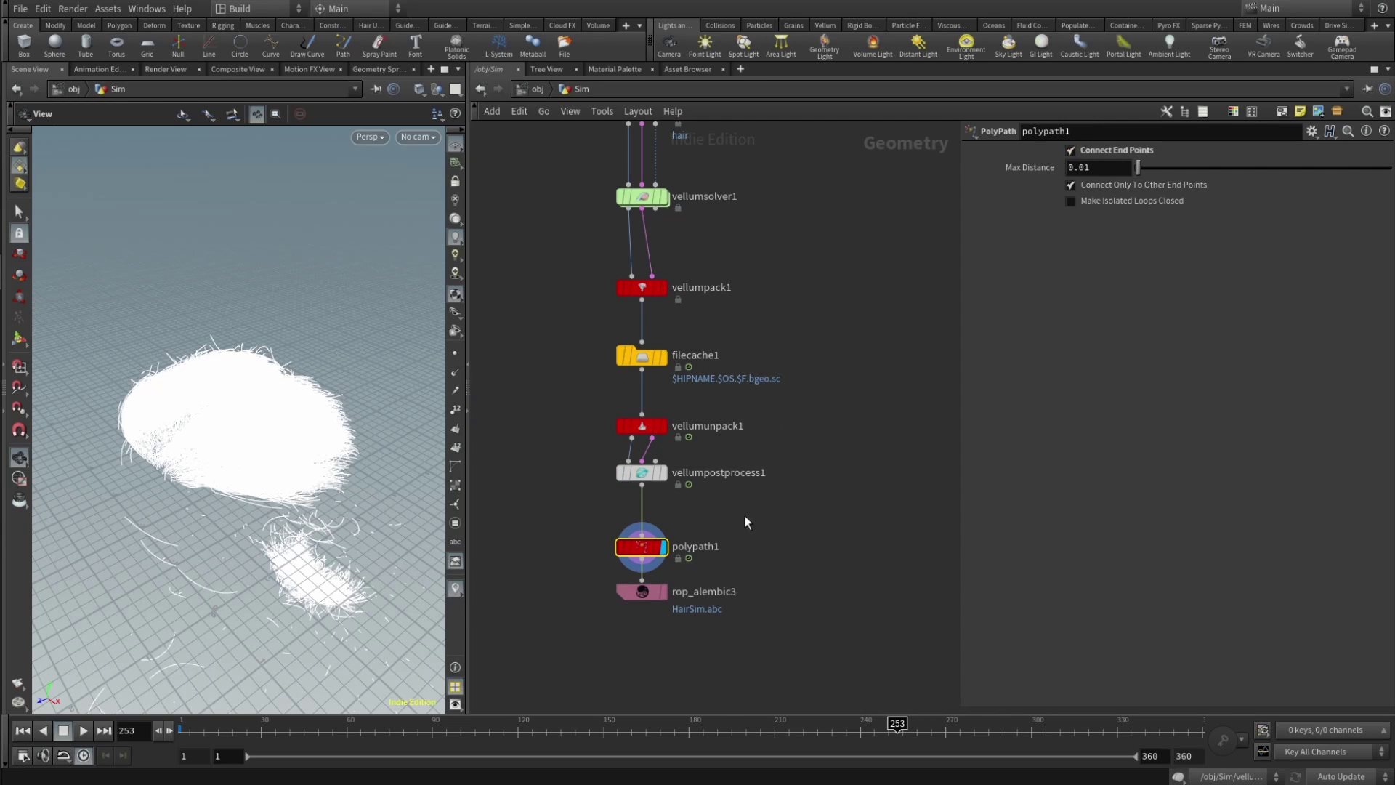
left_click(644, 594)
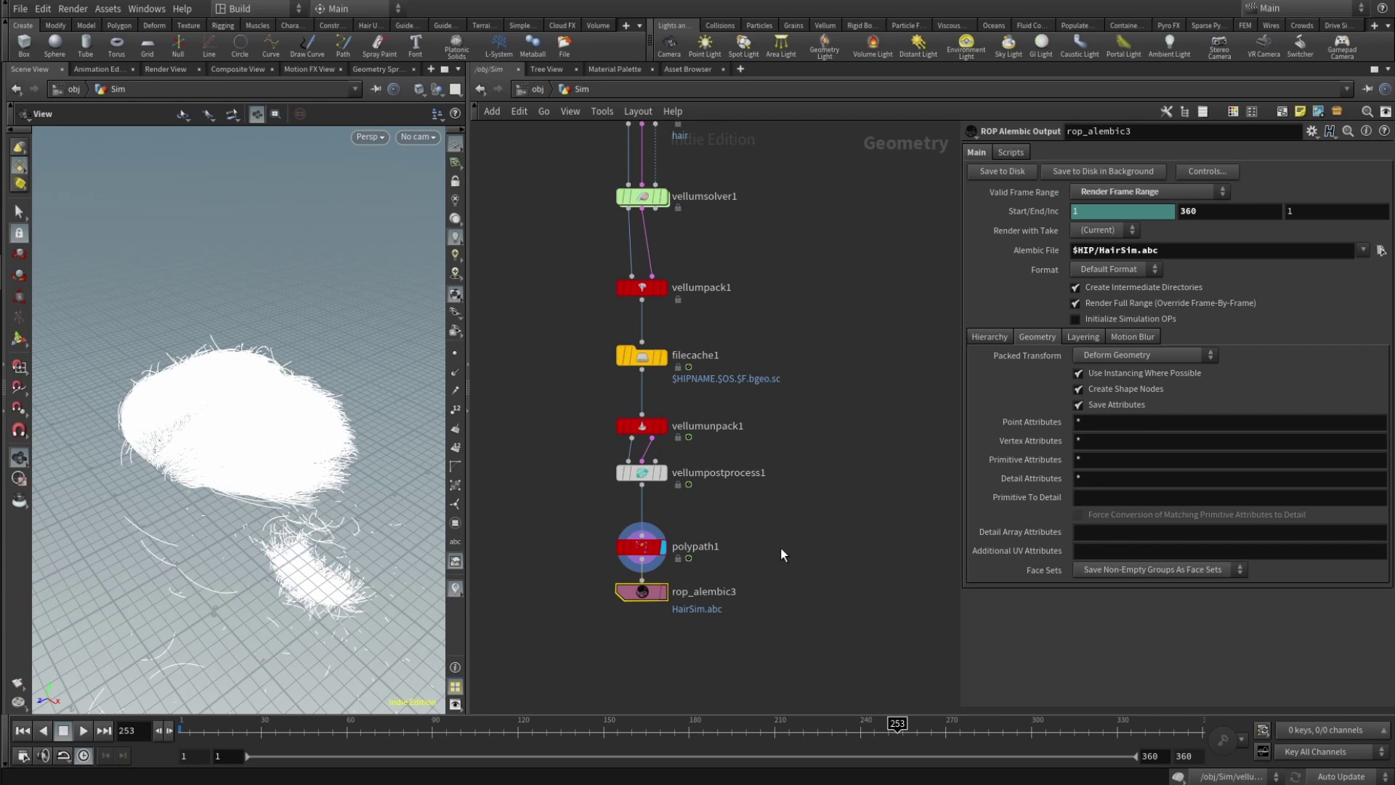
scroll(782, 545, "down", 3)
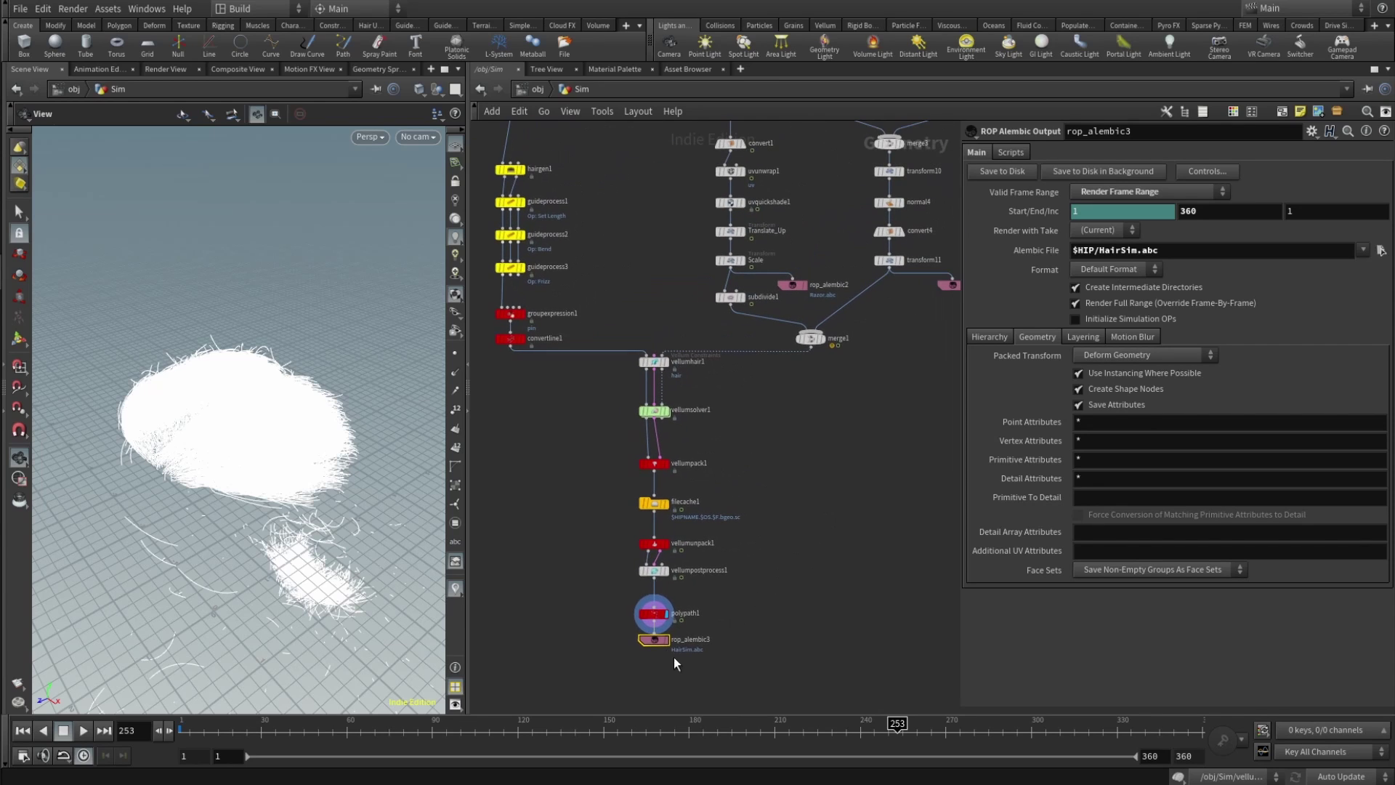
scroll(758, 566, "down", 4)
scroll(756, 552, "up", 6)
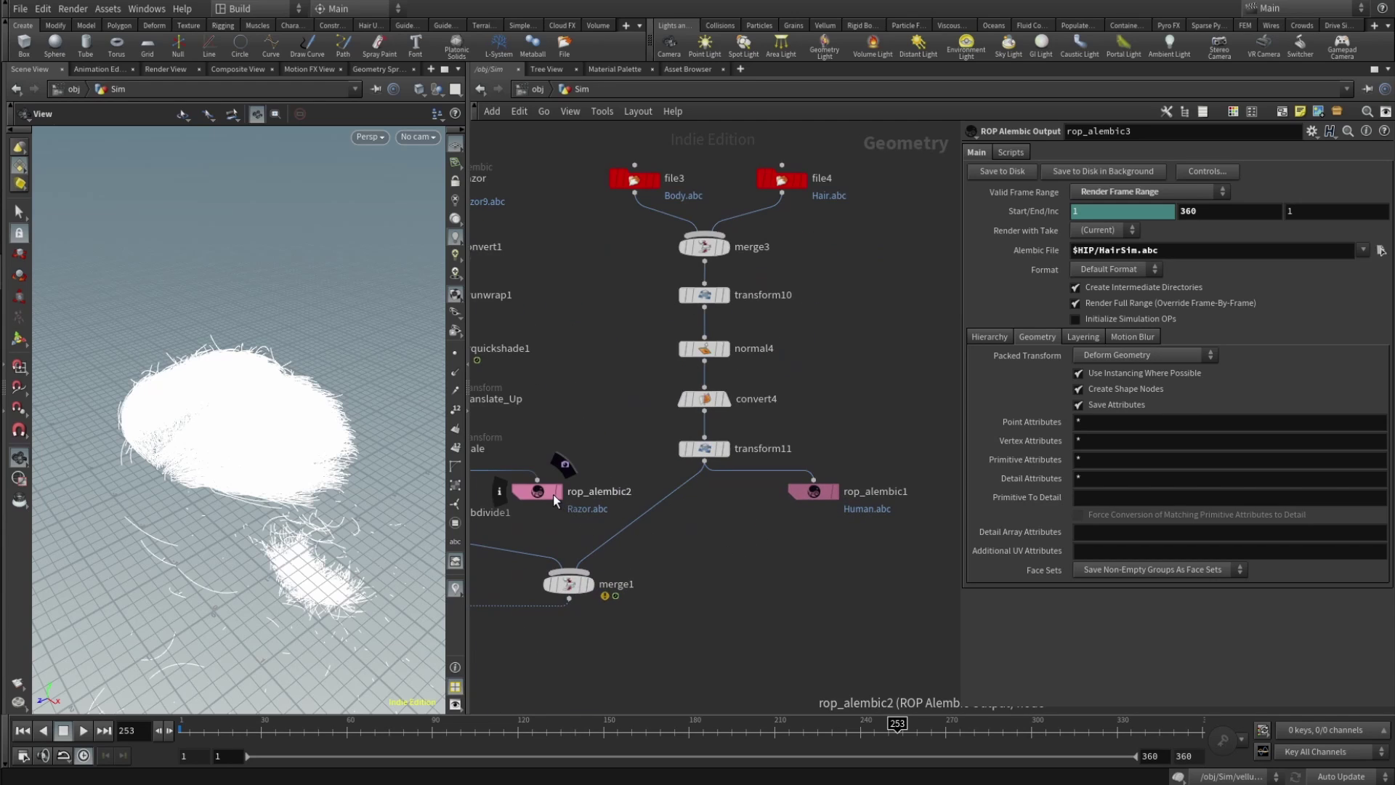
scroll(804, 548, "down", 6)
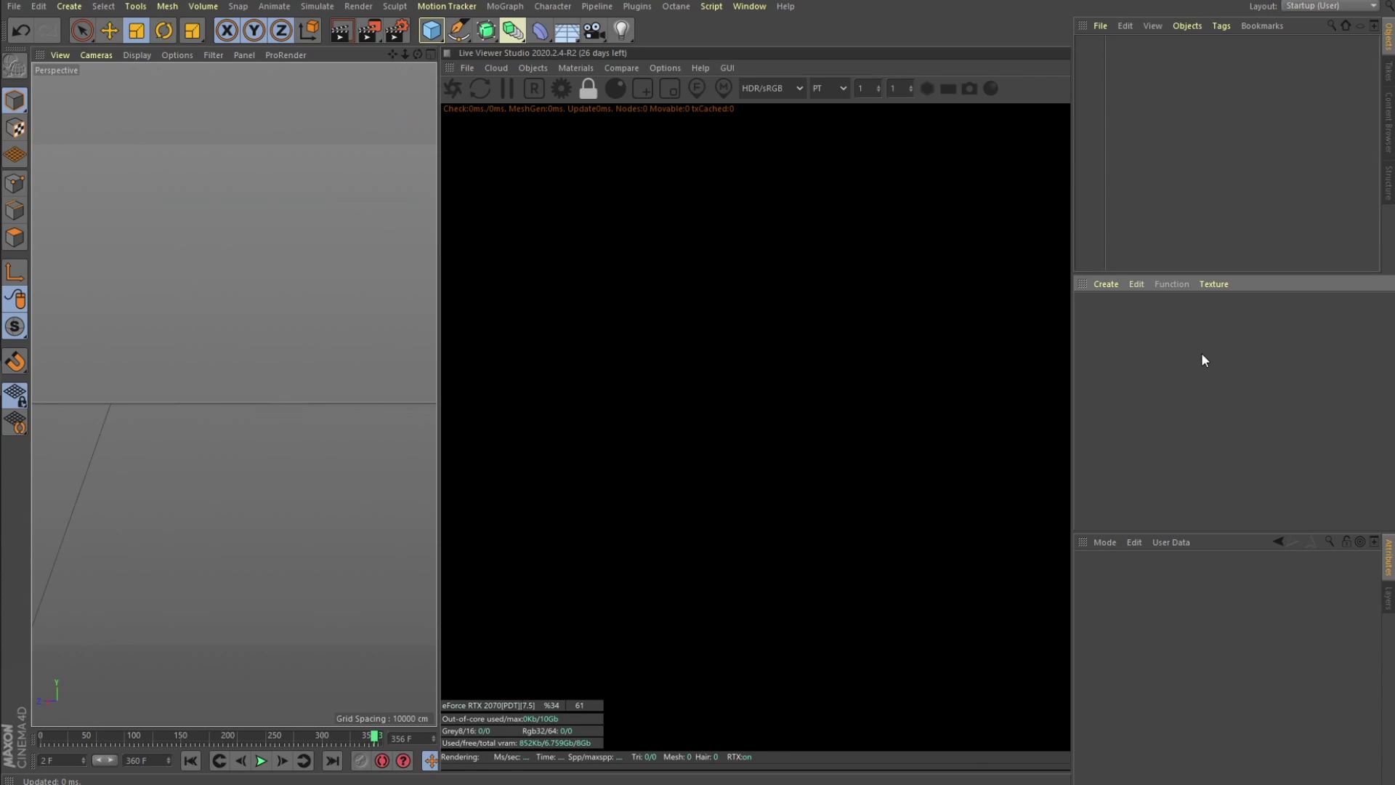
In Cinema 4D, import Razor.abc, HairSim.abc and Human.abc from the Hair Cutter folder, accepting the Alembic import settings.
left_click(191, 760)
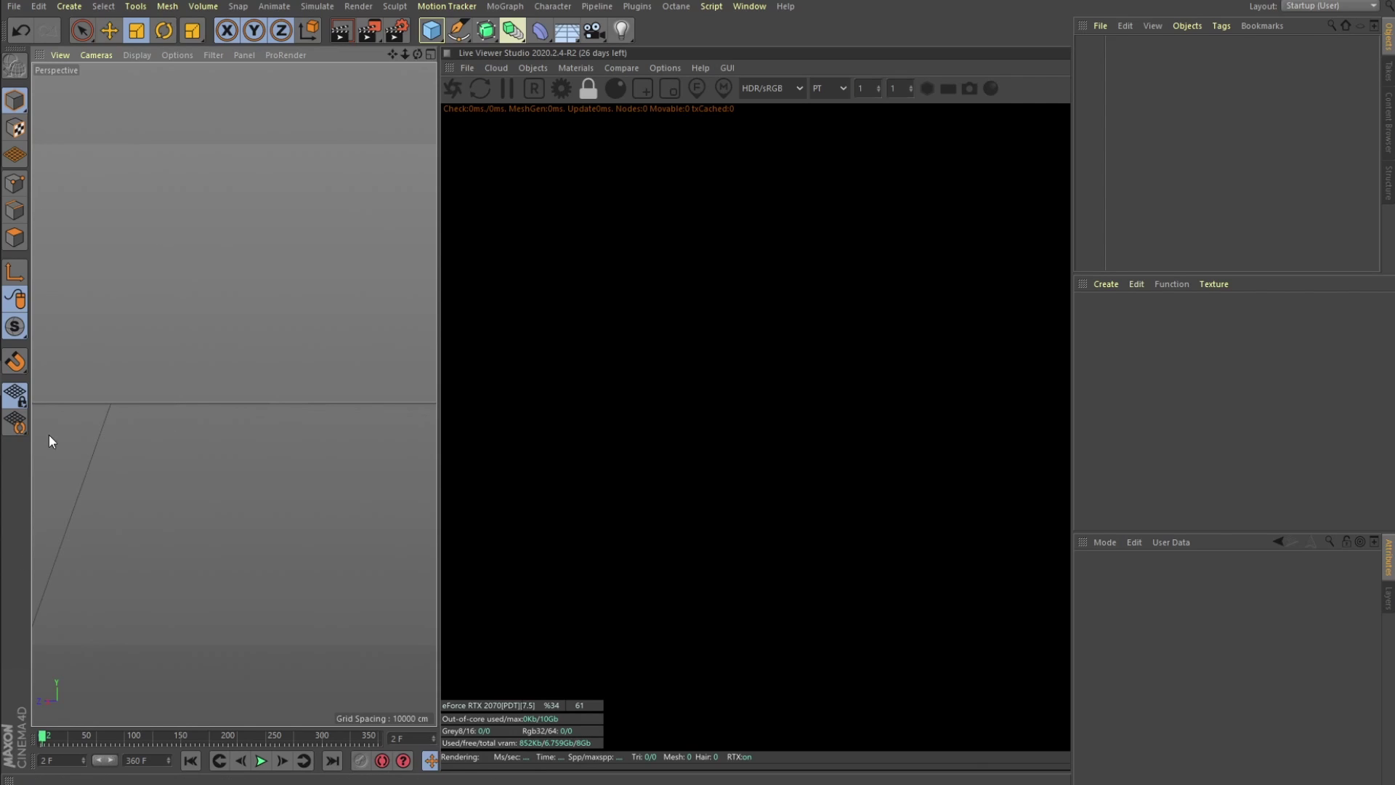
key("alt+Tab")
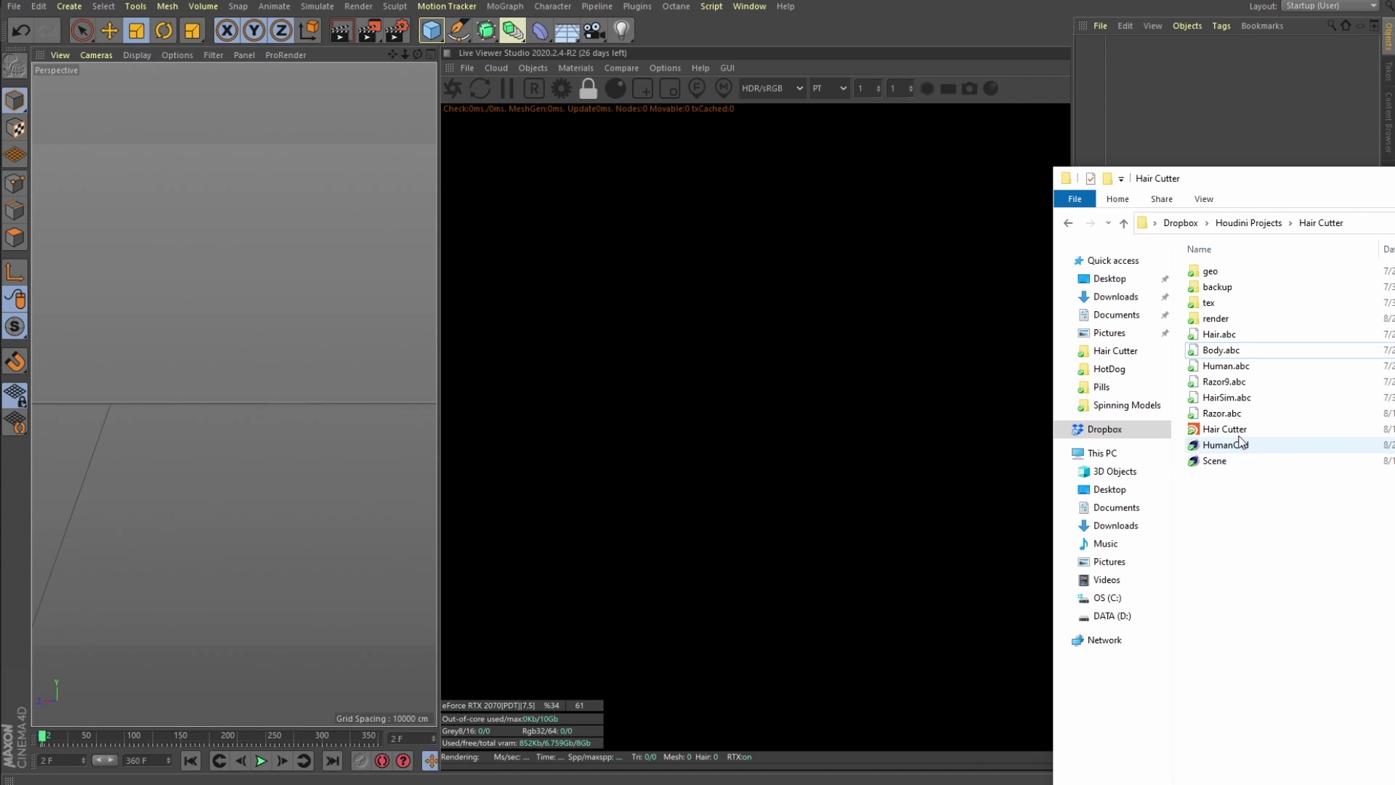
left_click(1234, 415)
left_click(1224, 399, "ctrl")
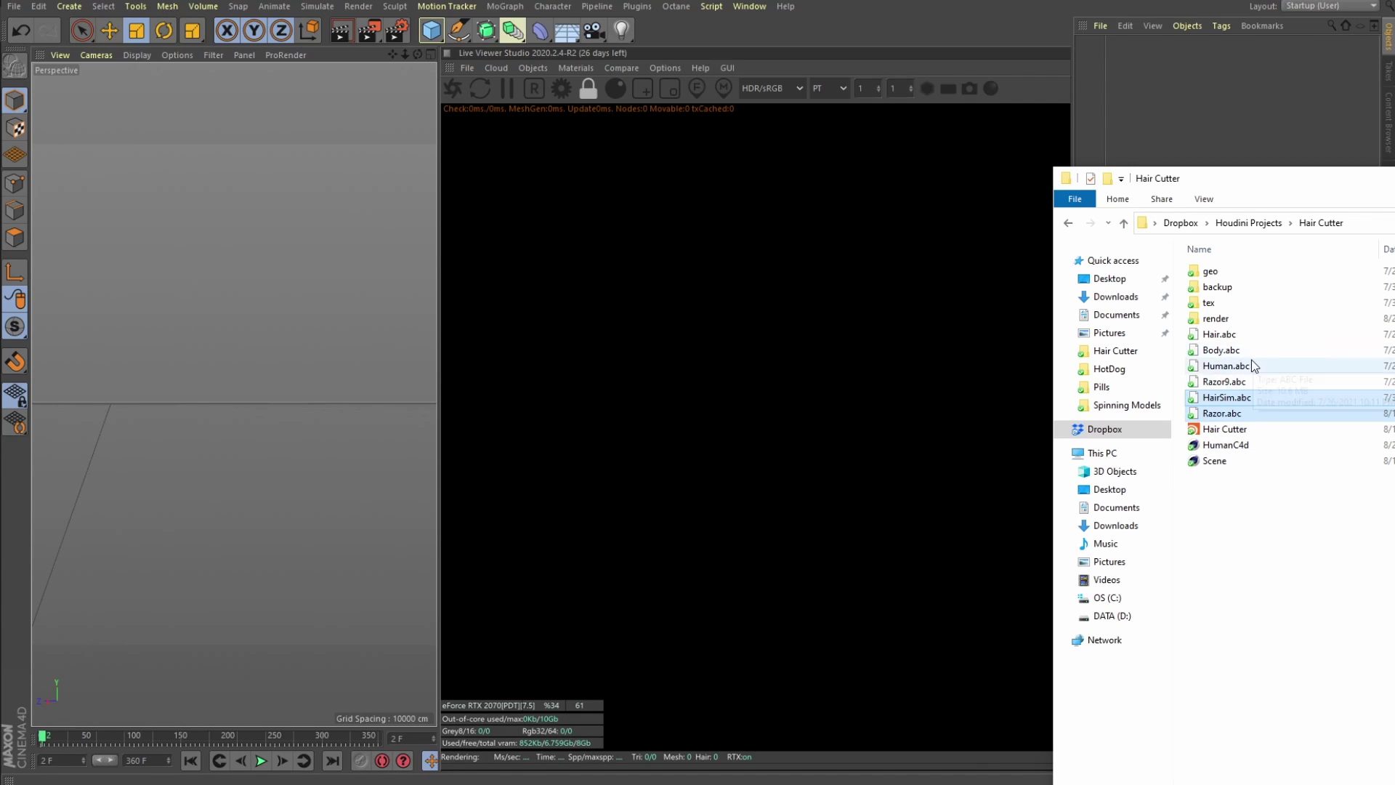
left_click(1246, 365, "ctrl")
left_click_drag(1245, 365, 247, 347)
left_click(230, 518)
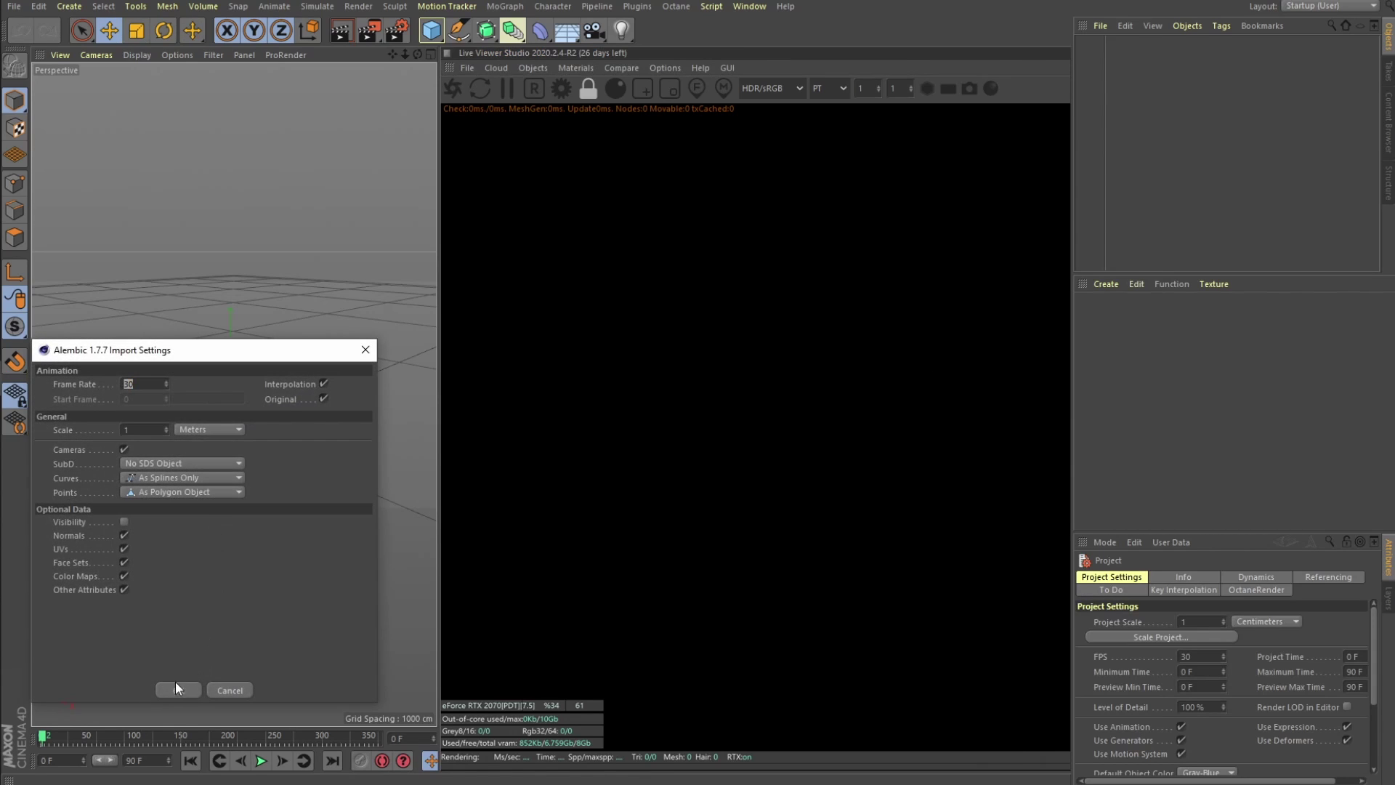
left_click(173, 689)
key("Return")
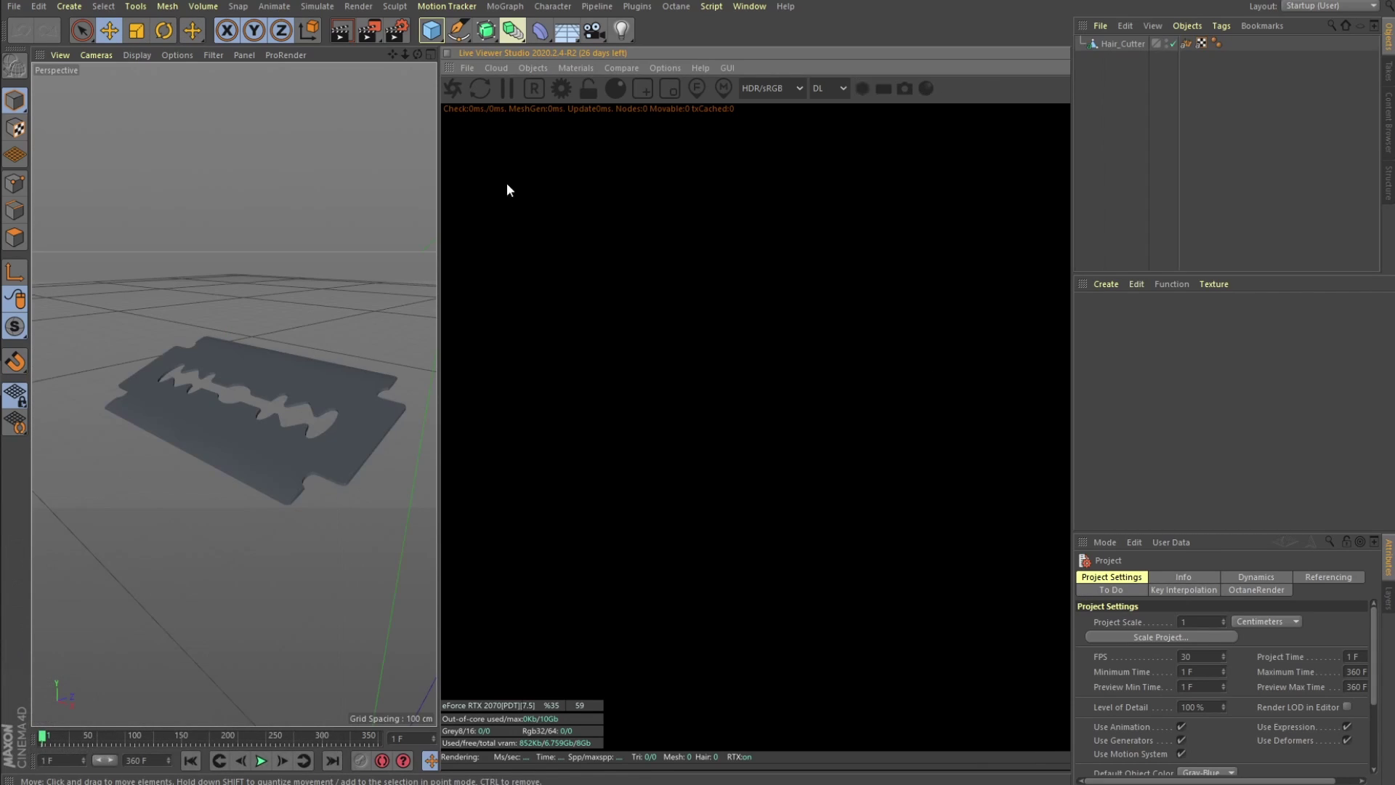
Copy the razor object from the Razor.abc document into the HairSim.abc document.
left_click(1107, 44)
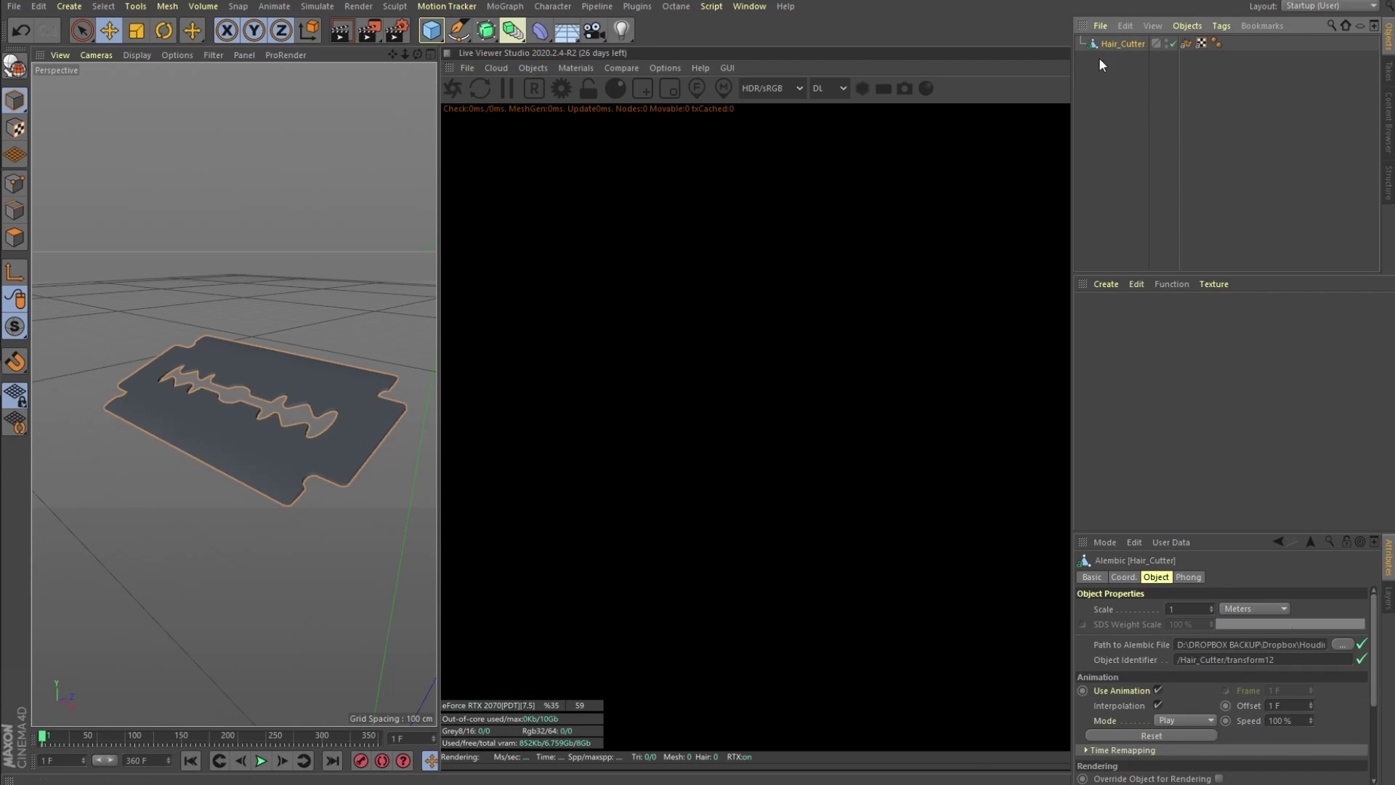
left_click(759, 9)
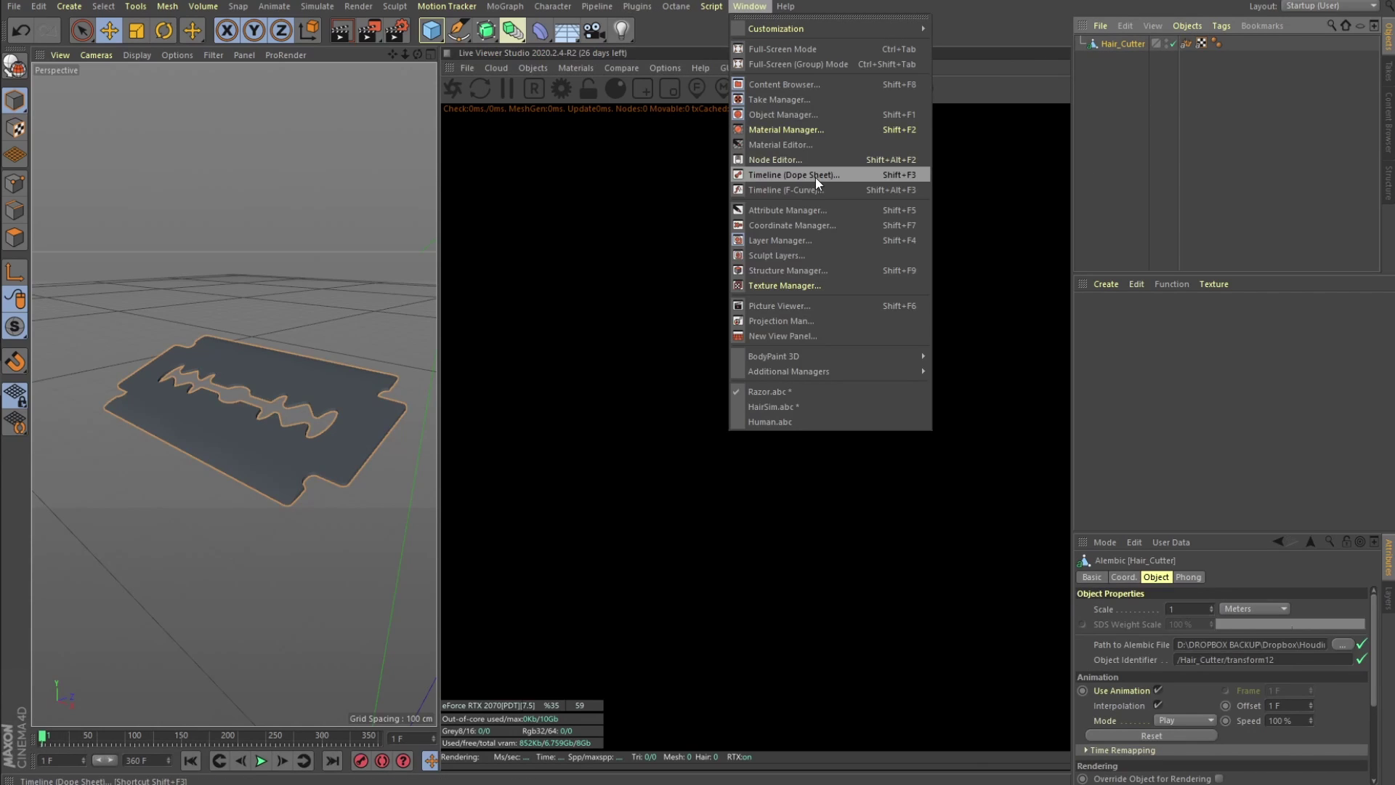
left_click(779, 406)
key("ctrl+v")
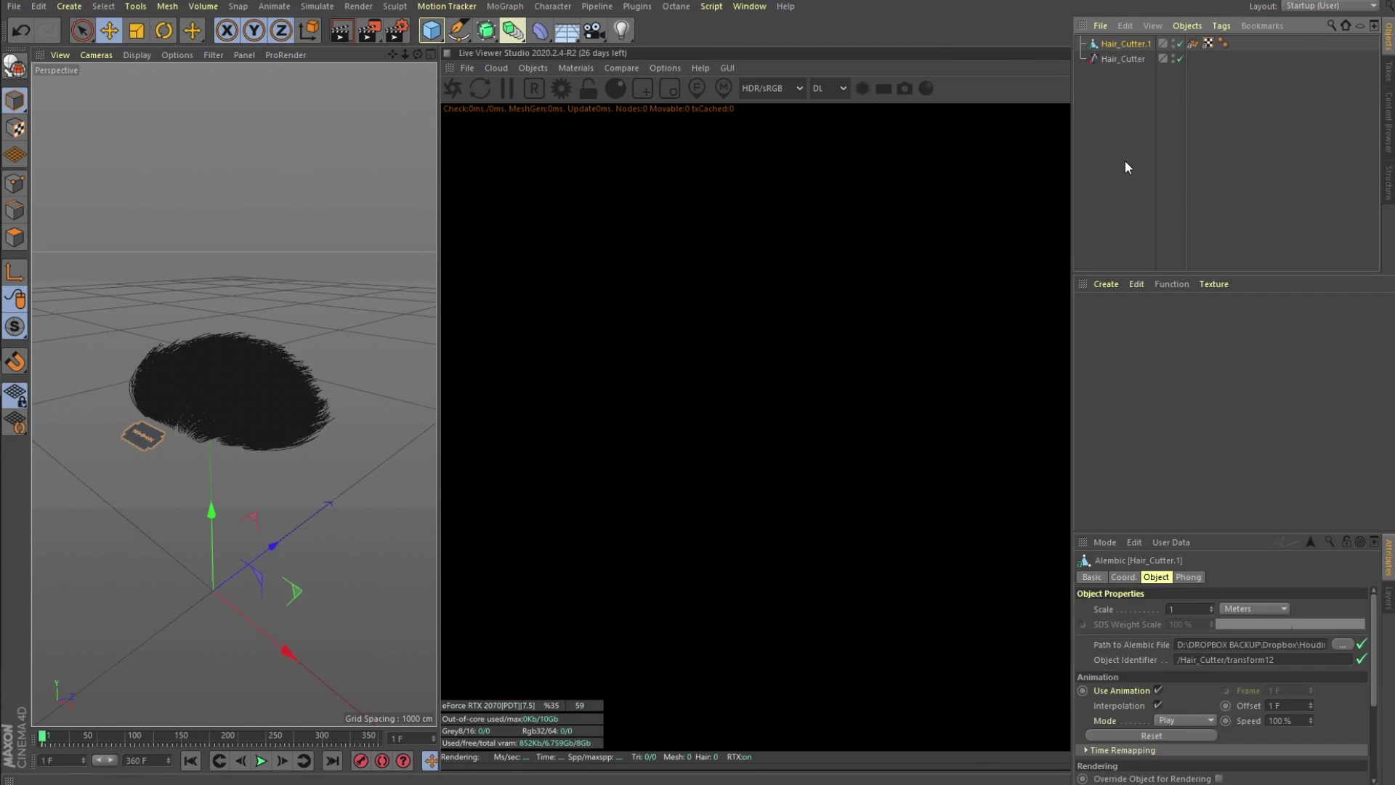
Copy the human bust from the Human.abc document into the HairSim.abc document.
left_click(752, 7)
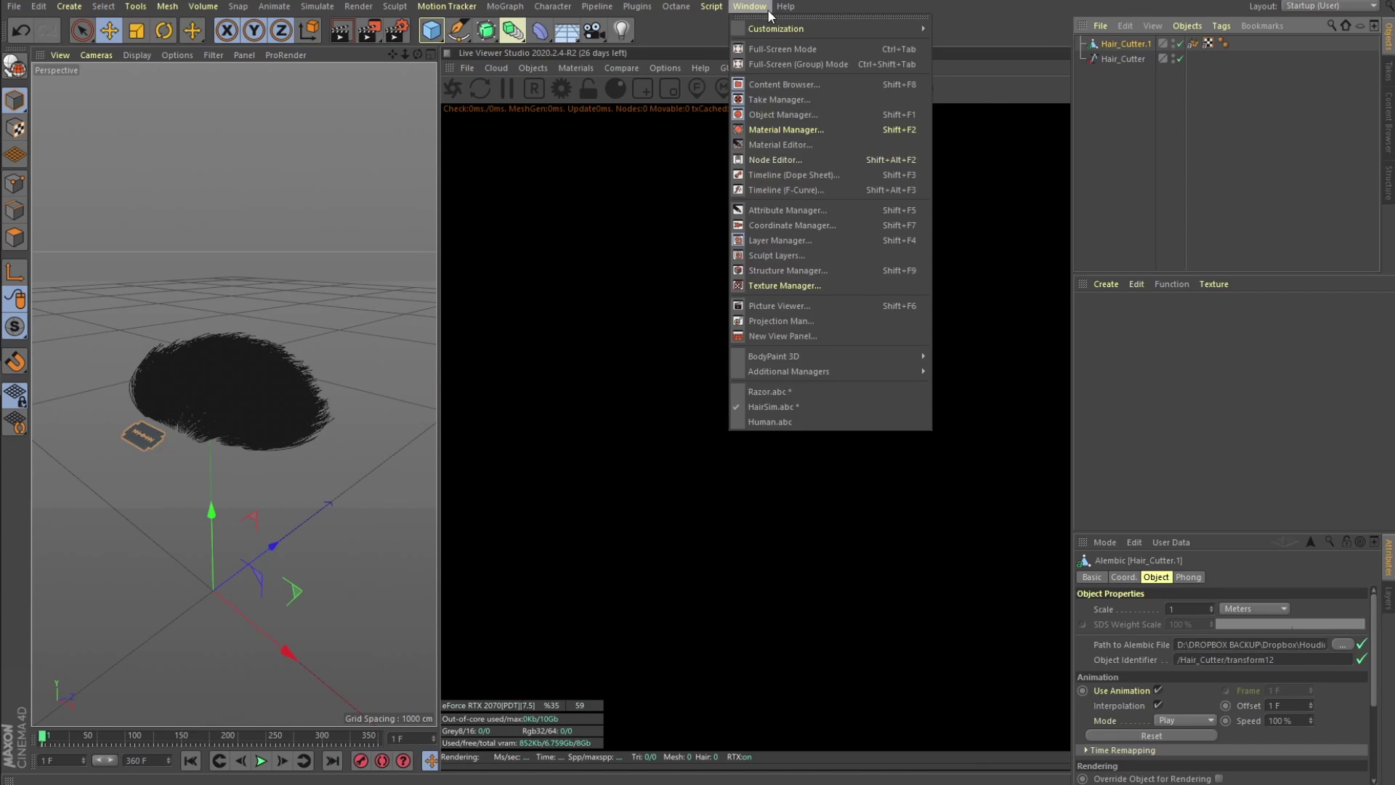
left_click(826, 423)
left_click(203, 401)
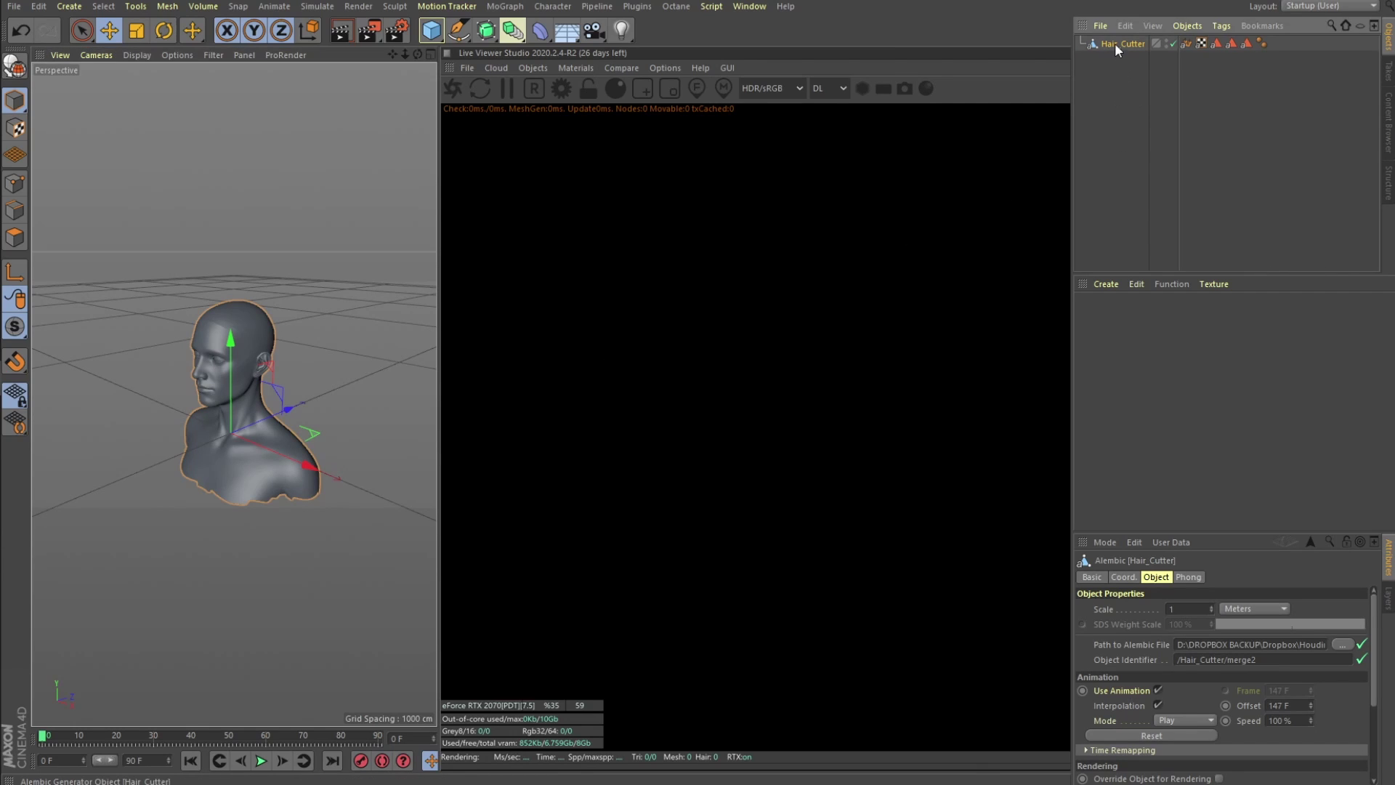
left_click(749, 6)
left_click(822, 415)
left_click(1095, 171)
key("ctrl+v")
left_click(1139, 135)
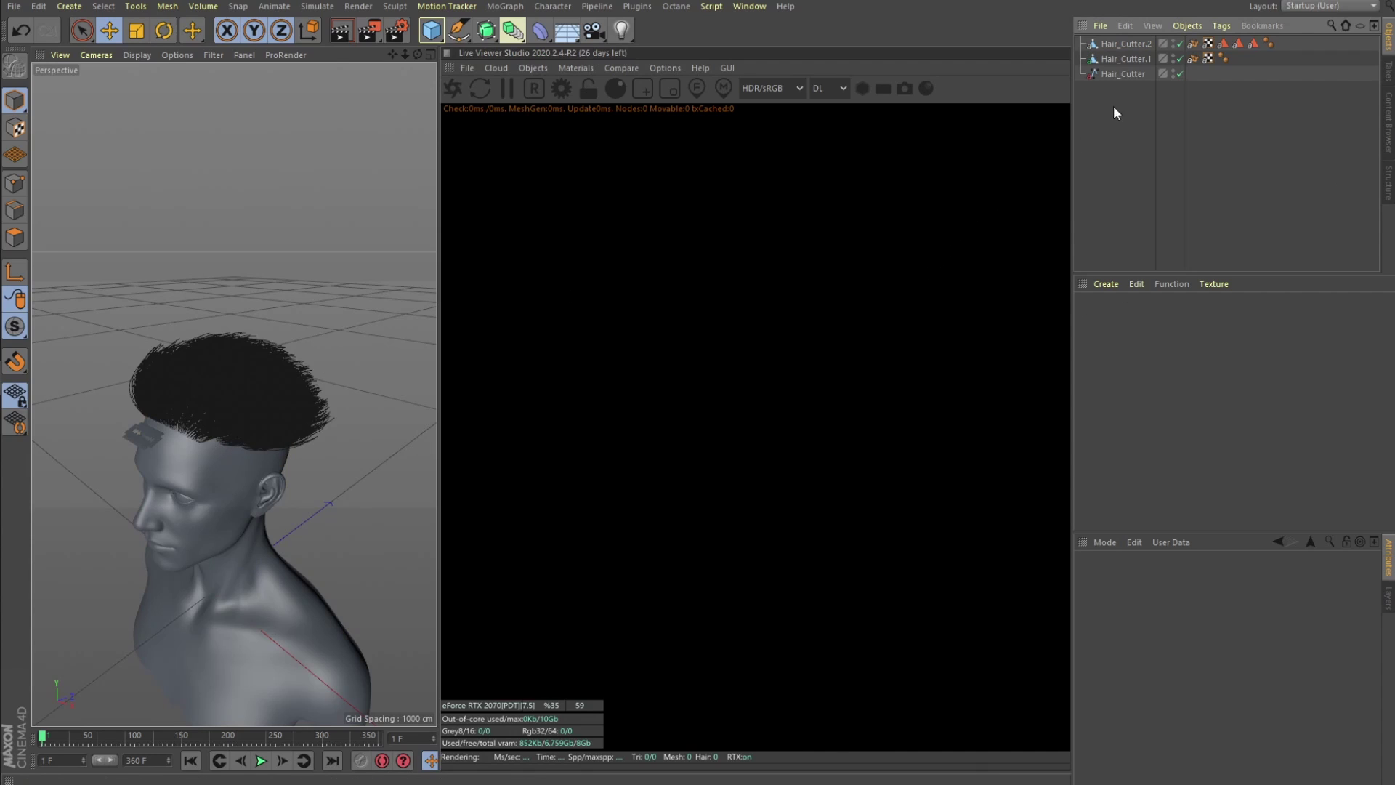
Save the combined project as Scene in the Hair Cutter folder, replacing the existing file.
left_click_drag(1116, 113, 1089, 30)
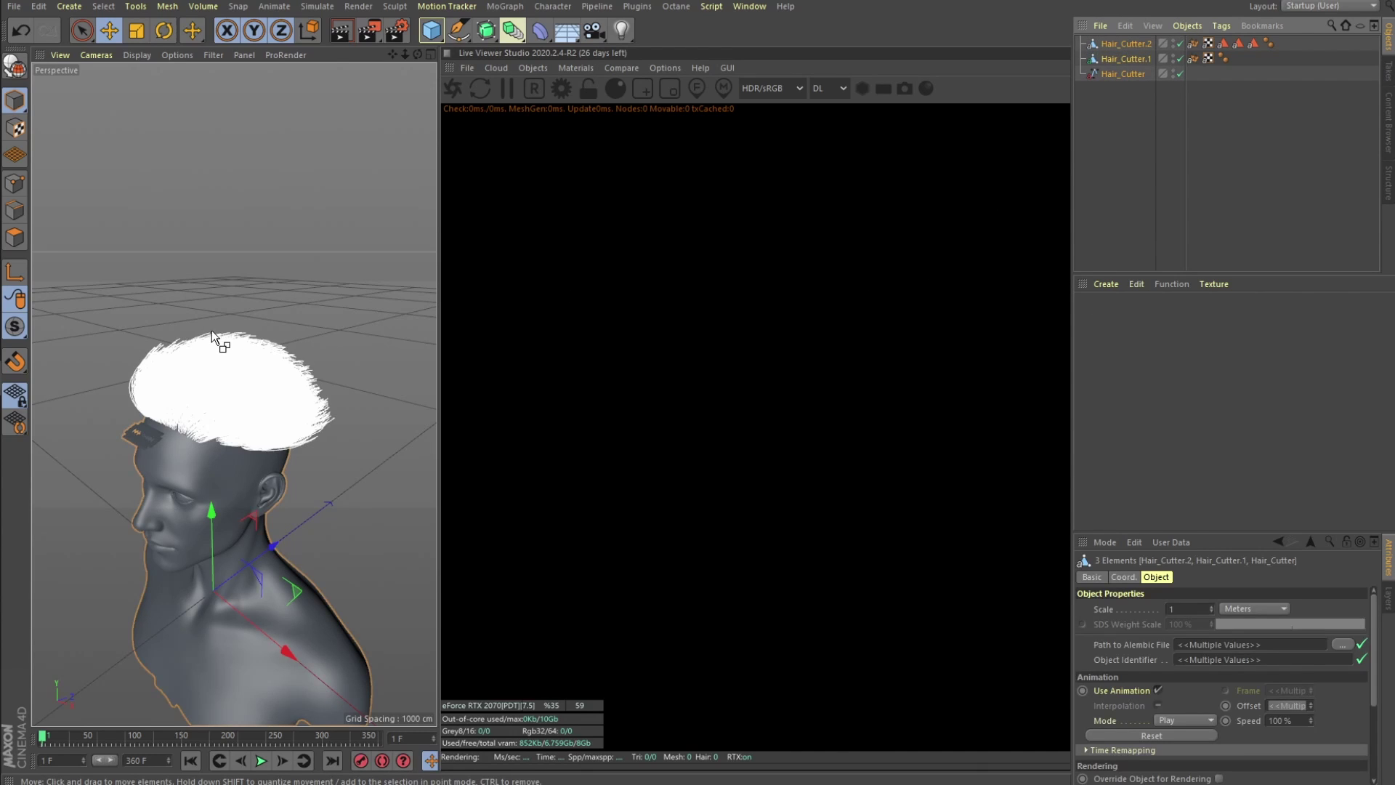
key("ctrl+s")
left_click(165, 107)
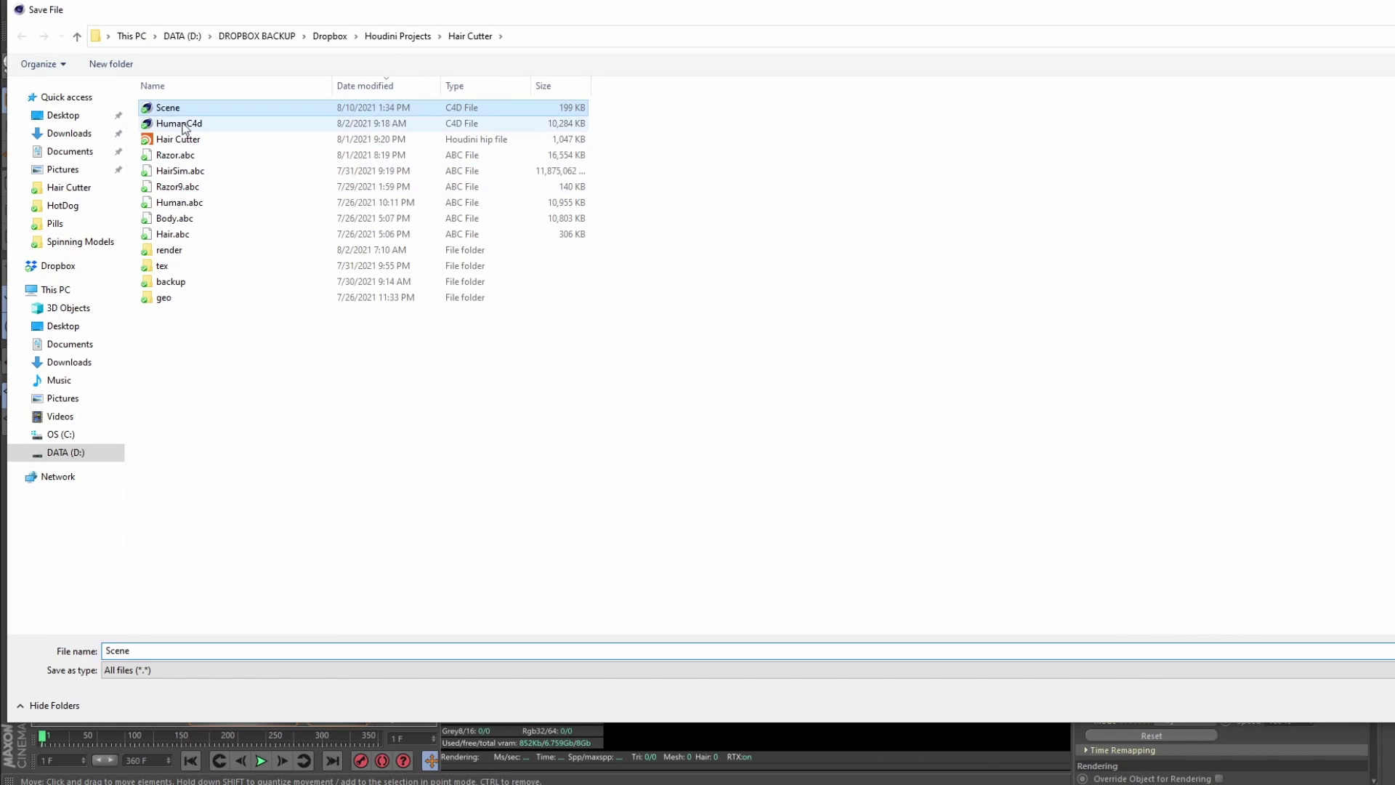
key("Return")
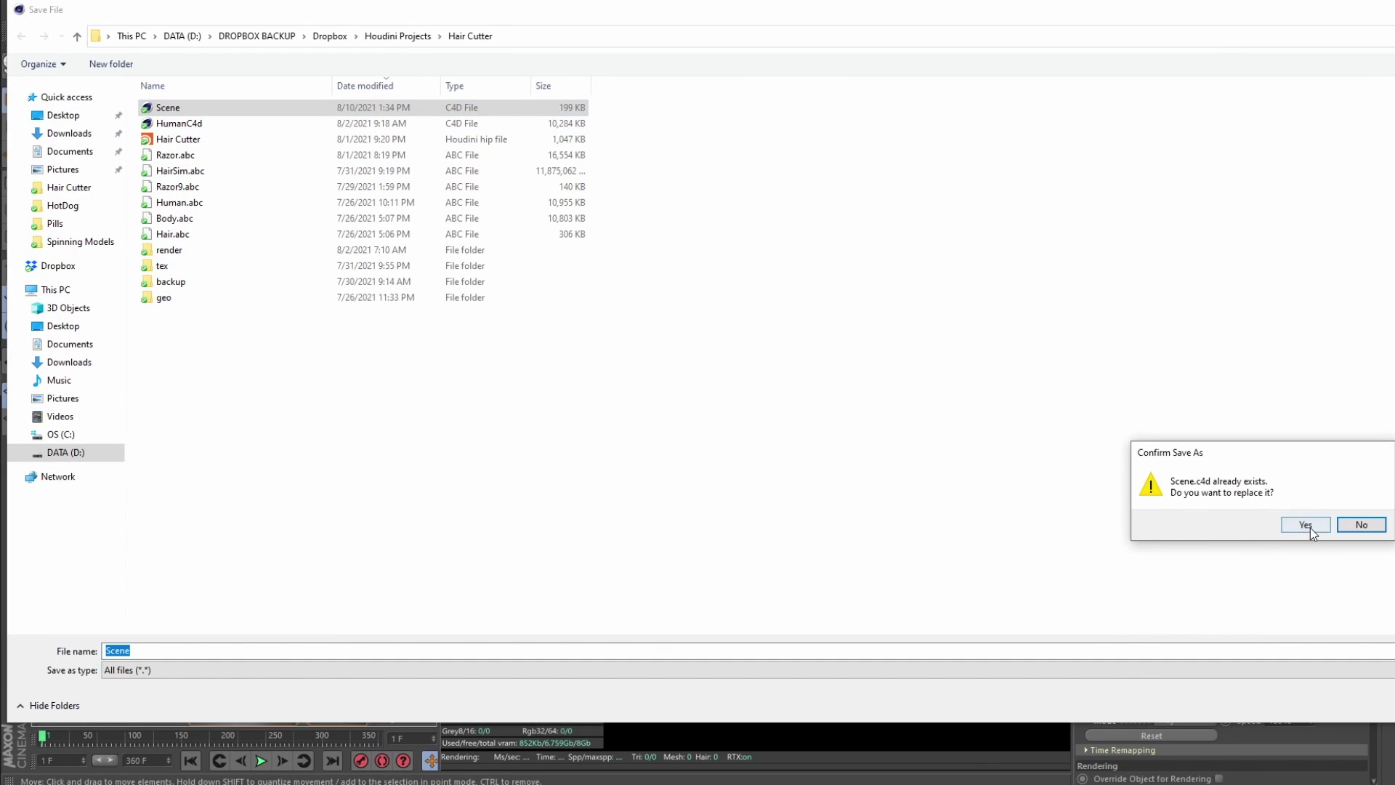
left_click(1304, 525)
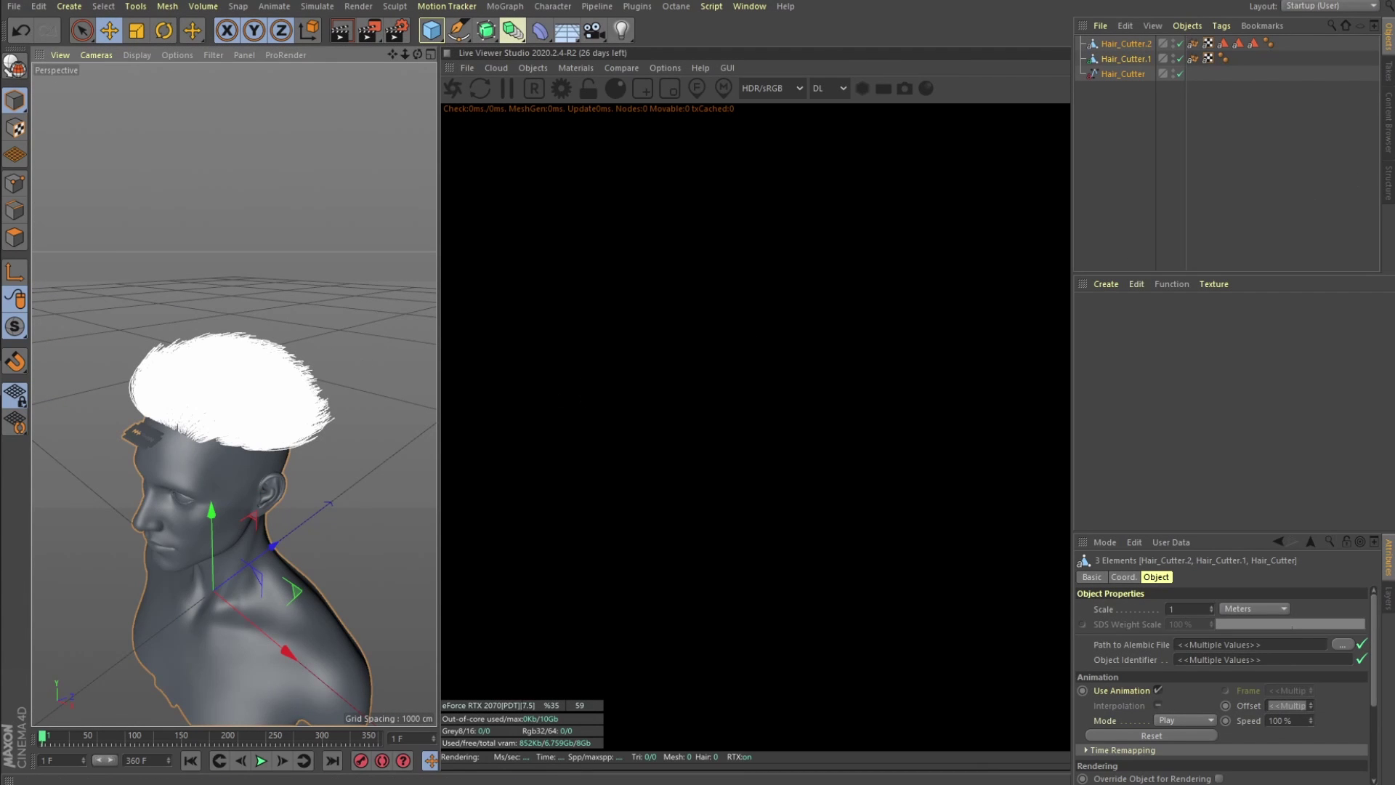
Set the render output size to 1080 by 1350 pixels.
key("alt+Tab")
key("alt+Tab")
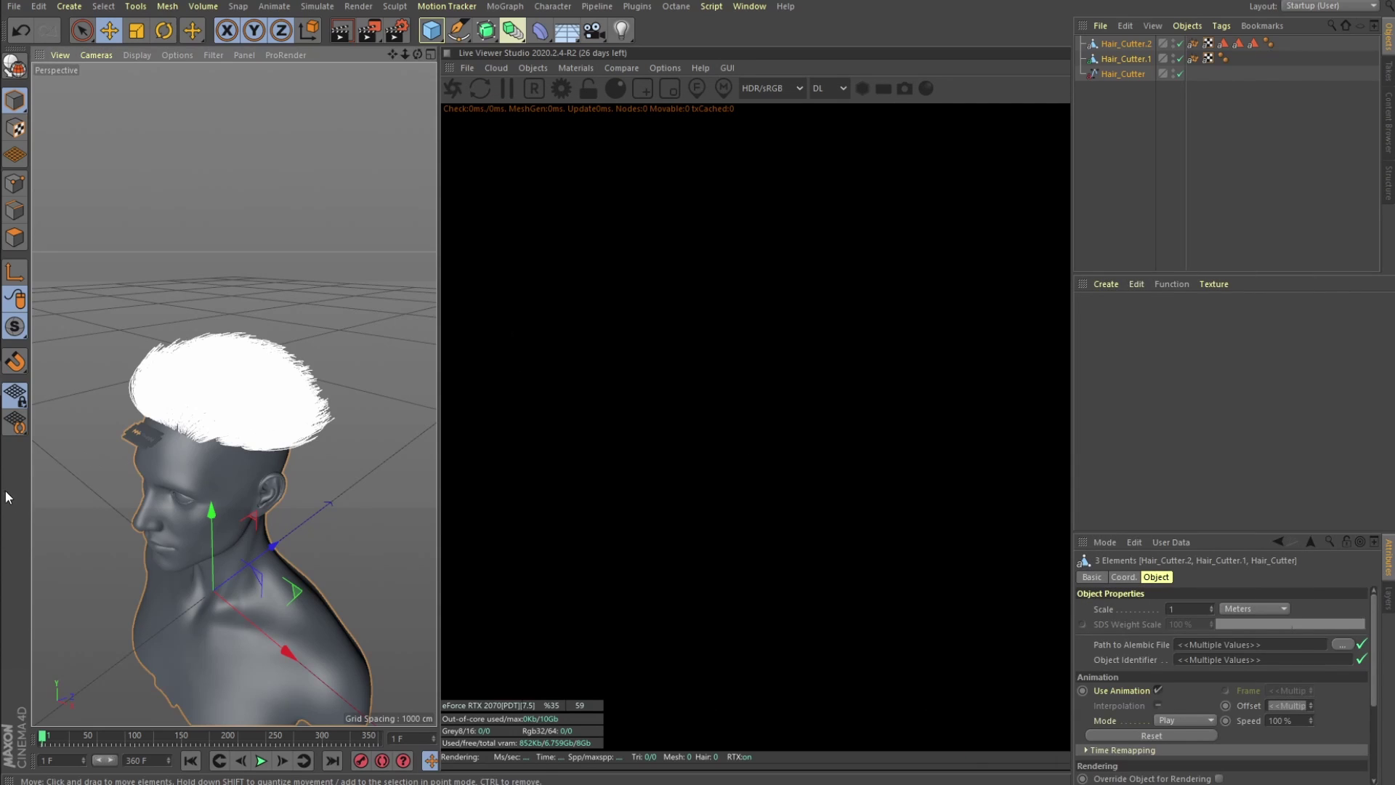
right_click_drag(262, 454, 187, 369, "alt")
middle_click_drag(187, 369, 205, 380, "alt")
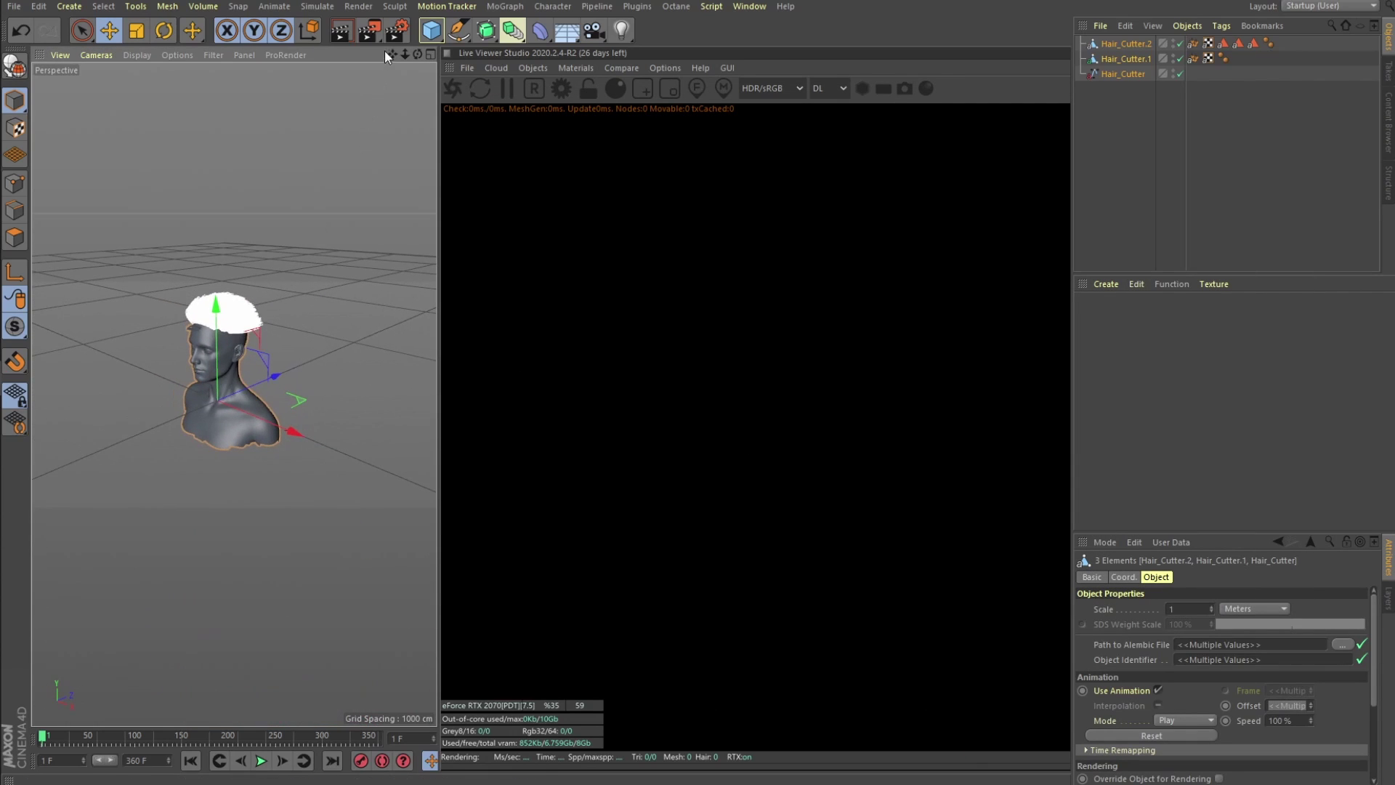
left_click(397, 29)
double_click(668, 94)
type("1080")
key("Tab")
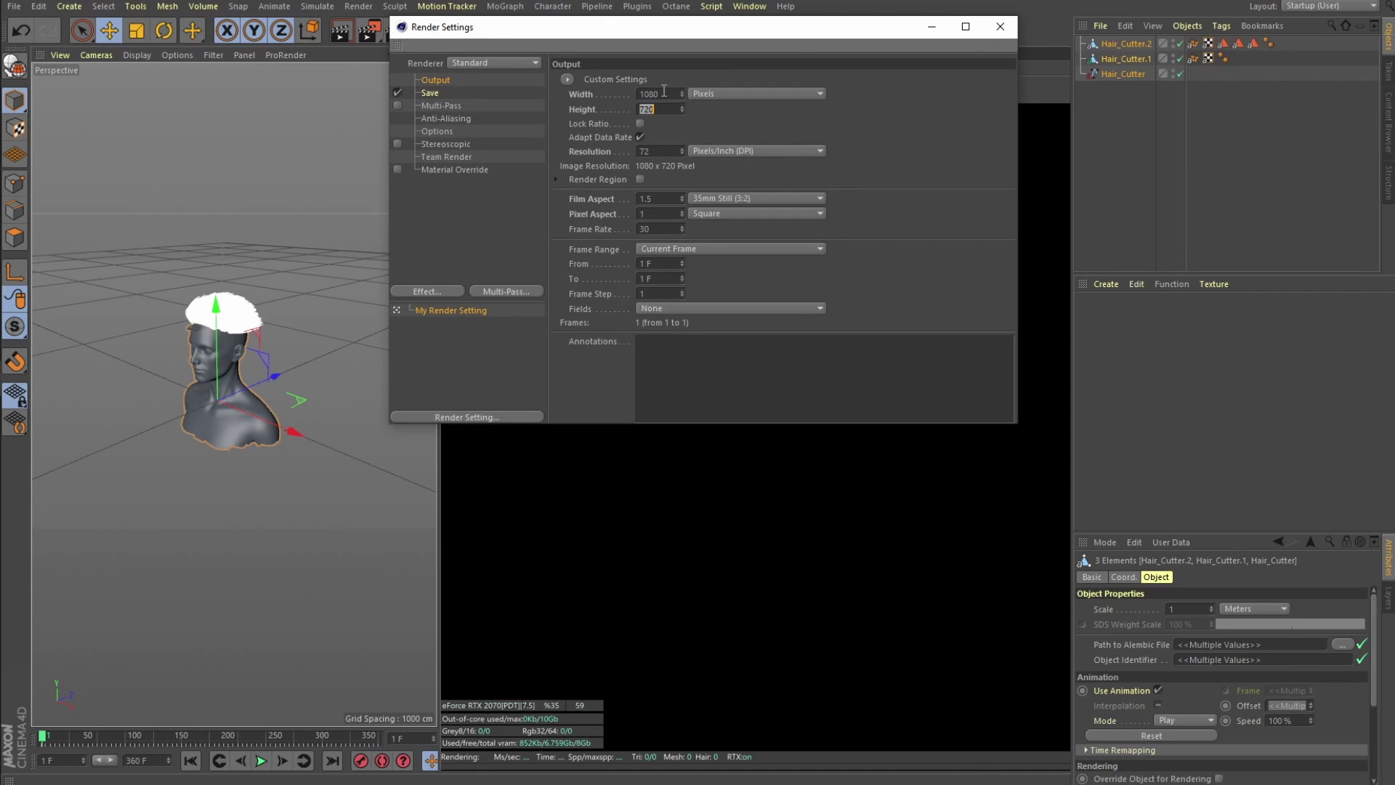
type("1350")
key("Return")
left_click(1000, 27)
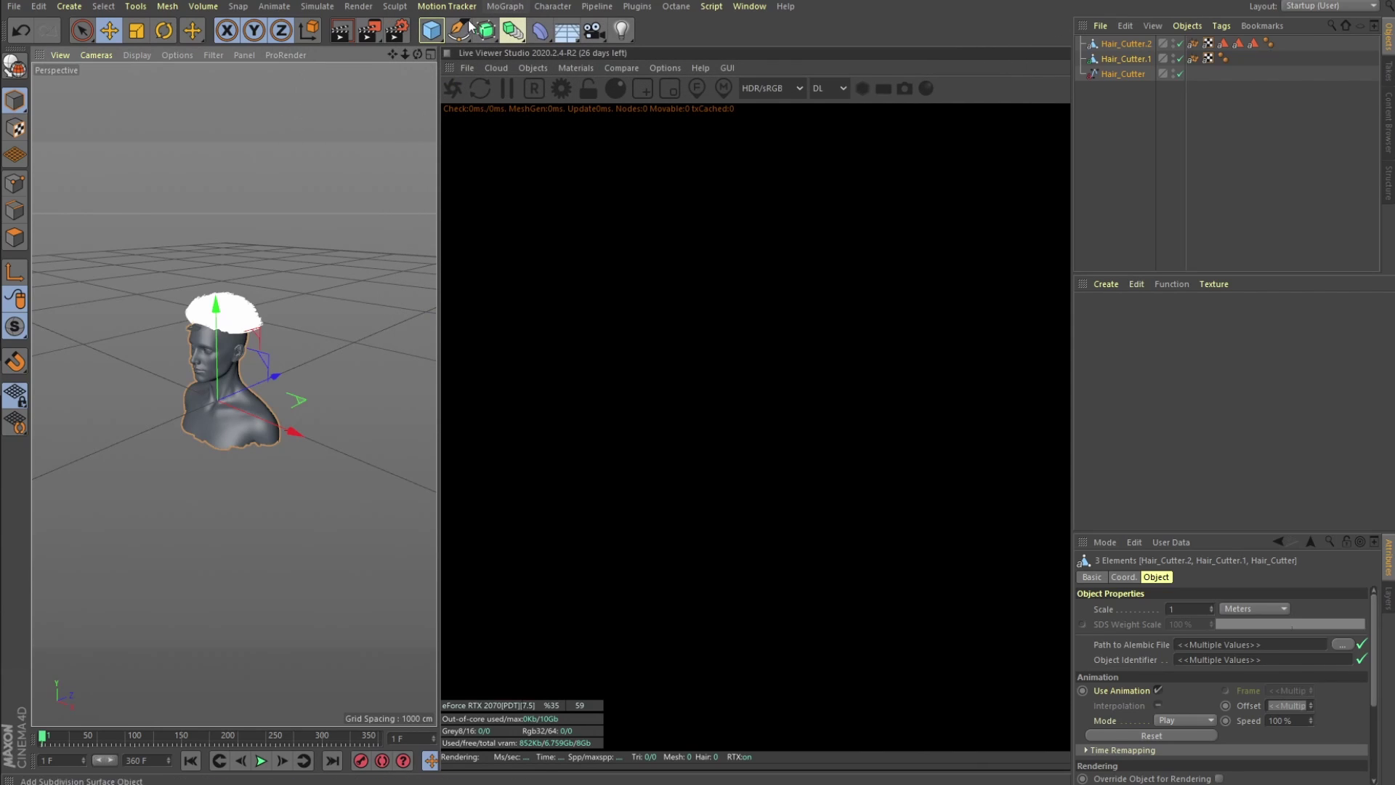
Add an Octane camera, an HDRI environment and a texture environment to the scene.
left_click(1094, 151)
left_click(541, 72)
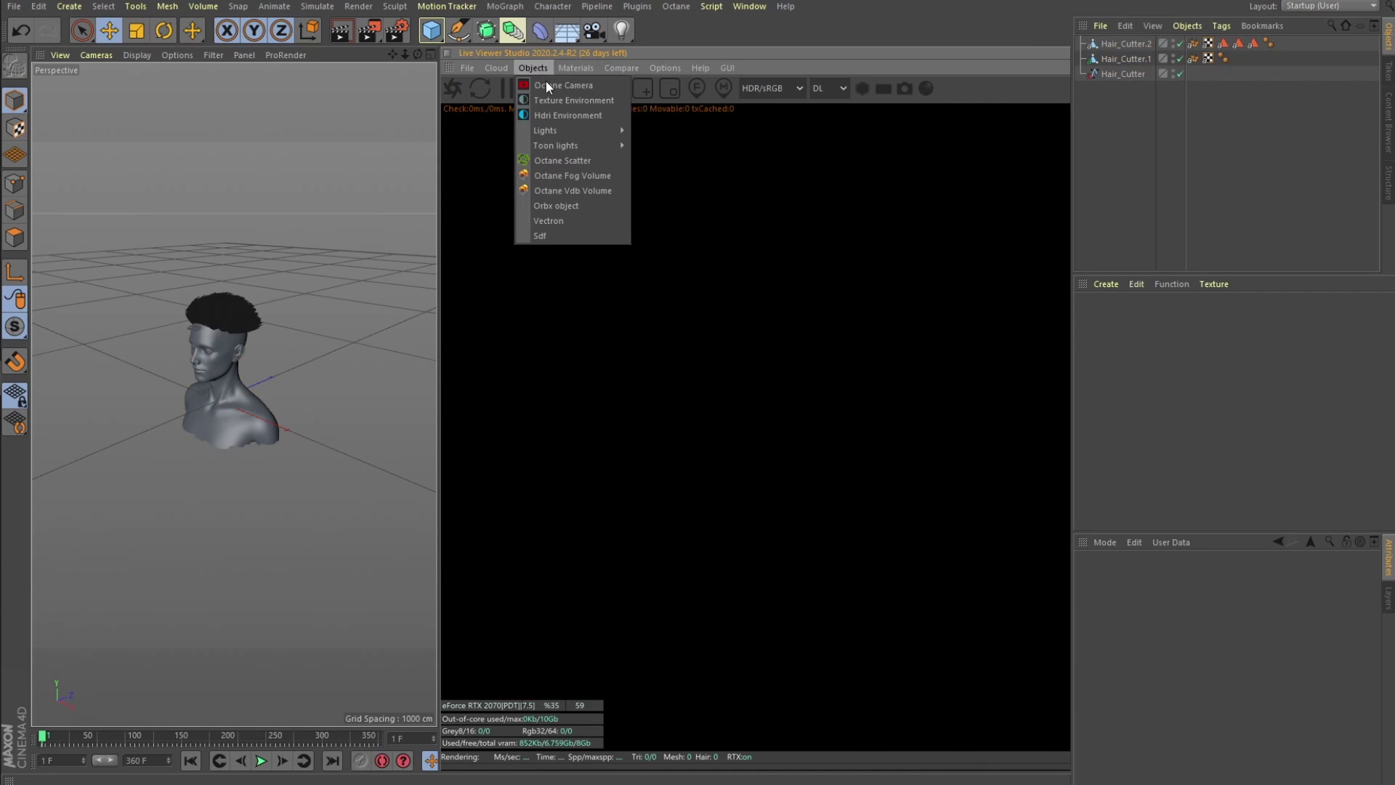
left_click(550, 84)
left_click(564, 66)
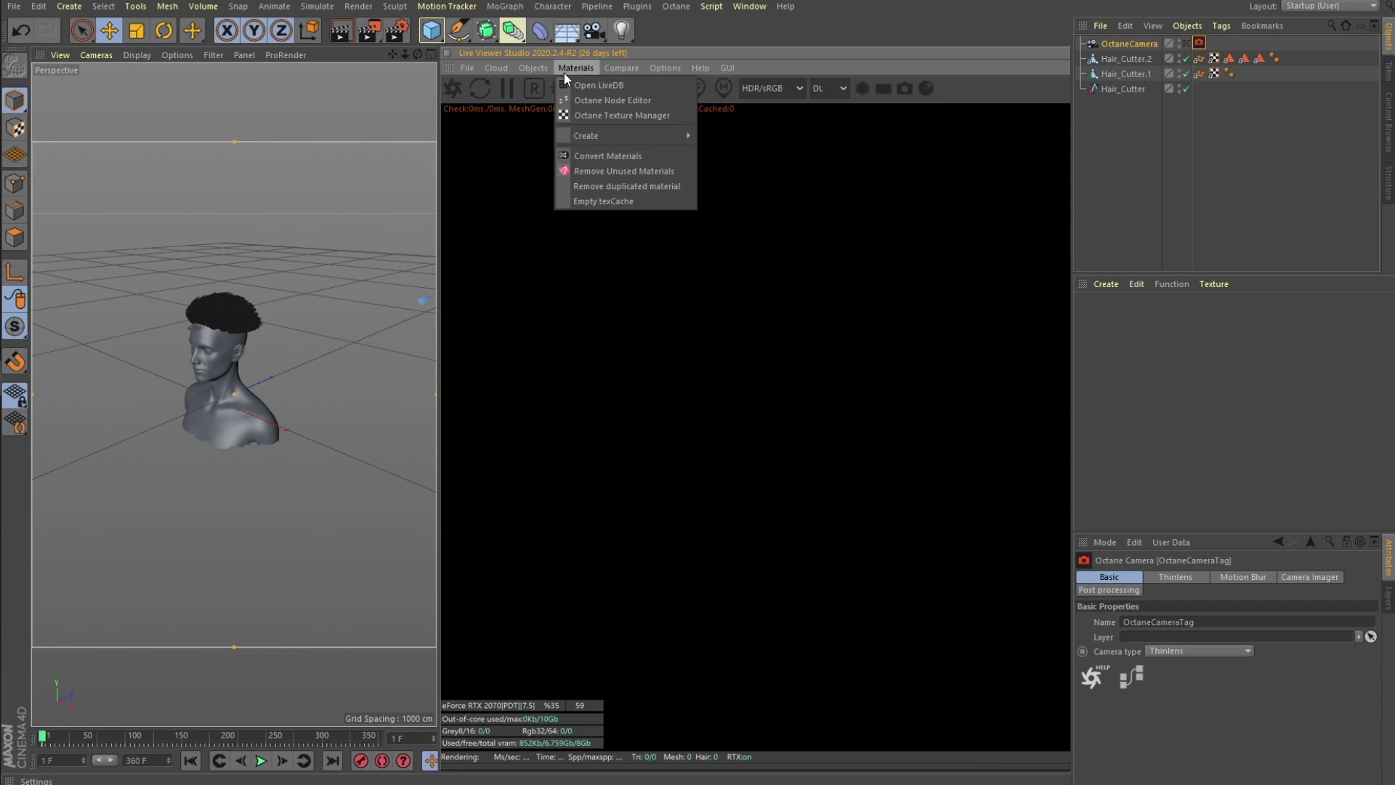
mouse_move(534, 69)
left_click(546, 115)
left_click(532, 68)
left_click(555, 100)
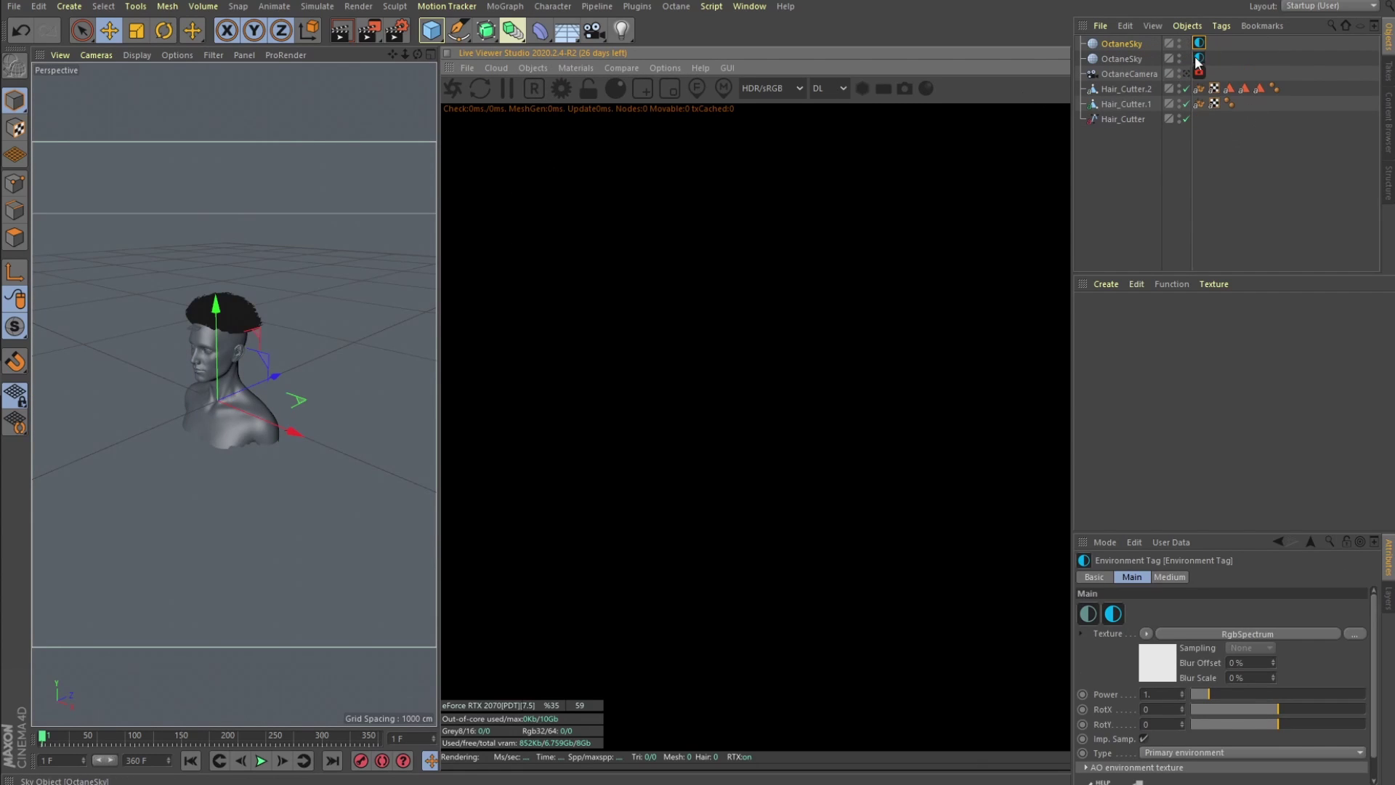
Rename the texture environment sky as BG and the HDRI environment sky as HDRI.
left_click(1105, 58)
left_click(1198, 44)
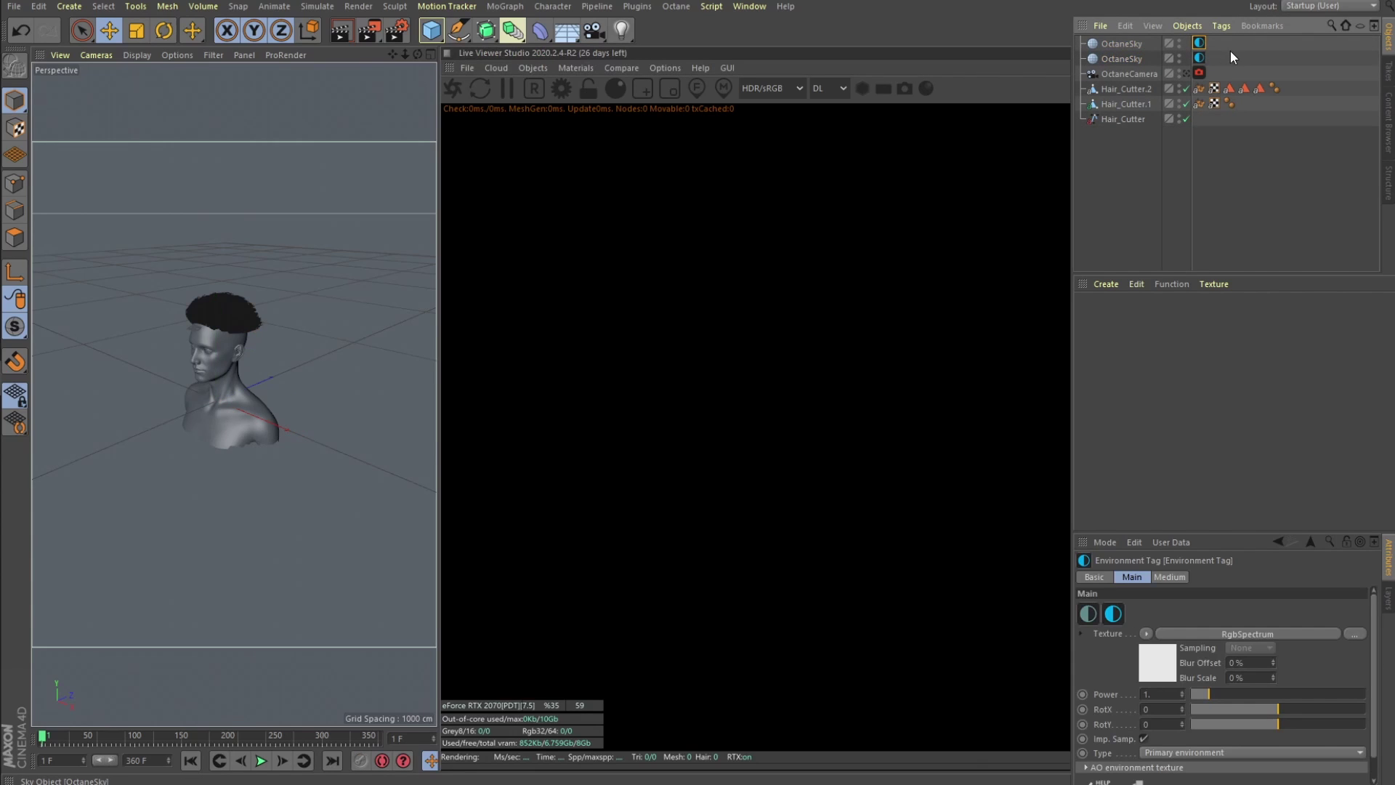
left_click(1230, 51)
double_click(1110, 44)
type("BG")
key("Return")
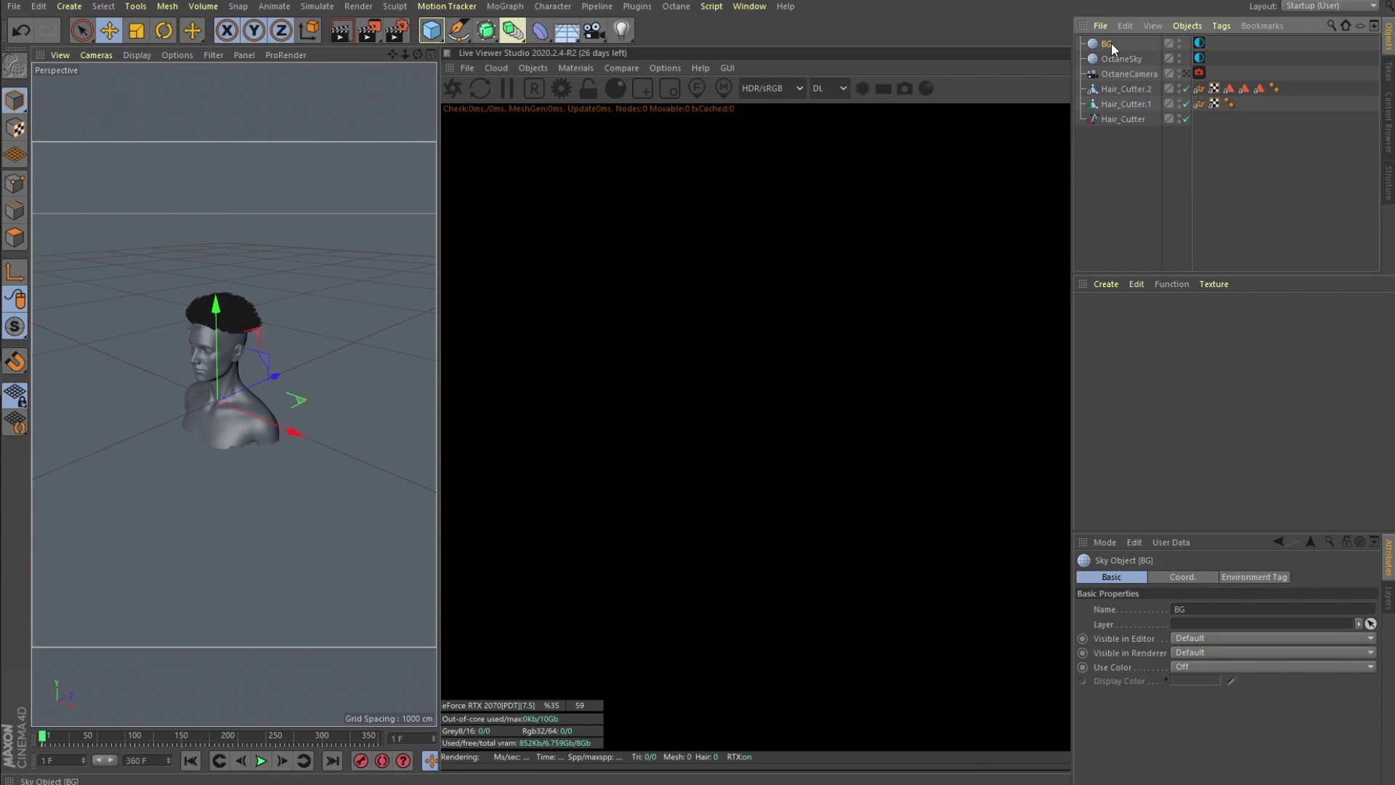
double_click(1112, 58)
type("HDRI")
key("Return")
Load photo_studio_01_4k.exr as the texture of the HDRI environment and copy the image to the project location.
left_click(1199, 58)
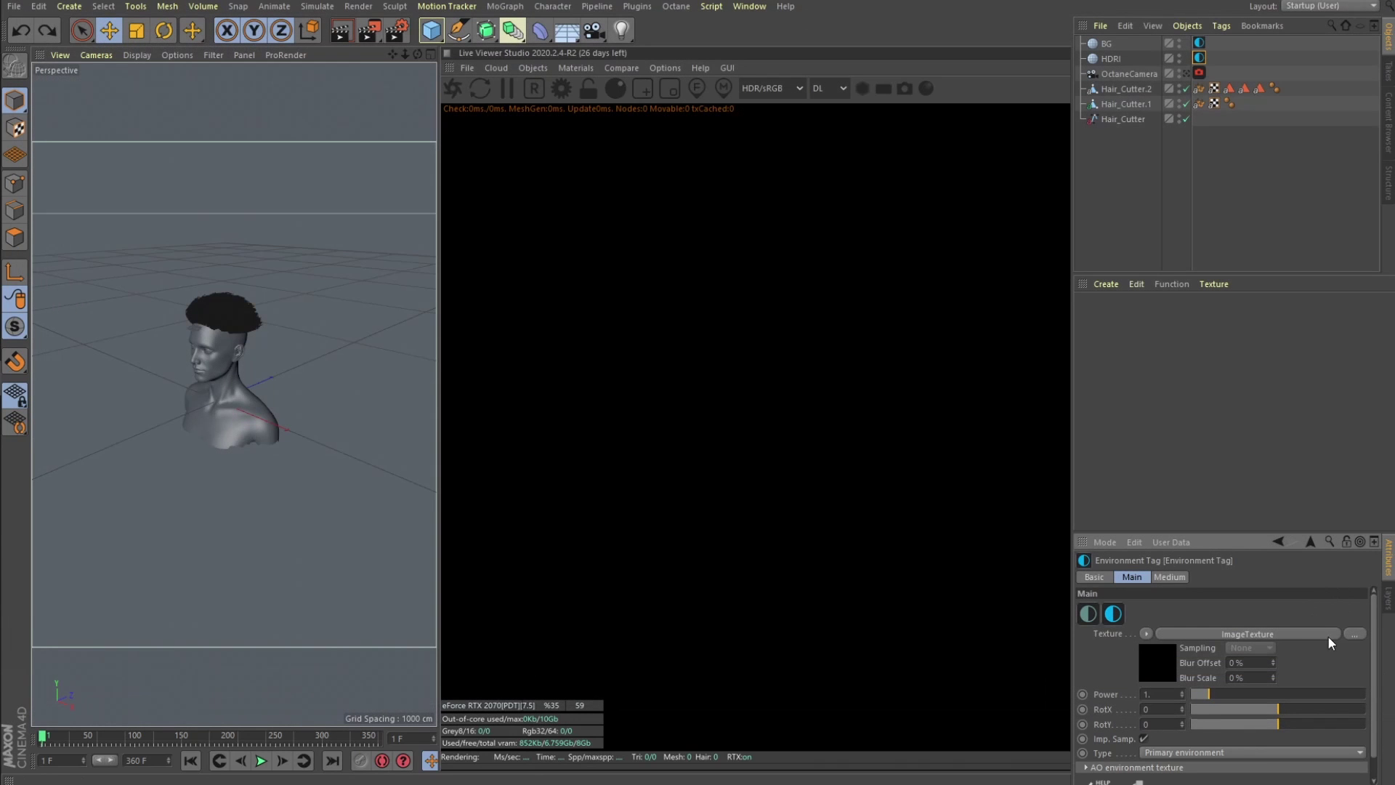
left_click(1354, 634)
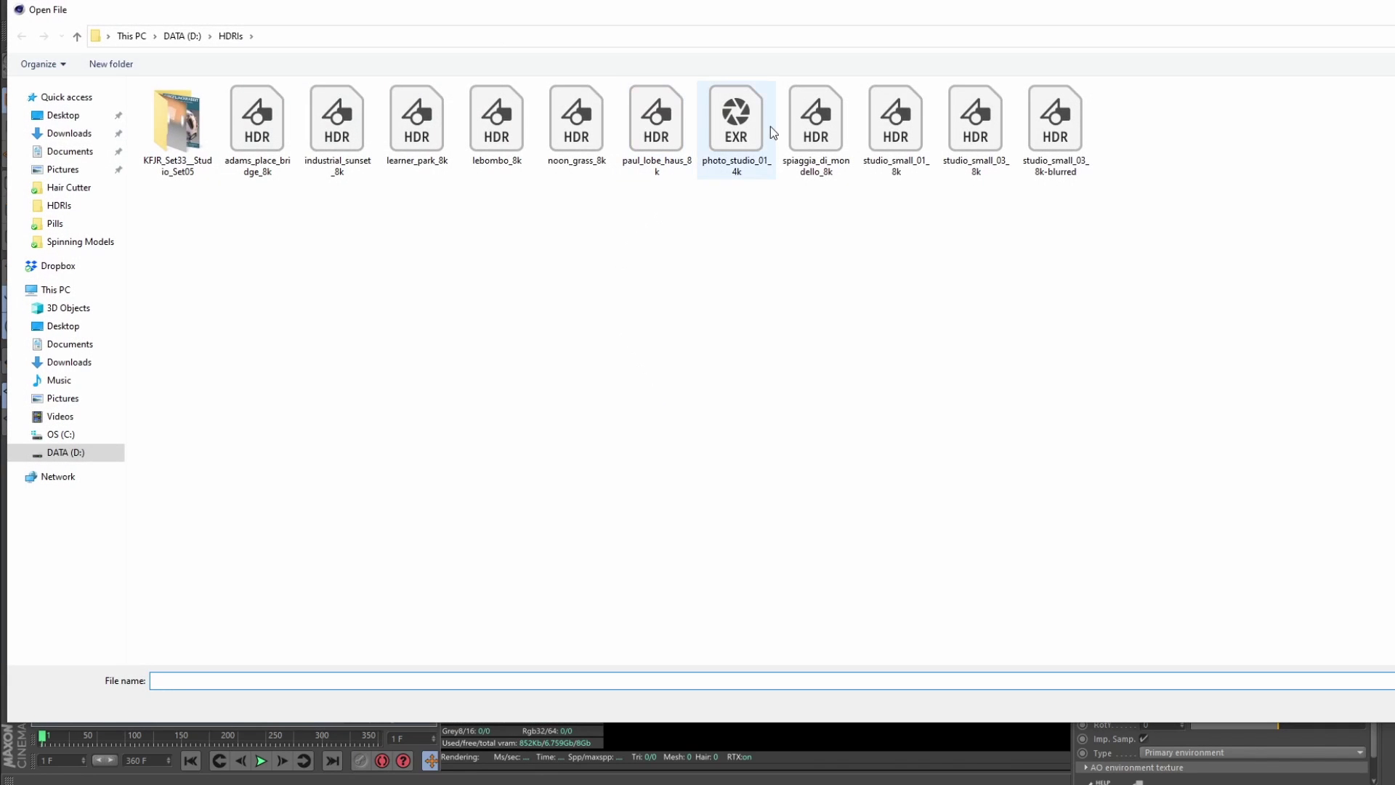
double_click(747, 120)
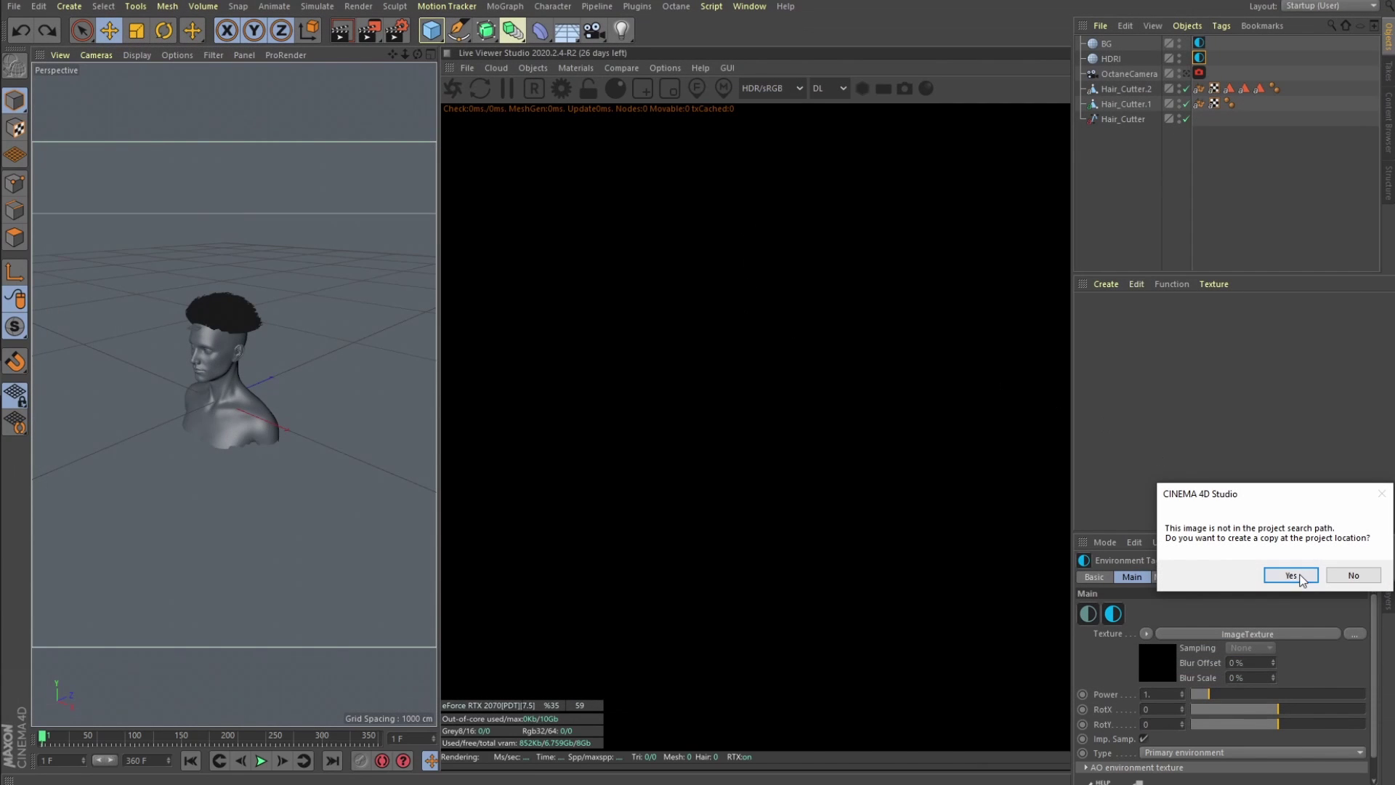
left_click(1291, 575)
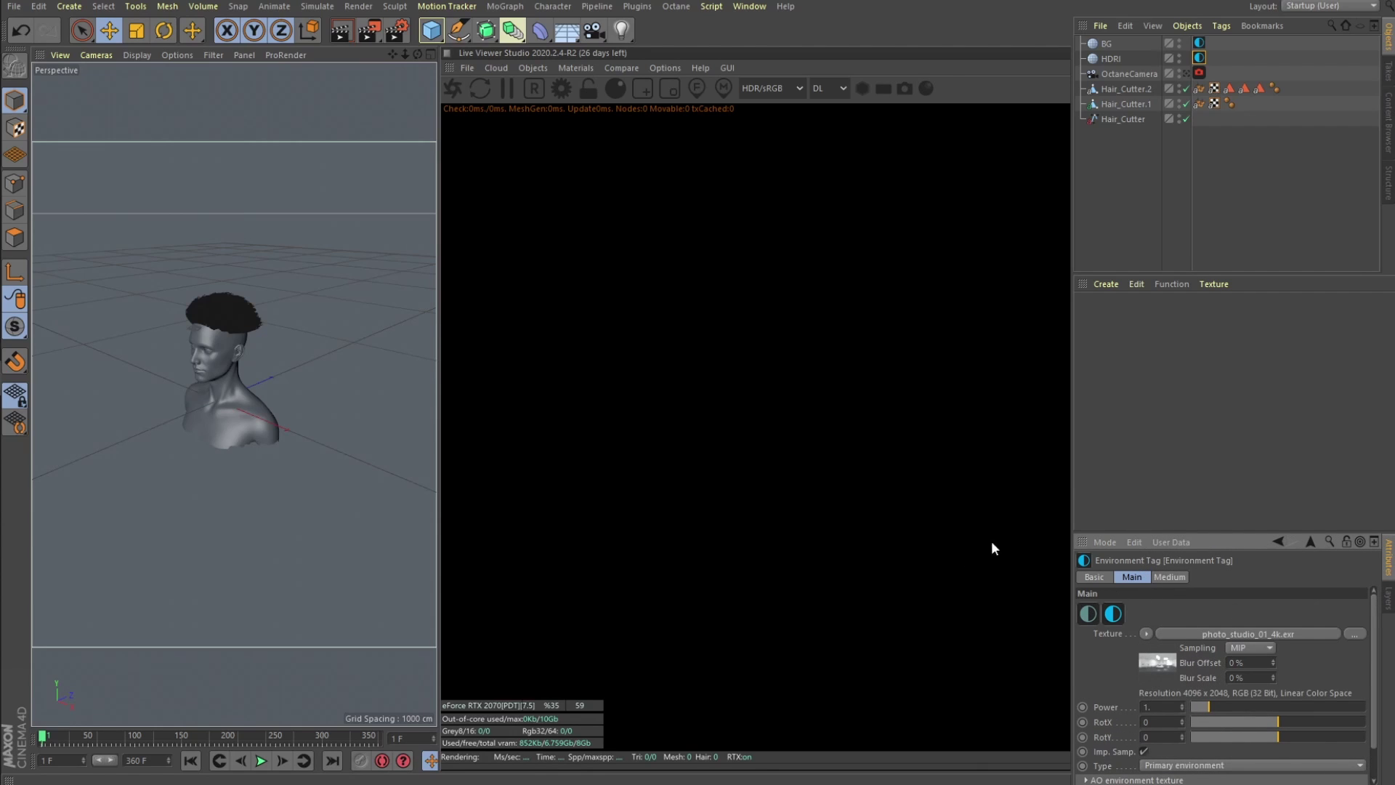
Apply the Pathtracing preset with 1000 max samples and GI clamp 6 in the Octane render settings.
left_click(560, 88)
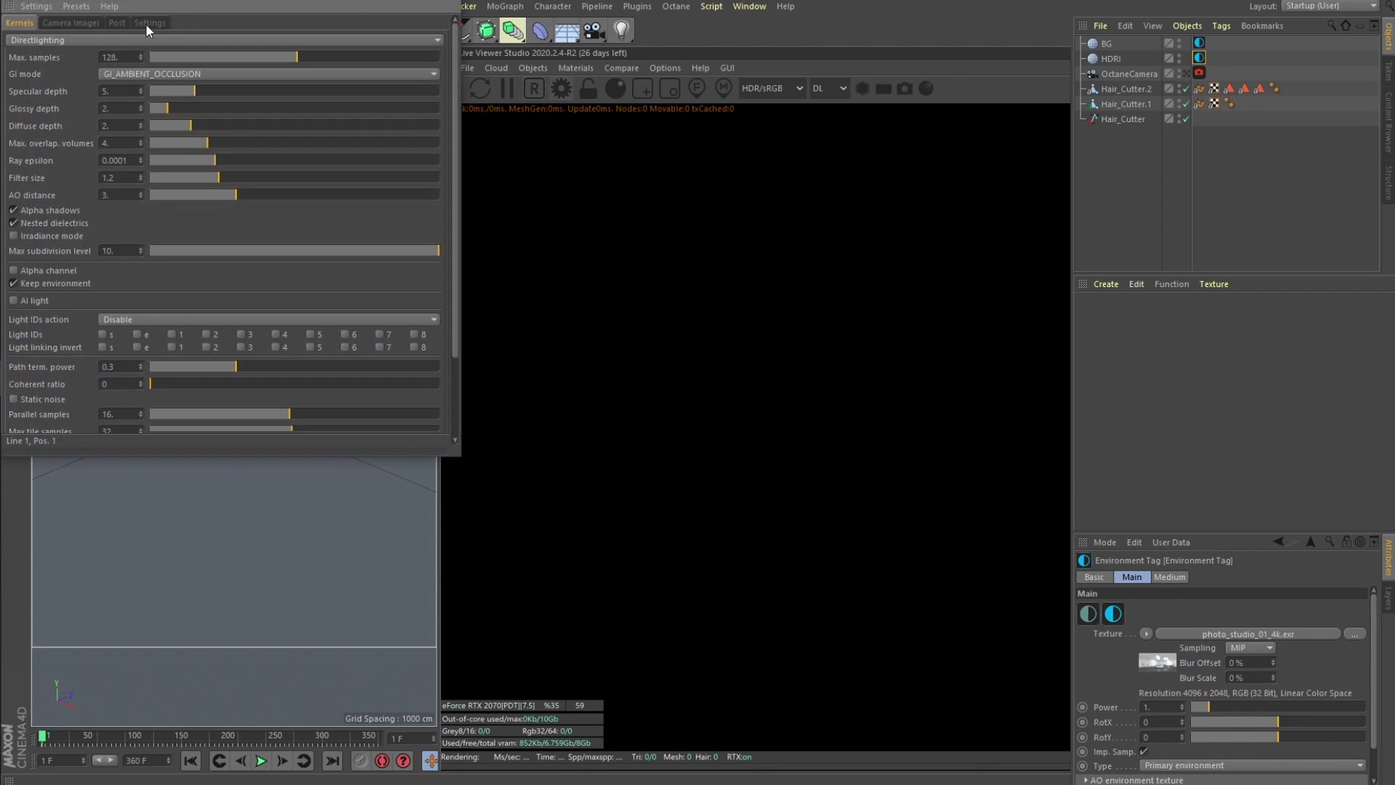
left_click(75, 6)
left_click(80, 104)
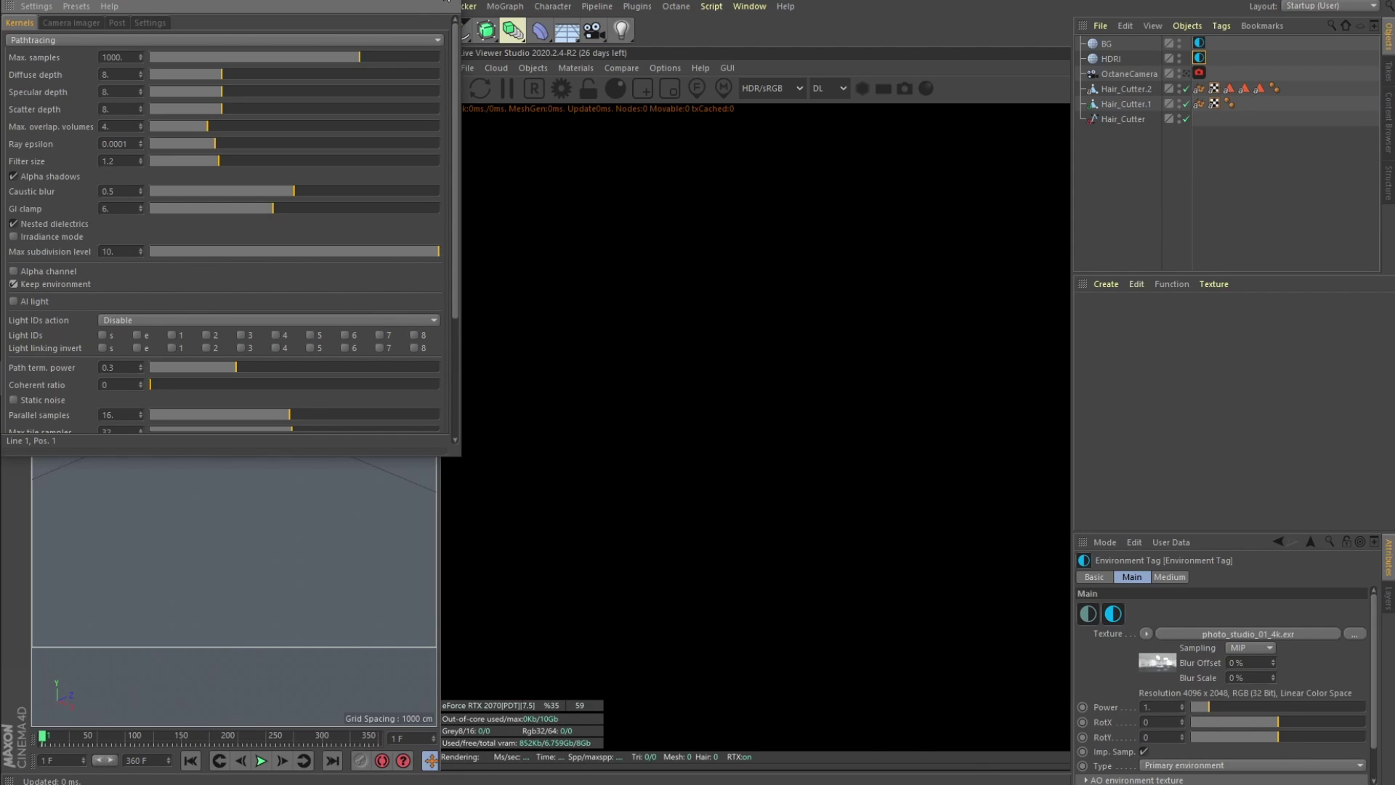
left_click(450, 2)
Set the BG environment's RGB colour to black and its type to Visible environment.
left_click(1200, 43)
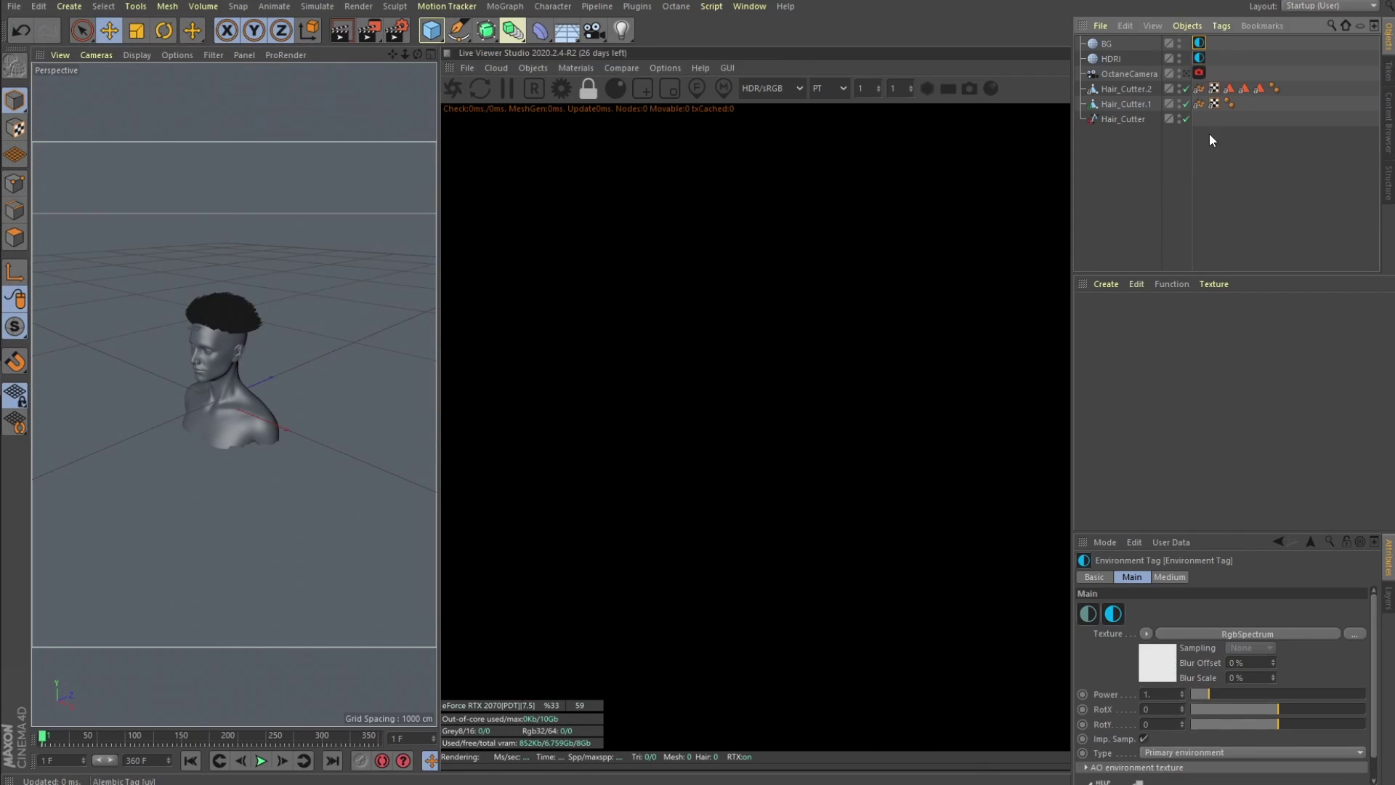
left_click(1162, 677)
left_click(1123, 623)
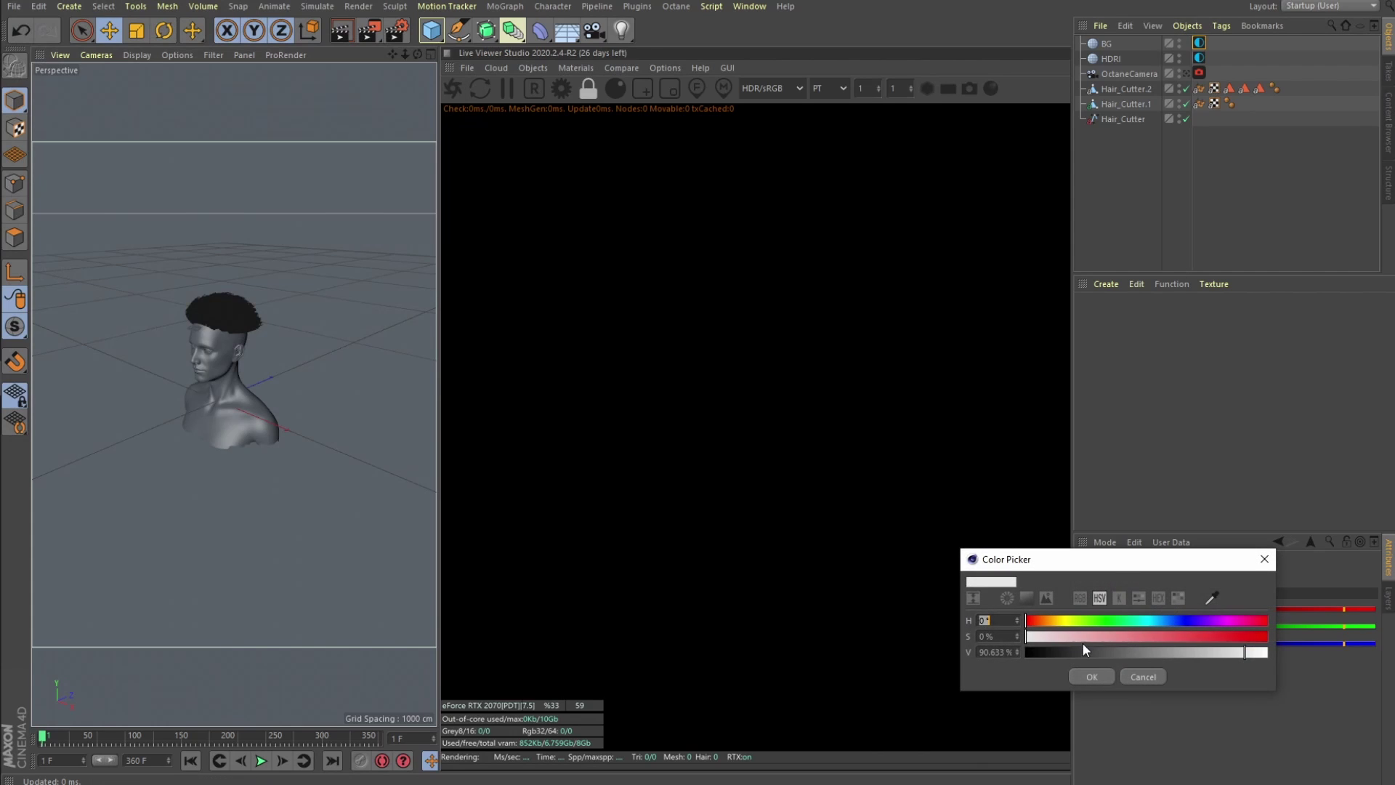
left_click_drag(1079, 650, 1026, 654)
left_click(1092, 675)
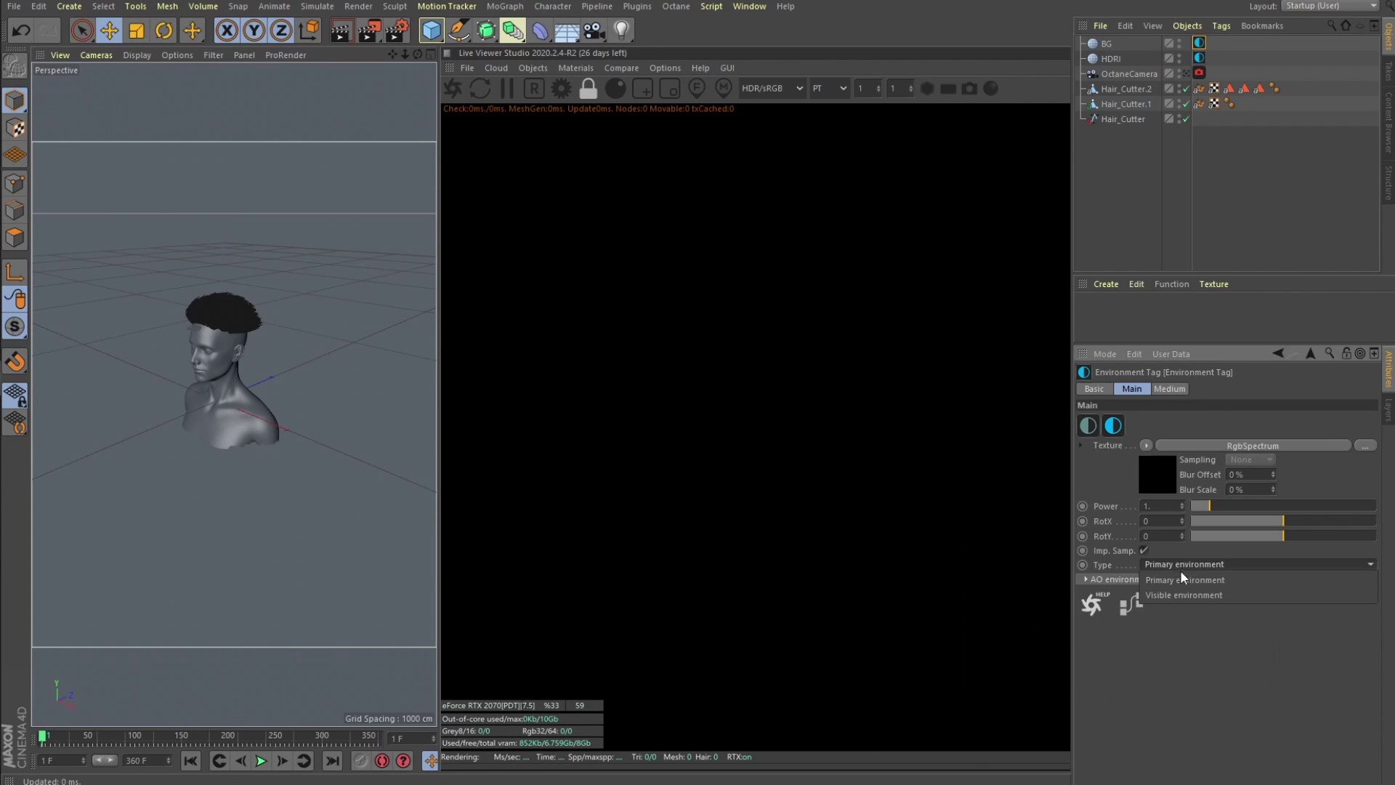
Start the Octane live render and check the bitmap shader settings of the HDRI environment.
left_click(1200, 58)
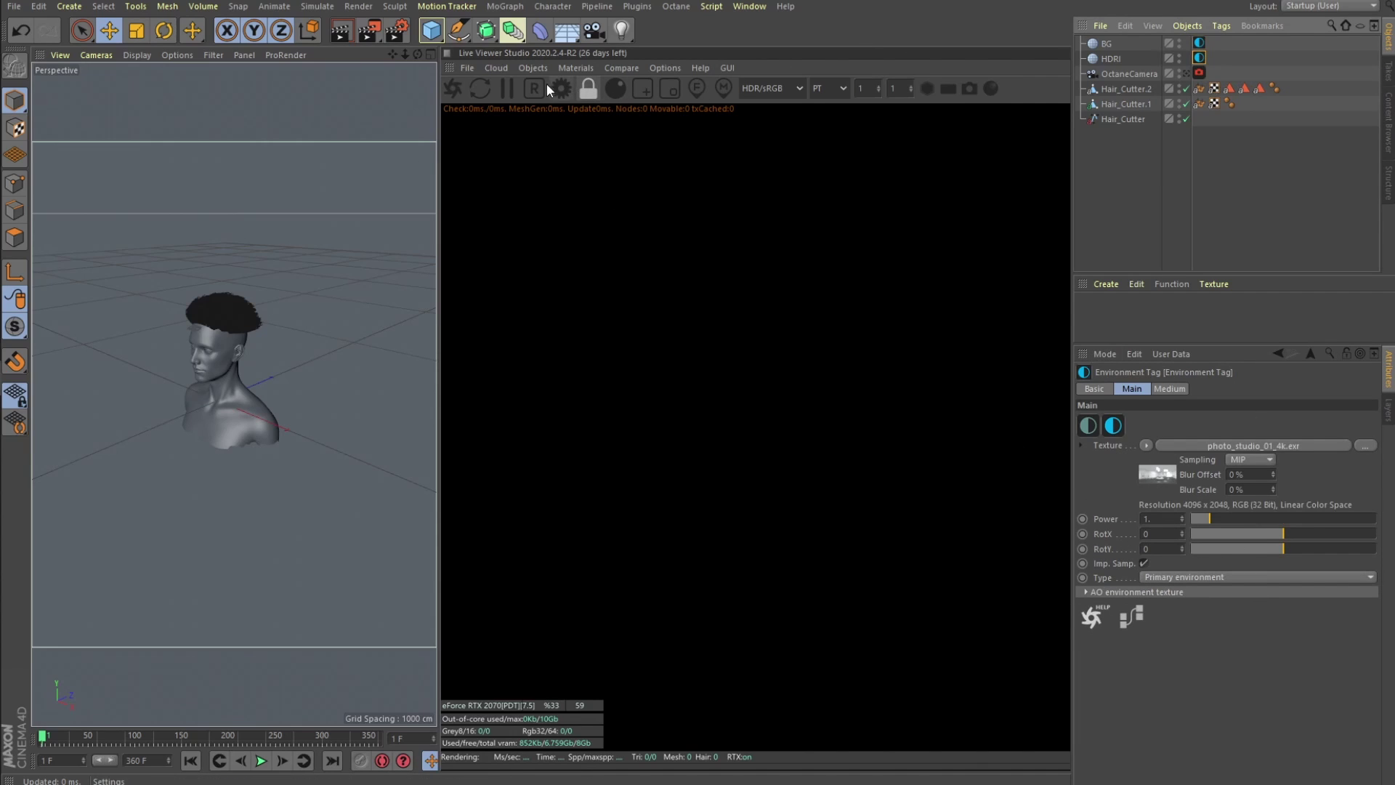
left_click(451, 86)
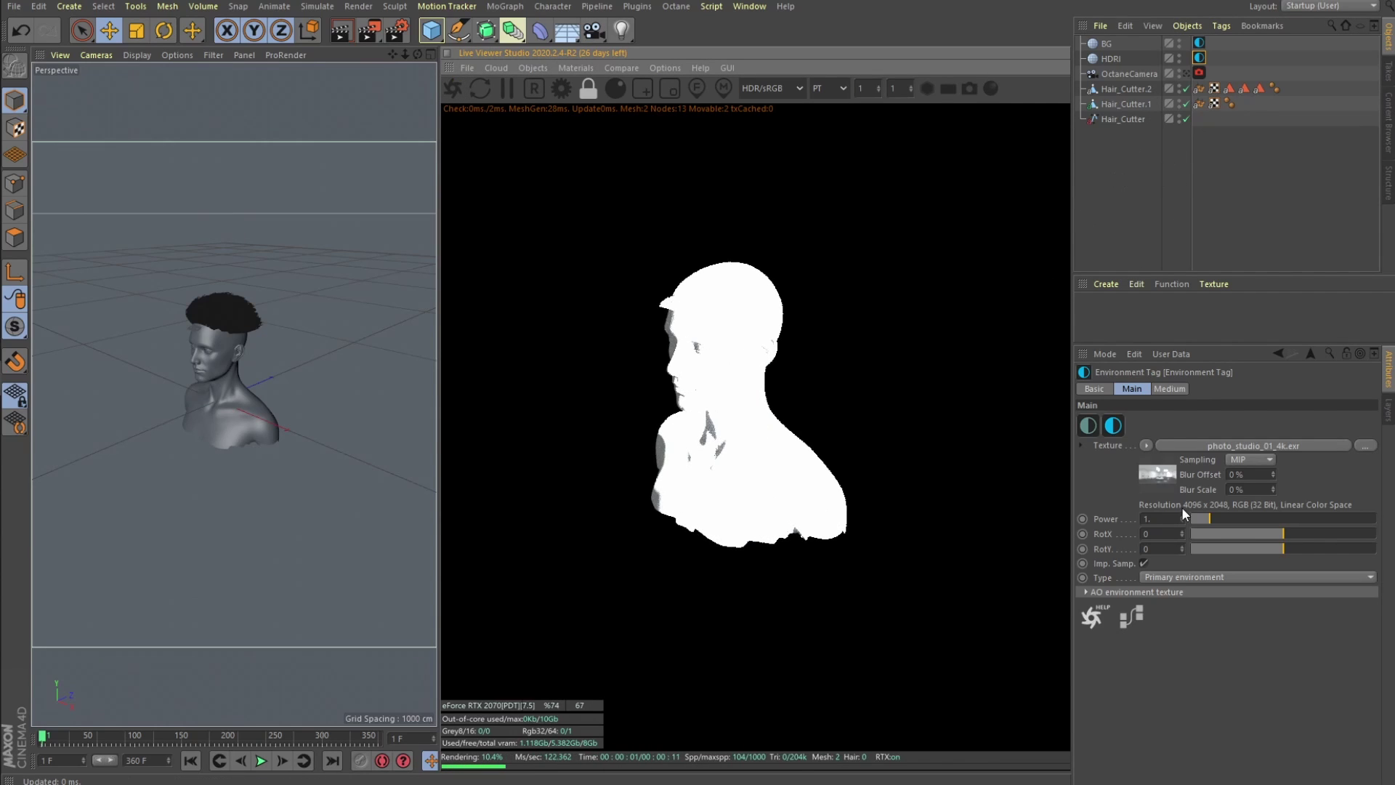
left_click(1167, 483)
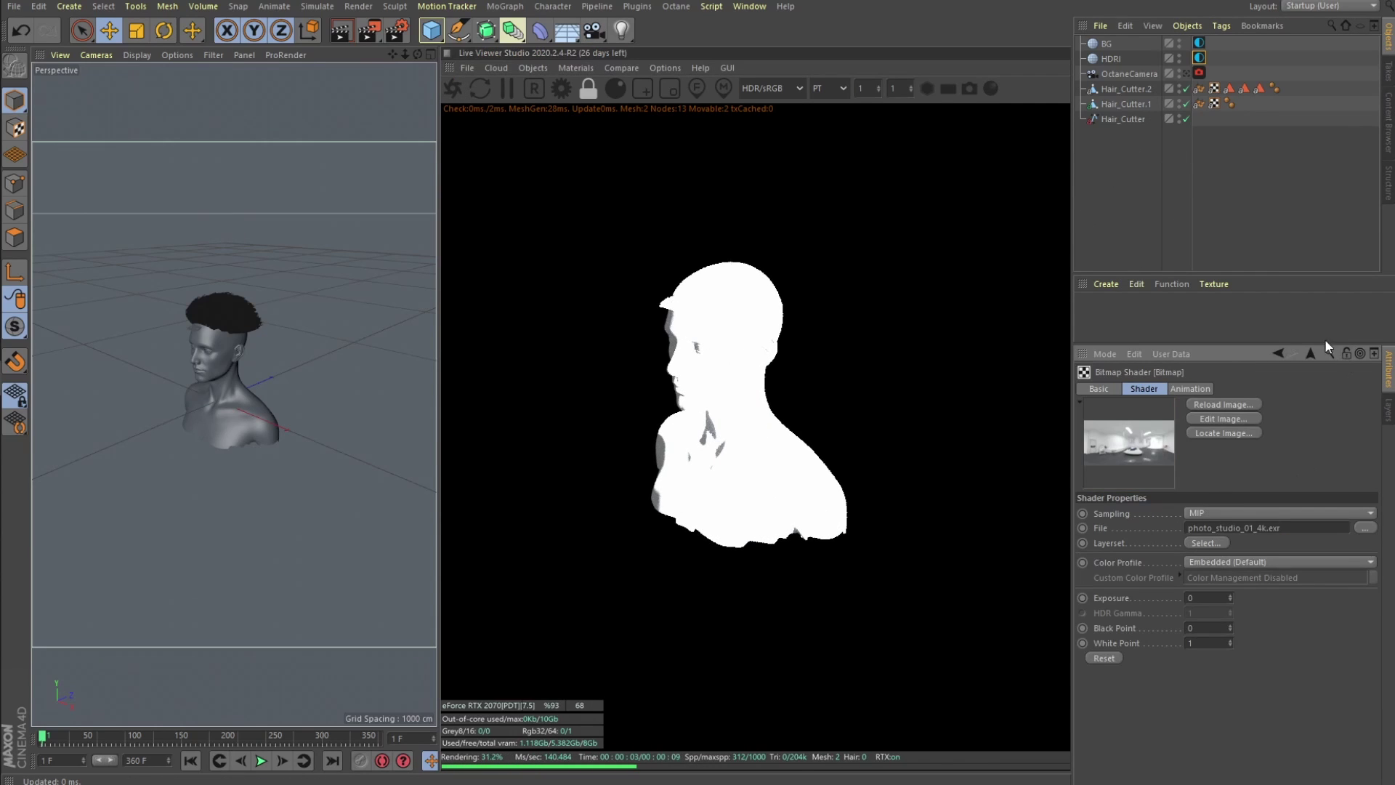
left_click(1278, 353)
Replace the HDRI environment's bitmap with an Octane ImageTexture shader and set its gamma to 1.
left_click(1145, 445)
left_click(1156, 460)
left_click(1146, 445)
mouse_move(1191, 708)
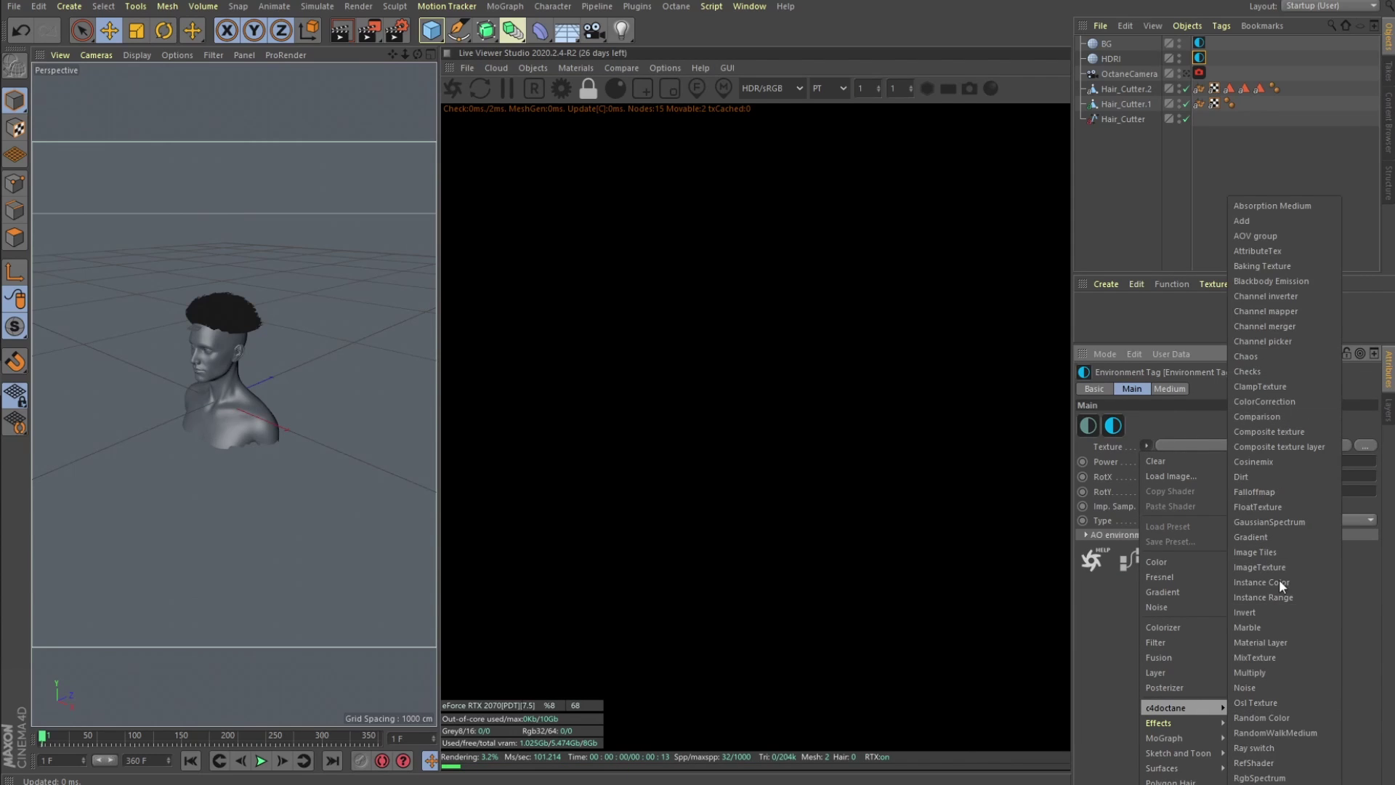
left_click(1256, 567)
left_click(1153, 472)
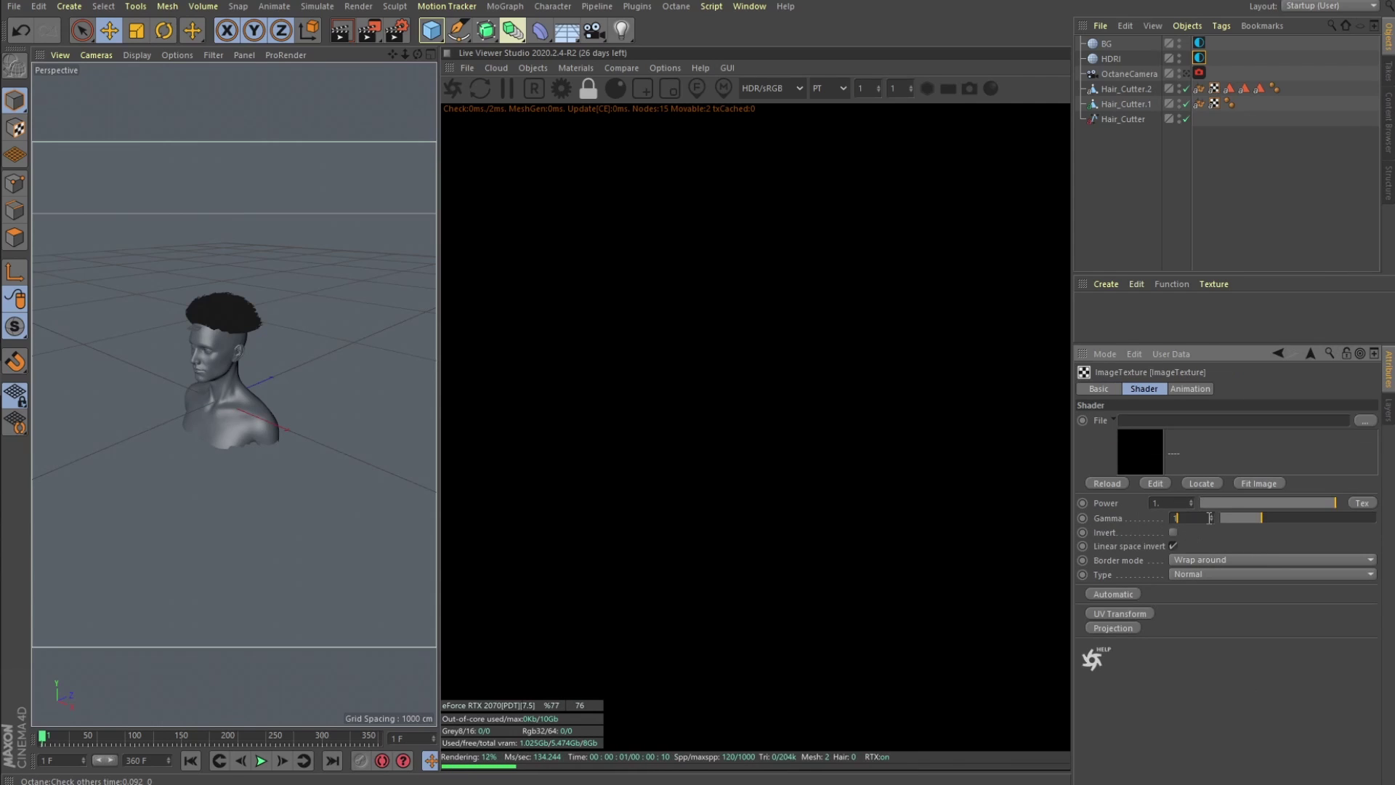
left_click(1214, 517)
type("1")
key("Return")
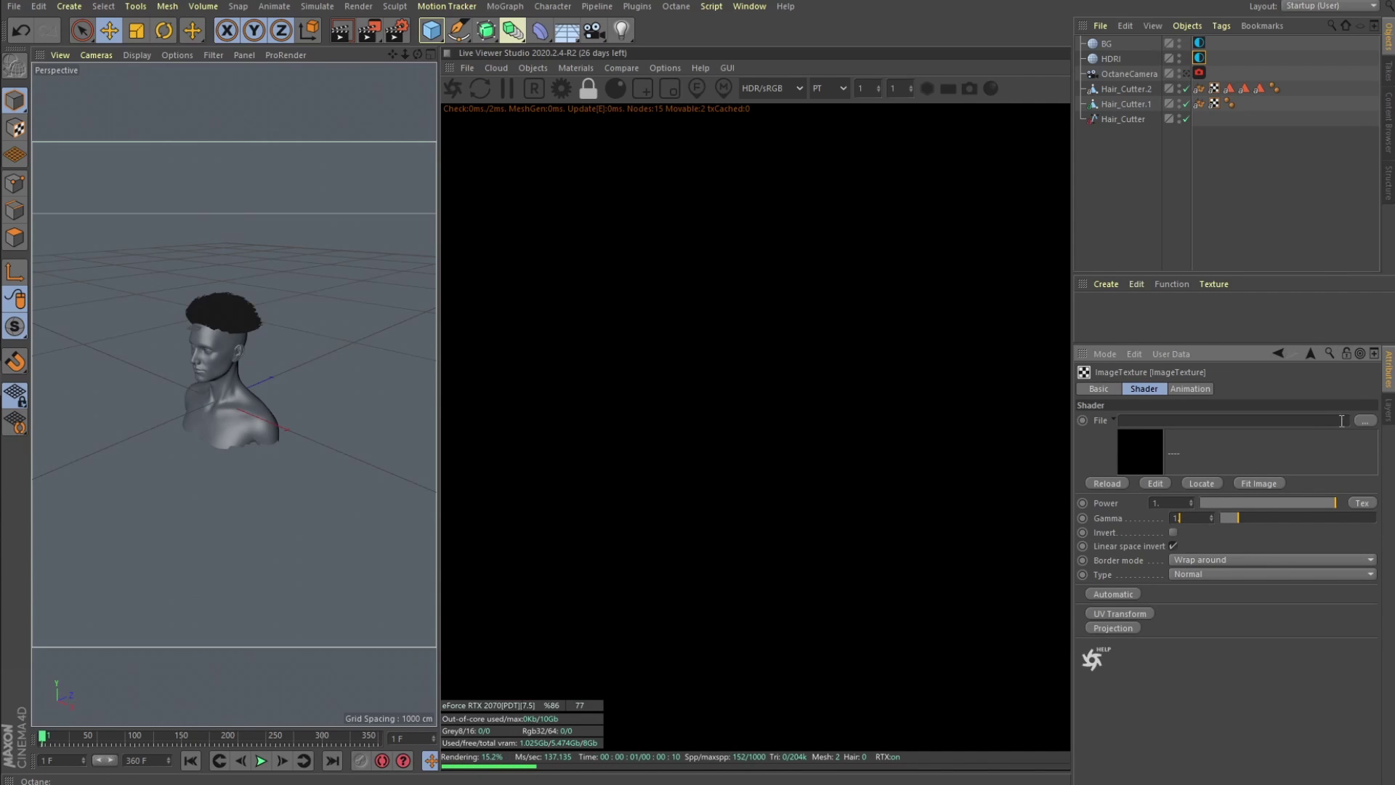
Load photo_studio_01_4k.exr into the HDRI environment's ImageTexture shader, with a copy at the project location.
left_click(1363, 421)
left_click(736, 135)
double_click(736, 135)
left_click(1283, 577)
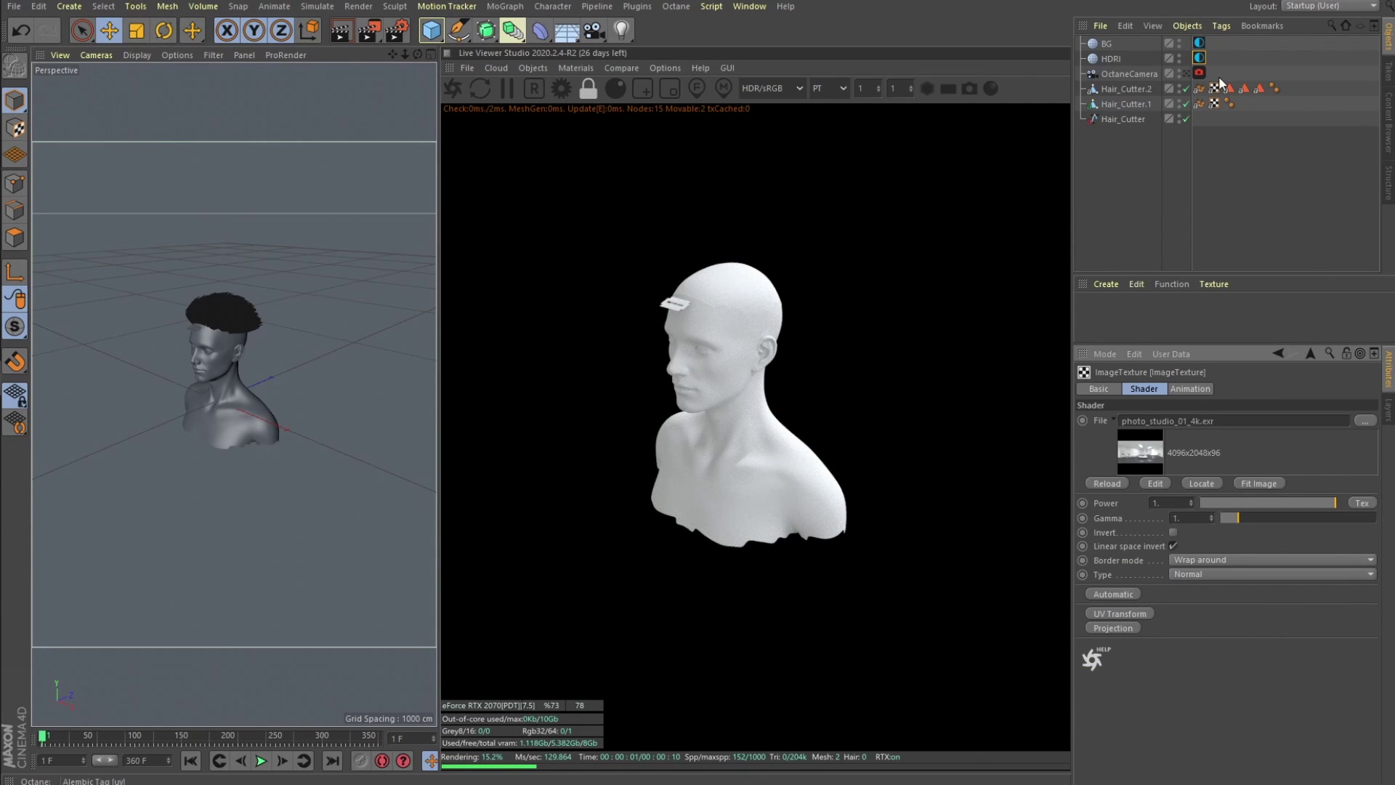
Set the OctaneCamera's focal length to Portrait (80 mm) and look through that camera.
left_click(1128, 73)
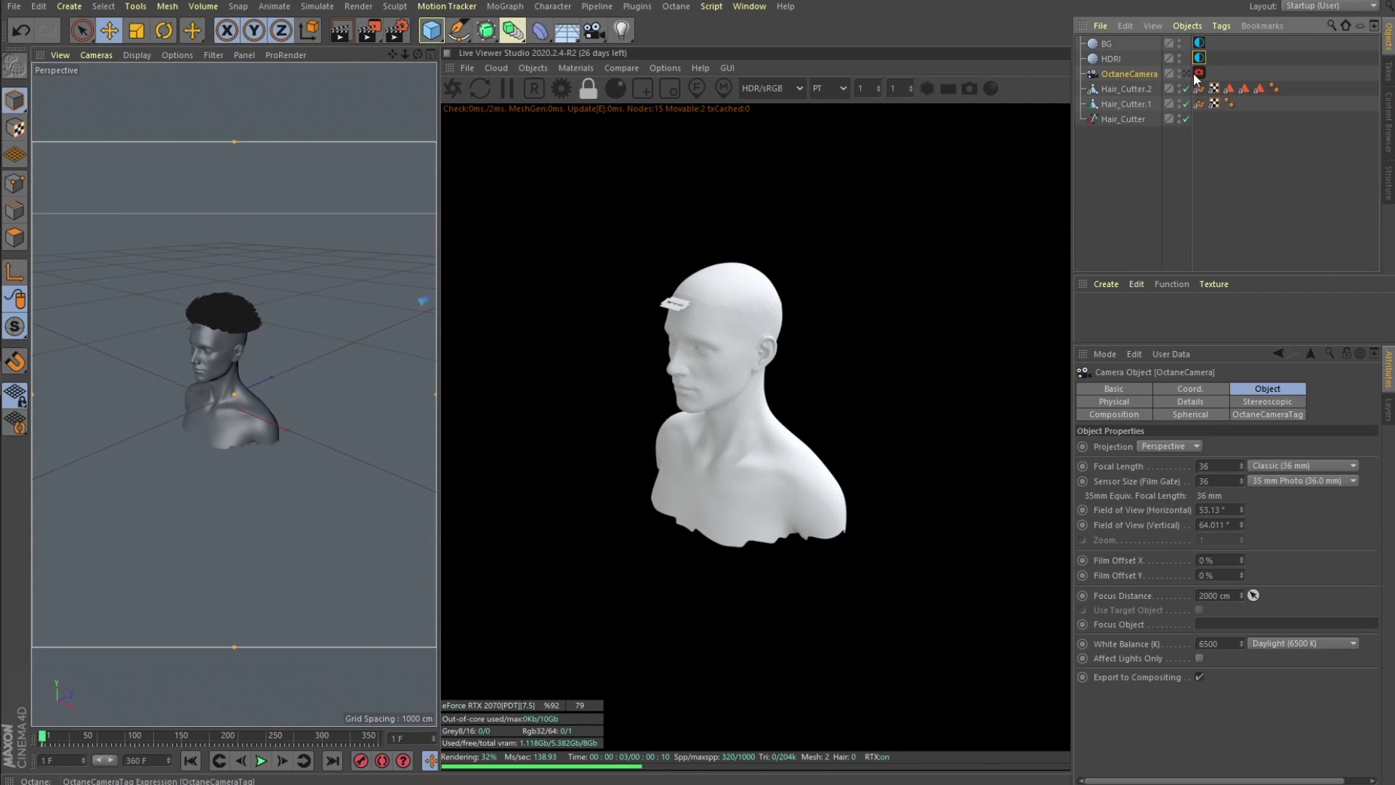
left_click(1301, 465)
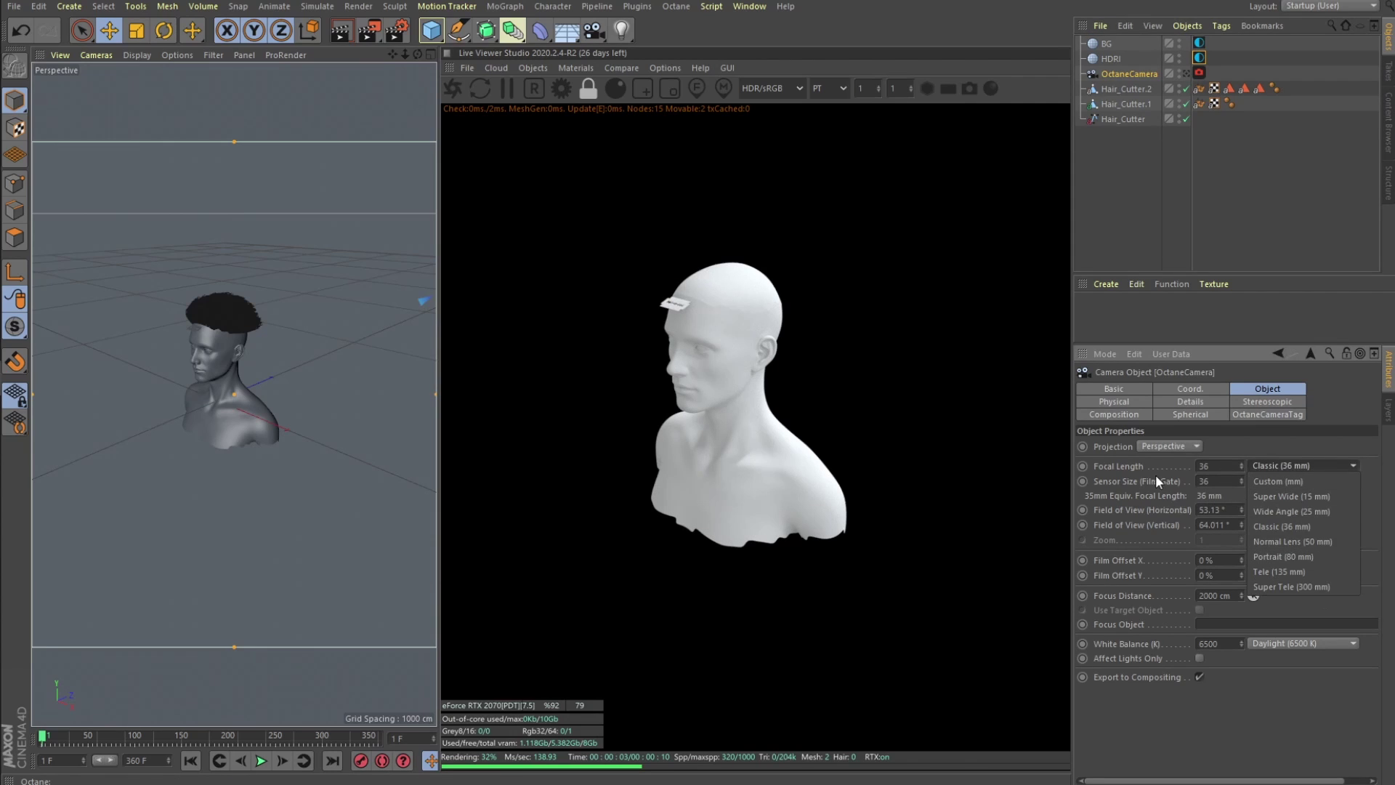
left_click(1301, 556)
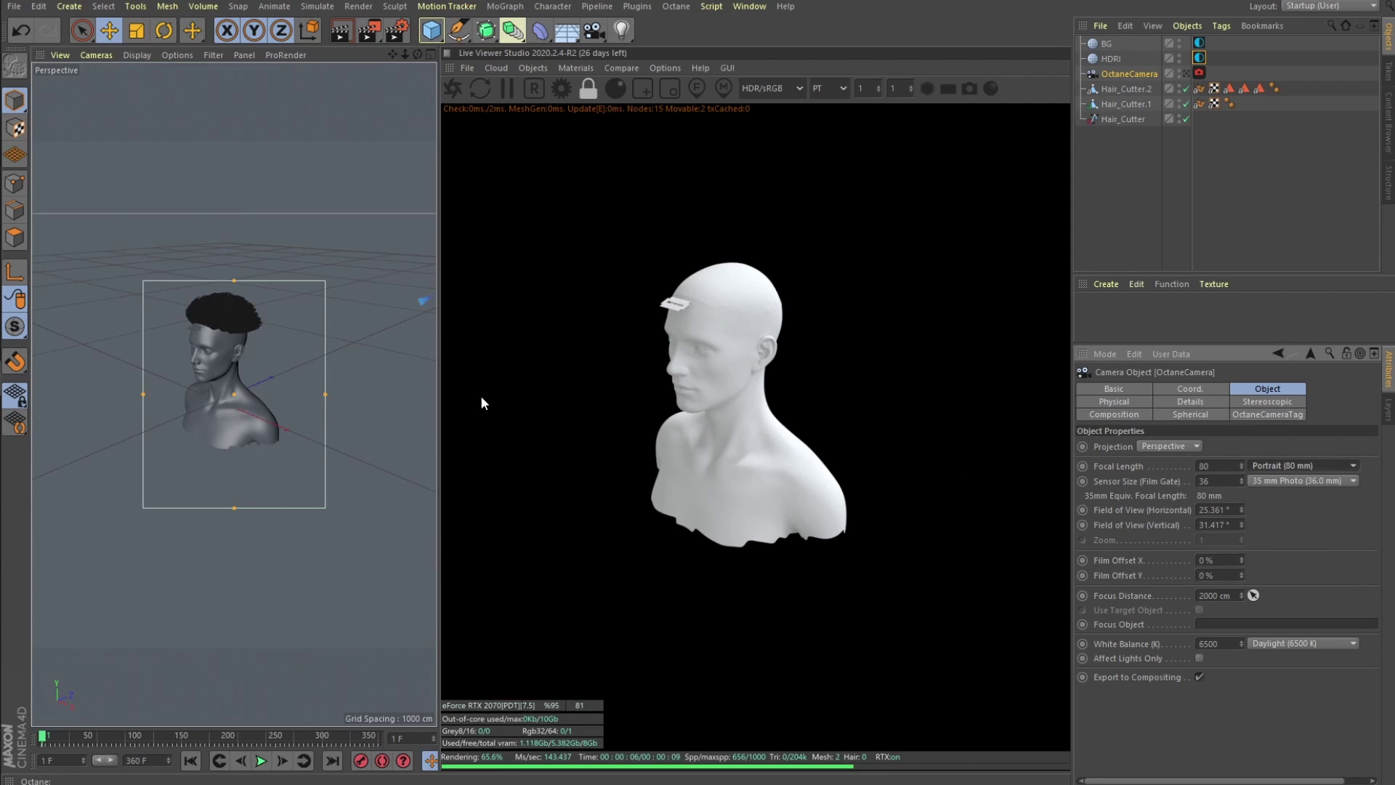
left_click(1186, 73)
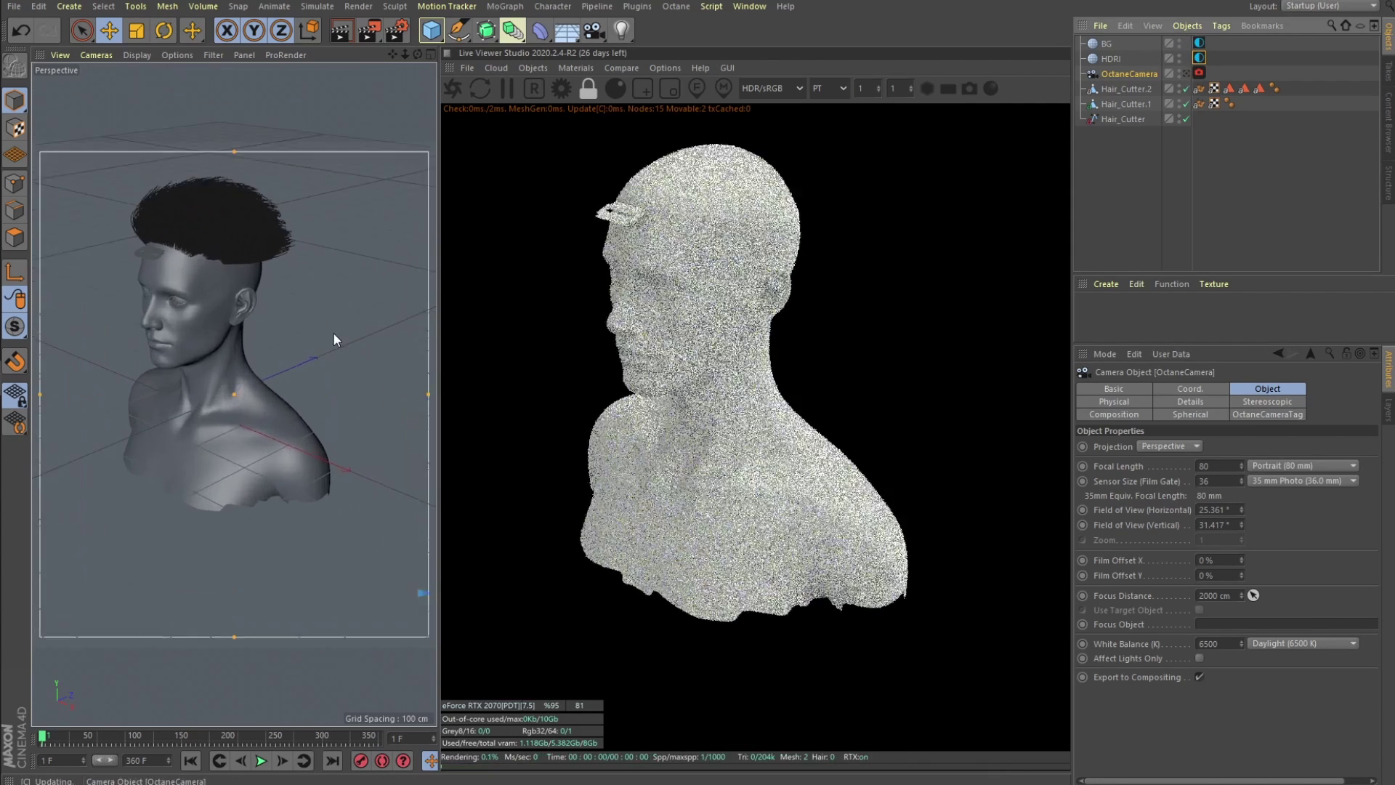
Position the Octane camera closer to frame the bust's head and shoulders, and lower the live render's resolution scale to 0.5.
middle_click_drag(316, 316, 316, 412, "alt")
left_click_drag(278, 446, 259, 394, "alt")
right_click_drag(259, 393, 295, 429, "alt")
middle_click_drag(295, 429, 321, 430, "alt")
scroll(321, 430, "down", 1)
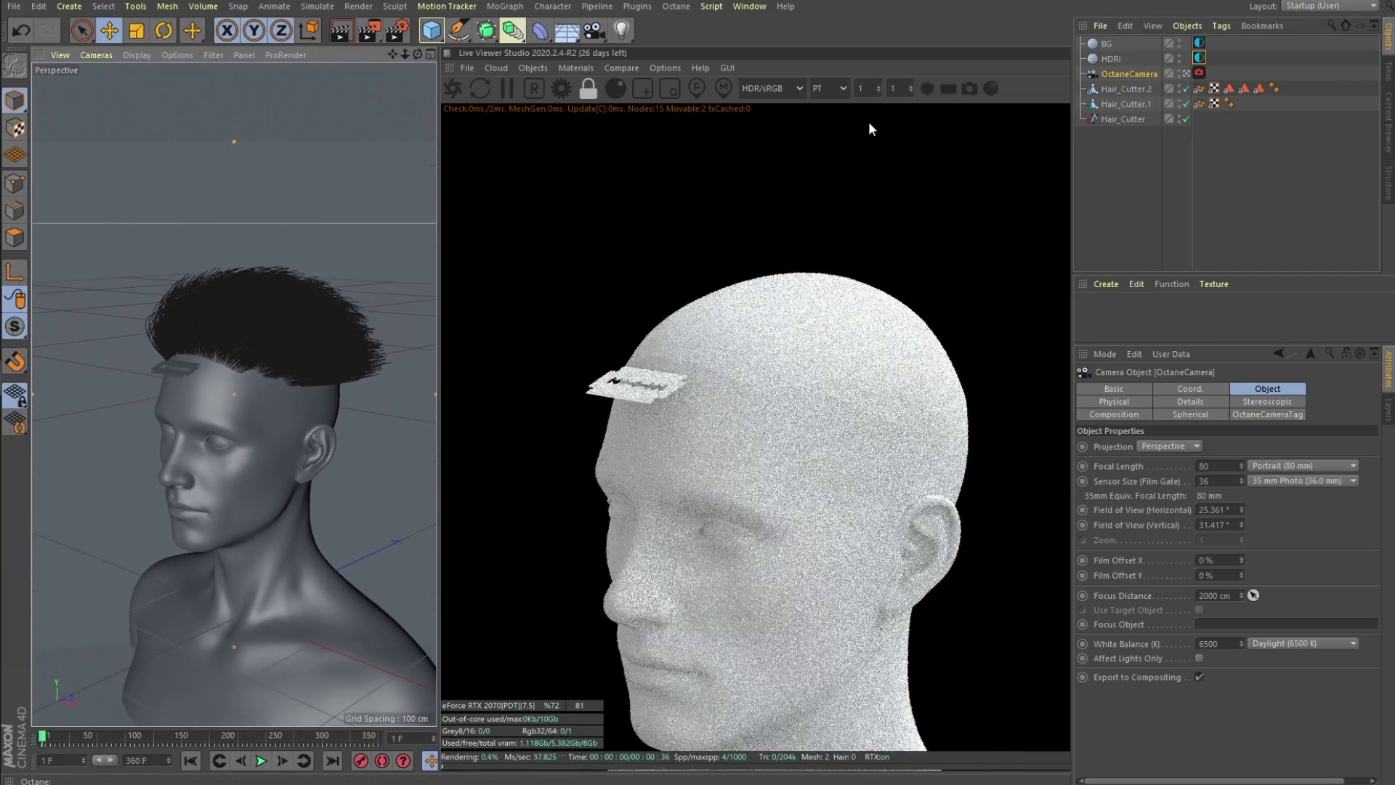
left_click(876, 90)
mouse_move(241, 372)
middle_mouse_down("alt")
mouse_move(276, 430)
mouse_move(214, 375)
middle_mouse_up("alt")
left_click_drag(213, 373, 212, 392, "alt")
middle_click_drag(212, 392, 233, 381, "alt")
left_click(1220, 43)
left_click(530, 67)
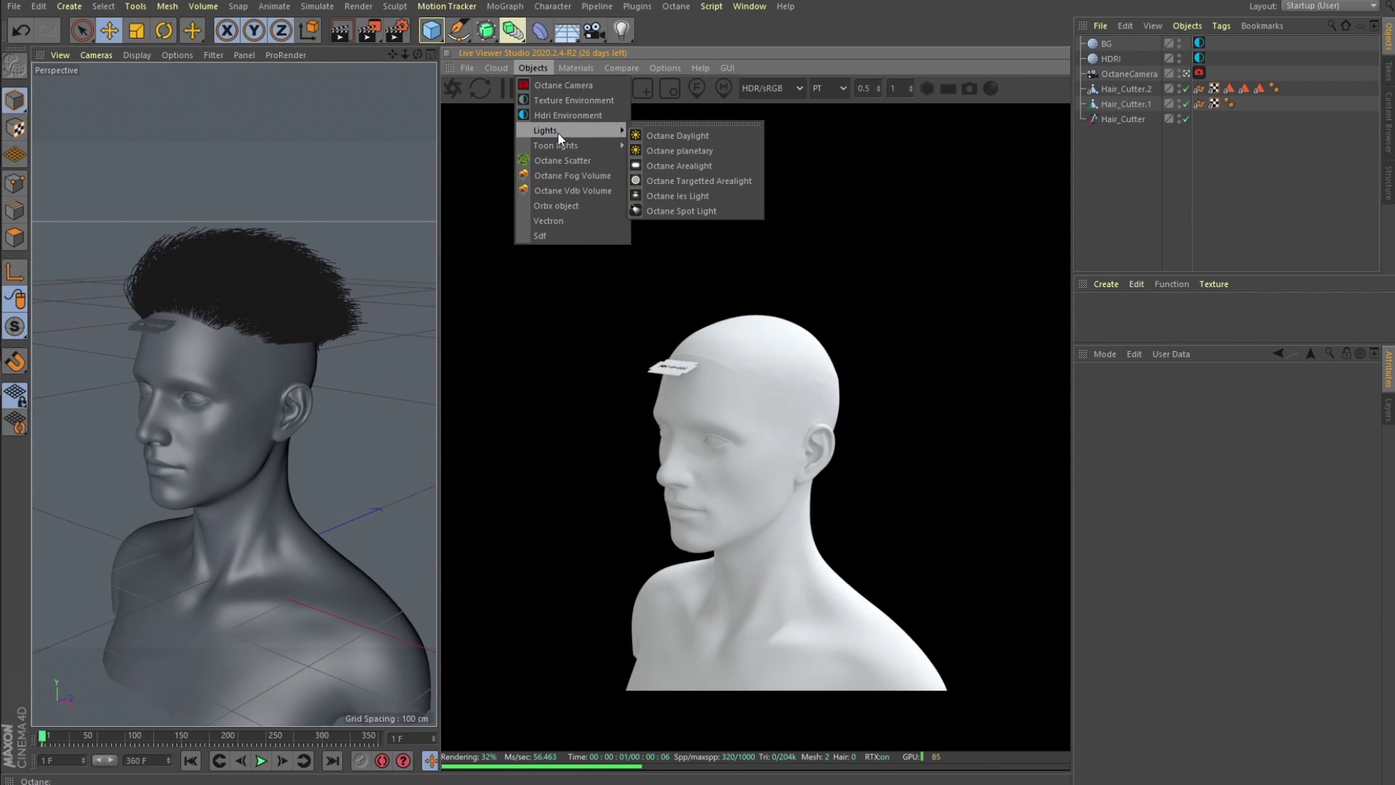
mouse_move(567, 71)
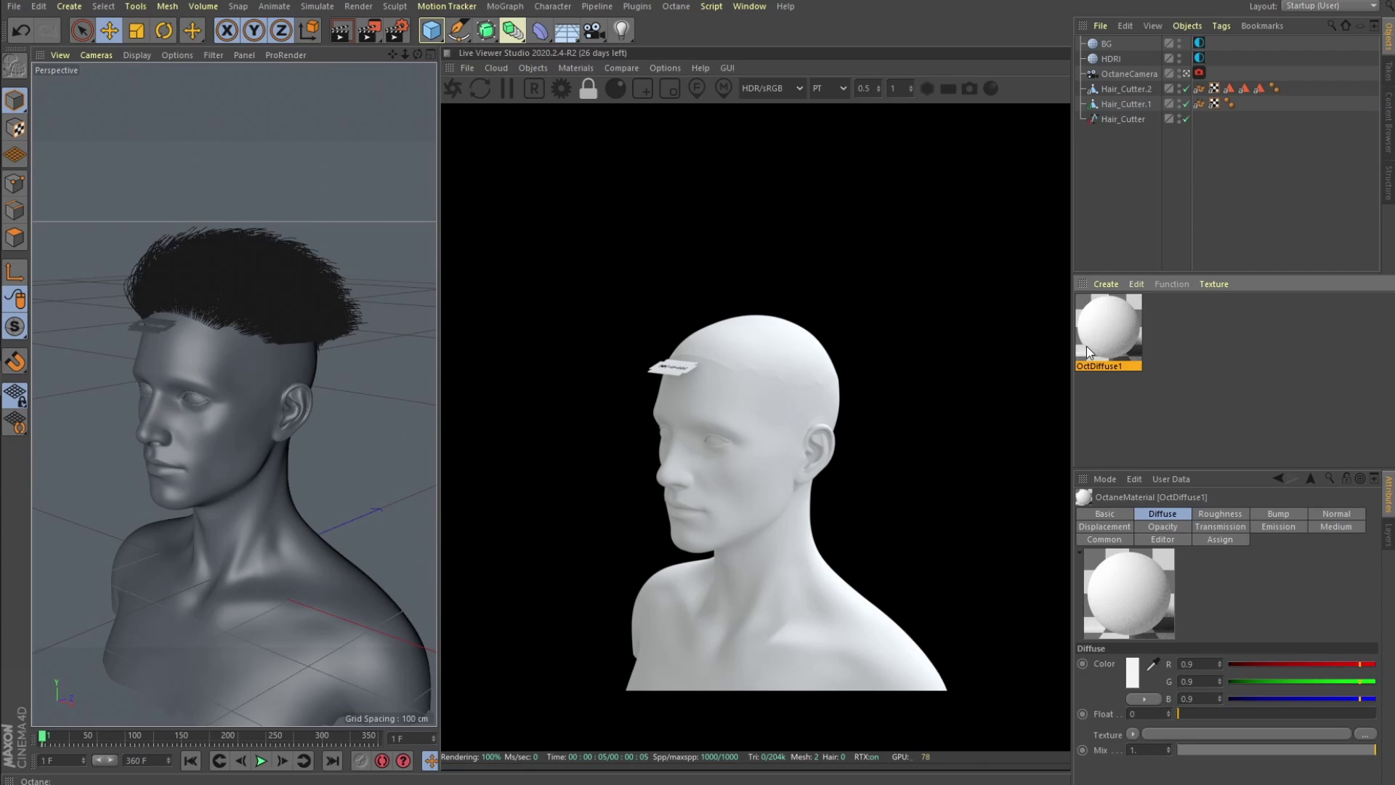
key("Delete")
Create an Octane glossy material and open it in the Octane Node Editor.
left_click(541, 65)
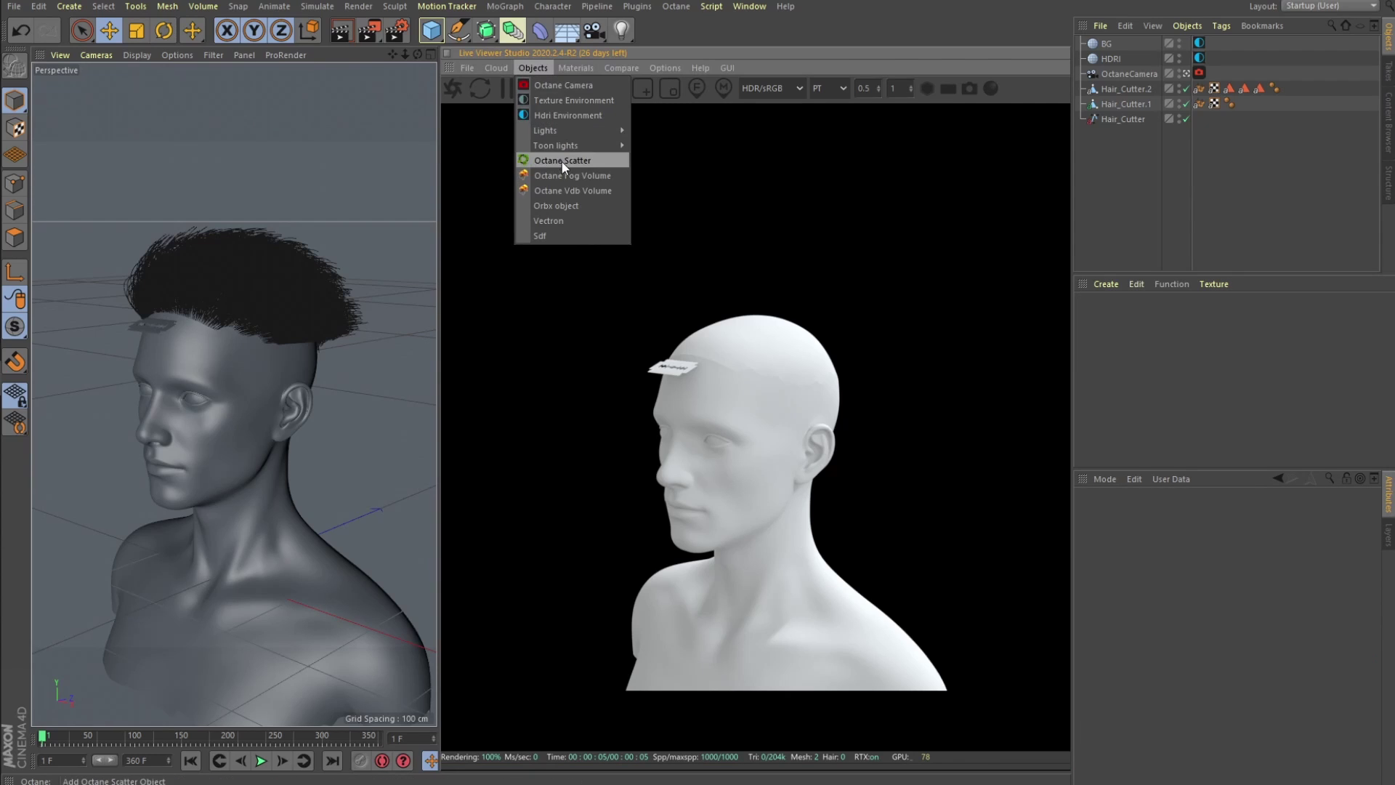
mouse_move(574, 68)
mouse_move(616, 133)
left_click(791, 150)
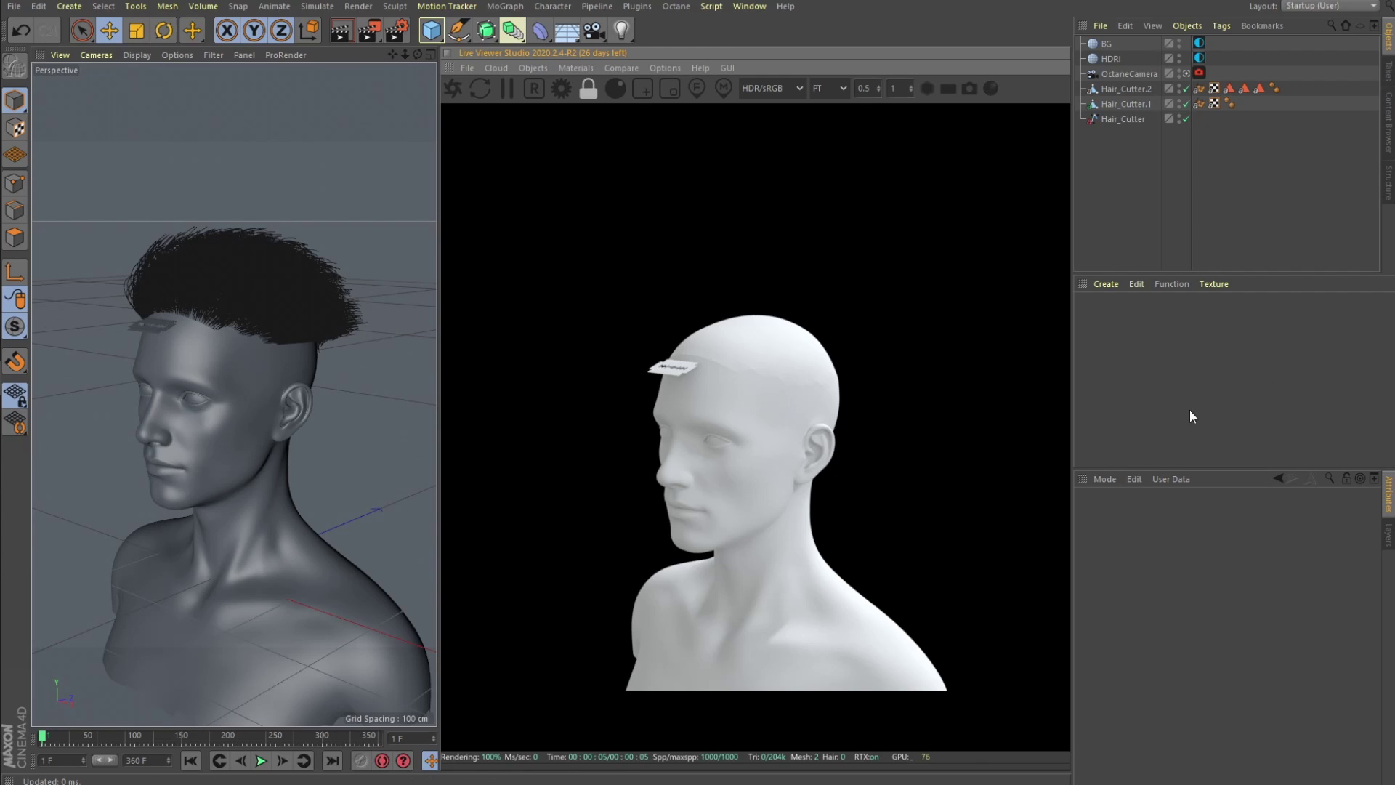
left_click(1199, 320)
double_click(1122, 331)
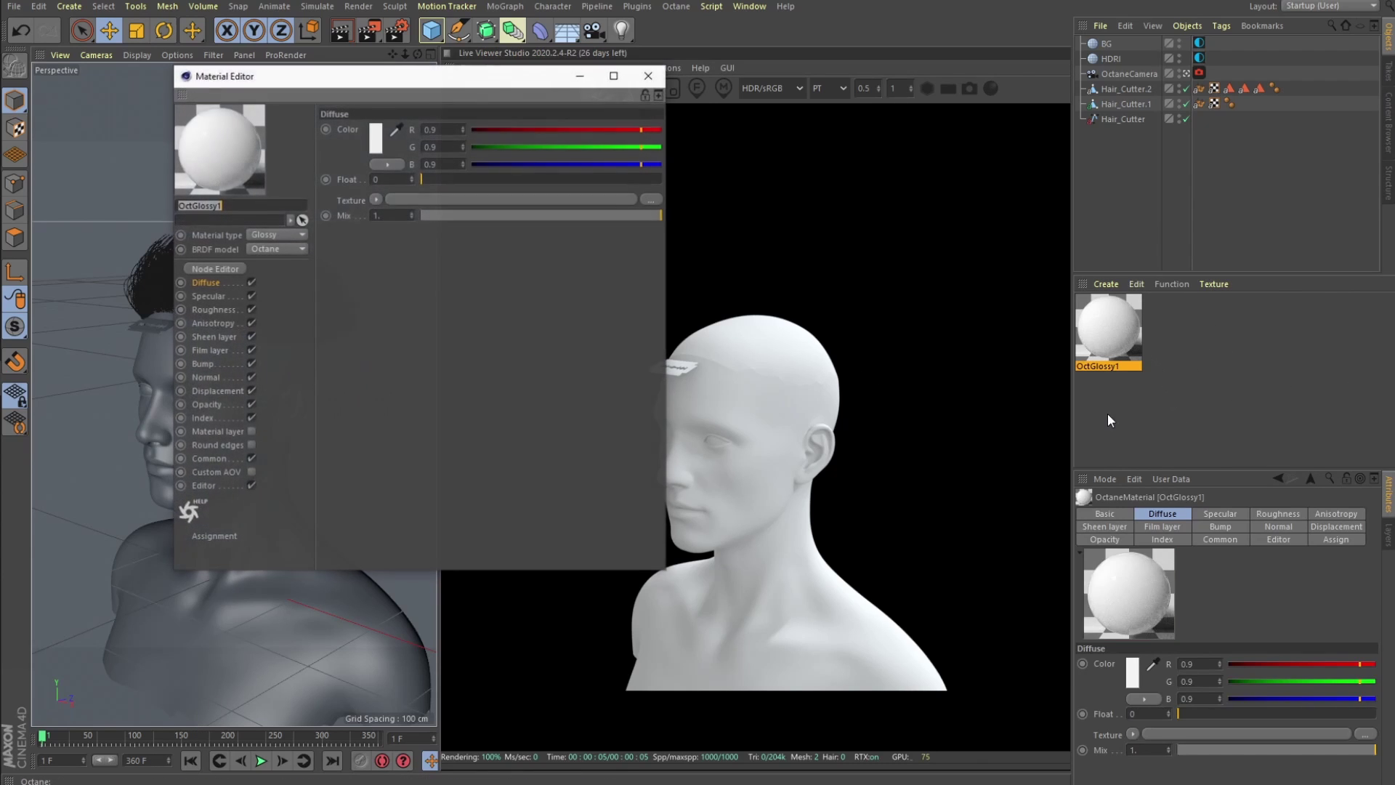
left_click(211, 268)
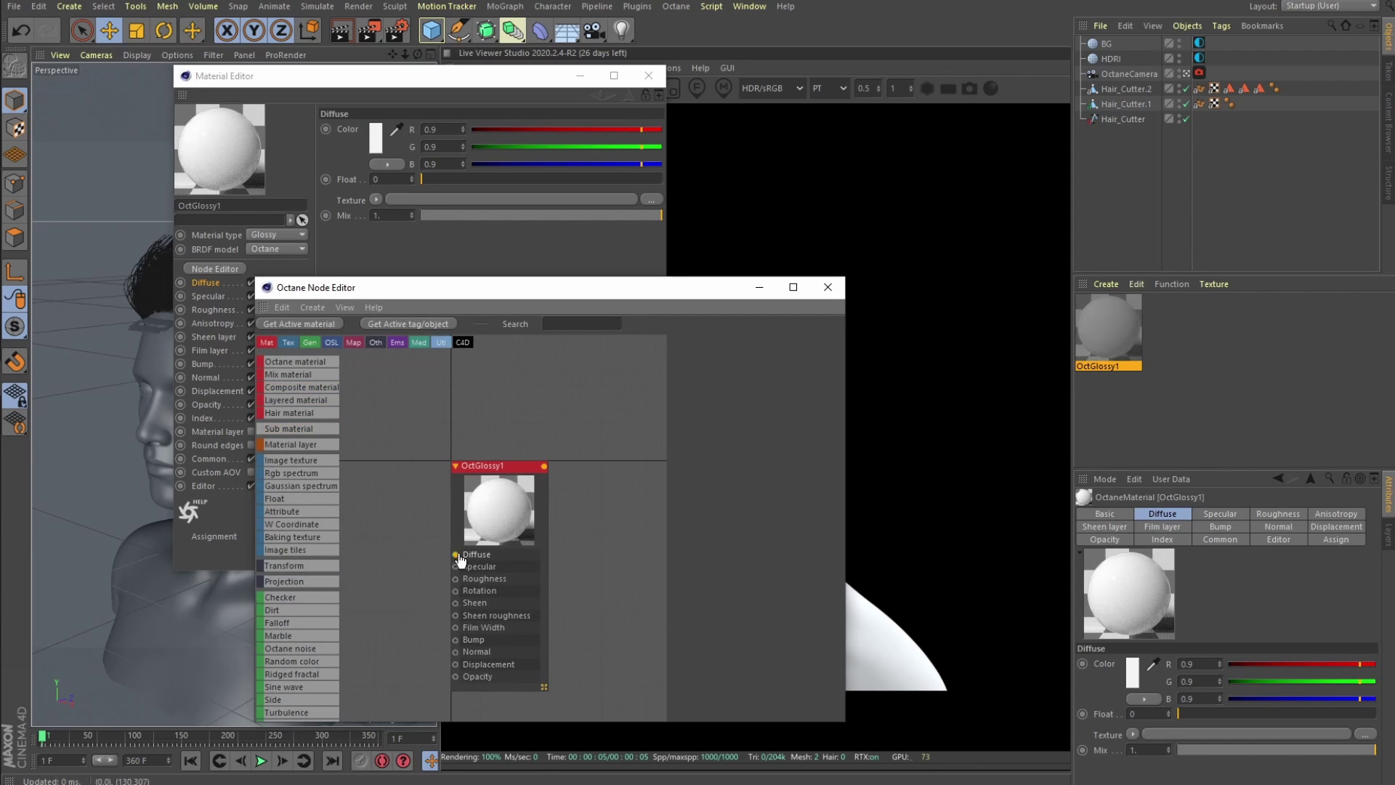
Make room in the node graph and add a W Coordinate node before the glossy material node.
left_click_drag(508, 532, 626, 528)
left_click(464, 594)
scroll(464, 594, "down", 5)
middle_click_drag(444, 587, 479, 553)
scroll(479, 554, "up", 1)
scroll(480, 554, "up", 2)
type("c")
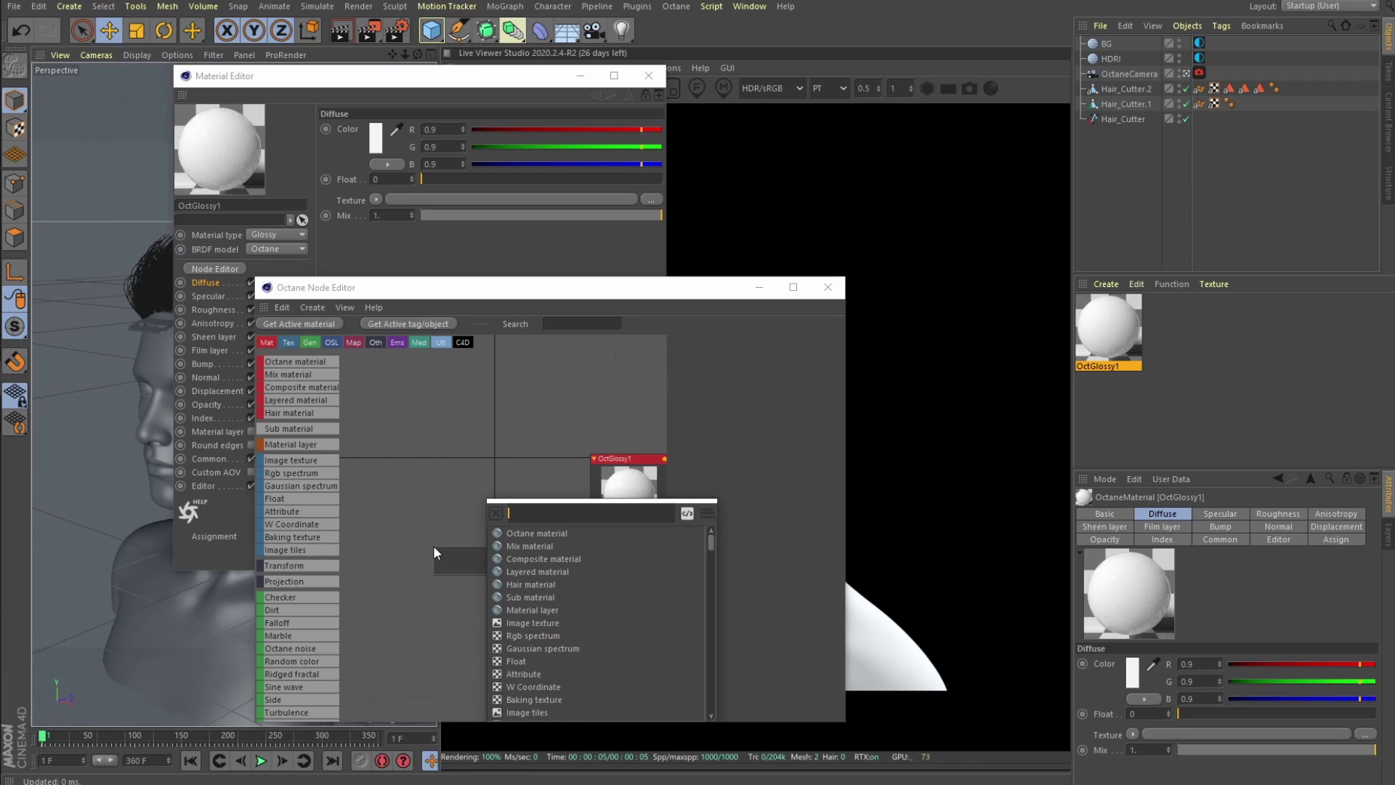
type("W")
key("Return")
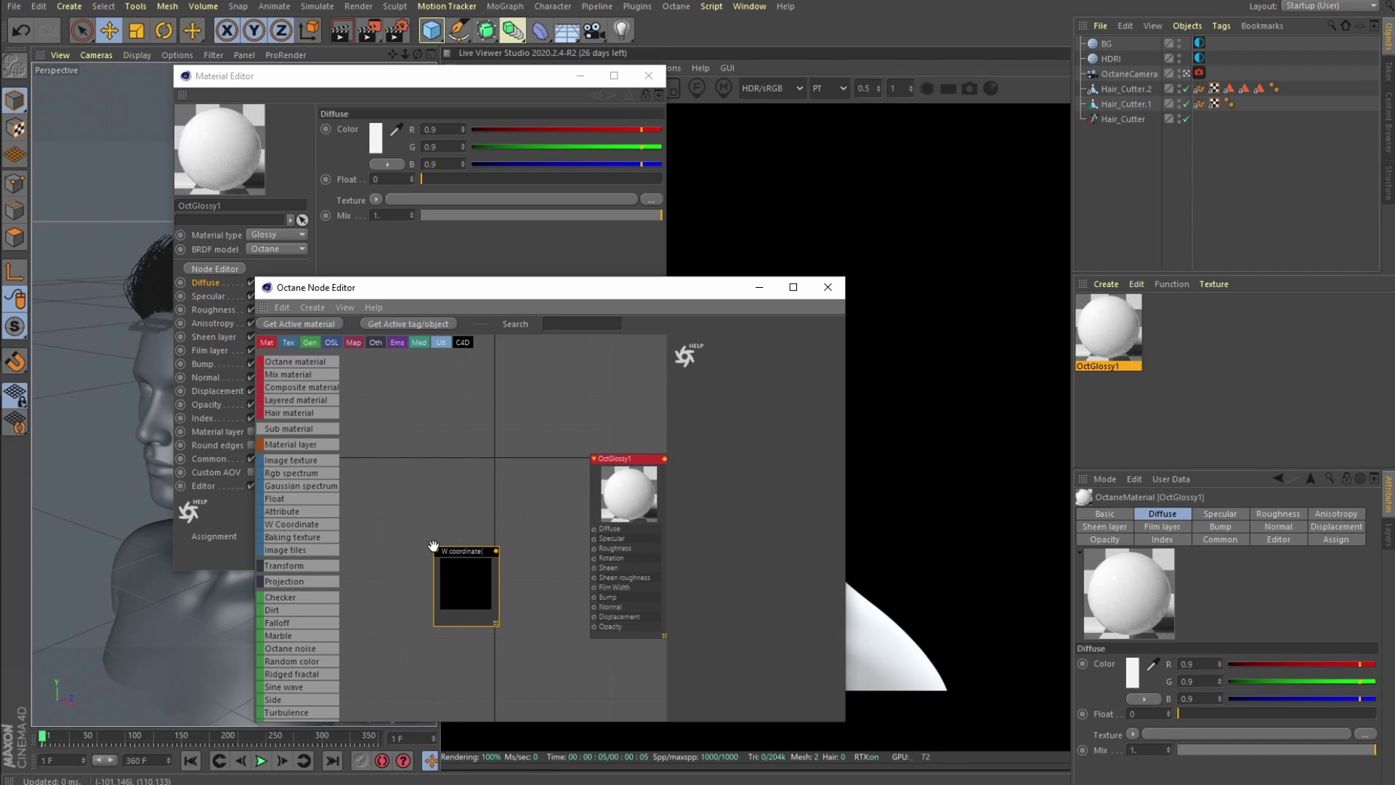
left_click_drag(471, 553, 414, 490)
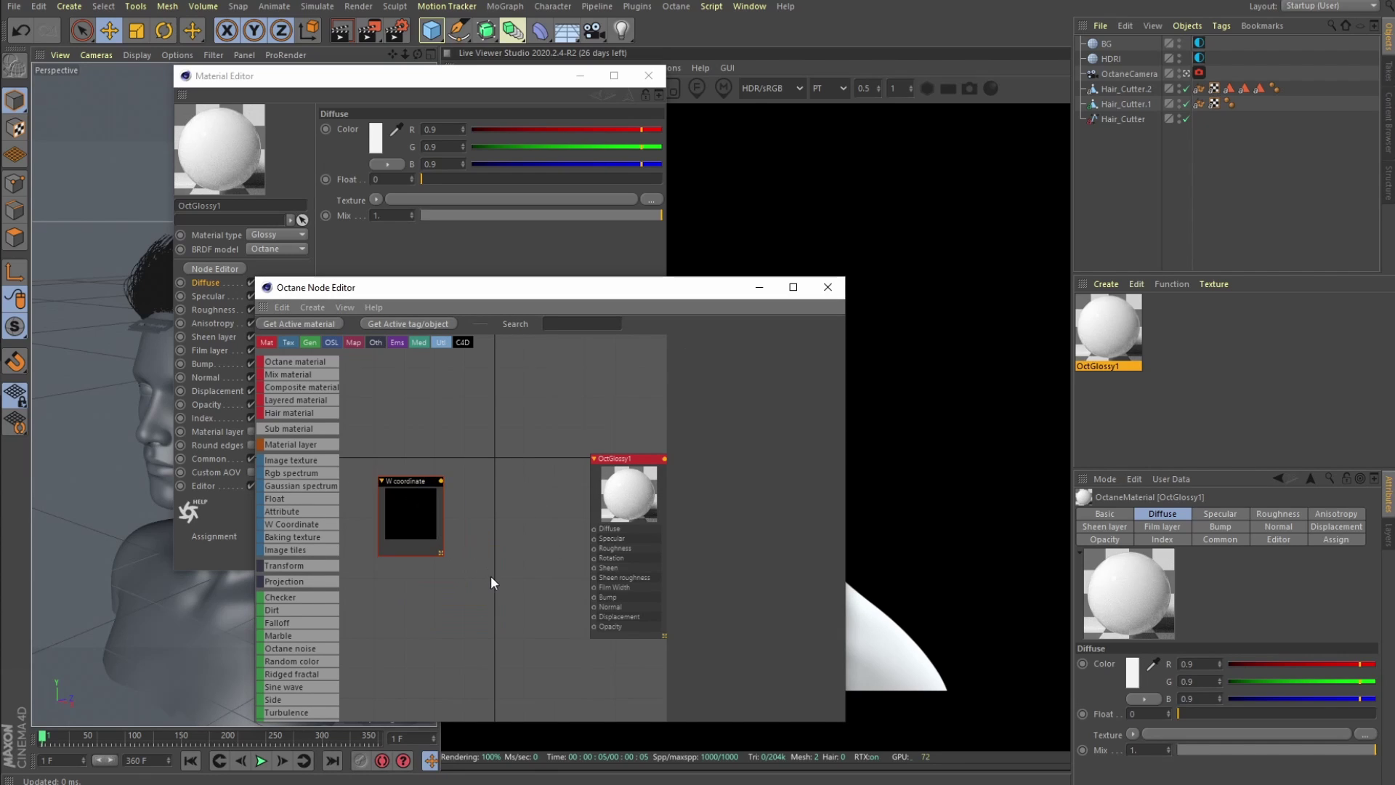
Add an Octane gradient node, feed W Coordinate into its texture input, and connect it to the glossy material's Diffuse.
right_click(536, 524)
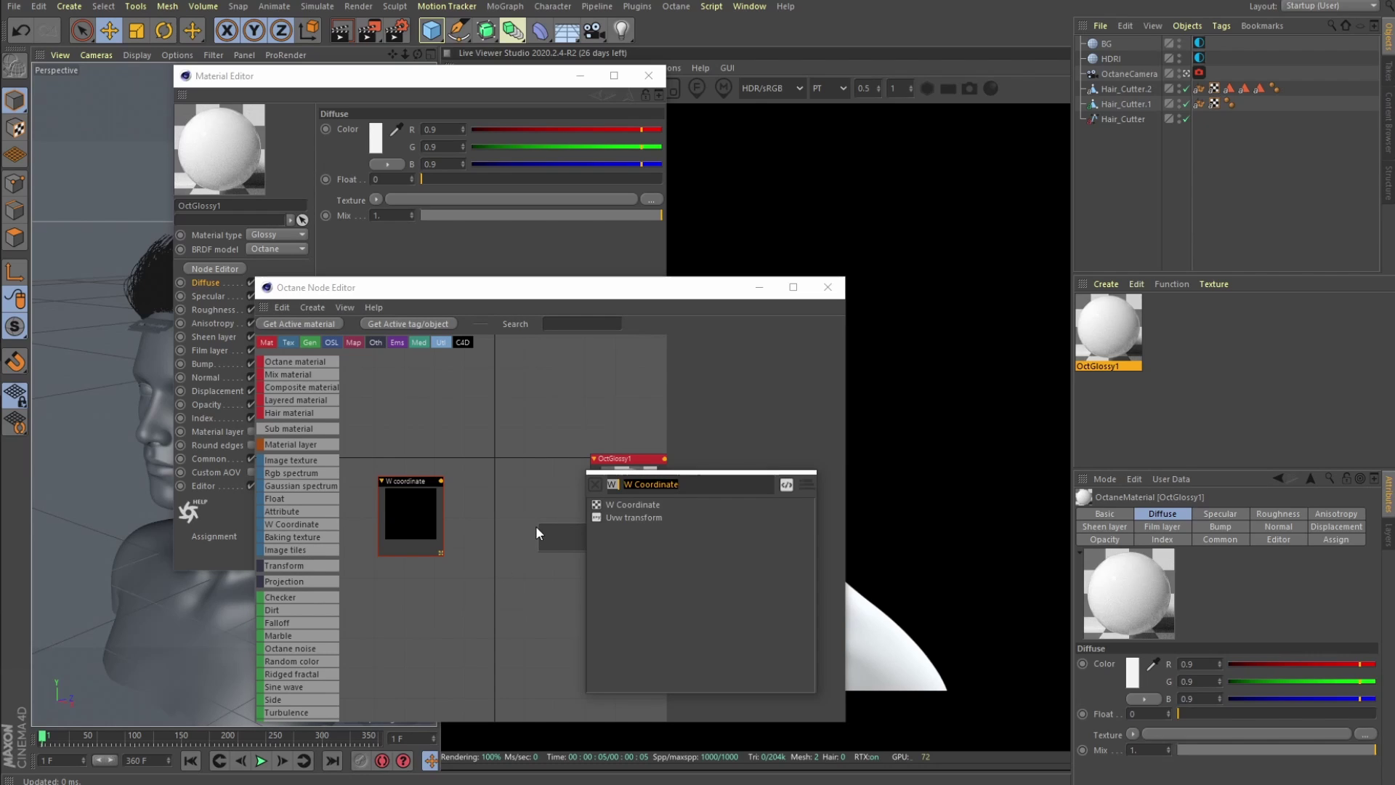
type("GRADI")
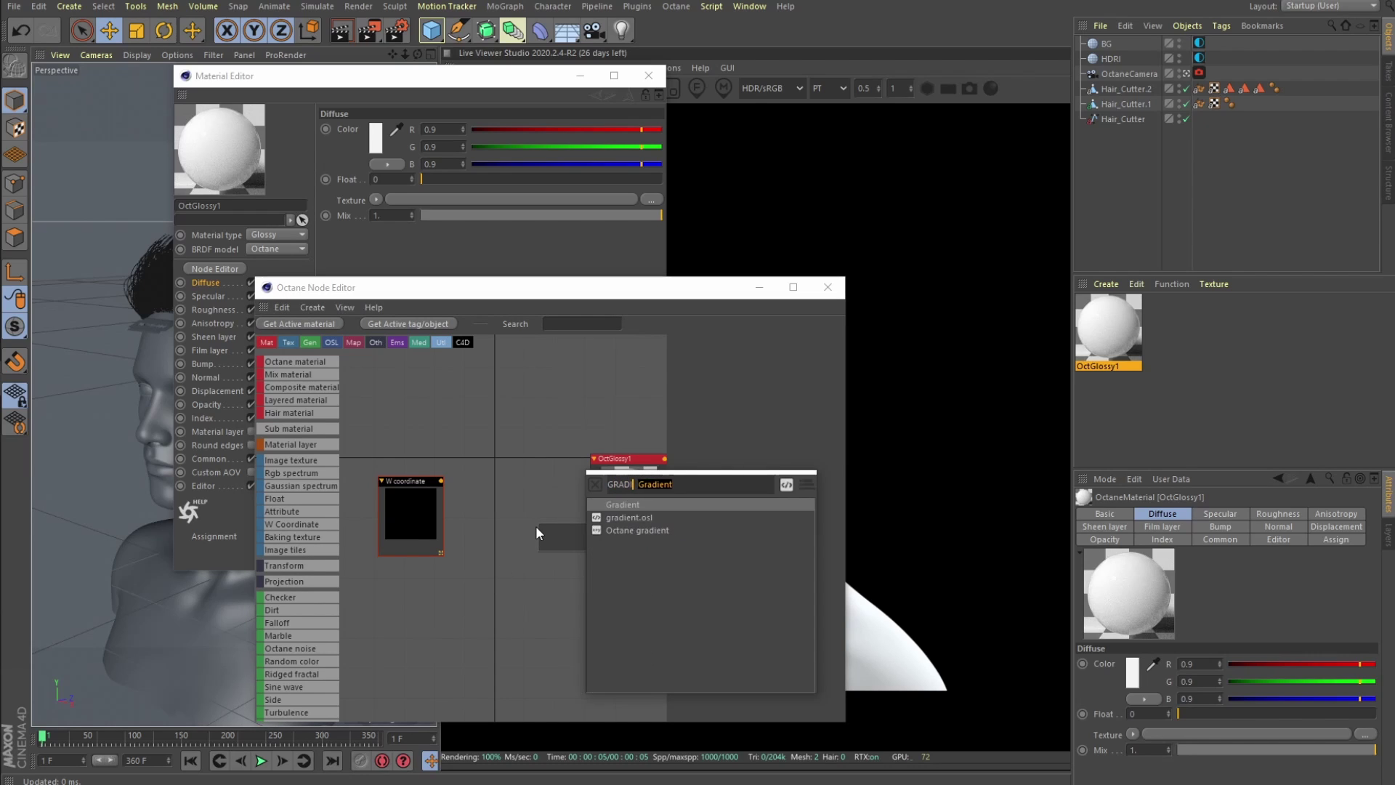
key("Down")
key("Down")
key("Return")
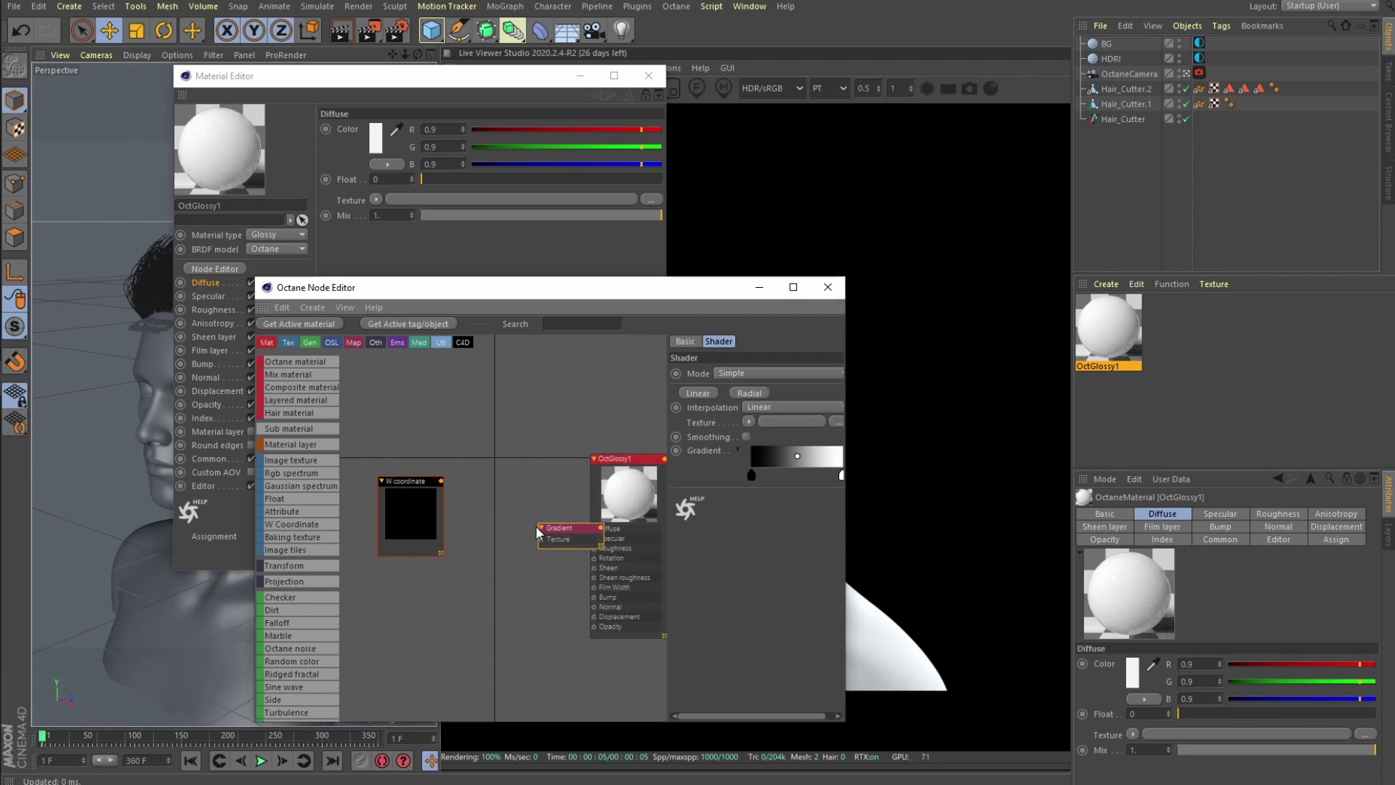
left_click_drag(574, 533, 481, 511)
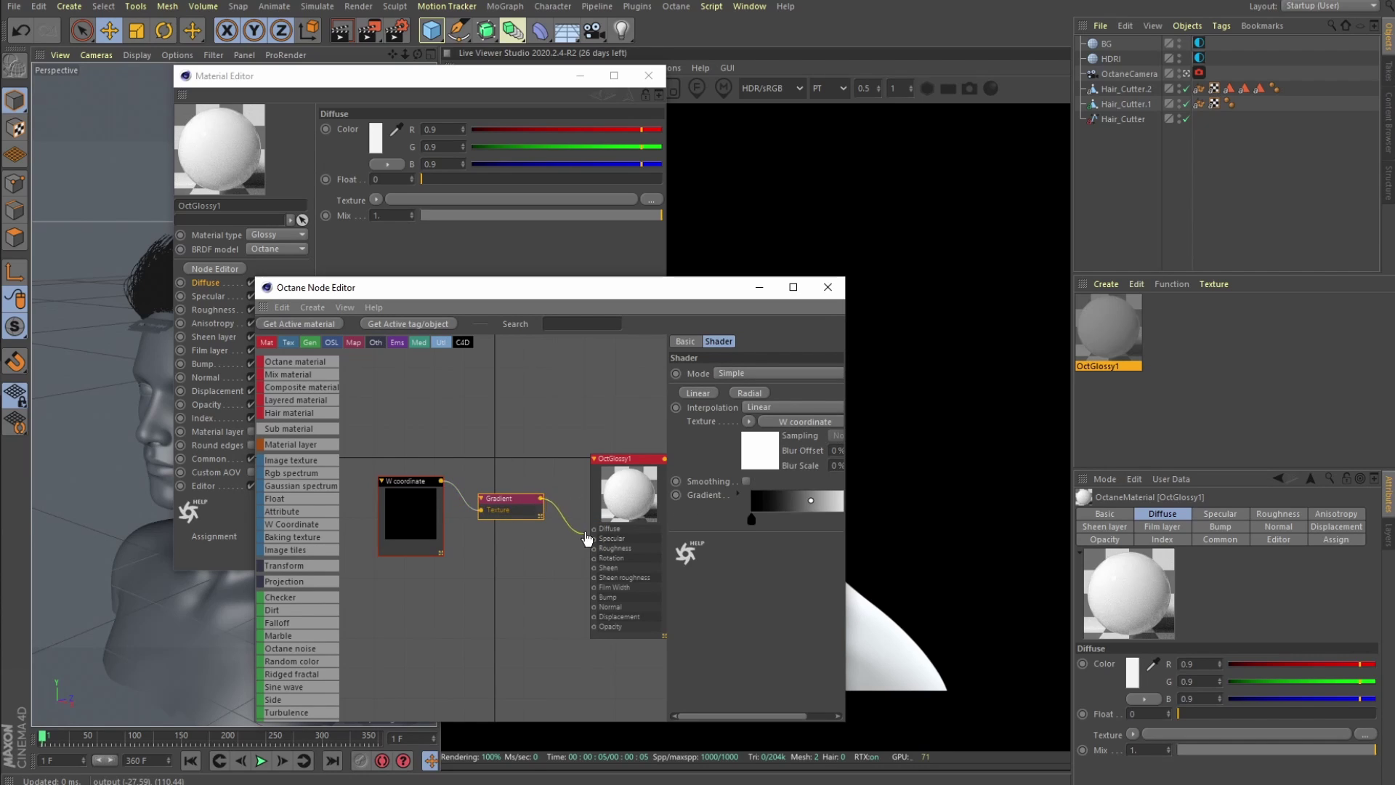
left_click_drag(587, 538, 595, 528)
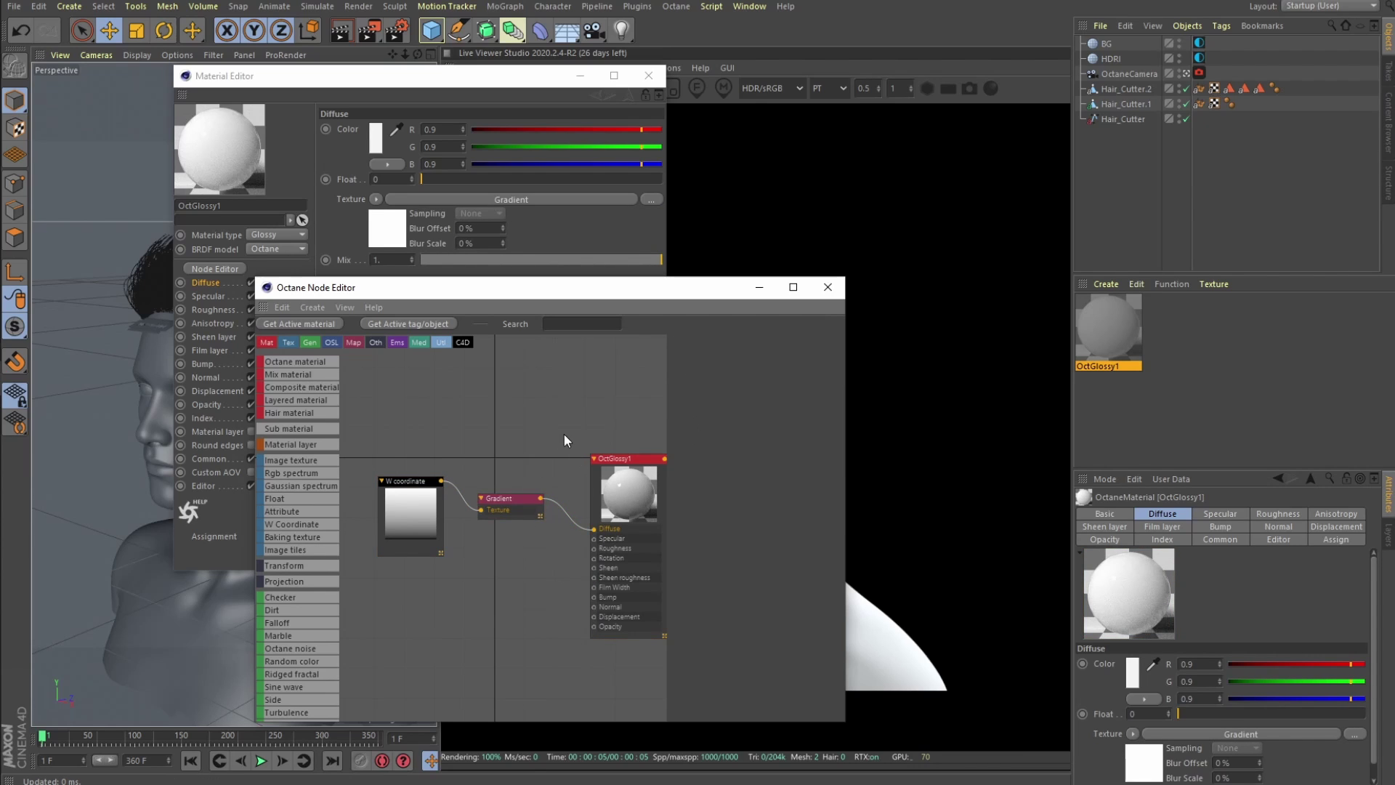
Set the glossy material's roughness float to 0.3 and close the node and material editors.
middle_click_drag(564, 433, 435, 417)
left_click(504, 452)
left_click(813, 343)
left_click(703, 354)
left_click(744, 356)
left_click(698, 354)
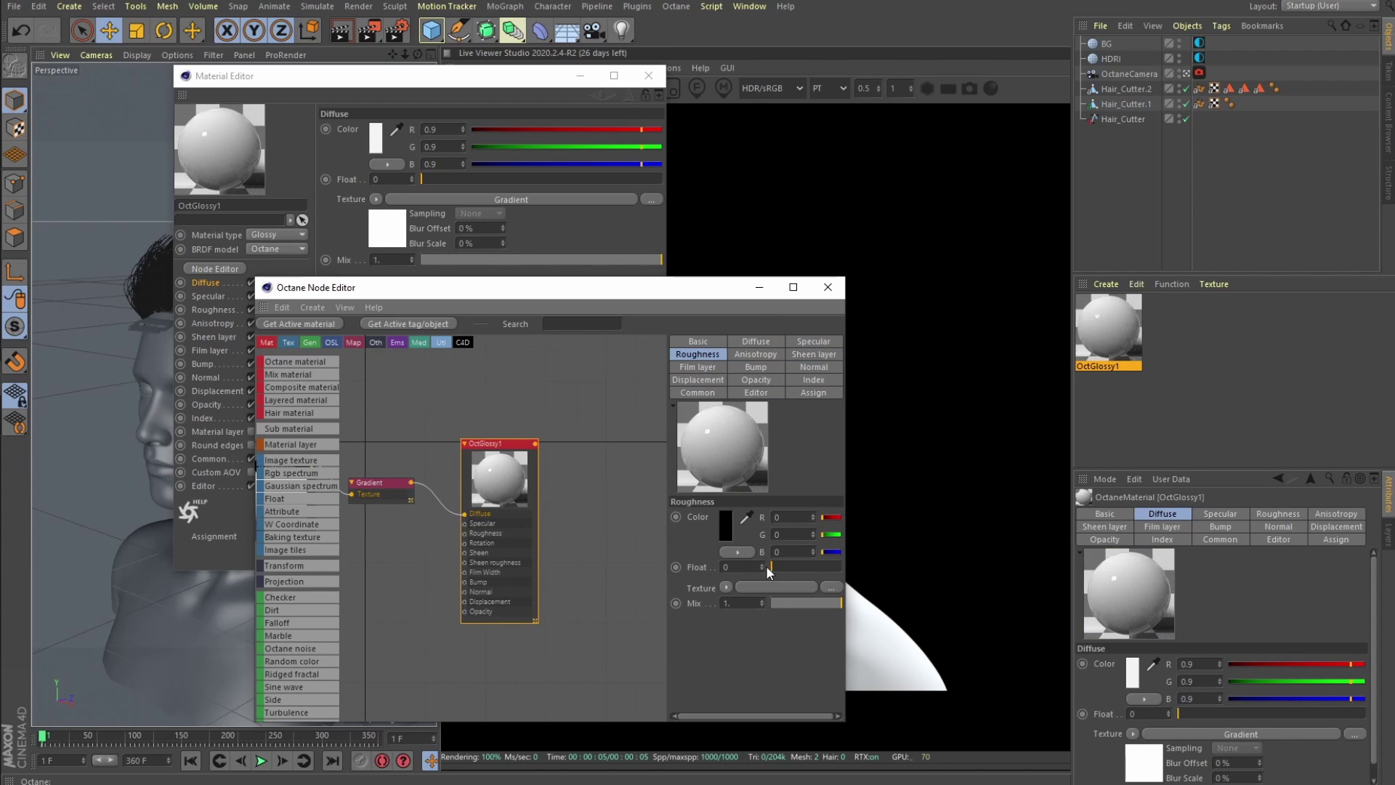
type(".3")
key("Return")
left_click(827, 287)
left_click(648, 75)
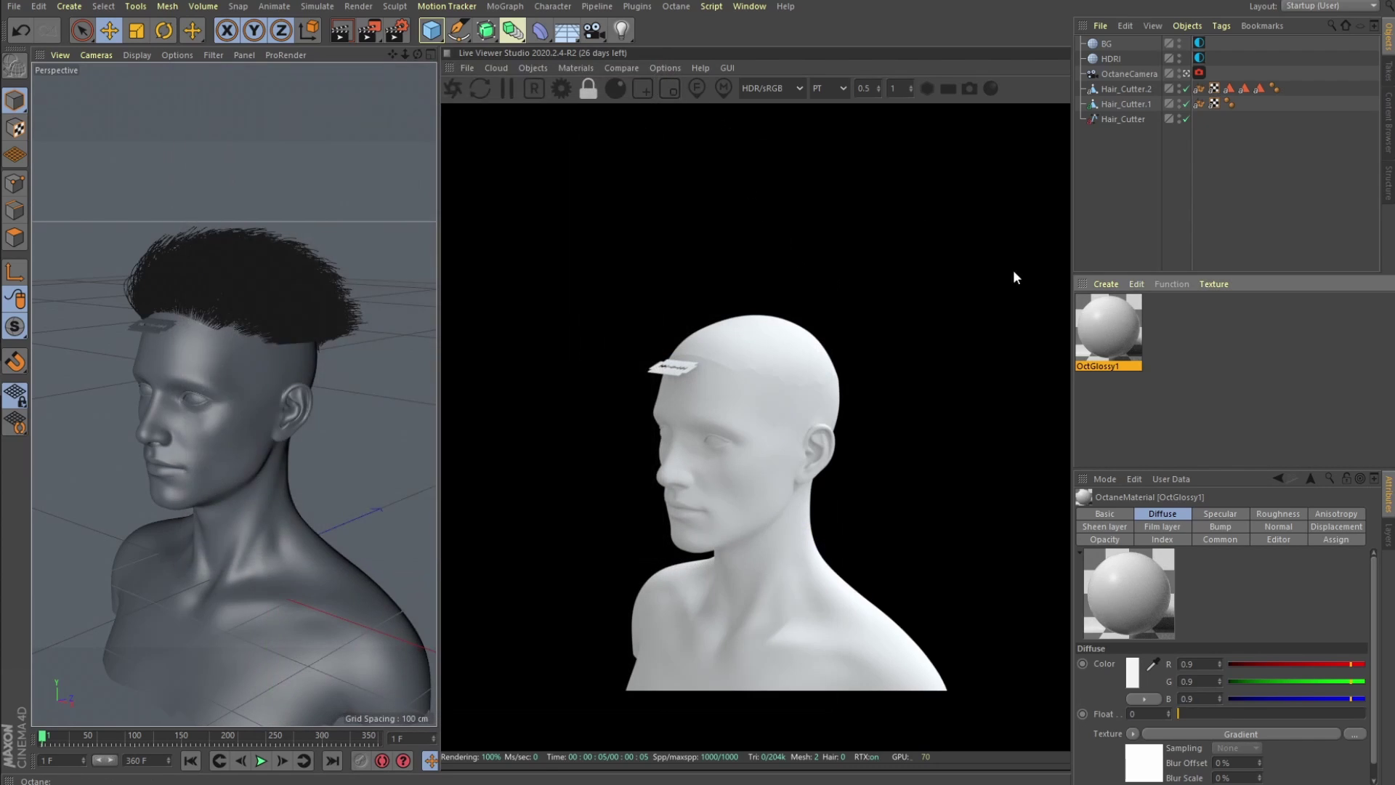
Add an Octane object tag to the Hair_Cutter spline object and enable Render As Hair on it.
left_click(1128, 117)
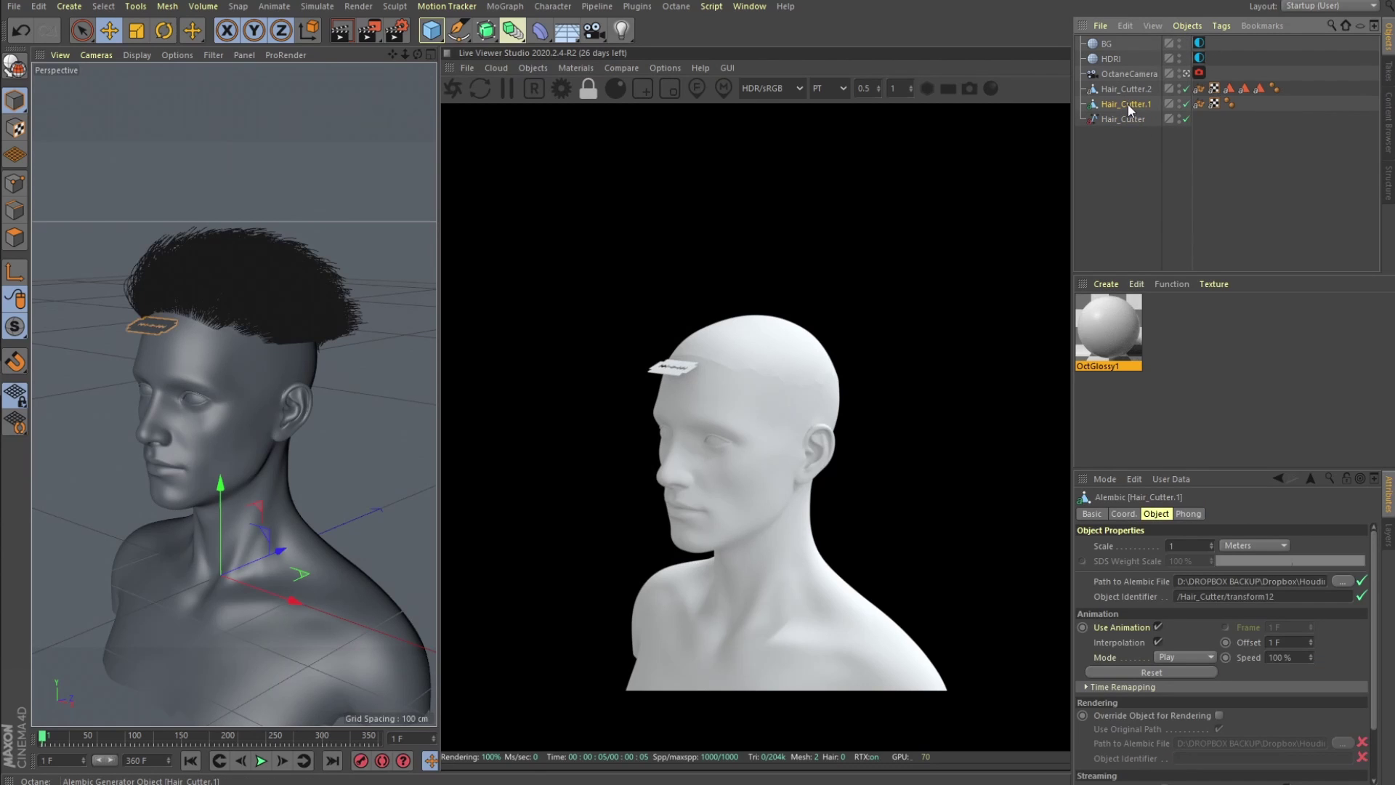
right_click(1128, 116)
left_click(1087, 151)
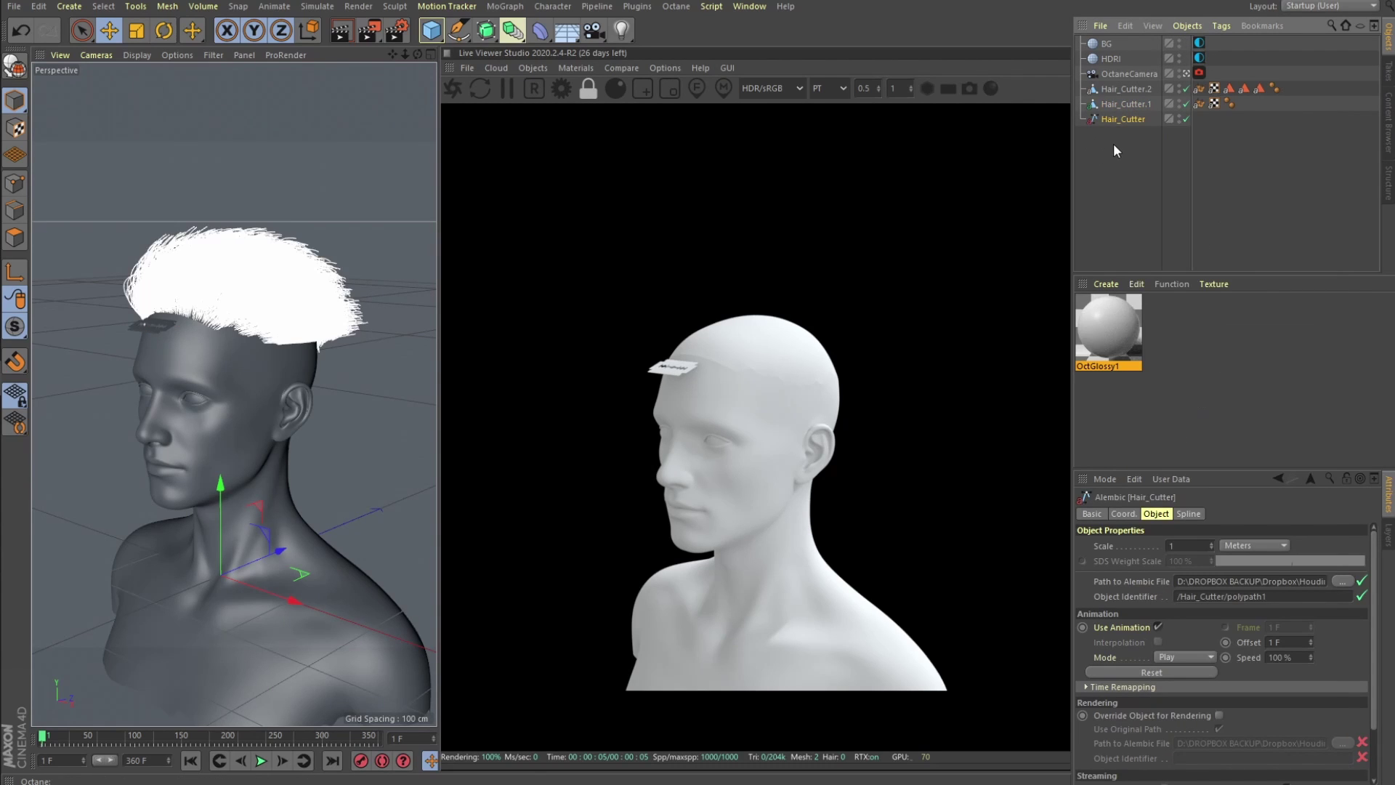
right_click(1129, 115)
mouse_move(1192, 140)
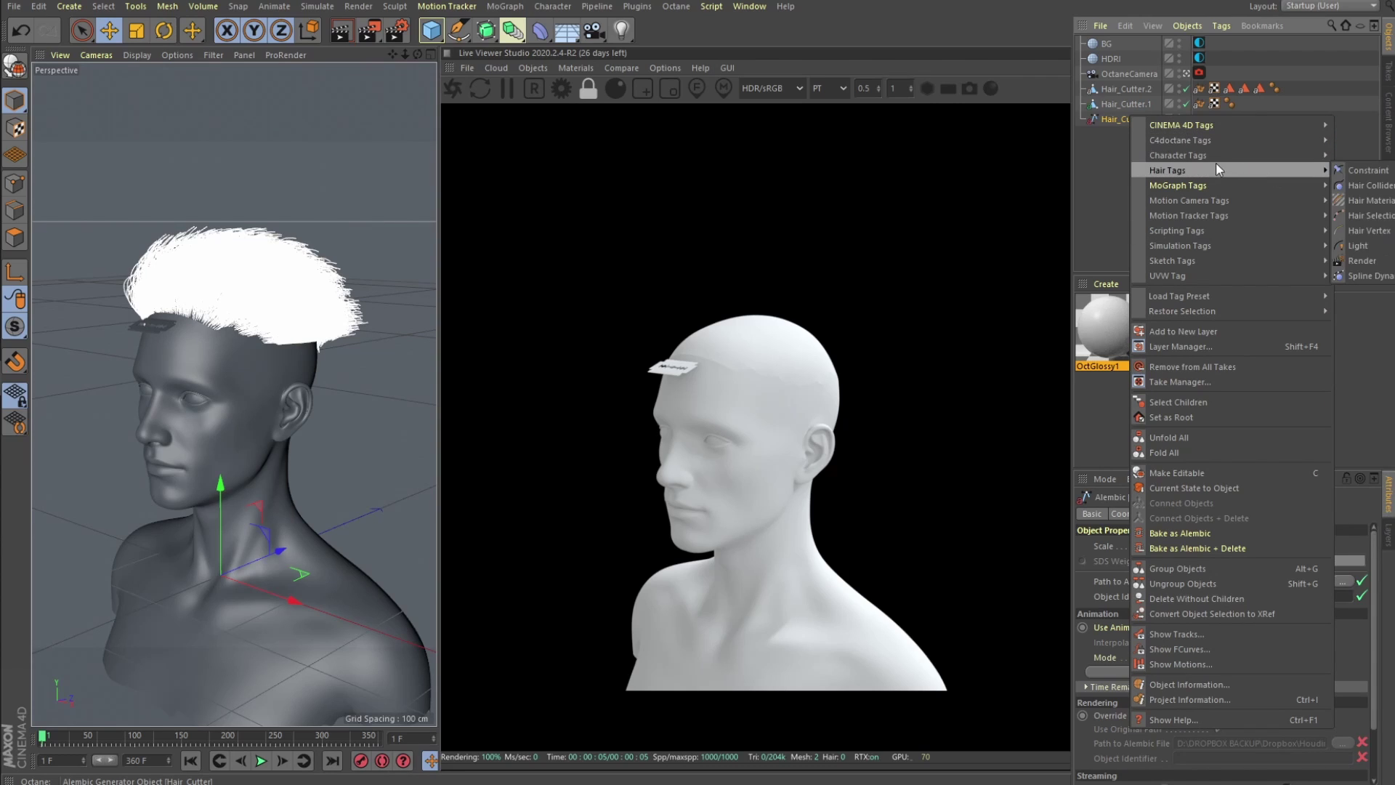
left_click(1360, 185)
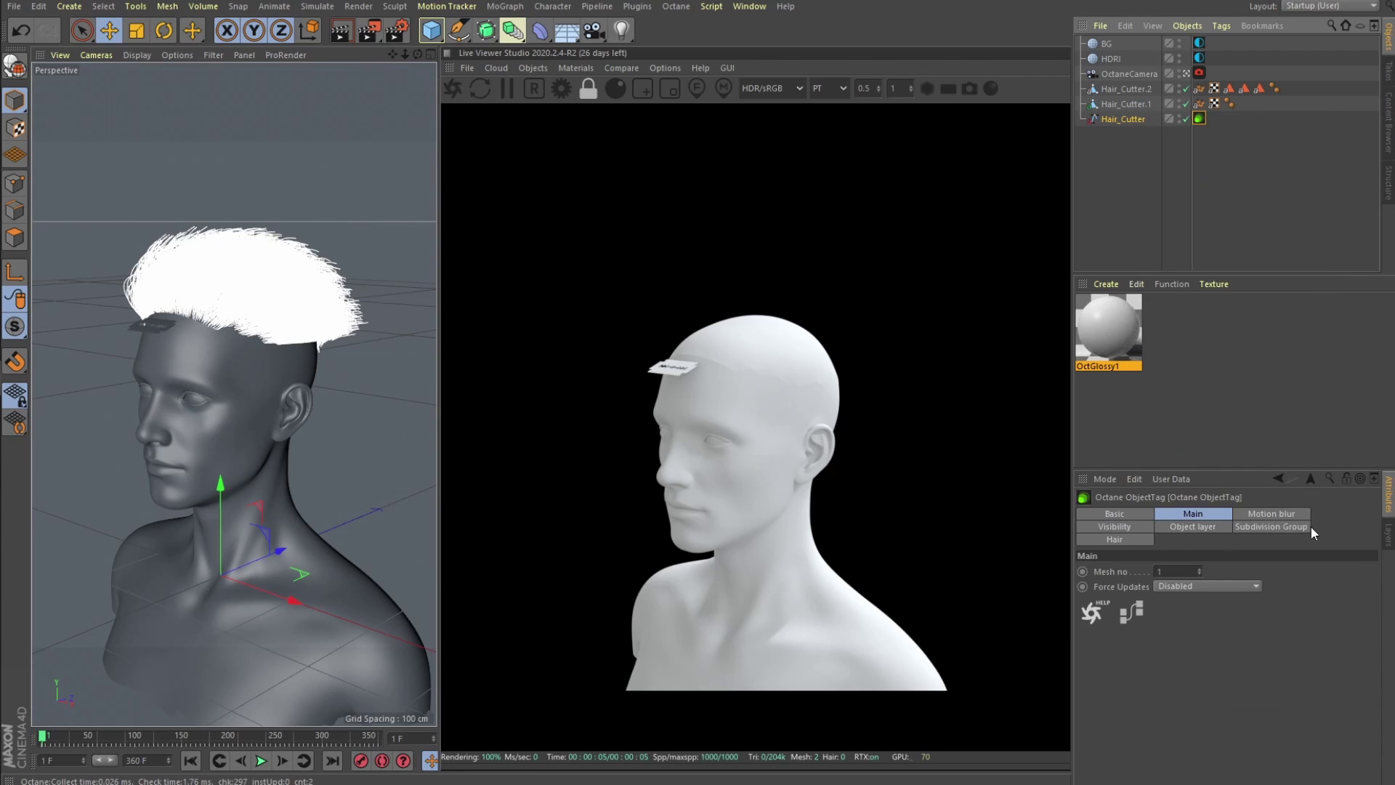
left_click(1135, 539)
left_click(1160, 571)
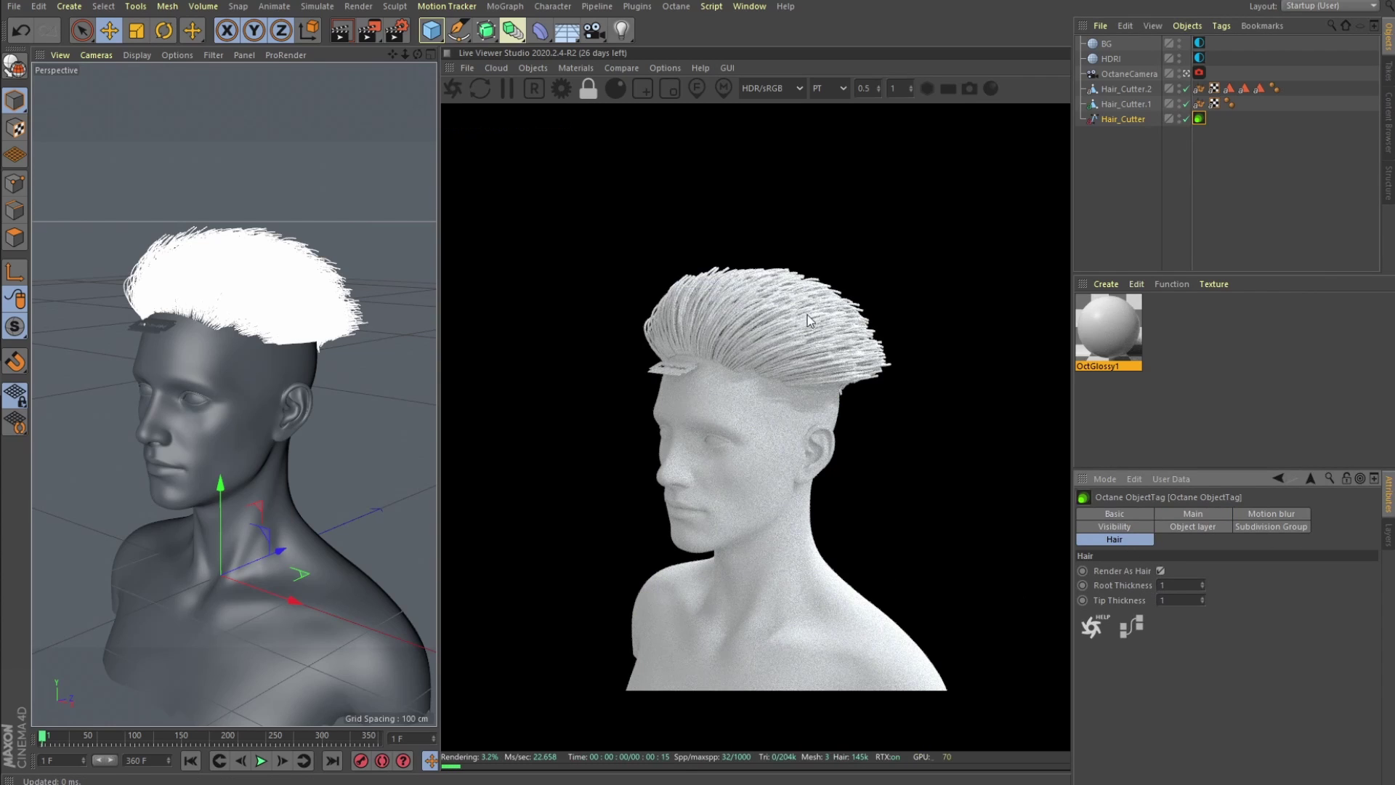
Set the hair's root thickness and tip thickness to 0.1 each.
double_click(1178, 583)
type("0.1")
key("Return")
double_click(1186, 600)
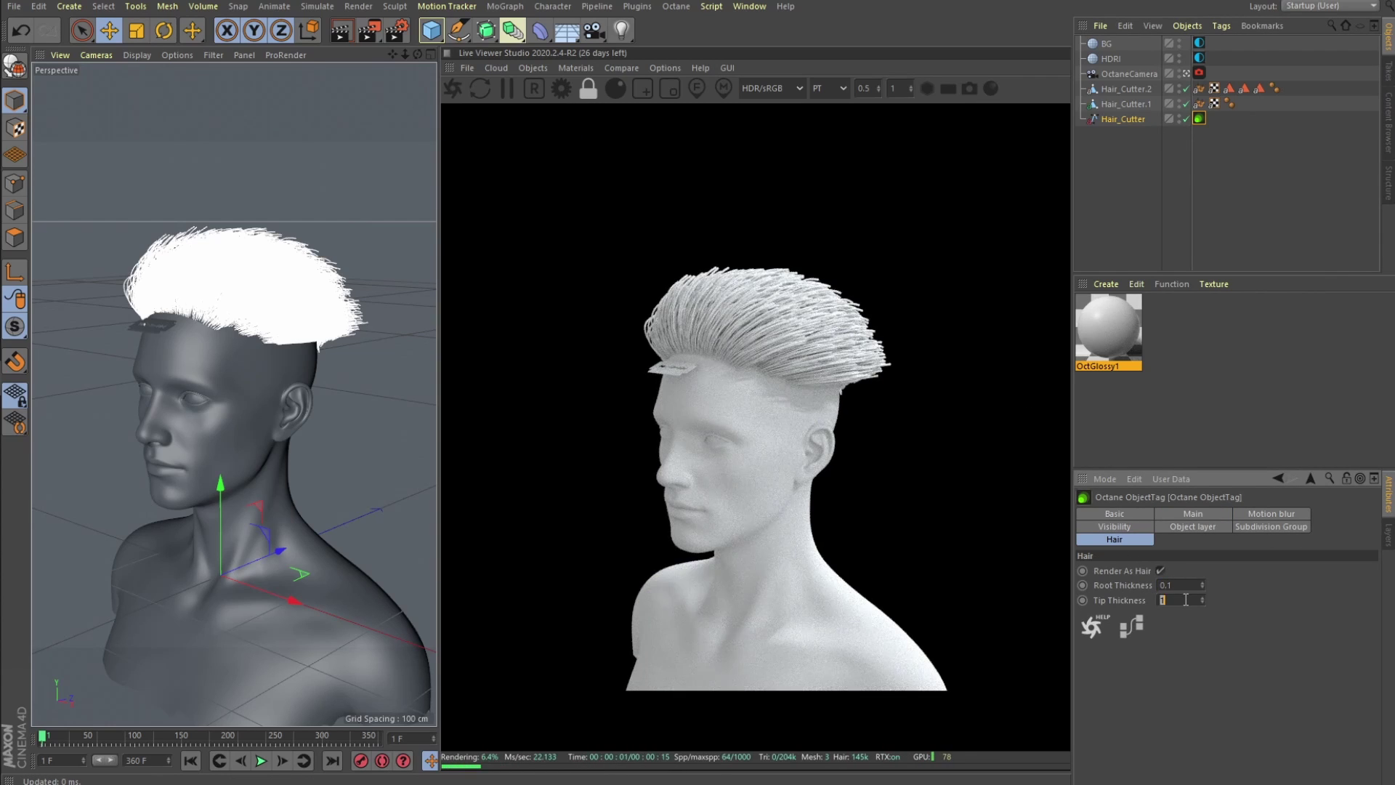
type("0.1")
key("Return")
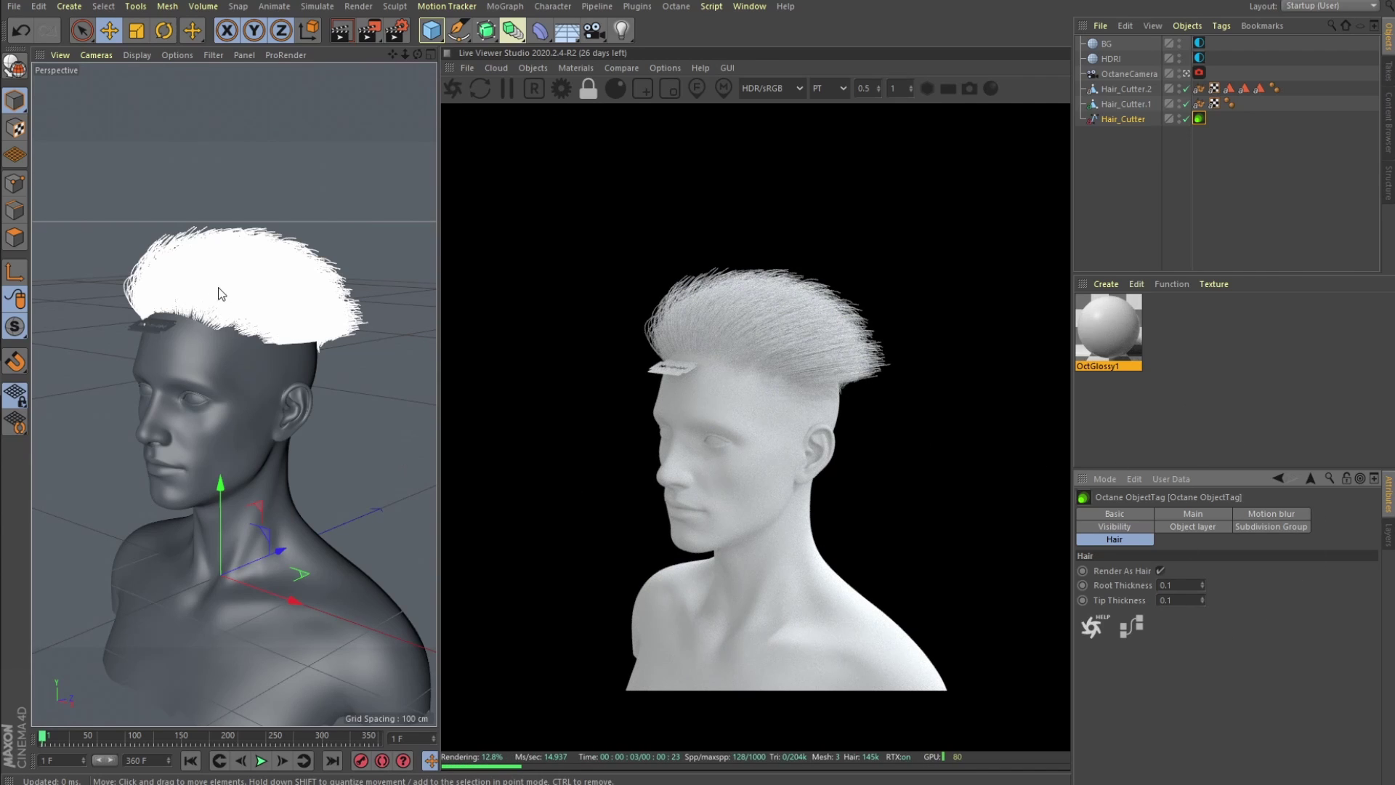
Examine the rendered hair strands up close, ending with a tighter camera framing of the upper head and razor blade.
left_click(286, 301)
right_click_drag(264, 280, 315, 234, "alt")
middle_click_drag(286, 236, 261, 390, "alt")
right_click_drag(218, 387, 225, 517, "alt")
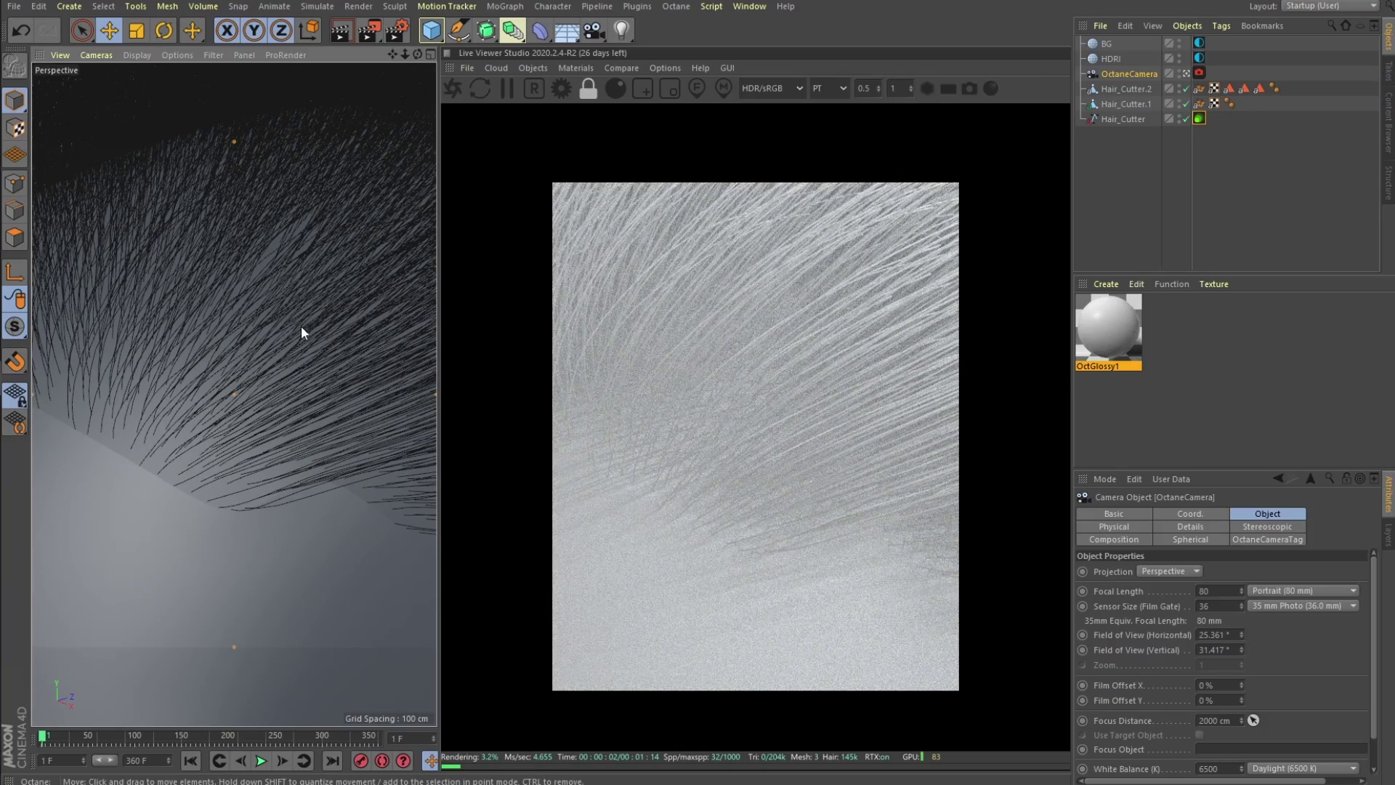
left_click_drag(290, 343, 317, 271, "alt")
right_click_drag(318, 272, 230, 438, "alt")
left_click_drag(244, 373, 254, 384, "alt")
right_click_drag(254, 384, 227, 425, "alt")
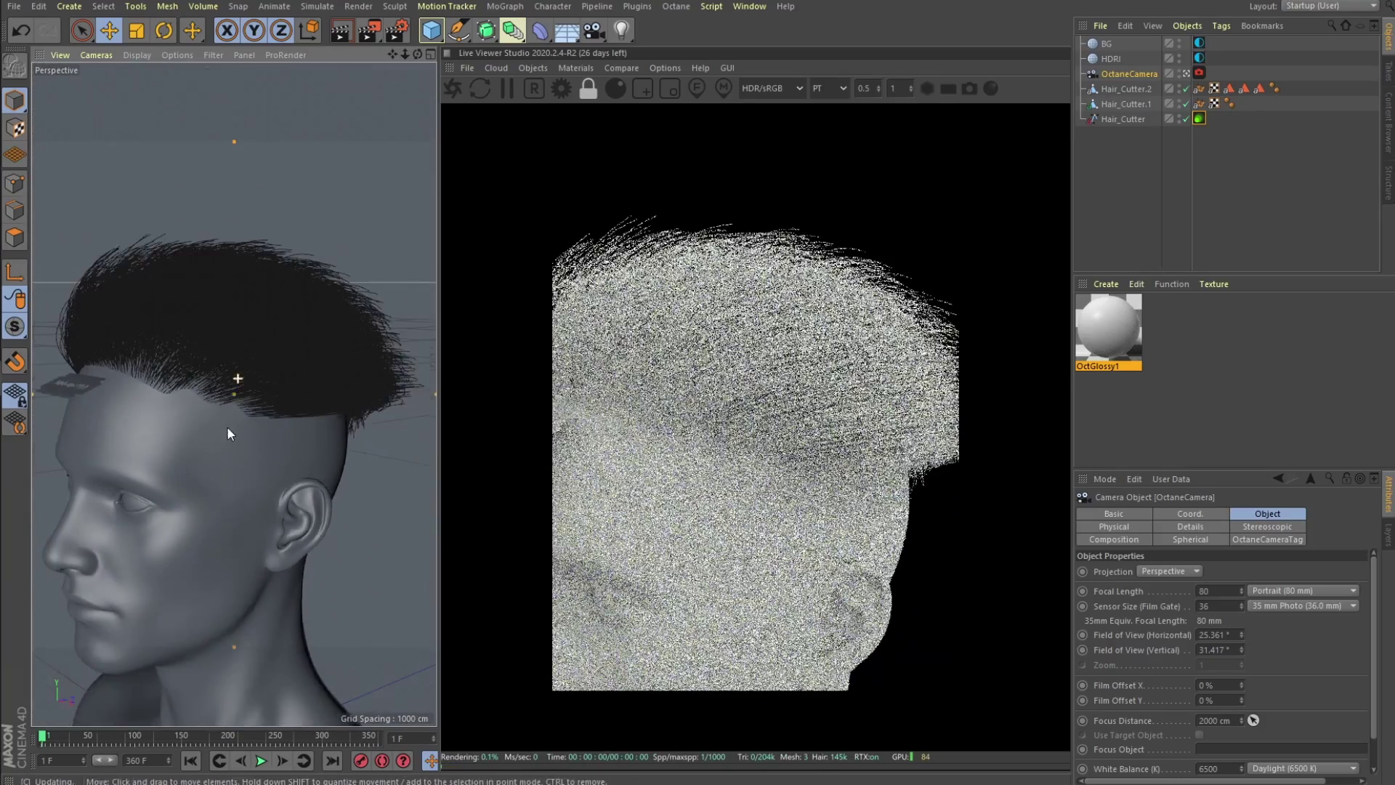
middle_click_drag(163, 320, 222, 387, "alt")
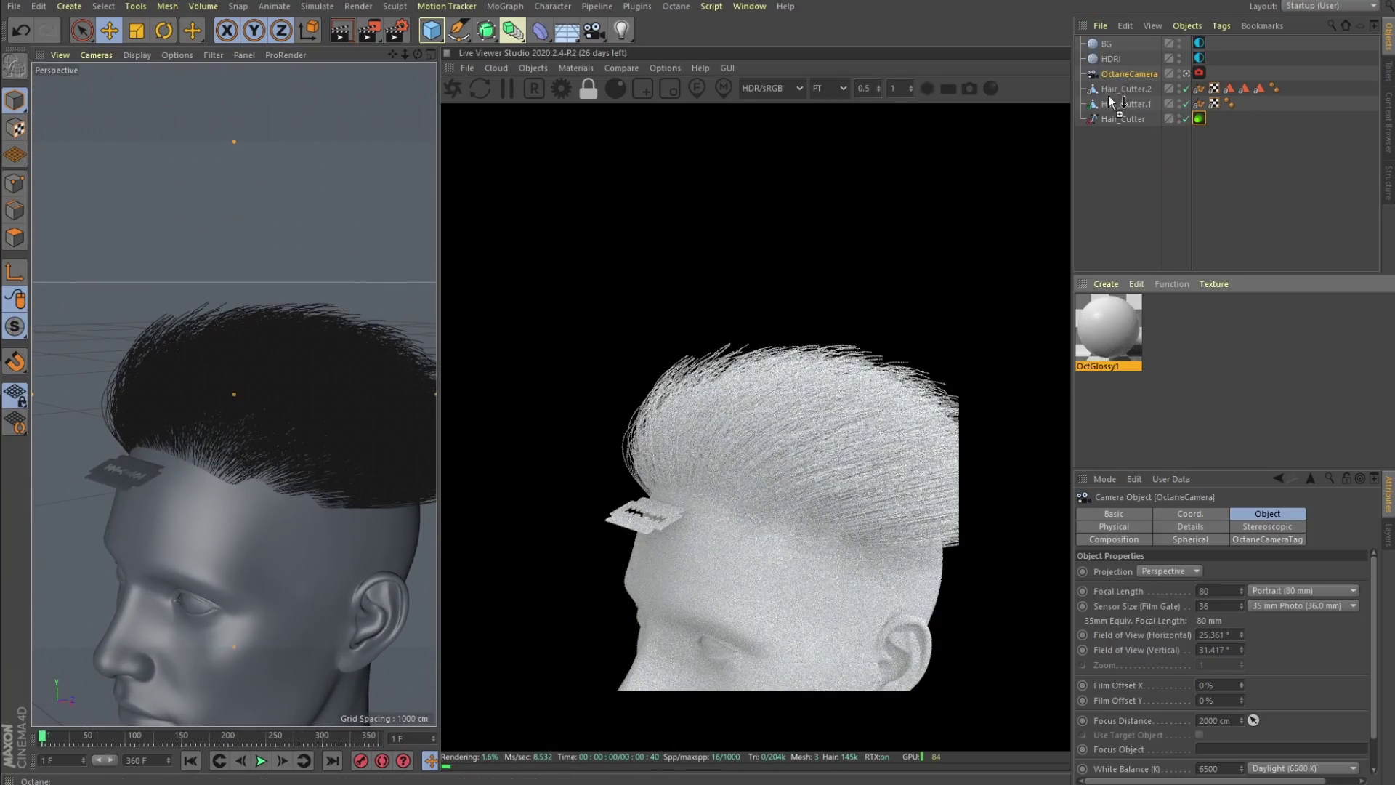
Apply the OctGlossy1 material to the Hair_Cutter hair object.
left_click_drag(1125, 122, 1123, 122)
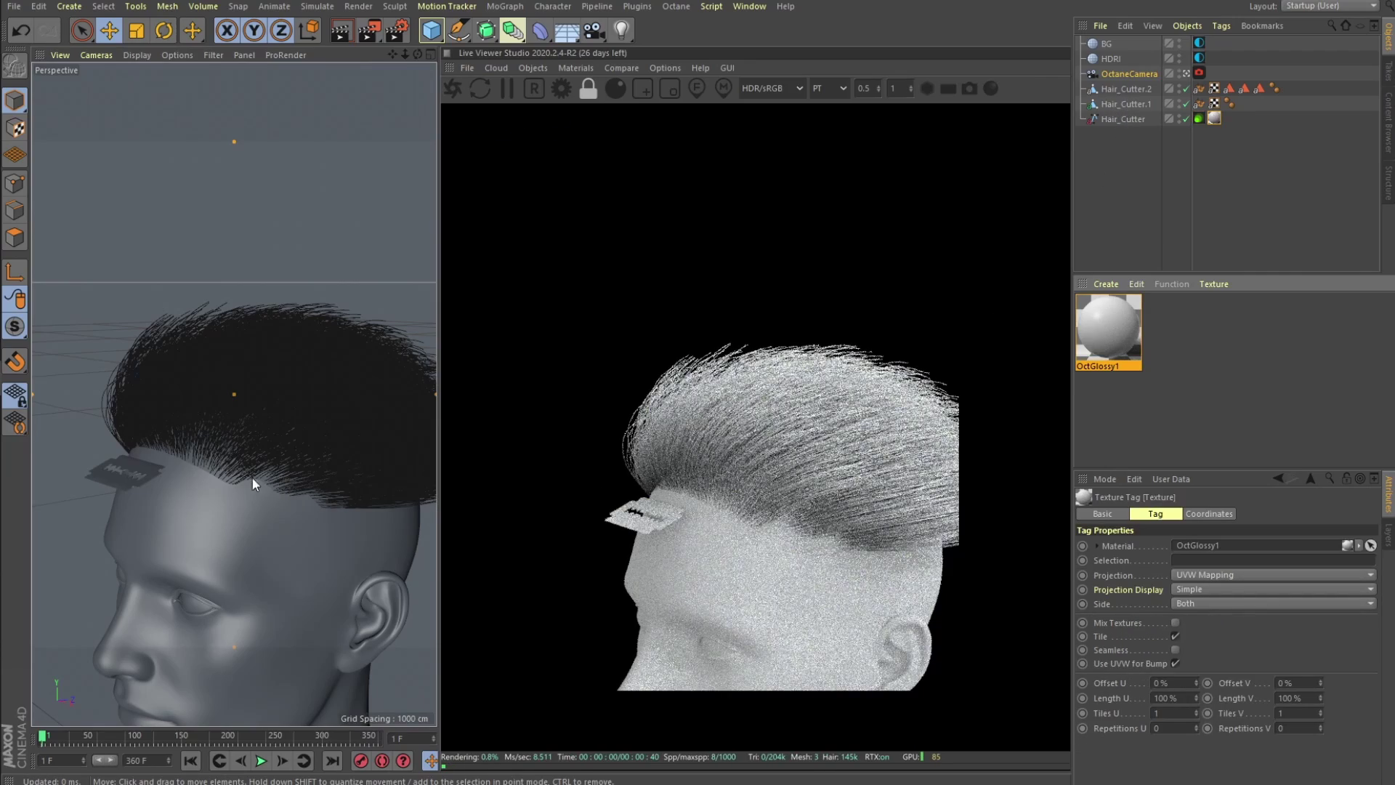
right_click_drag(247, 473, 278, 463, "alt")
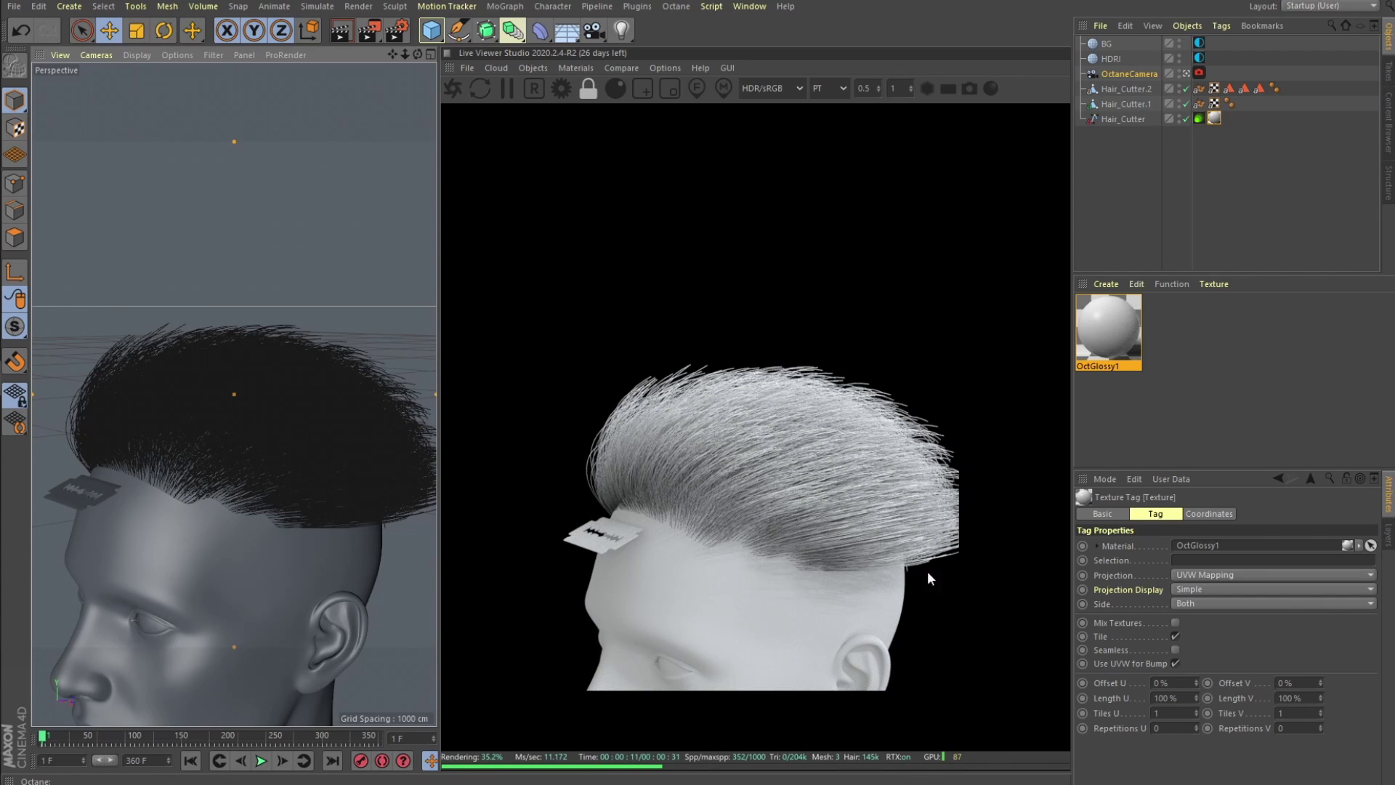
Open the OctGlossy1 diffuse gradient and change its starting knot to a dark brown.
double_click(1123, 325)
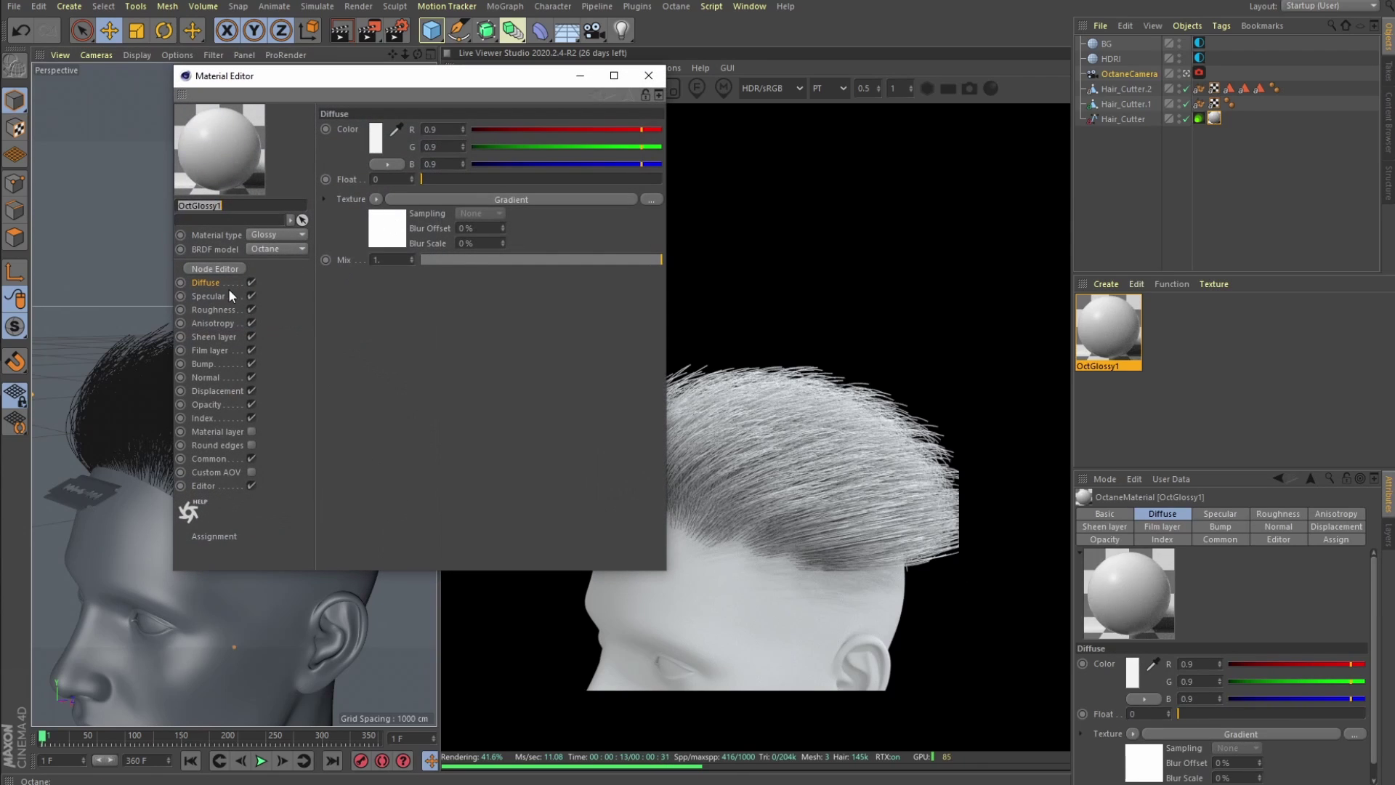
left_click(390, 240)
double_click(398, 287)
left_click(329, 305)
left_click(419, 321)
left_click_drag(419, 334, 359, 337)
left_click(377, 360)
Set the gradient's end knot to a light blonde with hue 39°, saturation 24% and value 91%.
double_click(654, 288)
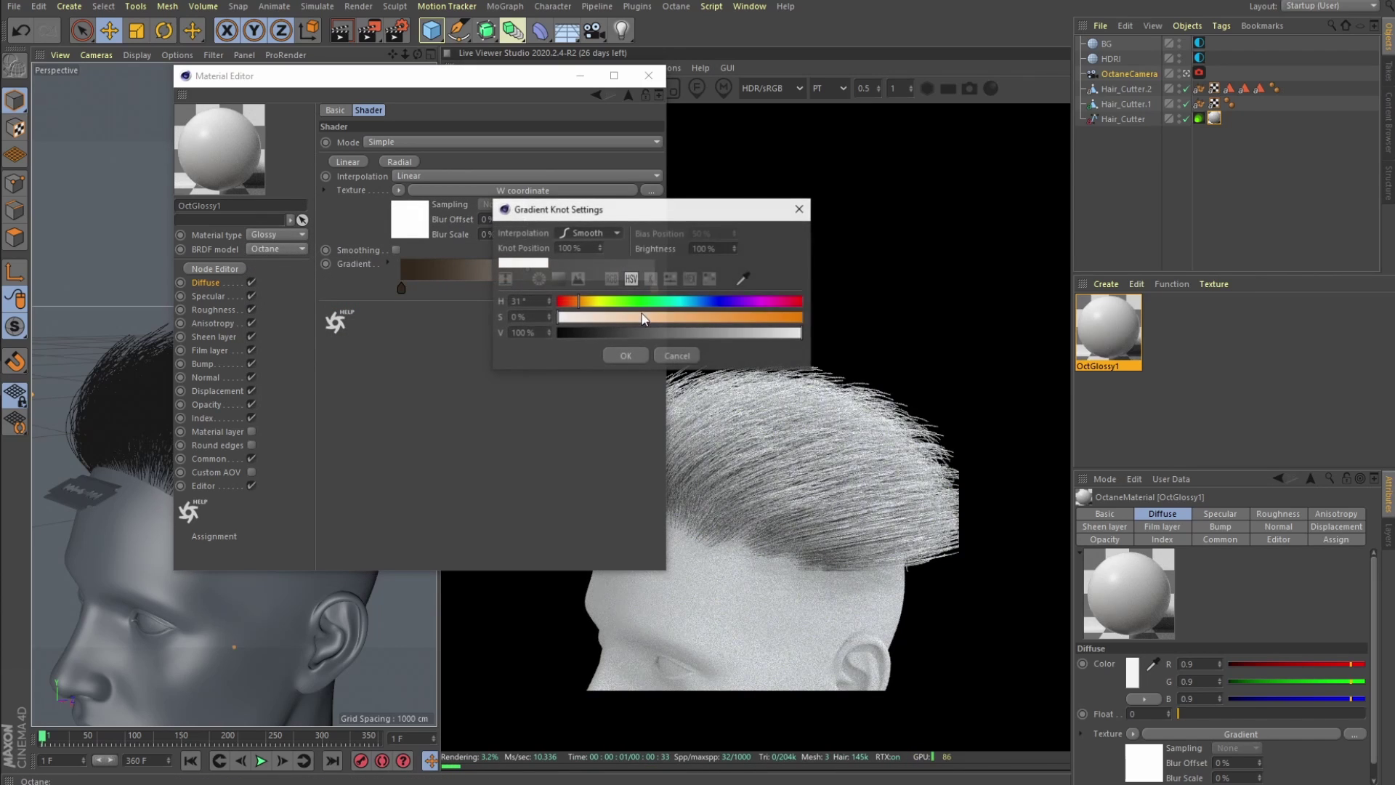
left_click(579, 301)
left_click(590, 318)
left_click_drag(756, 332, 805, 333)
left_click_drag(652, 321, 620, 321)
left_click(584, 301)
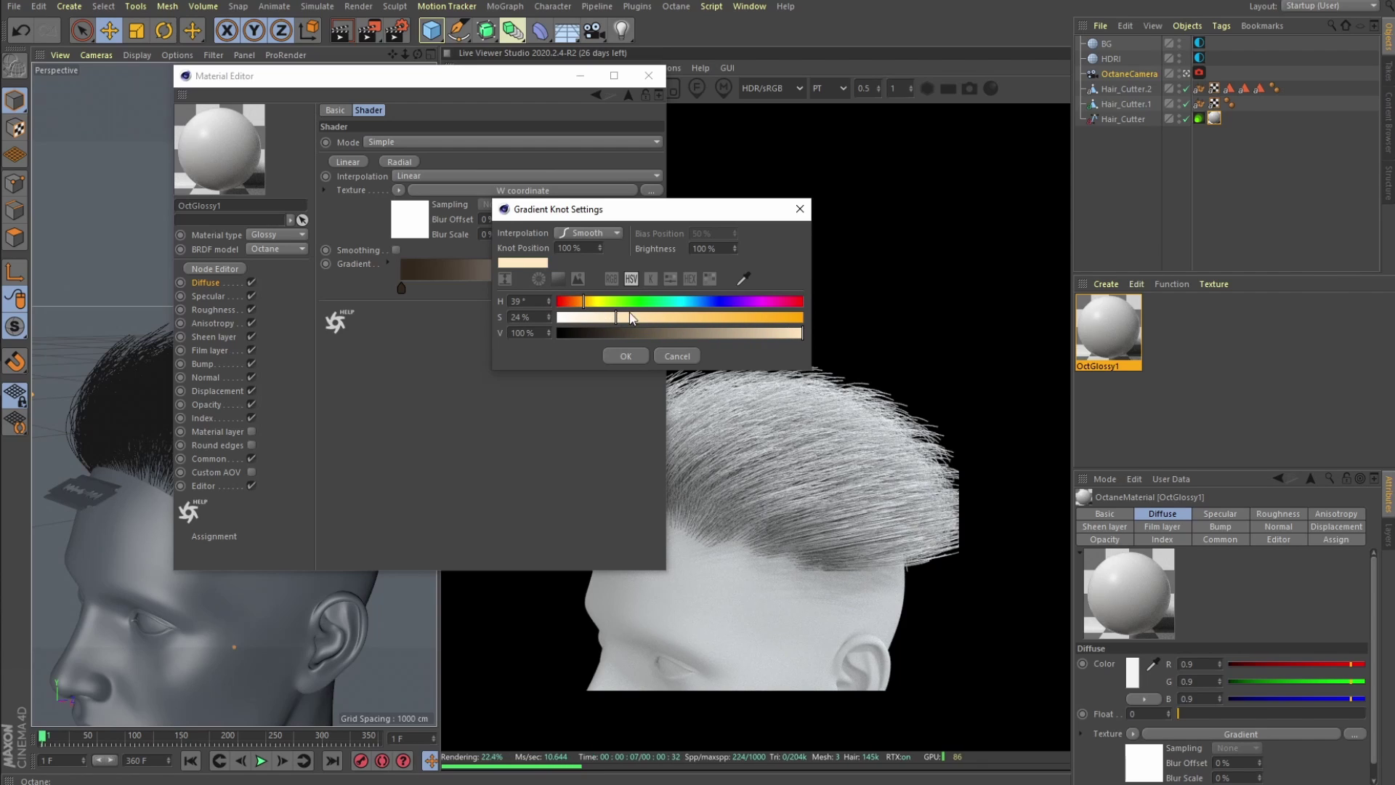
left_click_drag(751, 332, 774, 335)
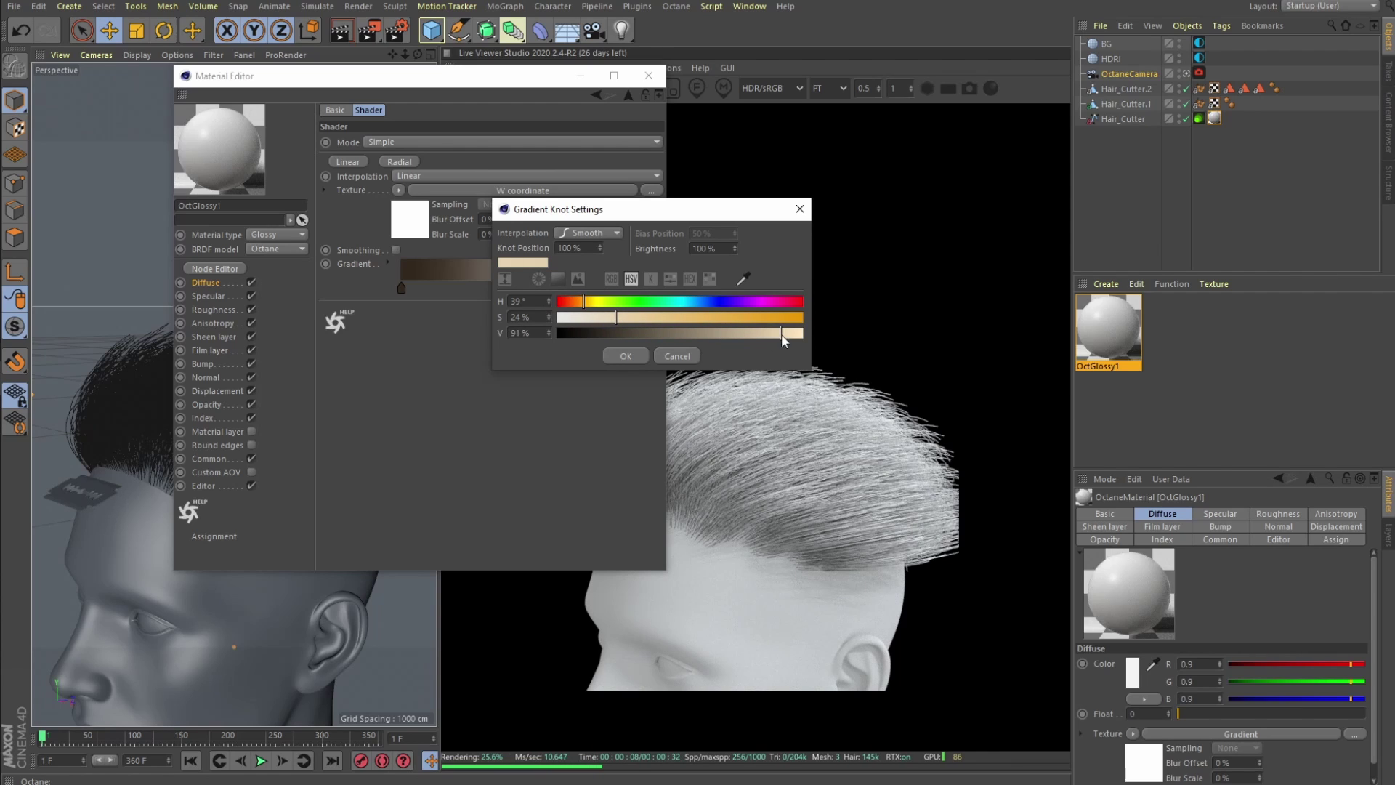
left_click(623, 356)
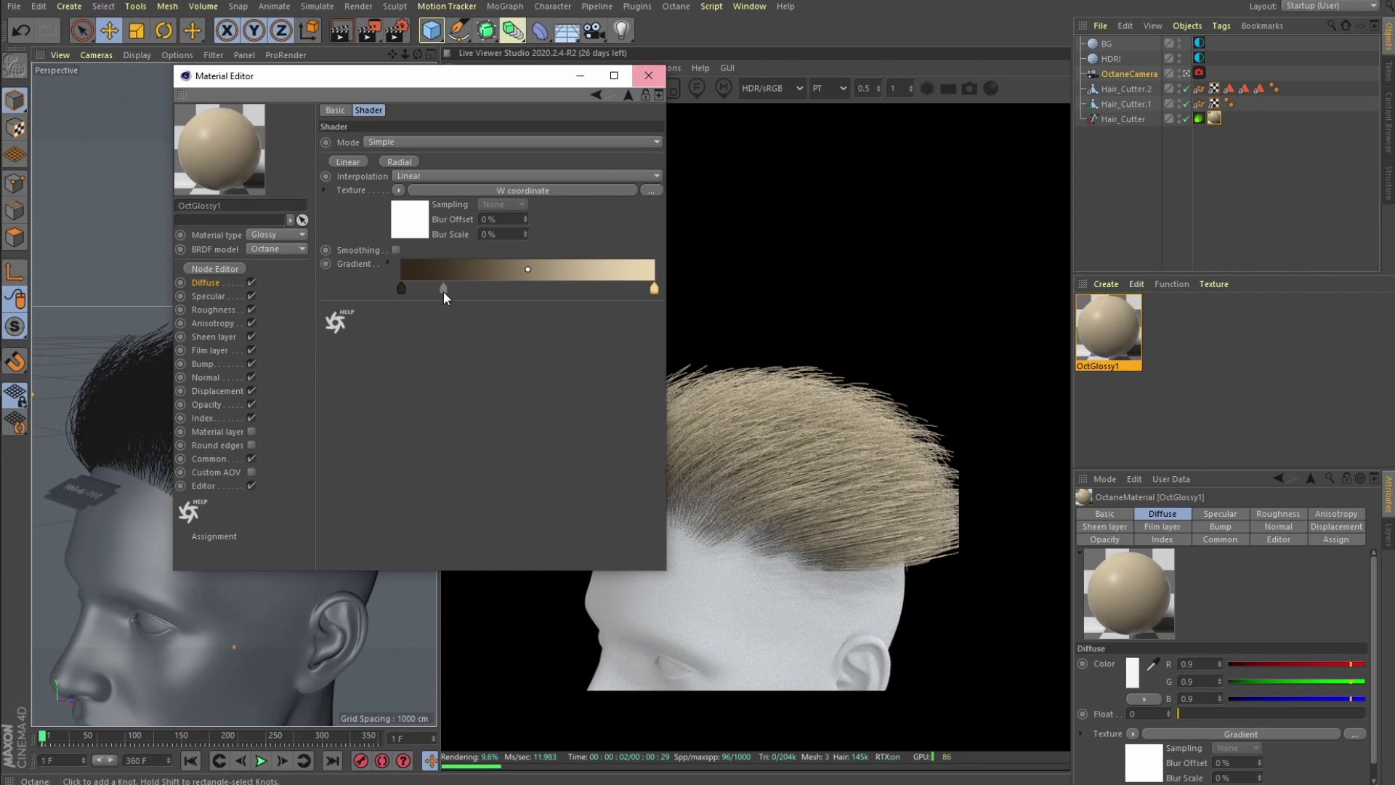
Shift the dark brown knot about a third of the way along the gradient and close the material editor.
left_click_drag(400, 288, 480, 288)
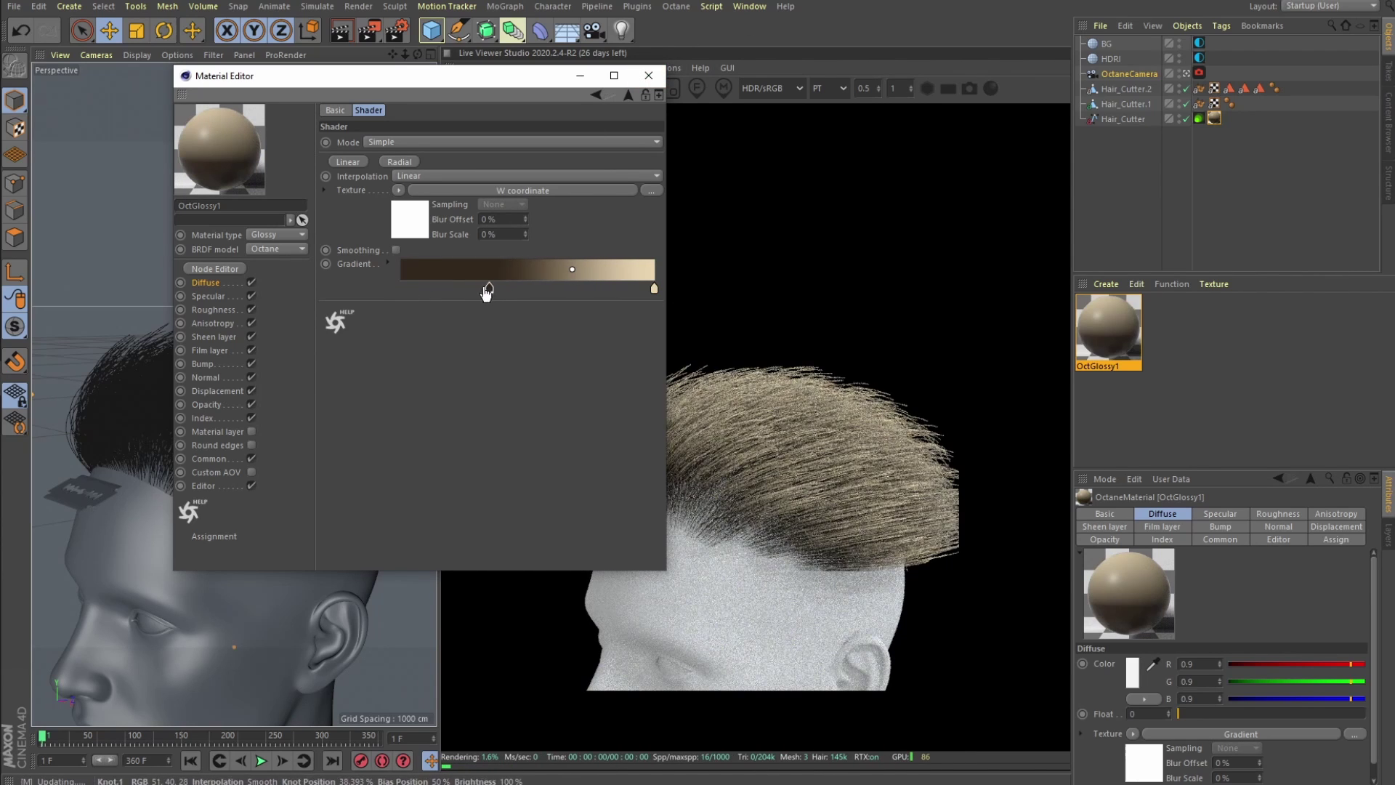
left_click(661, 75)
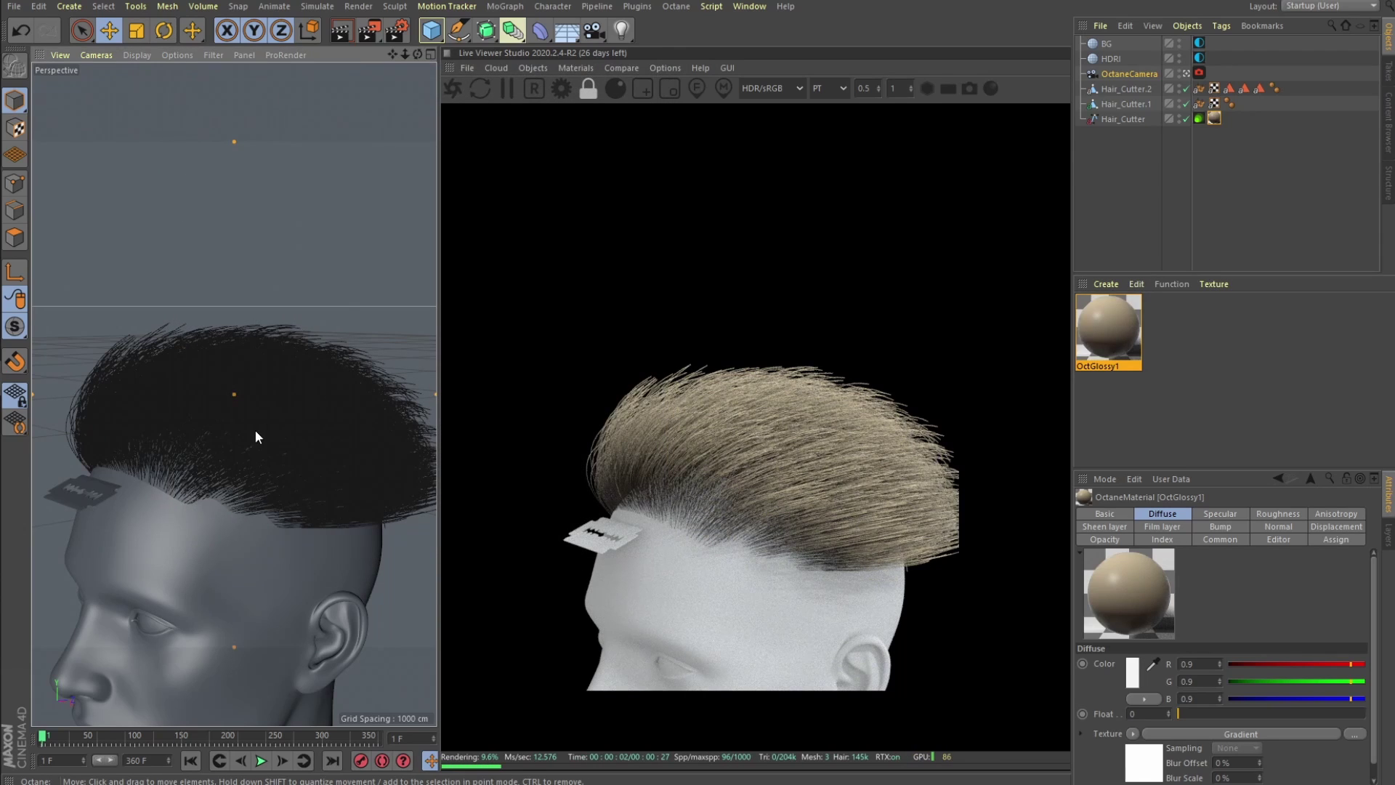
left_click_drag(280, 426, 246, 471, "alt")
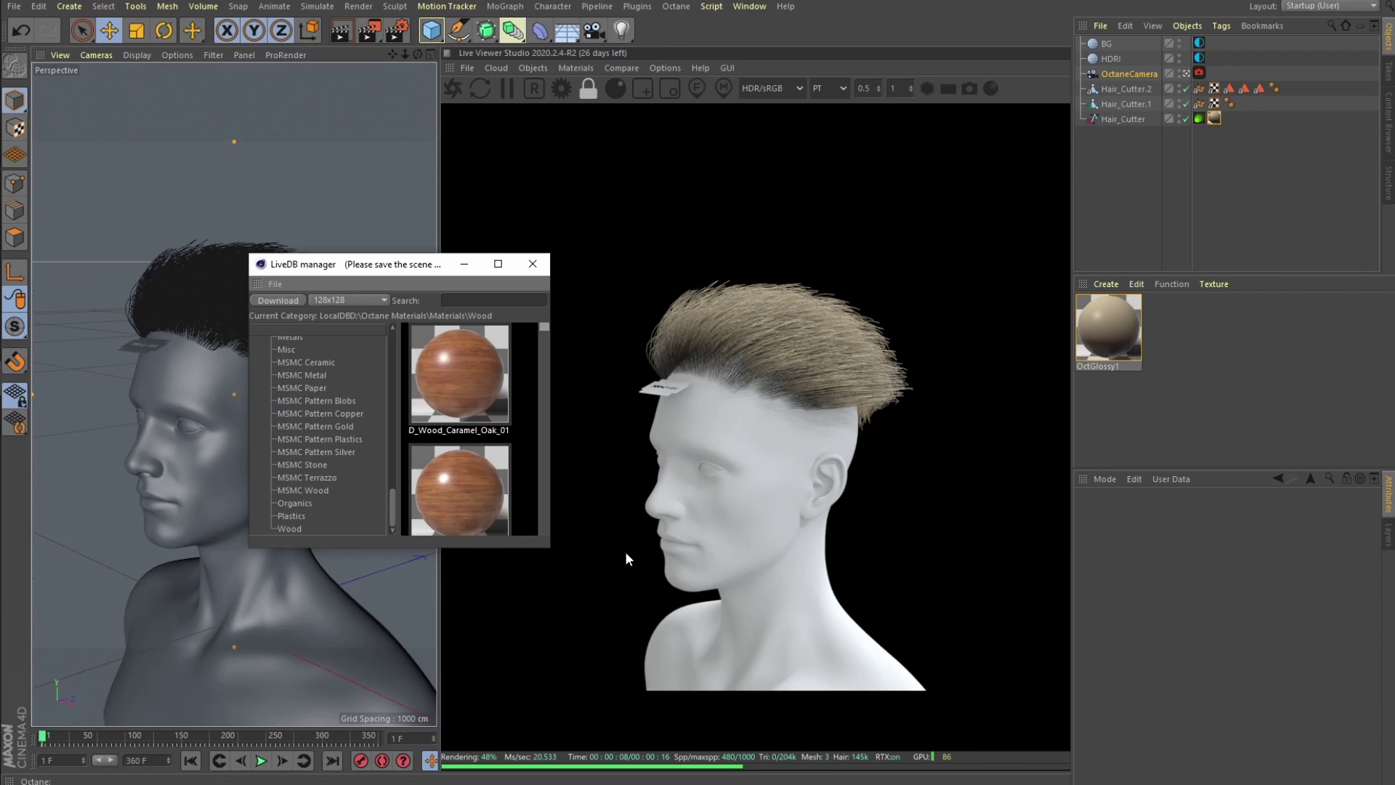
Load D_BlackPlasticAged from the local LiveDB Plastics category and apply it to the bust.
left_click_drag(550, 547, 758, 727)
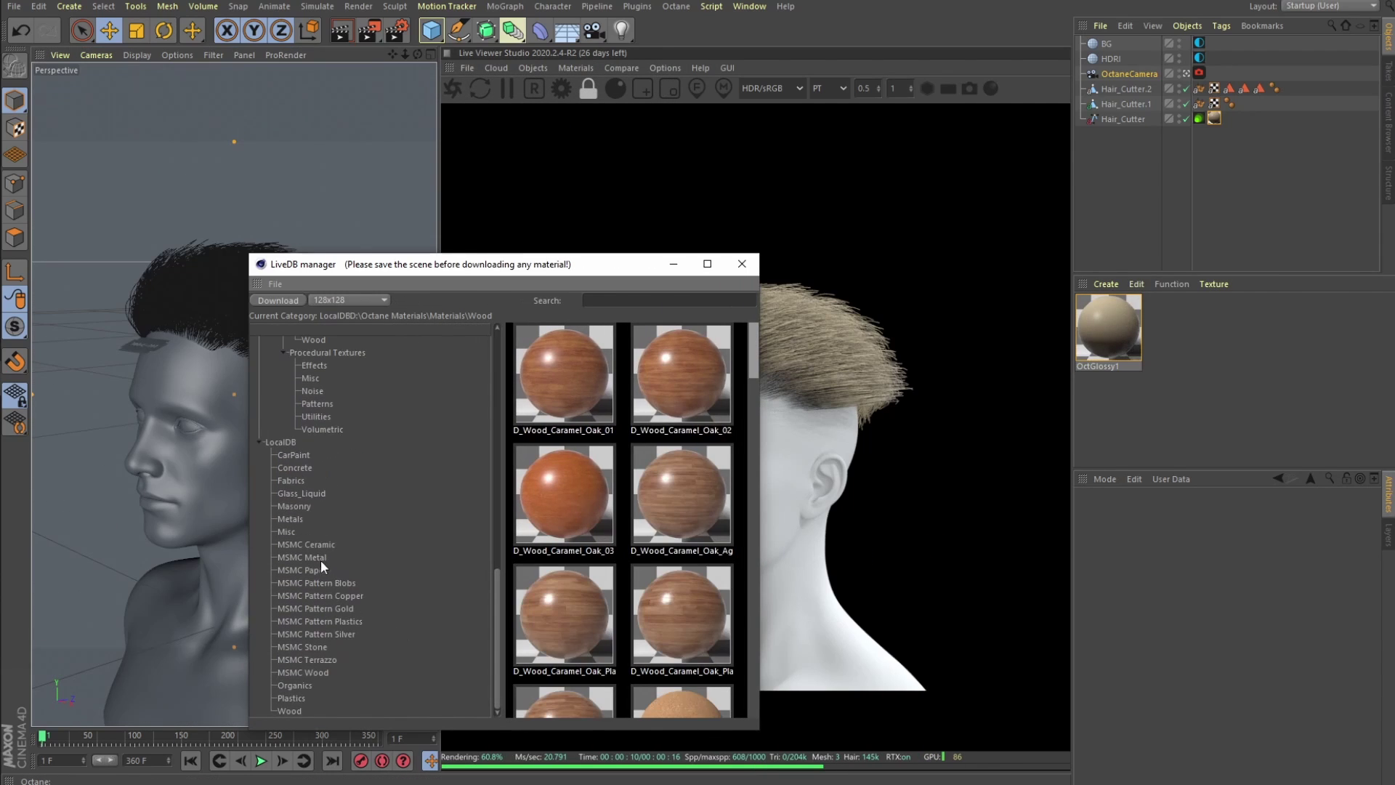
left_click(290, 699)
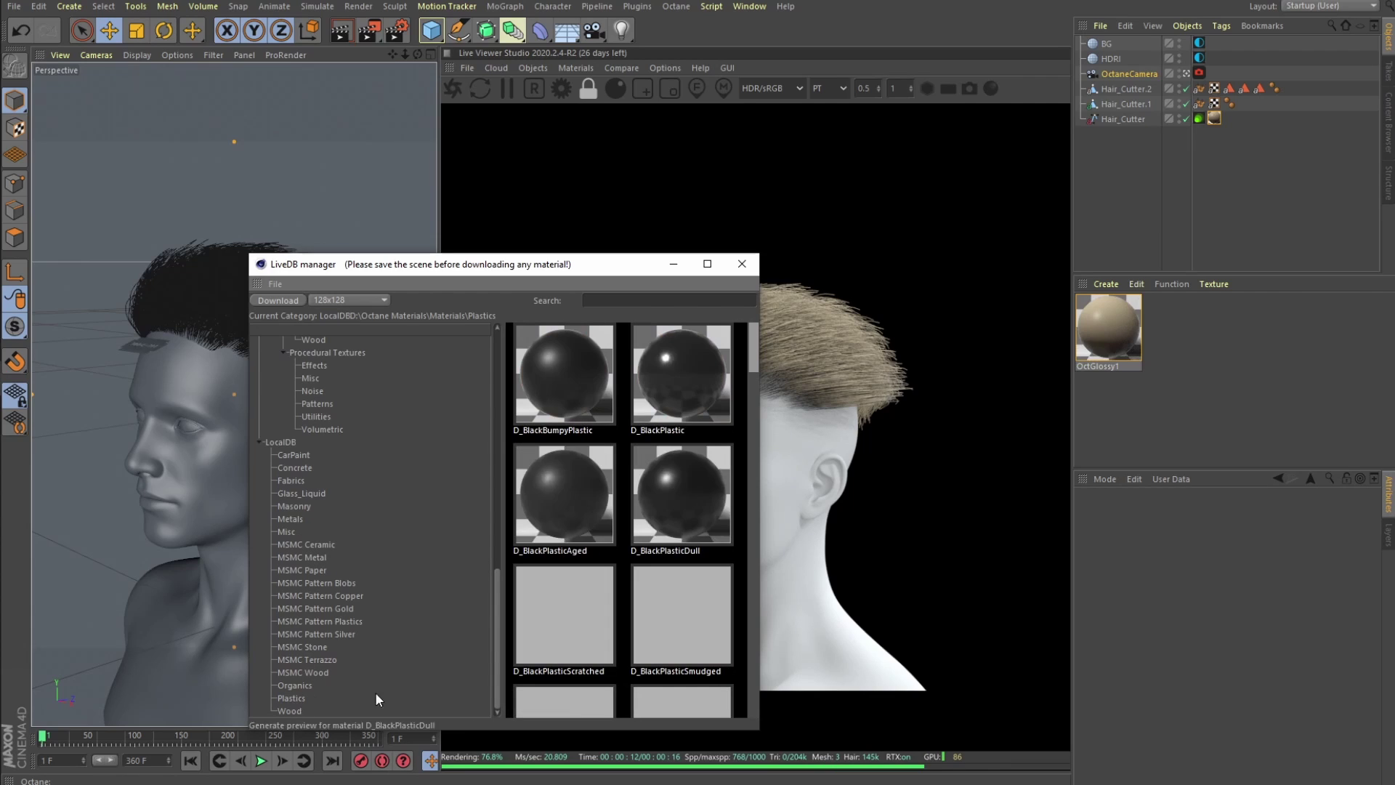
right_click(590, 481)
left_click(628, 525)
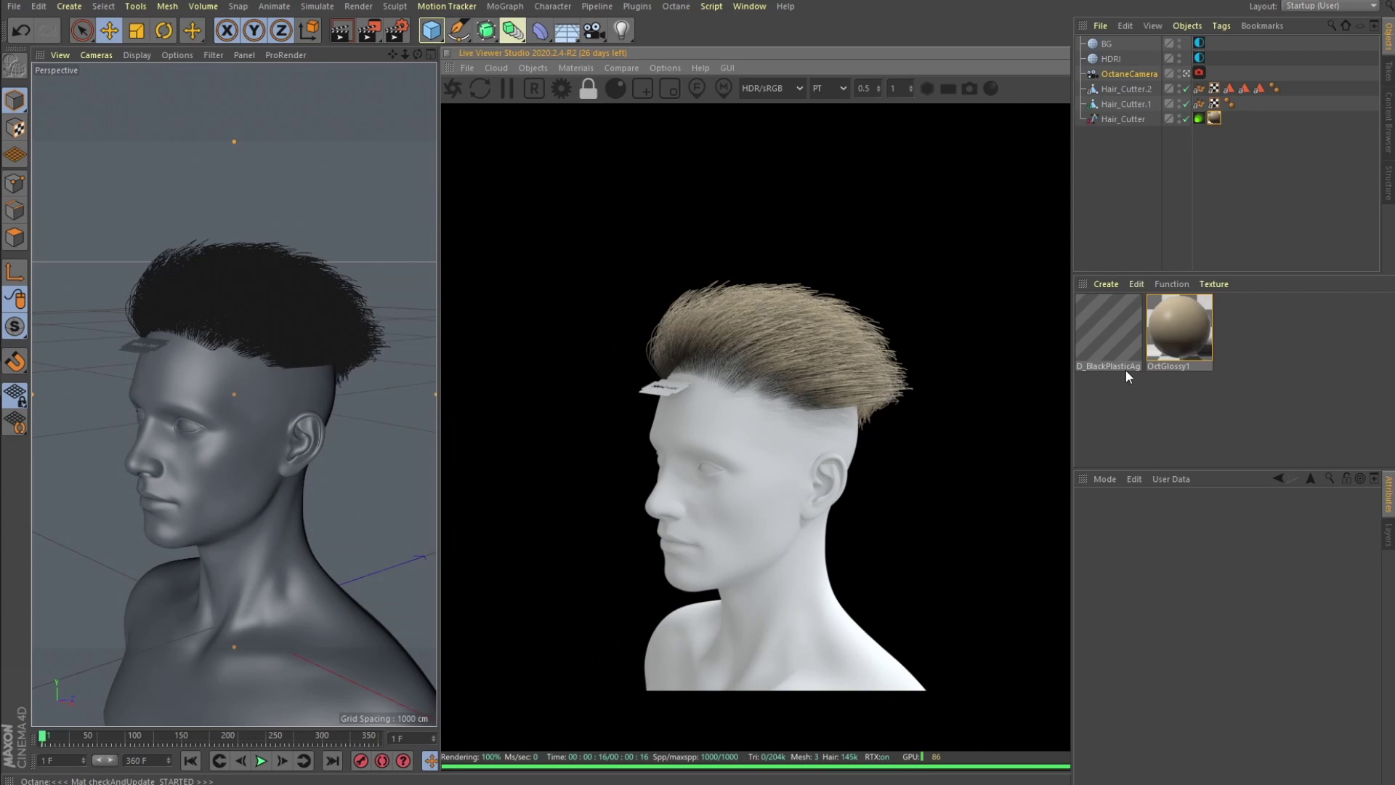
left_click_drag(1113, 359, 269, 448)
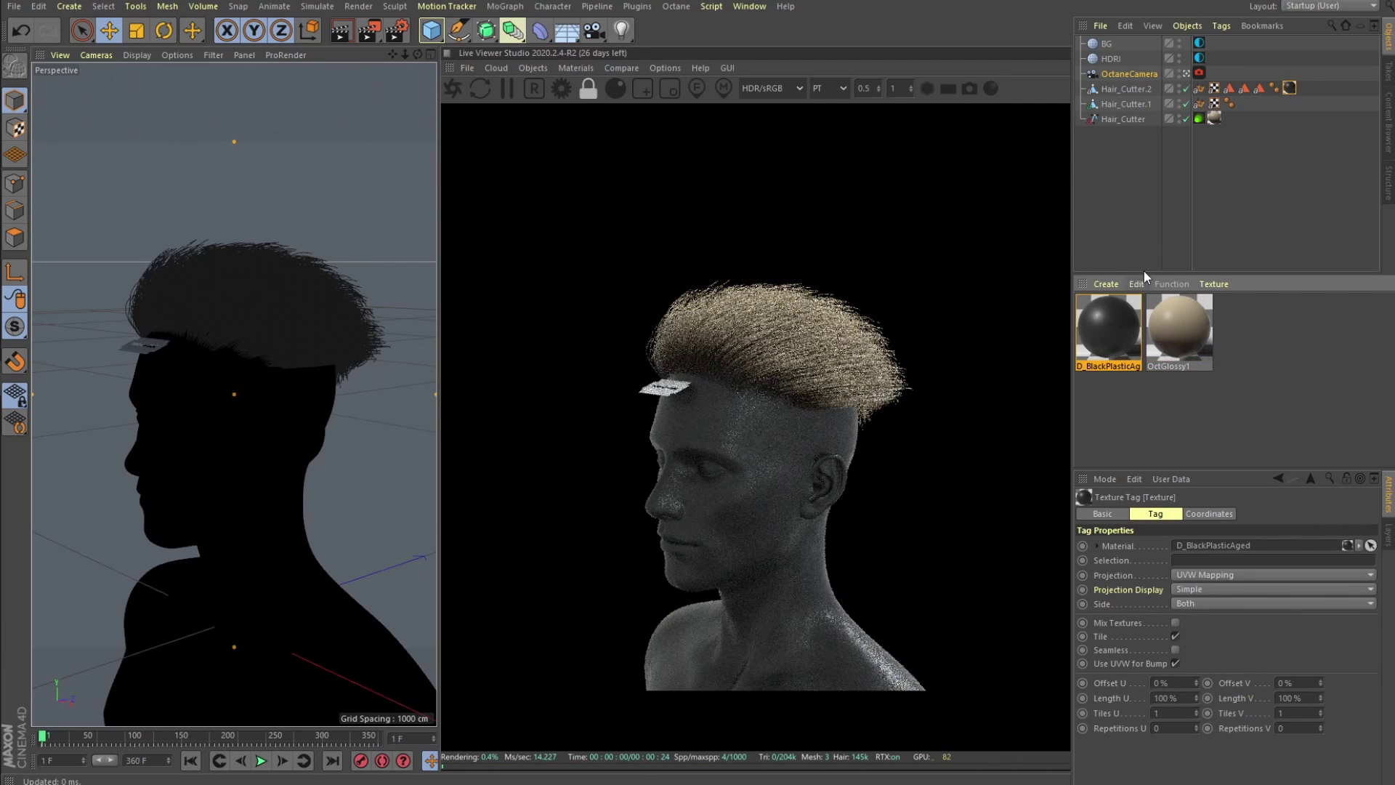
Reopen the LiveDB manager and display the local Metals category.
left_click(576, 68)
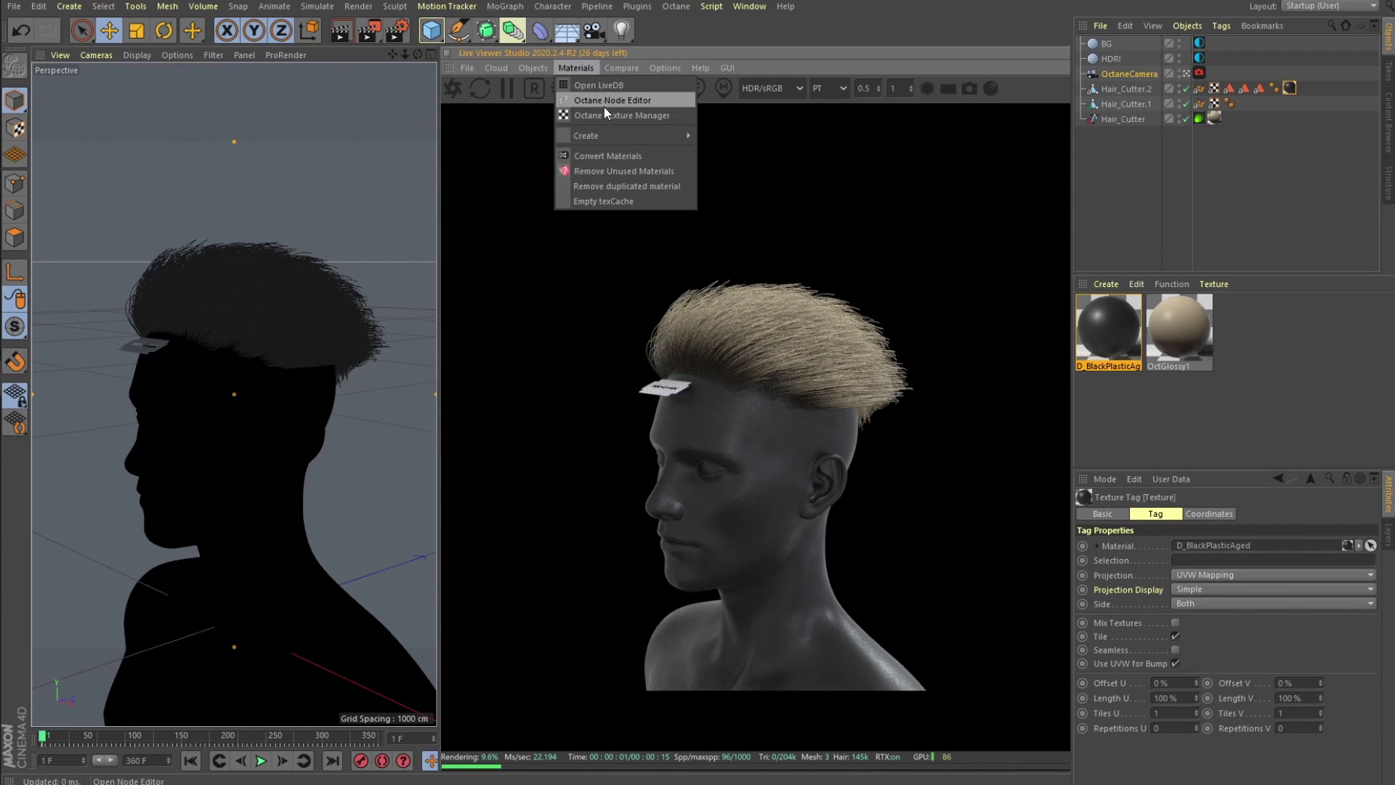
left_click(603, 85)
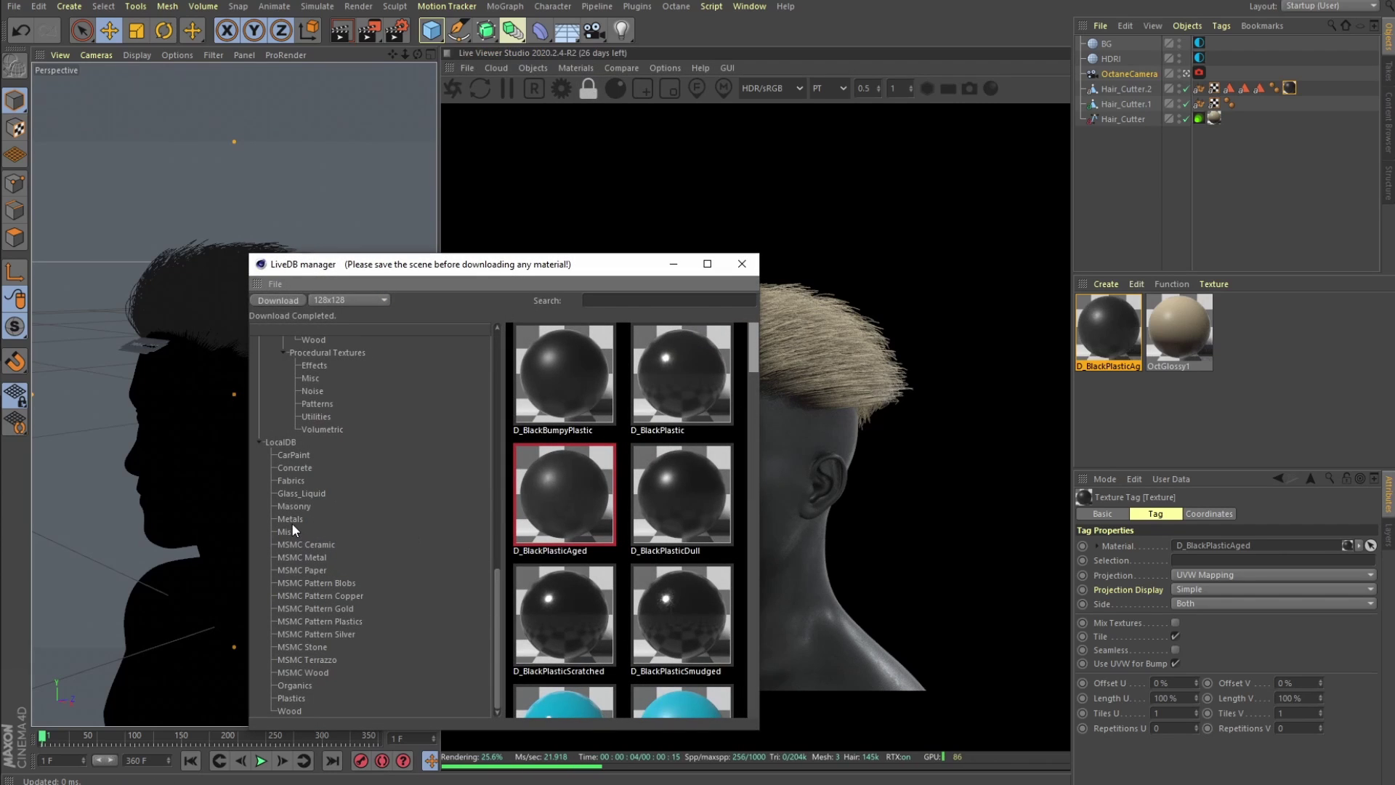
left_click(292, 529)
left_click(302, 659)
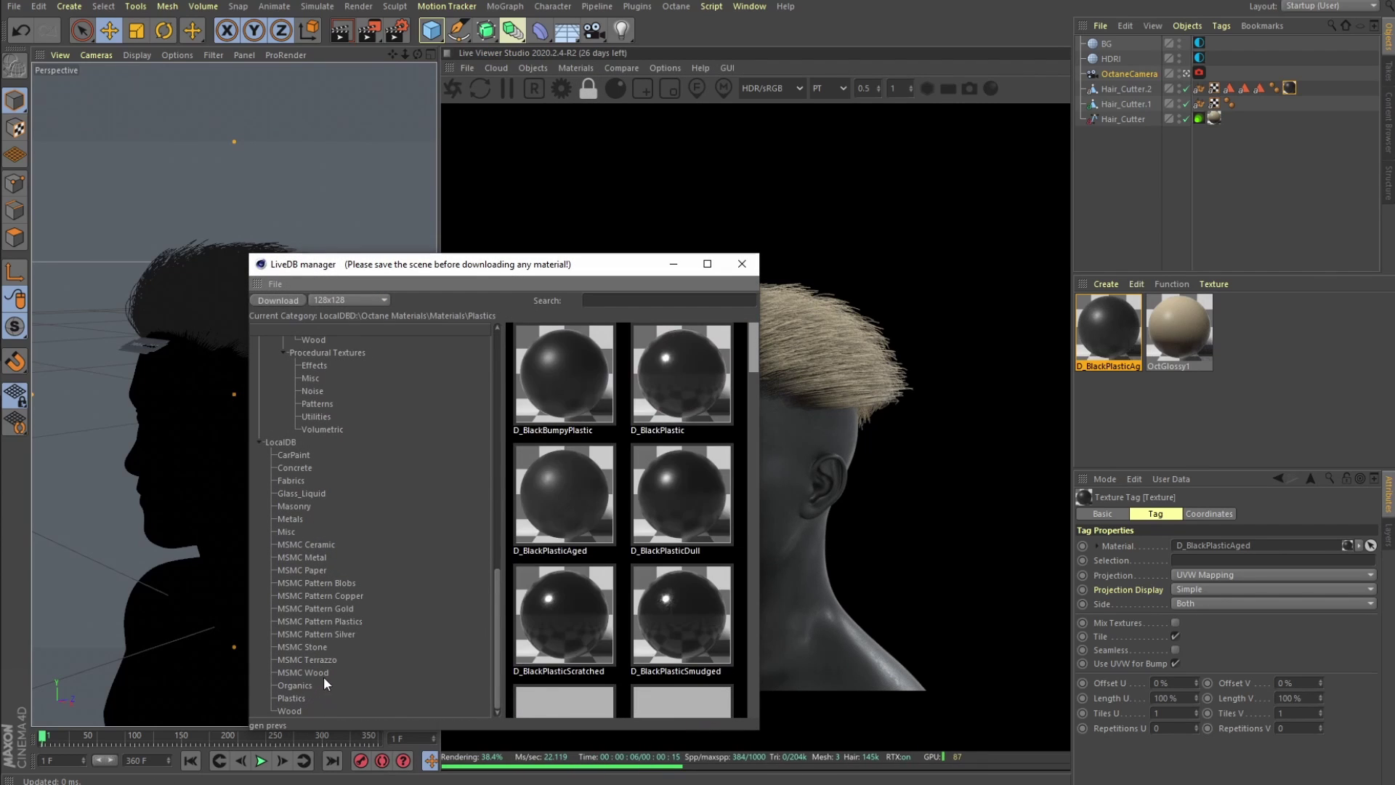
scroll(623, 590, "down", 2)
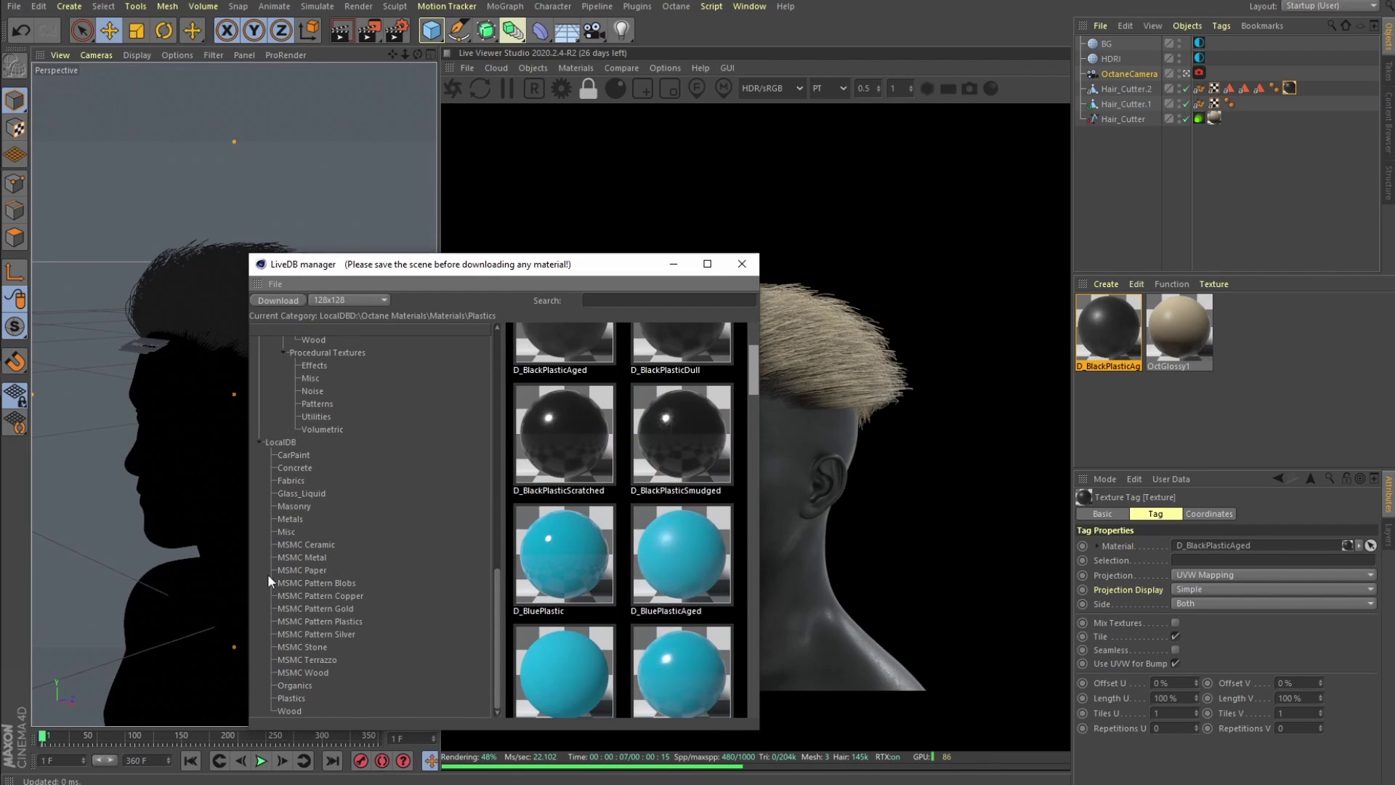
left_click(289, 520)
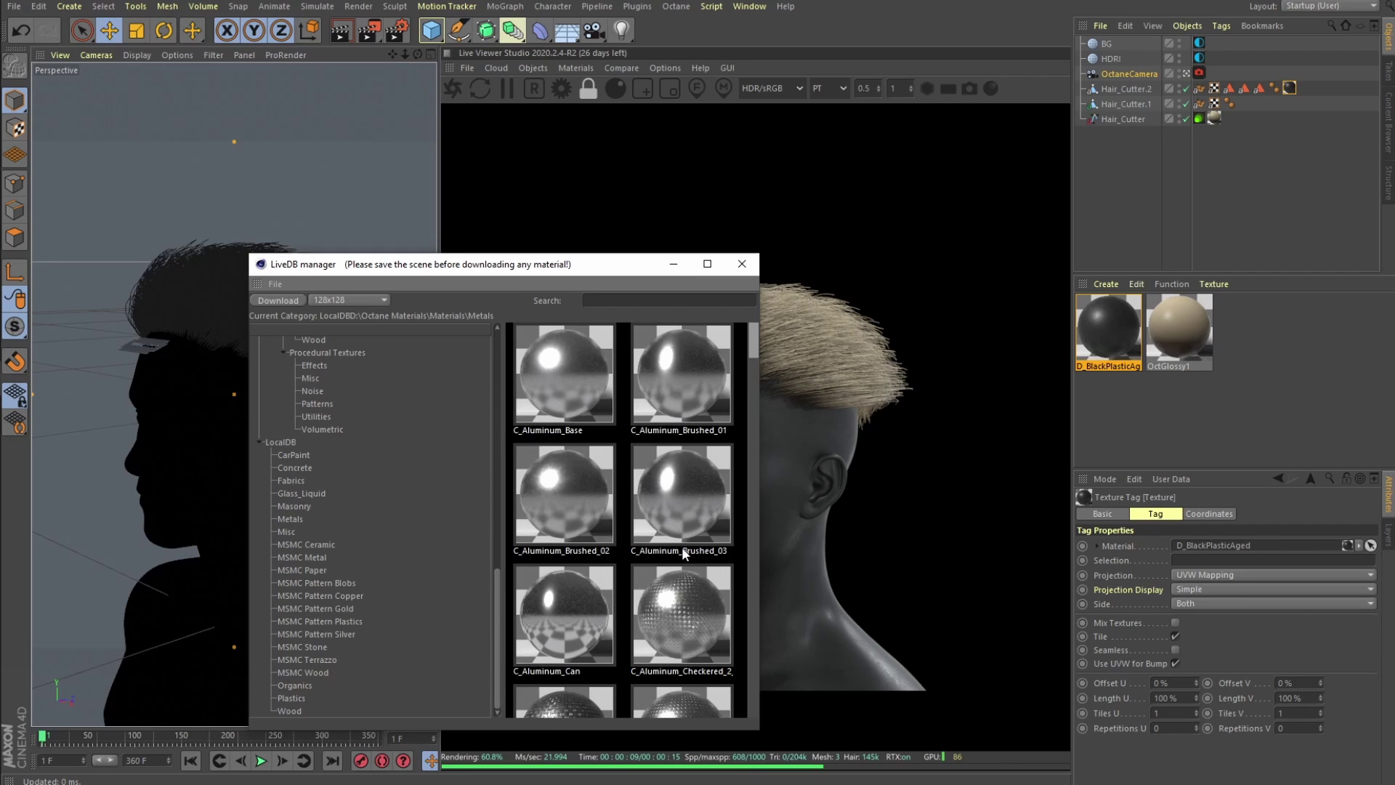
Load the C_Aluminum_Damaged material and apply it to the razor blade.
scroll(690, 596, "down", 1)
scroll(635, 616, "down", 2)
left_click(552, 492)
right_click(562, 489)
left_click(610, 532)
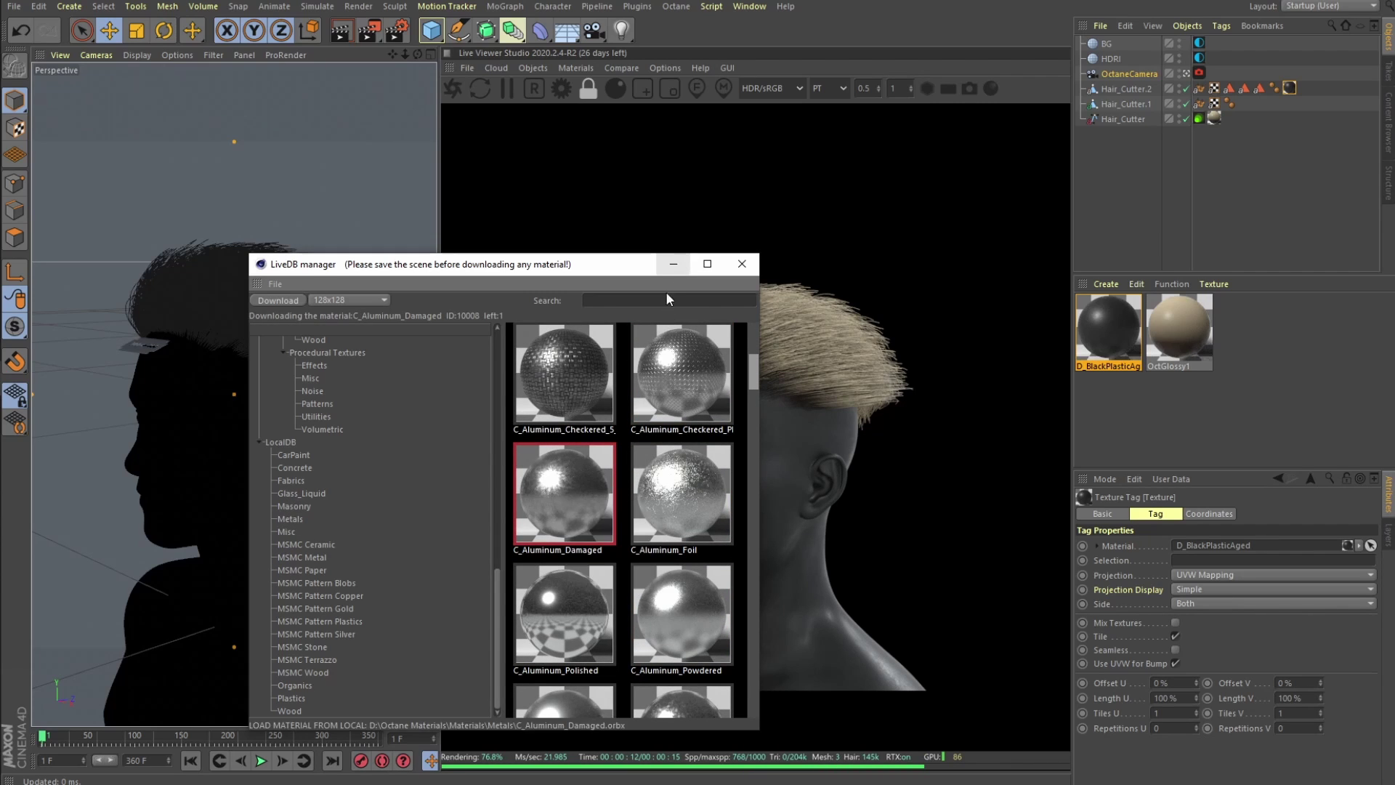
left_click(673, 263)
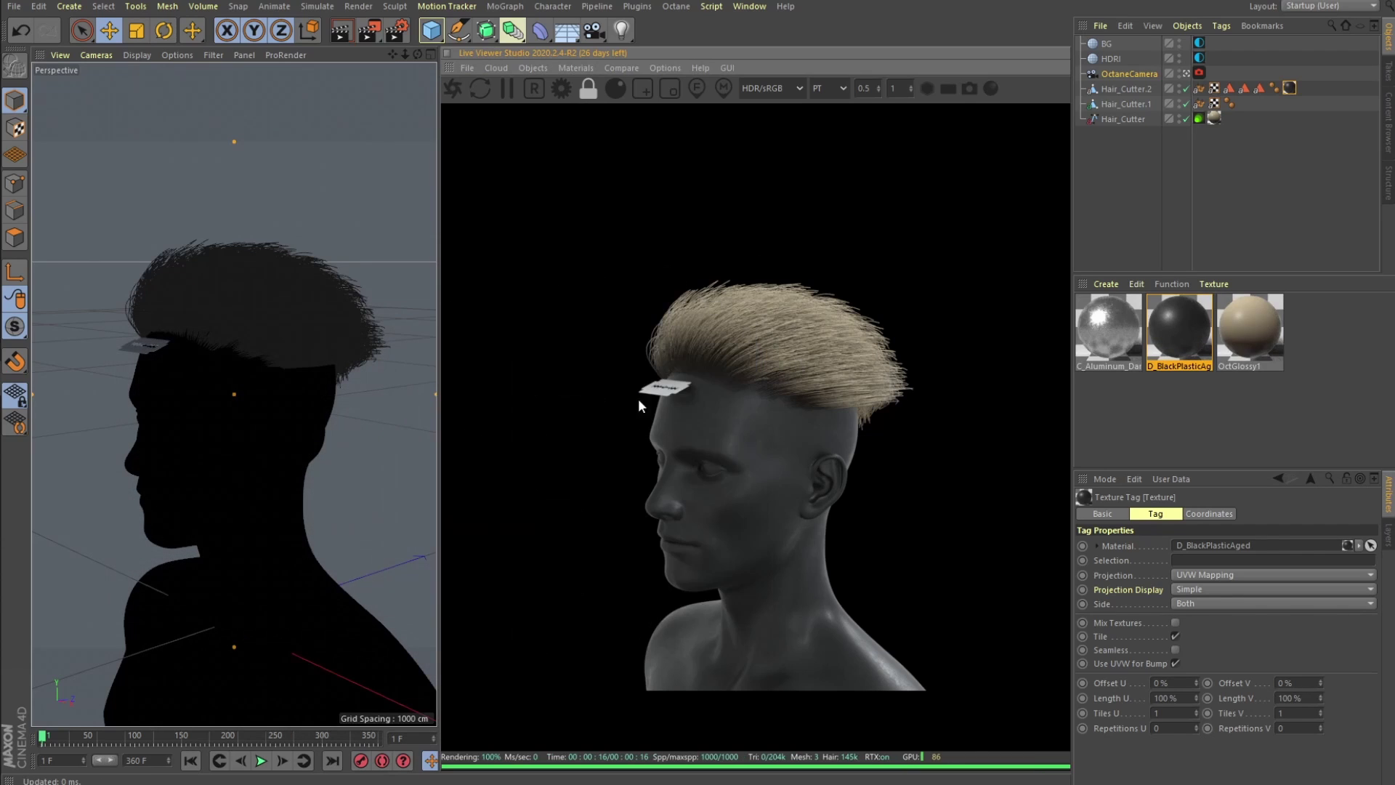
left_click_drag(1100, 339, 133, 350)
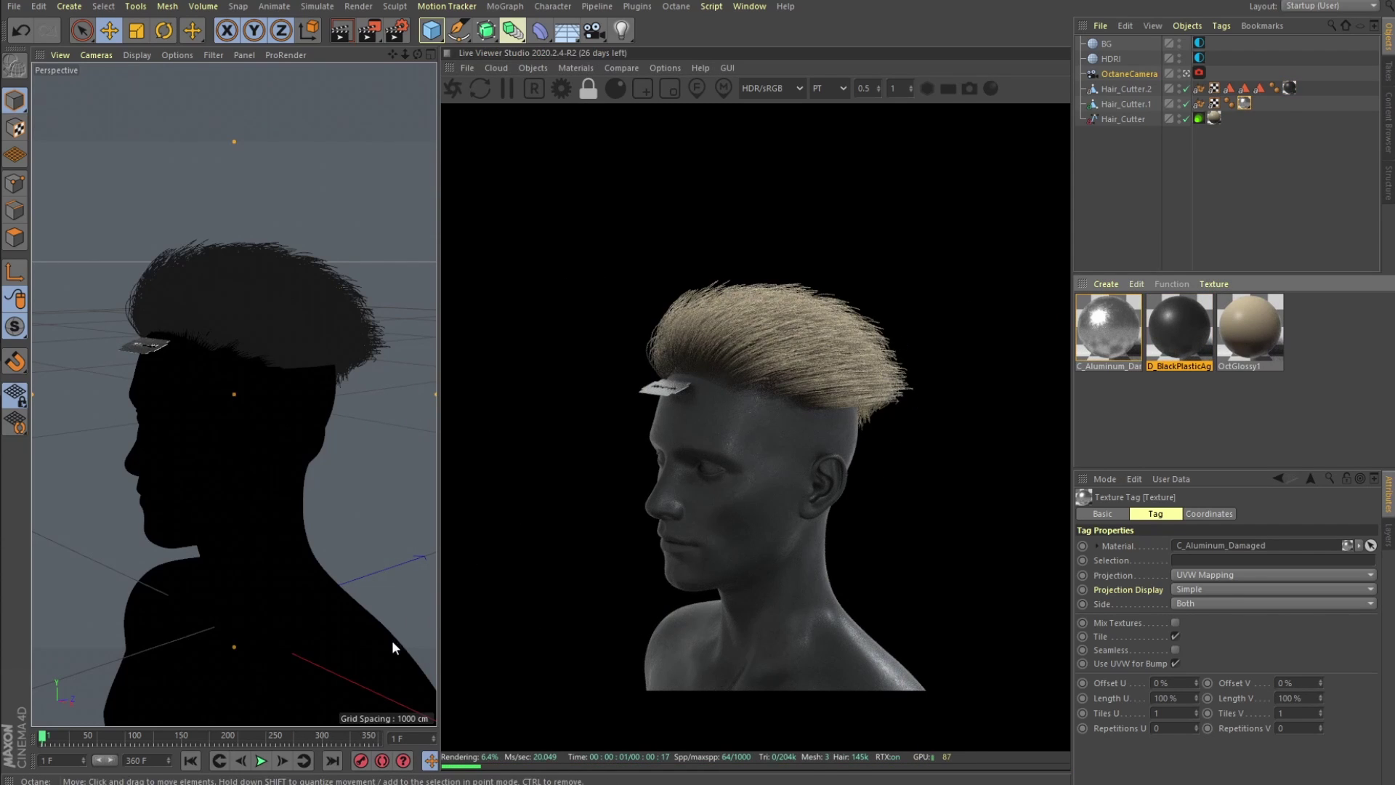
Go to frame 130 and orbit the camera around the head to examine the partly cut hair from behind and above.
left_click_drag(327, 454, 90, 361, "alt")
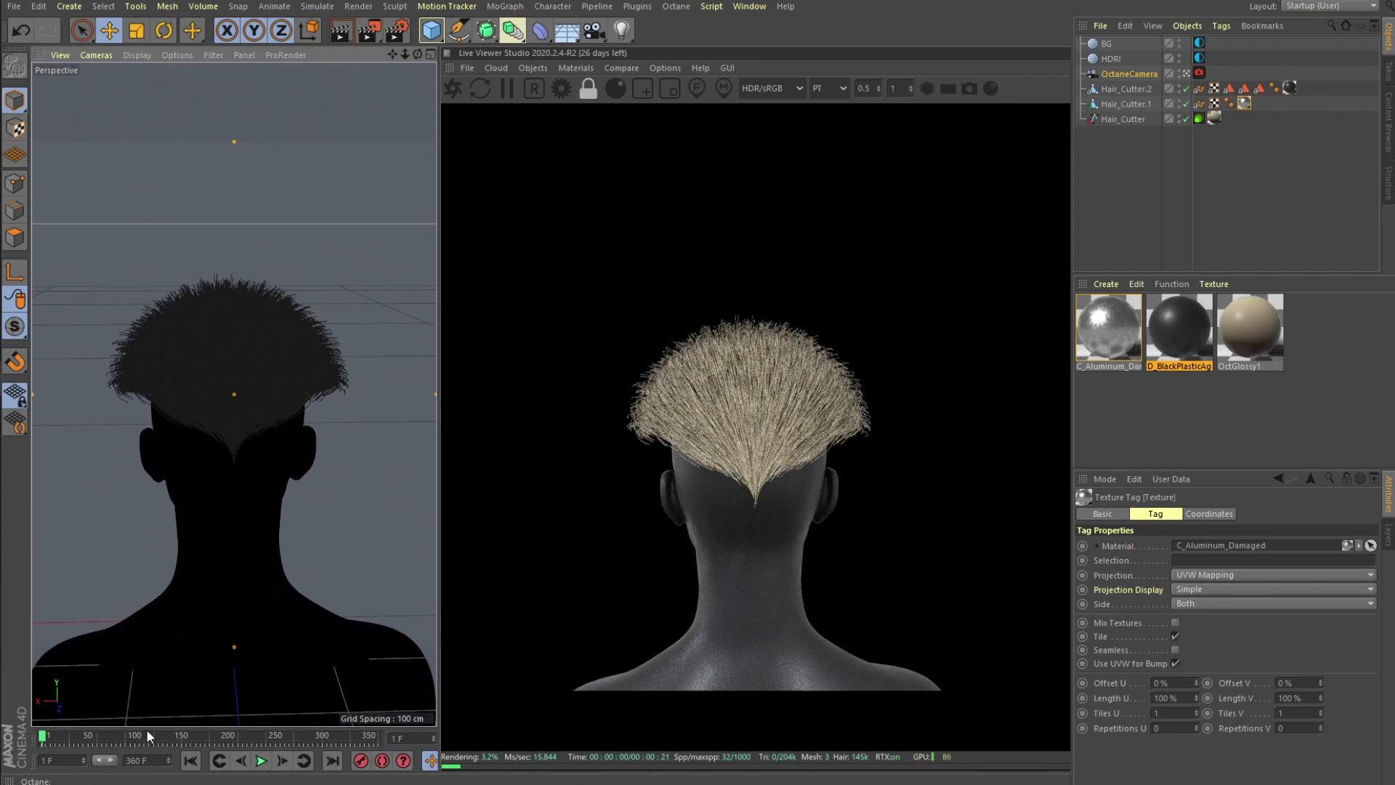
left_click_drag(146, 735, 163, 738)
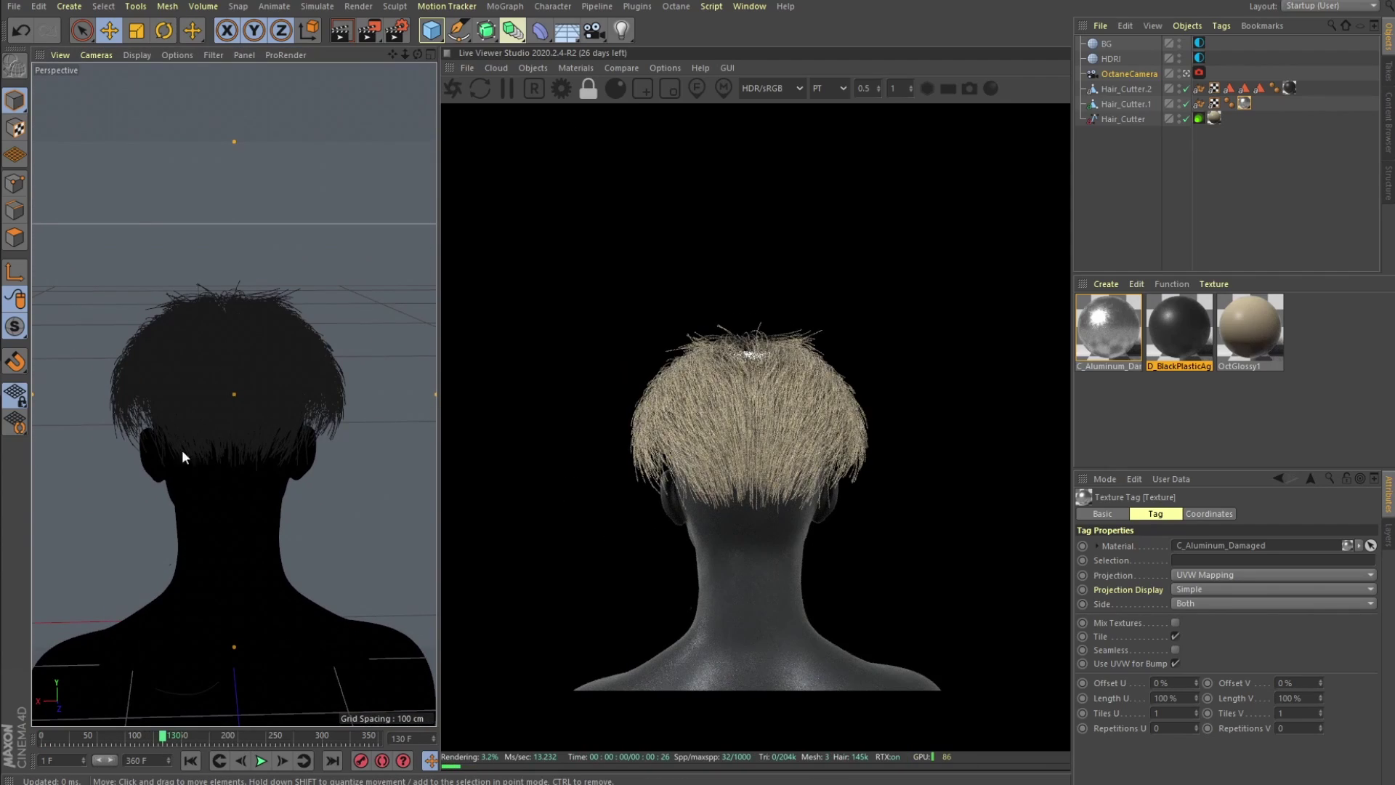
left_click_drag(185, 437, 349, 509, "alt")
right_click_drag(171, 507, 263, 481, "alt")
left_click_drag(266, 478, 280, 452, "alt")
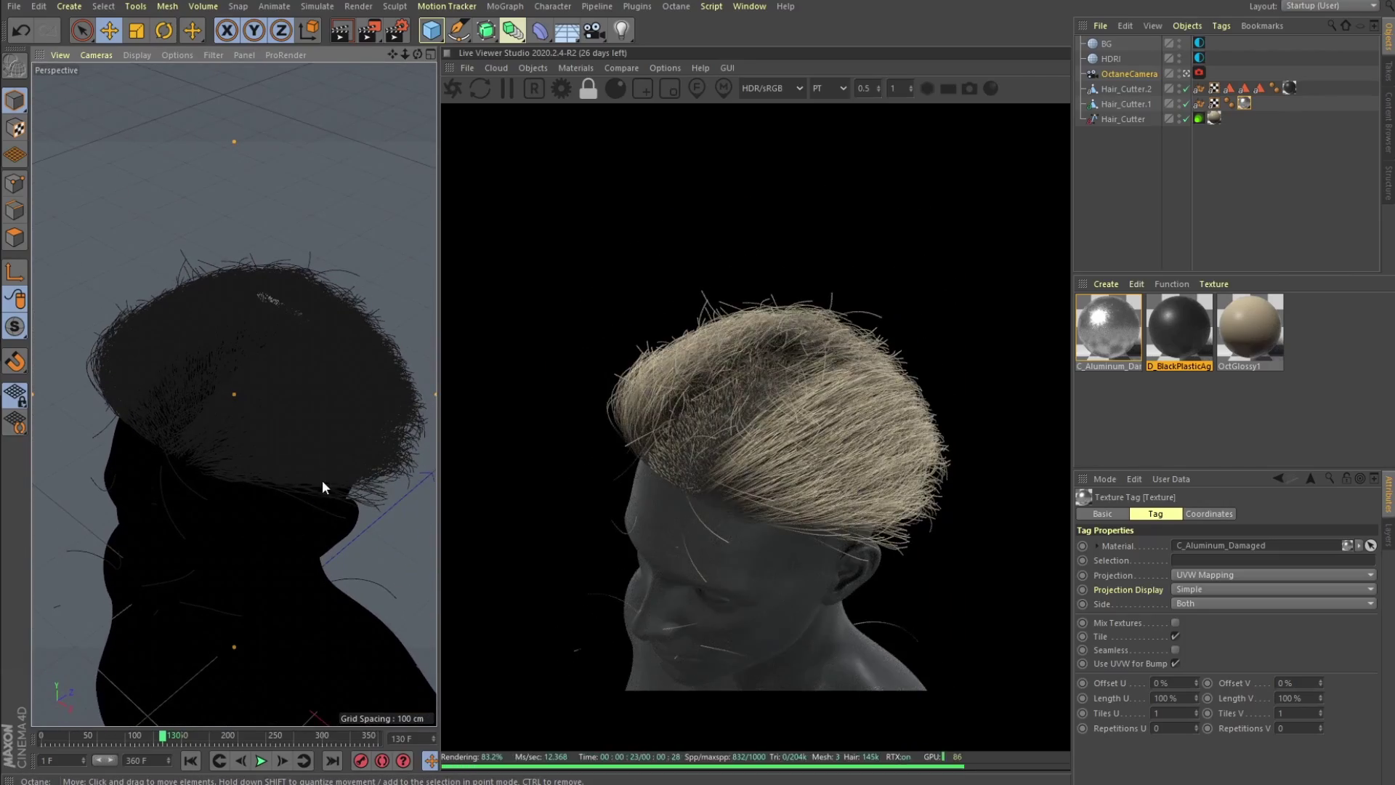